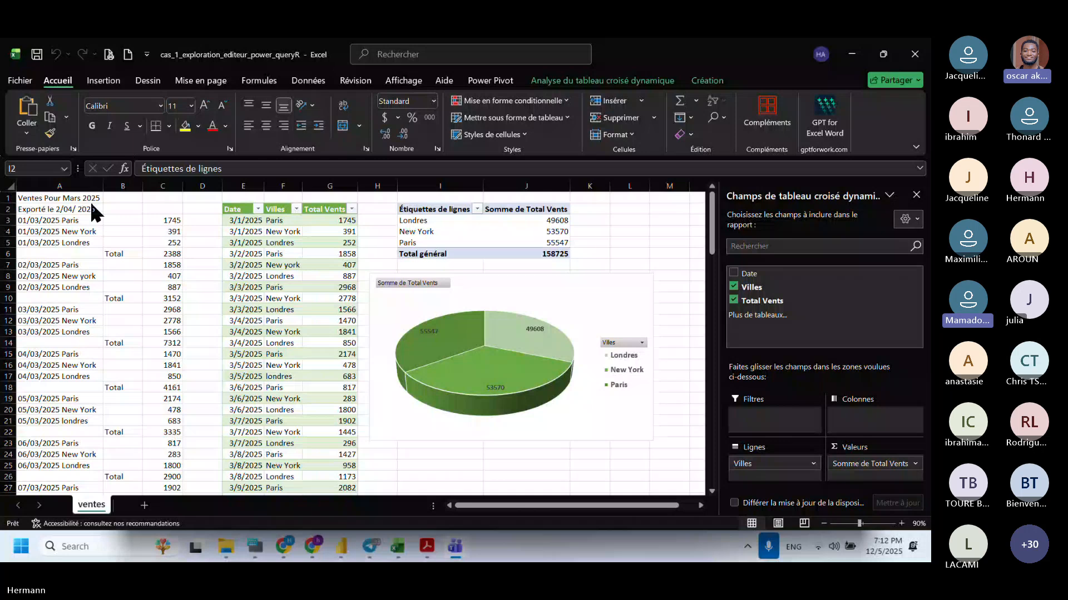
# Add a new blank worksheet and start importing data from an Excel workbook file
pyautogui.click(116, 219)
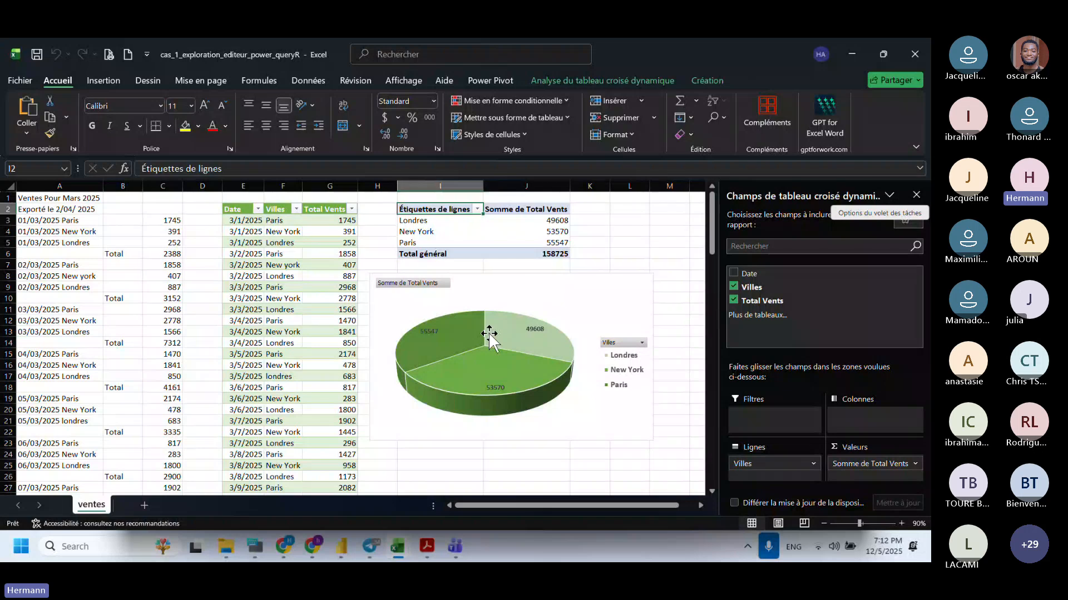
pyautogui.click(144, 505)
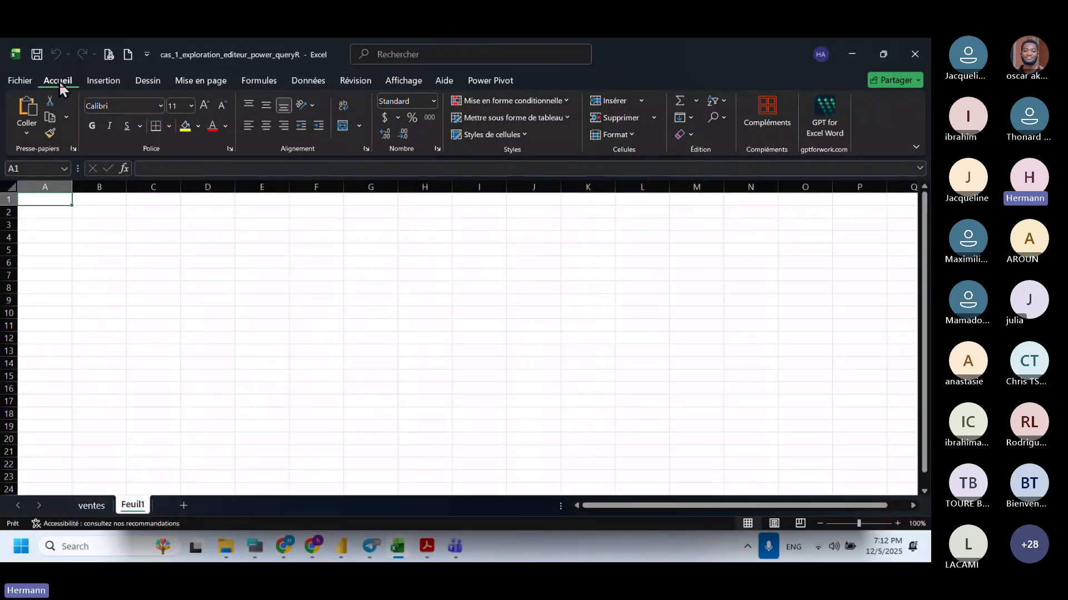
pyautogui.click(307, 82)
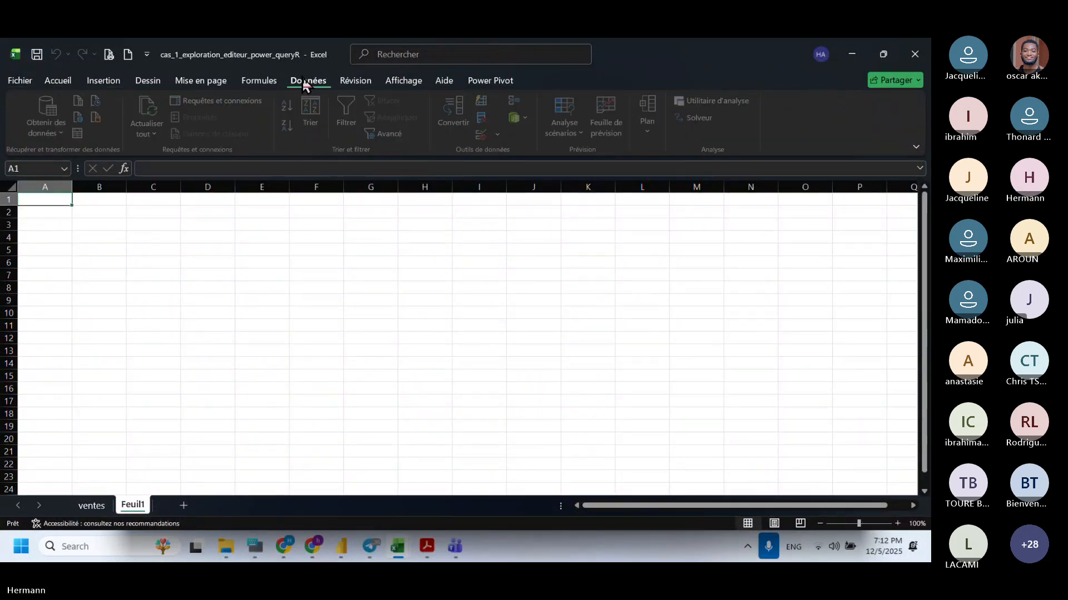
pyautogui.click(53, 128)
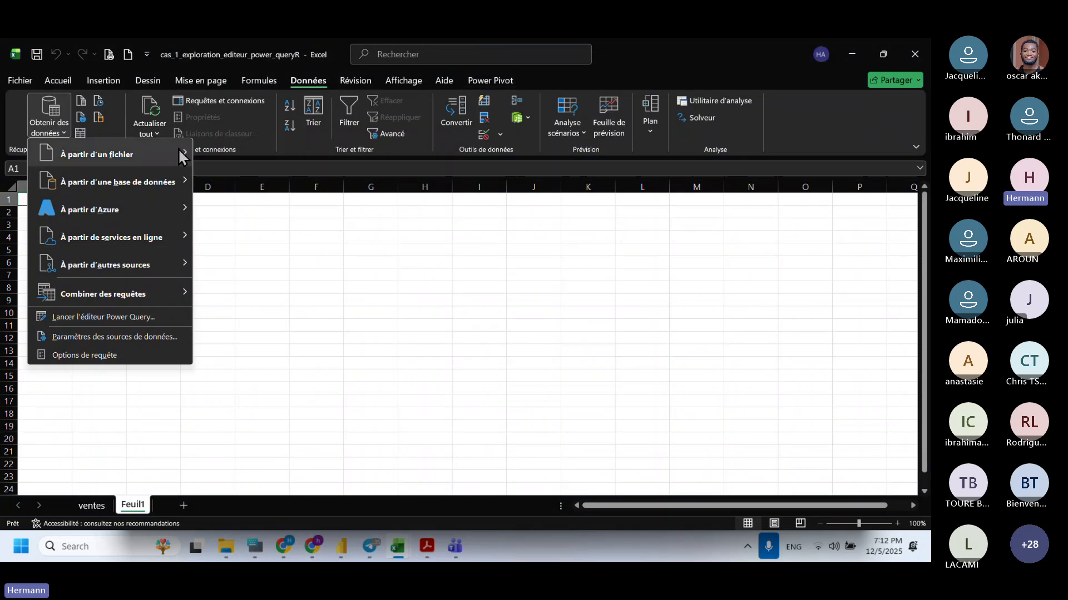
pyautogui.moveTo(122, 154)
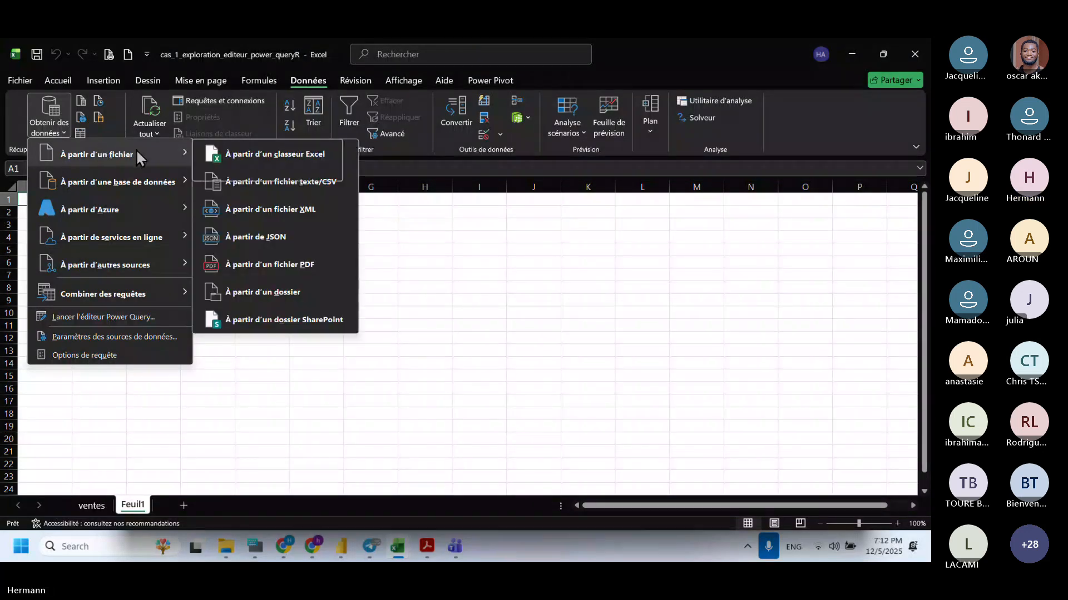
pyautogui.click(257, 157)
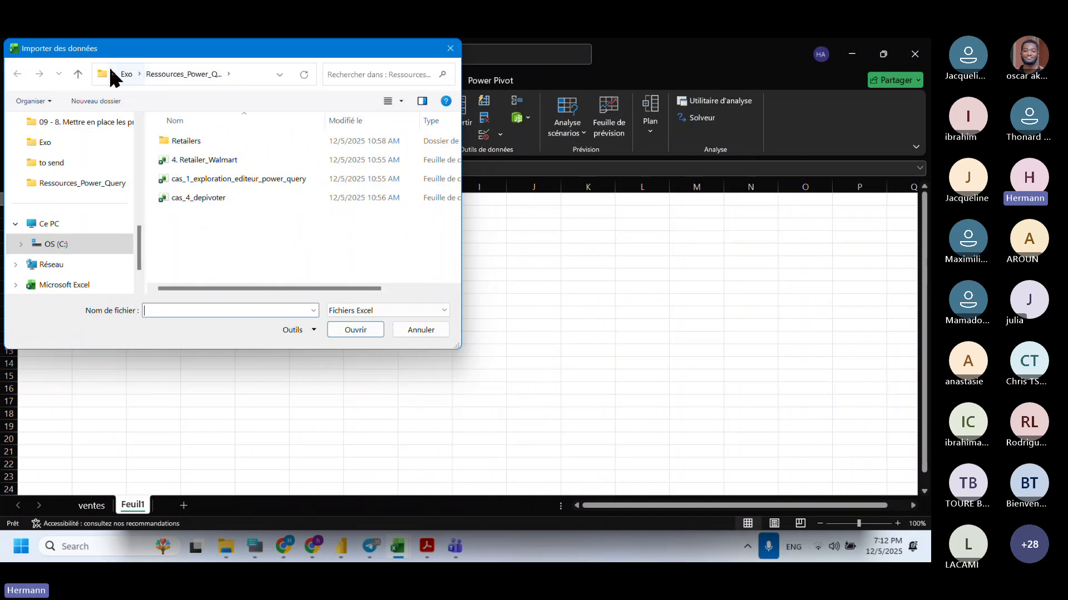
# Import cas_1_exploration_editeur_power_query from the Ressources_Power_Query folder and open its ventes sheet for data transformation
pyautogui.click(125, 74)
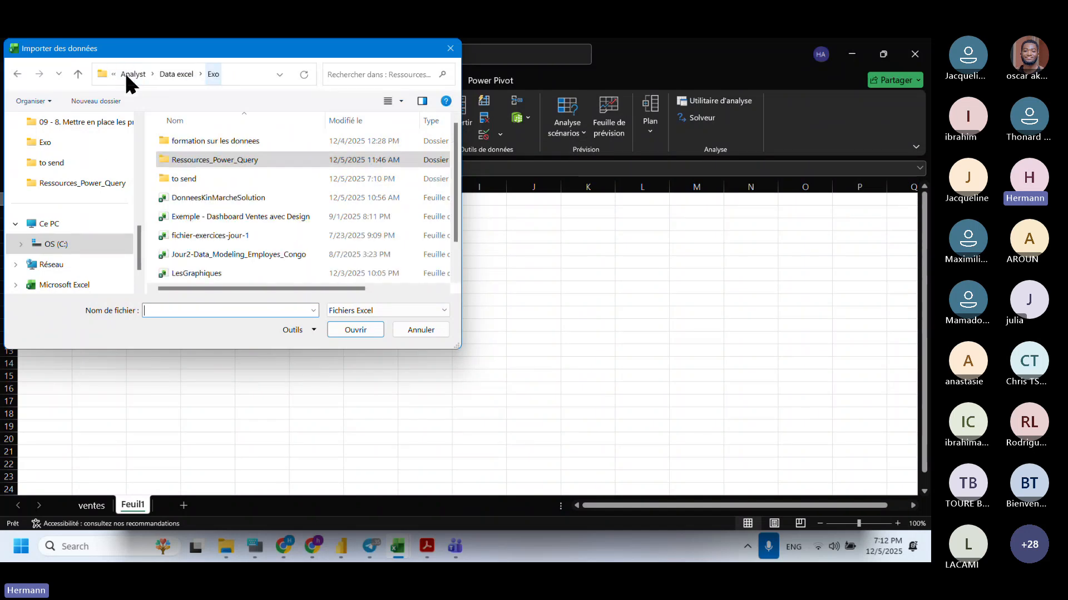
pyautogui.doubleClick(239, 160)
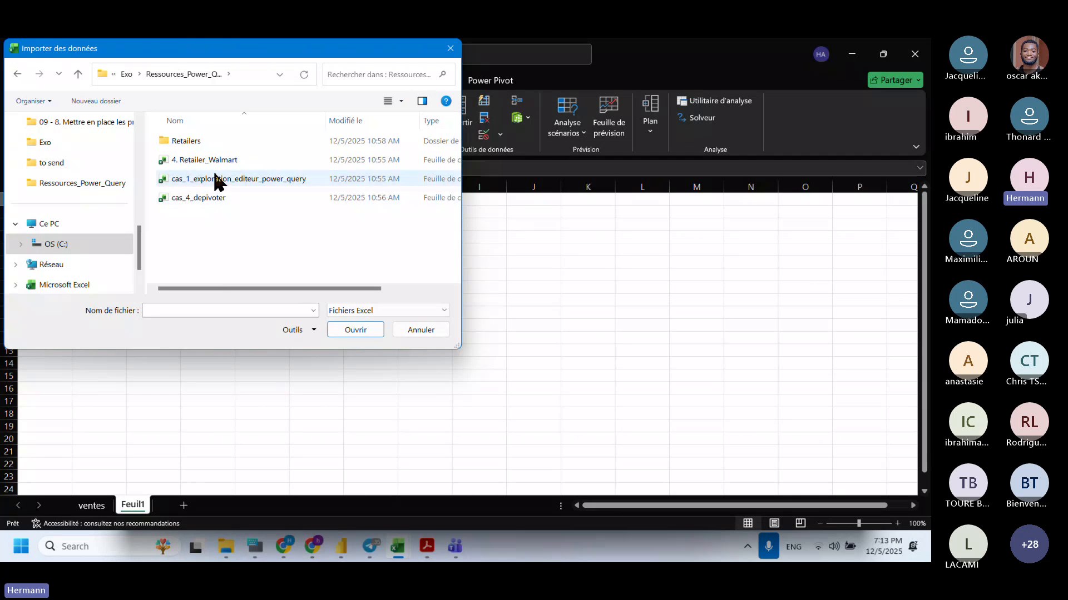
pyautogui.click(234, 179)
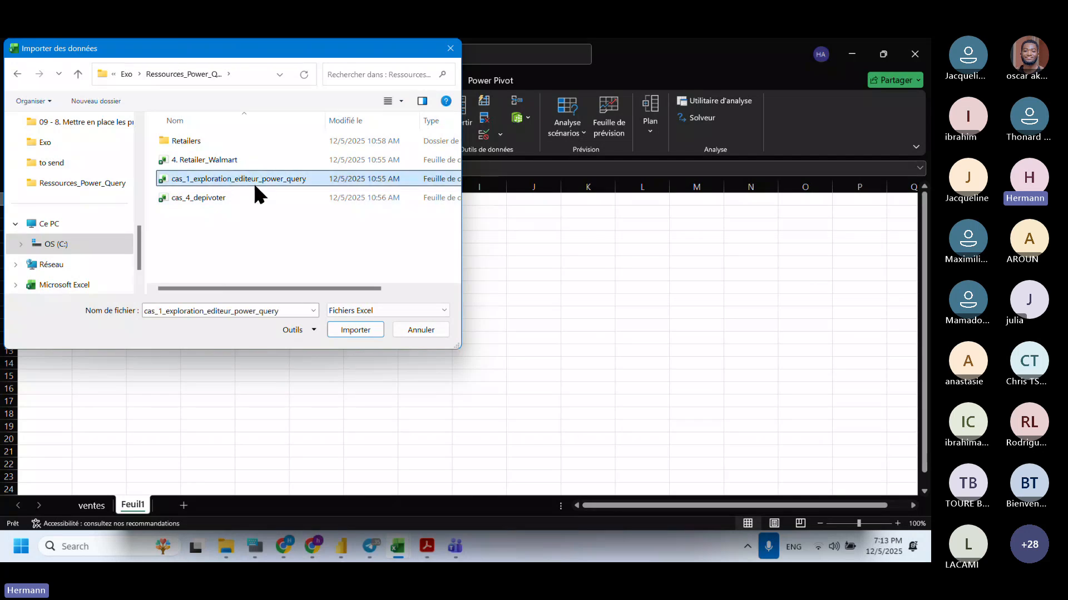
pyautogui.click(351, 331)
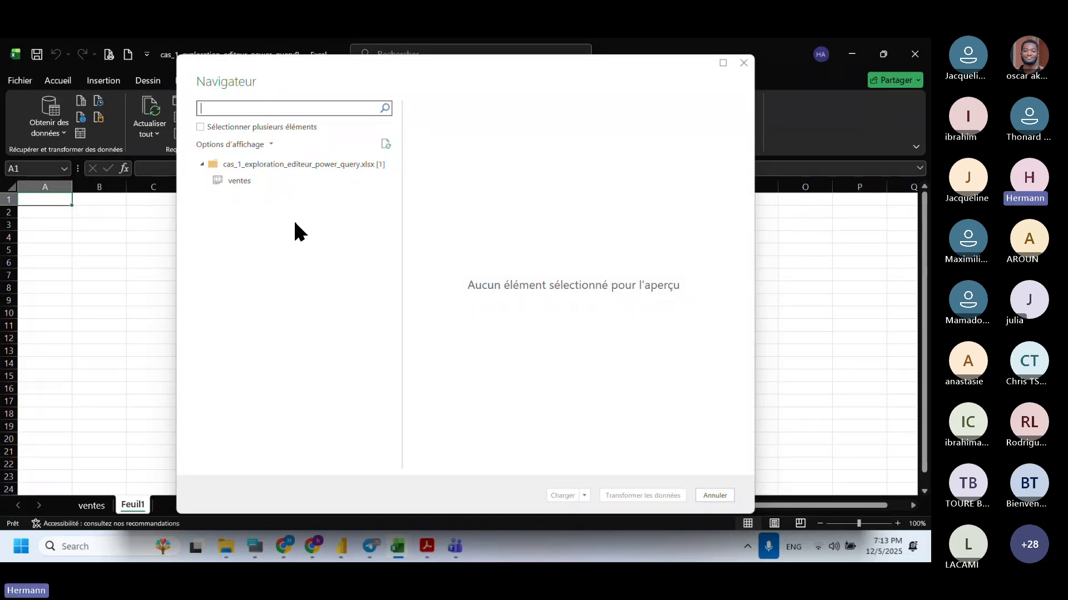
pyautogui.click(232, 181)
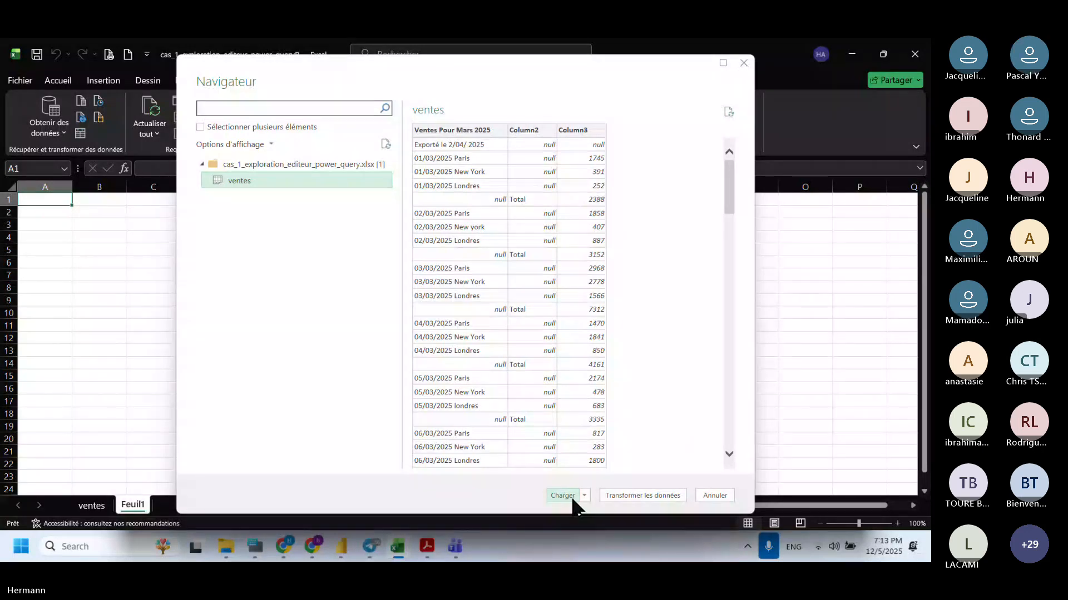
pyautogui.click(654, 499)
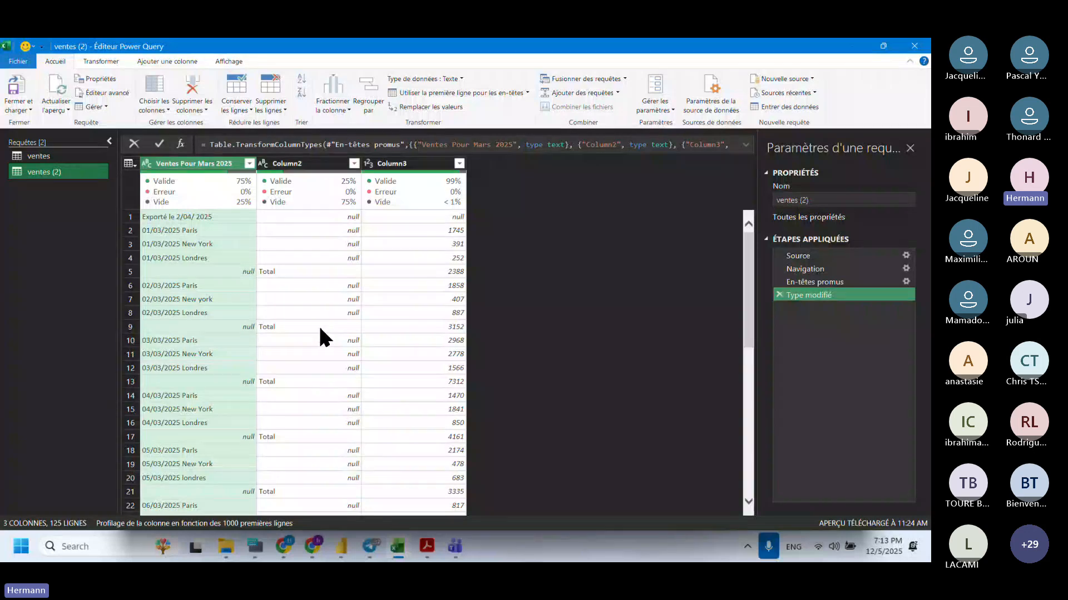
# Delete Column2 from the ventes (2) query and remove 1 row from the start of the table
pyautogui.click(309, 167)
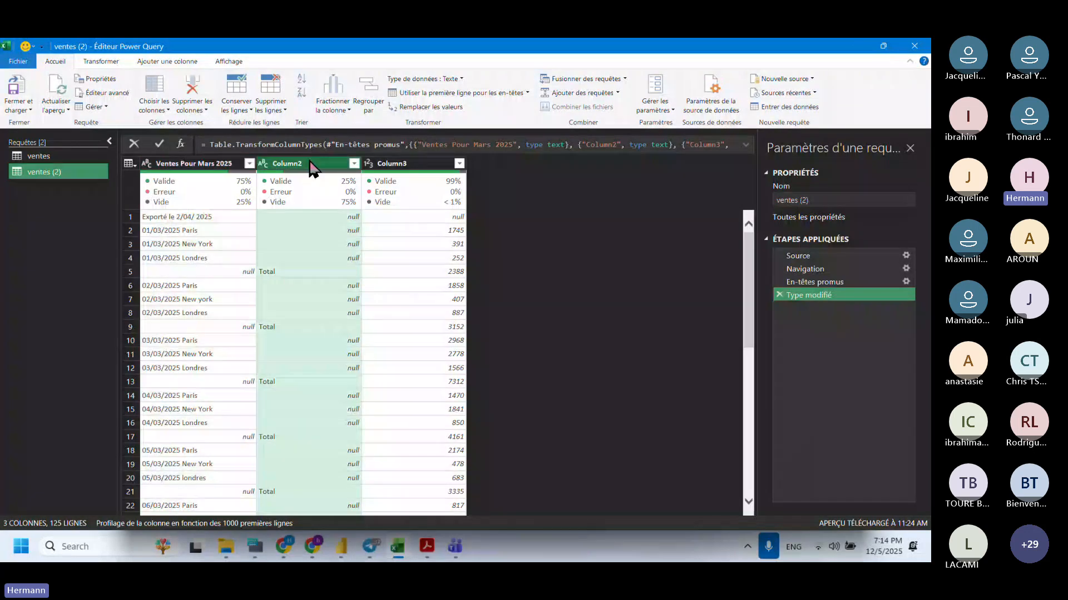
pyautogui.click(200, 94)
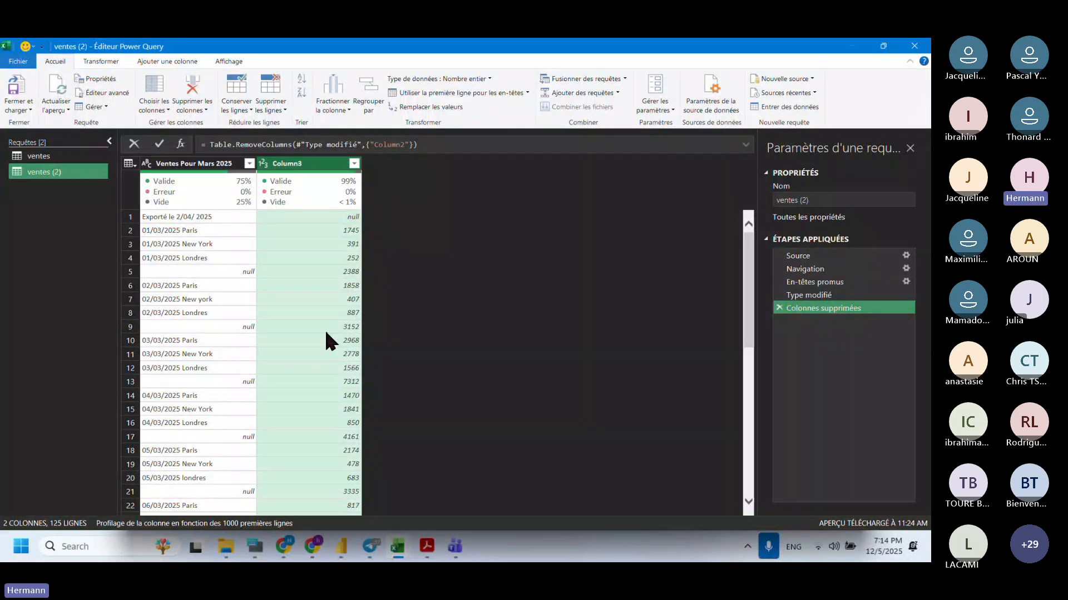
pyautogui.click(154, 216)
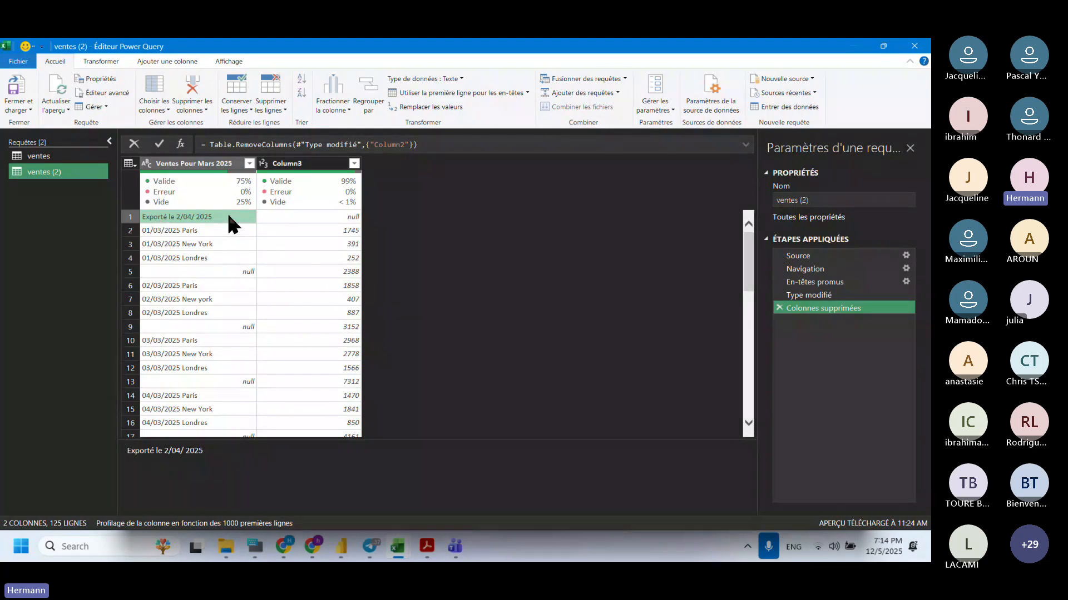
pyautogui.click(285, 108)
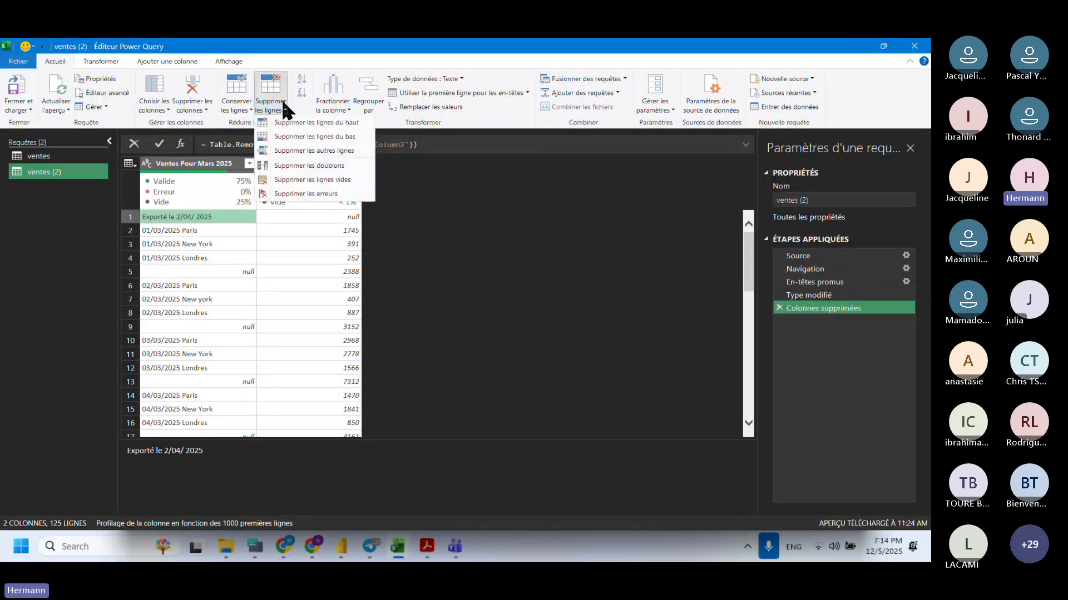
pyautogui.click(336, 123)
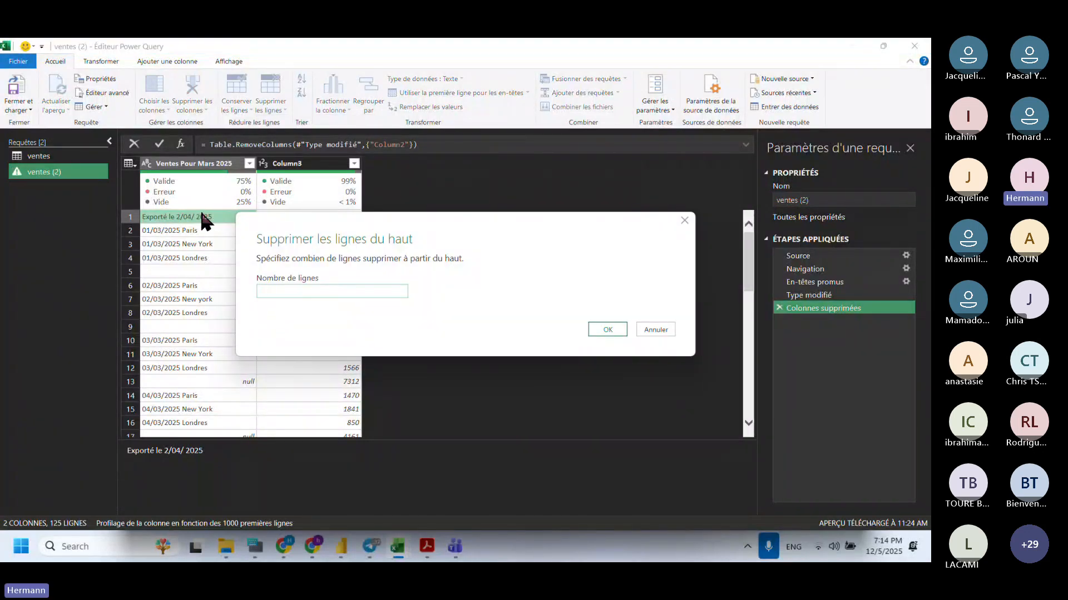
pyautogui.write('1')
pyautogui.click(606, 329)
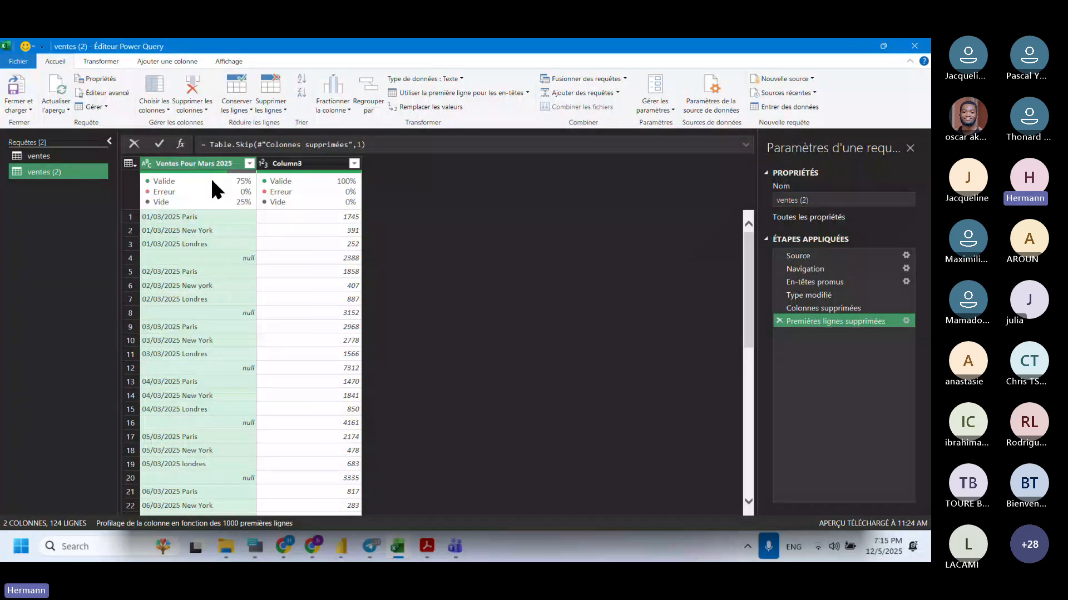
# Filter the null entries out of the Ventes Pour Mars 2025 column
pyautogui.click(107, 61)
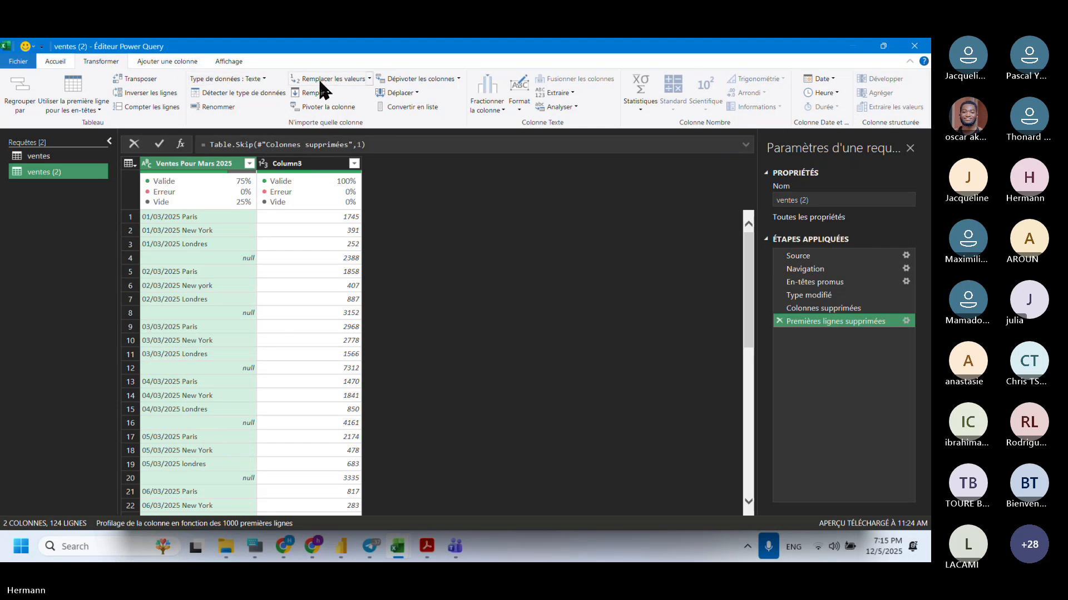
pyautogui.rightClick(234, 258)
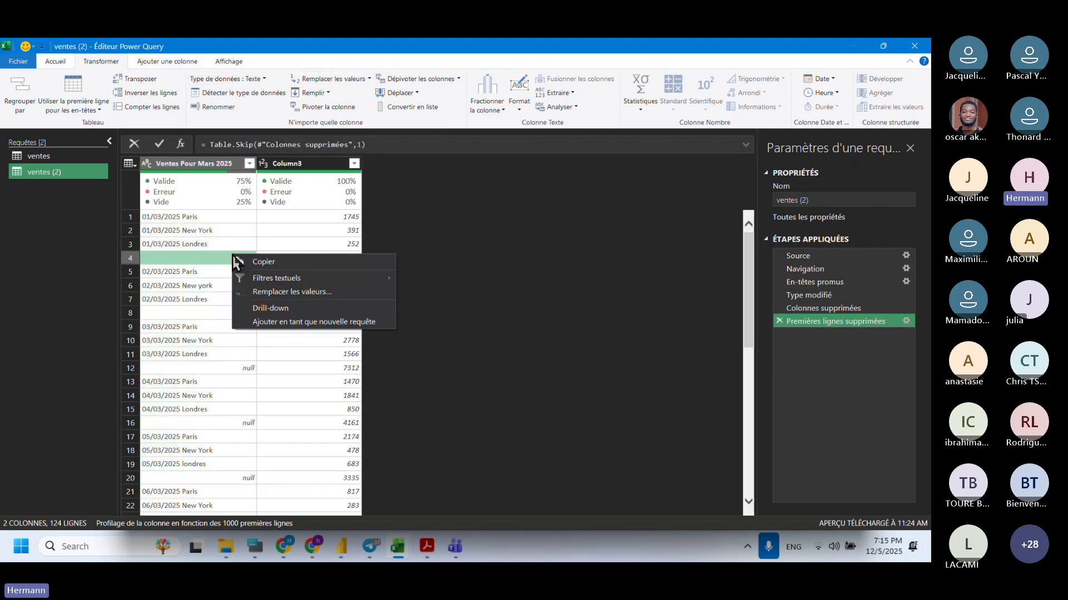
pyautogui.click(224, 164)
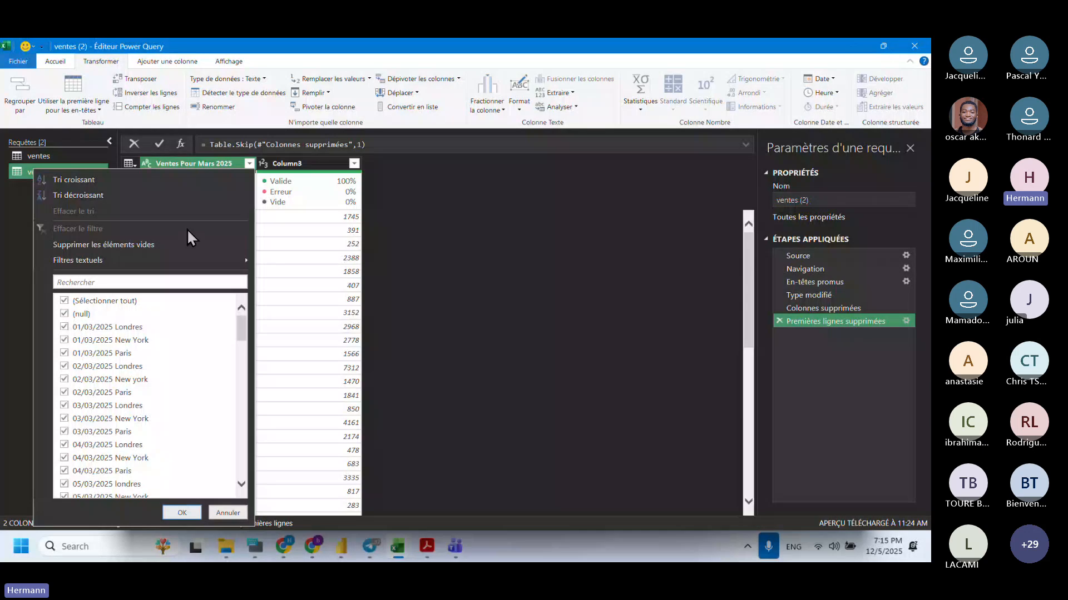
pyautogui.click(250, 164)
pyautogui.click(249, 164)
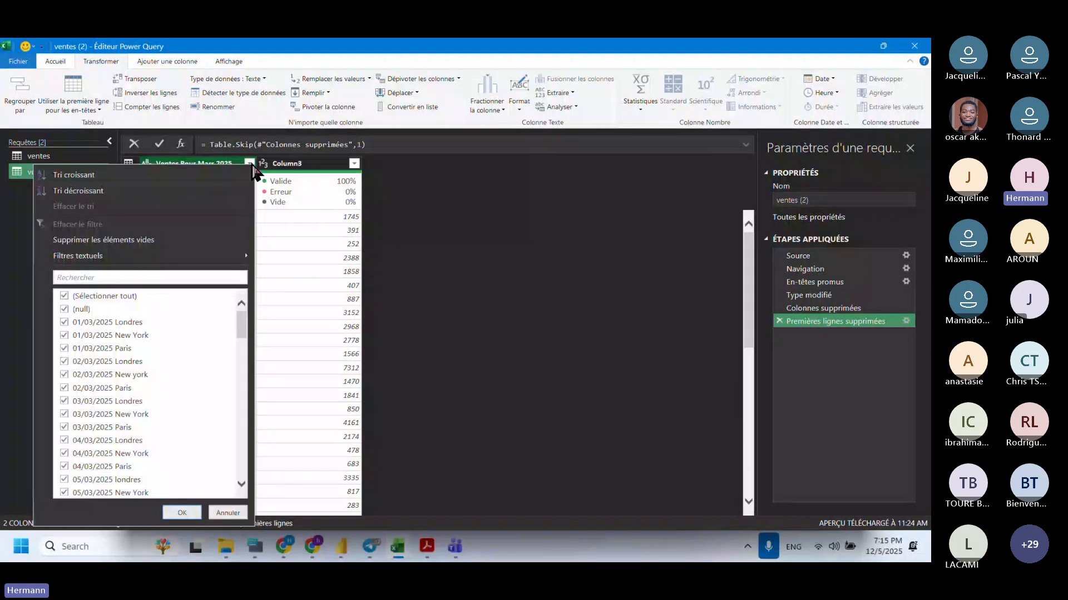
pyautogui.click(64, 309)
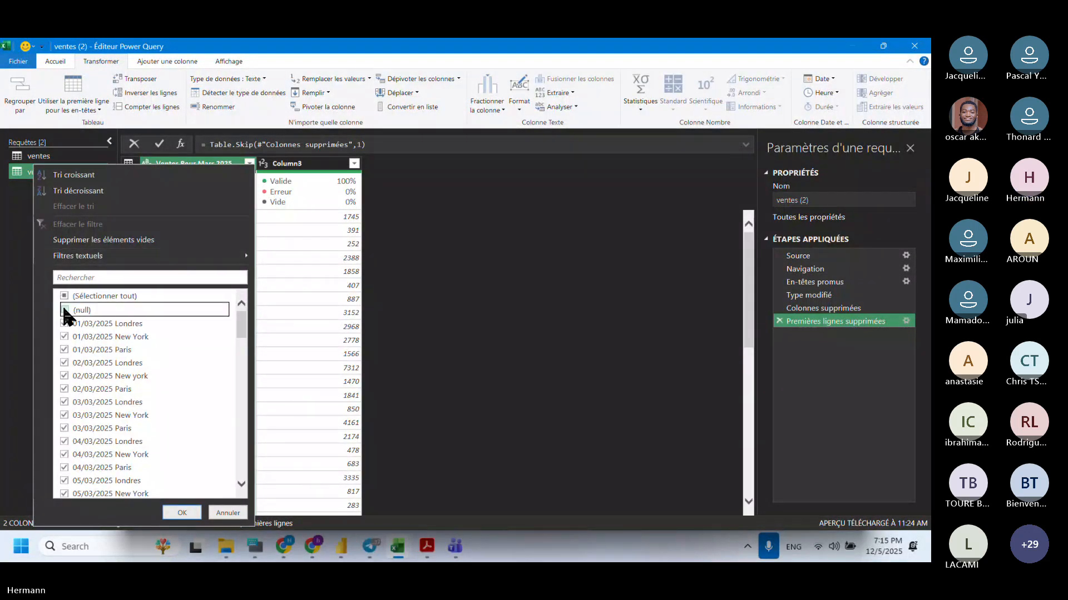
pyautogui.click(183, 513)
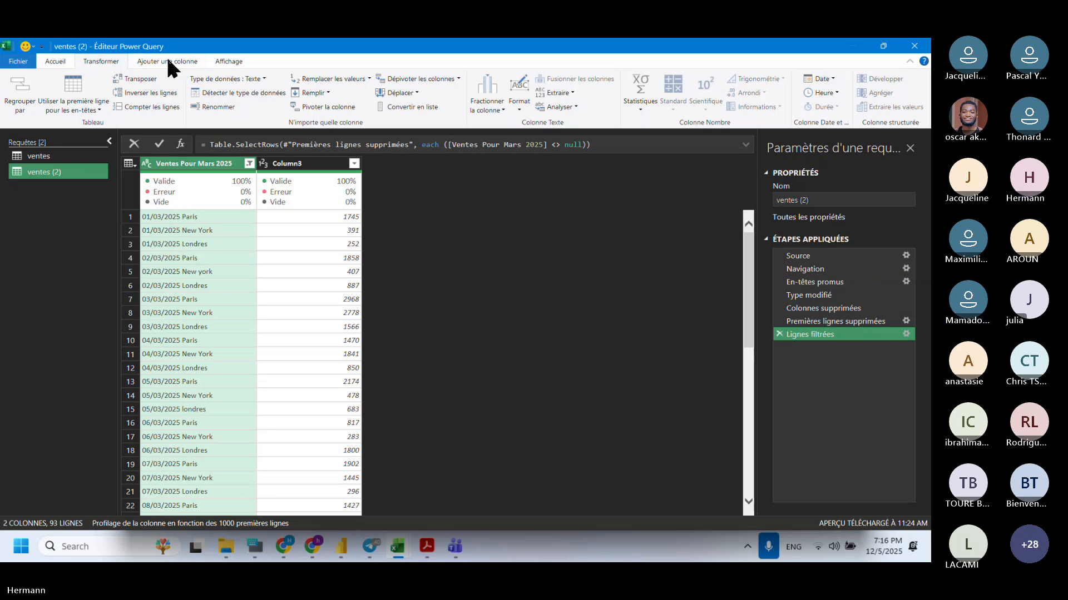
pyautogui.click(225, 63)
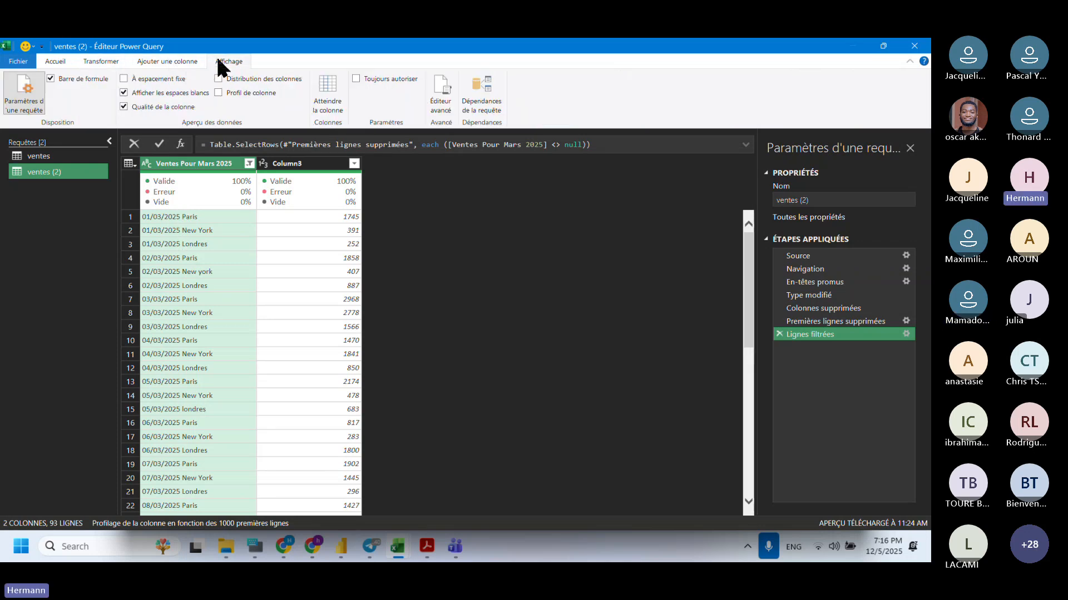
pyautogui.click(133, 61)
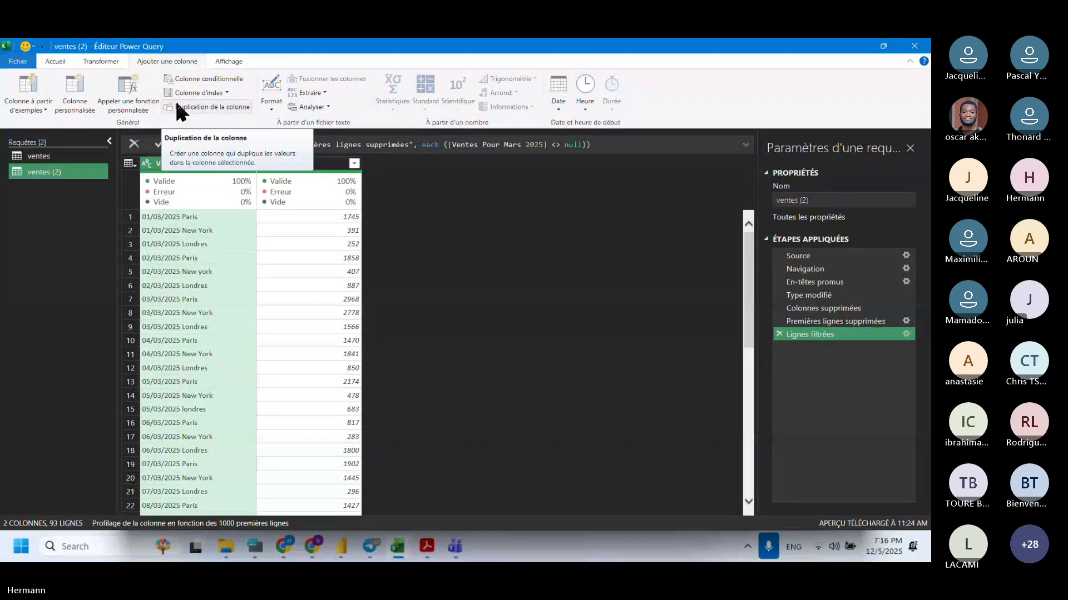
pyautogui.click(52, 58)
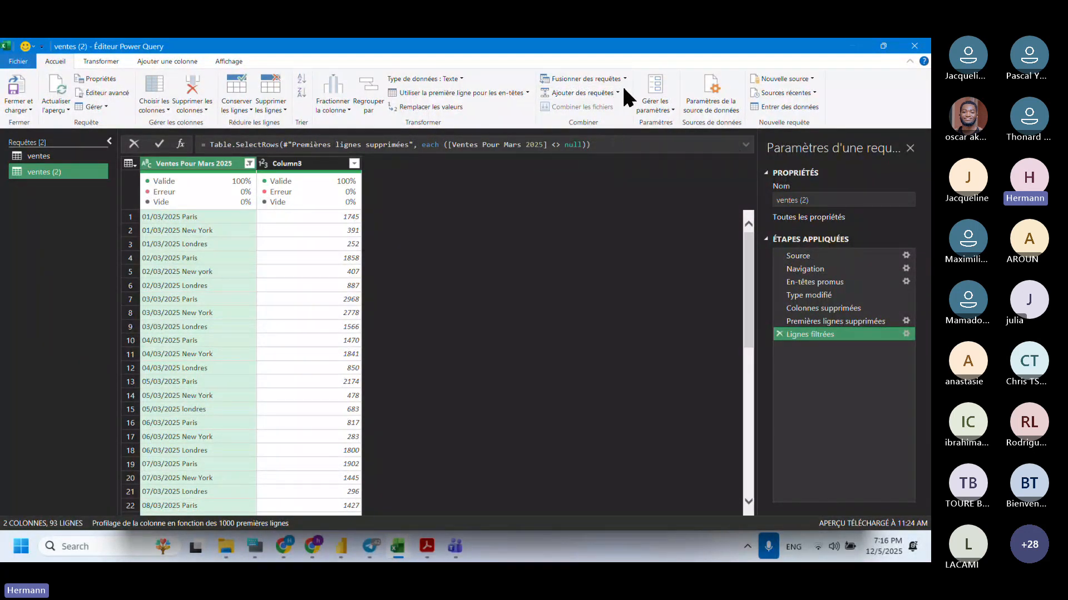
pyautogui.click(93, 64)
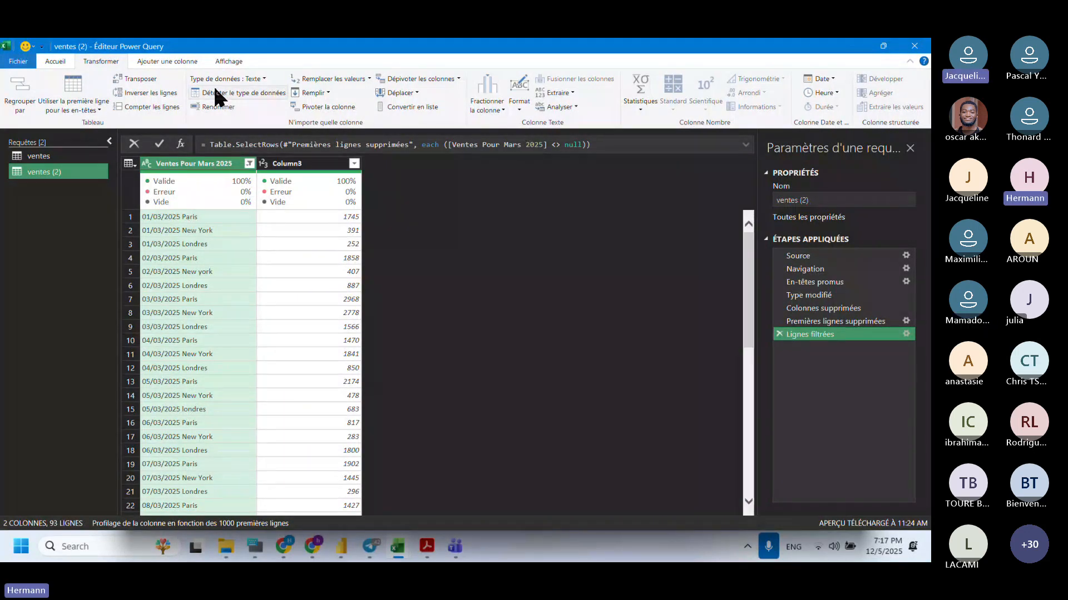
# Split the Ventes Pour Mars 2025 column at the leftmost space, using a custom delimiter, to separate dates from cities
pyautogui.click(54, 62)
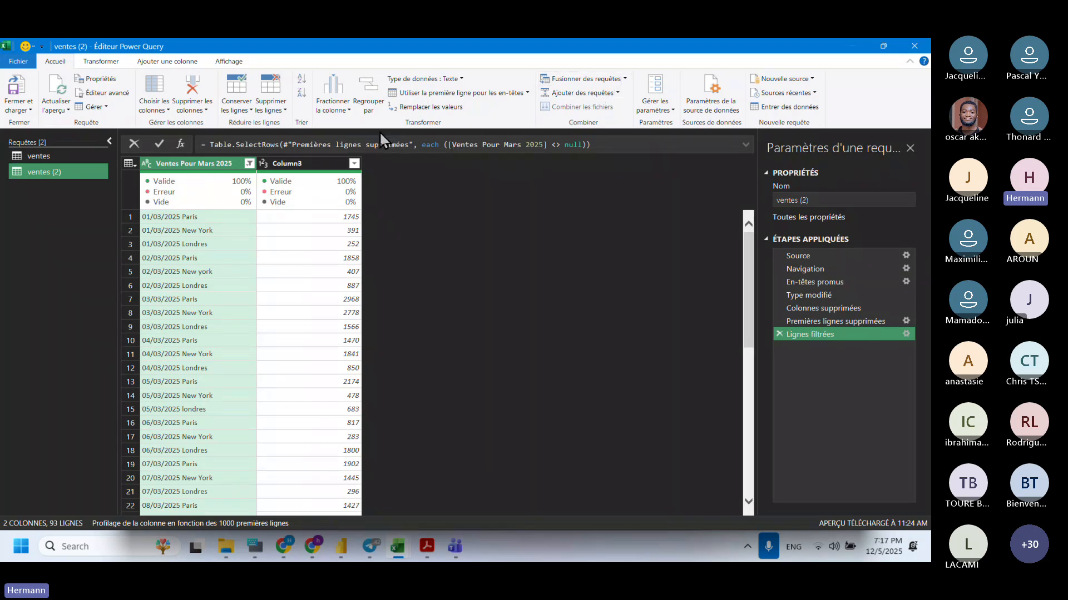
pyautogui.click(348, 109)
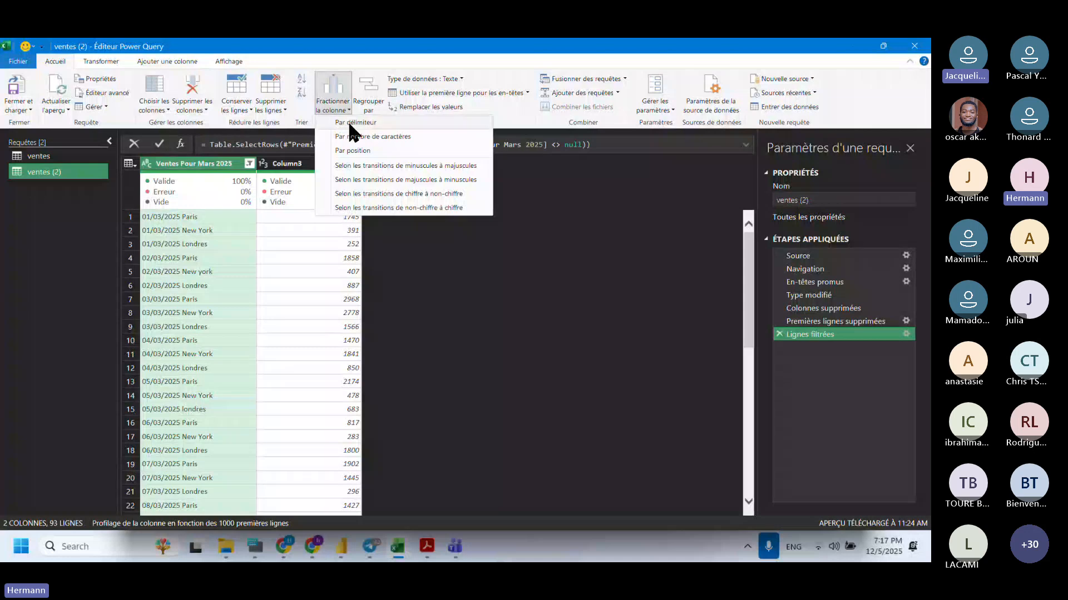
pyautogui.click(356, 122)
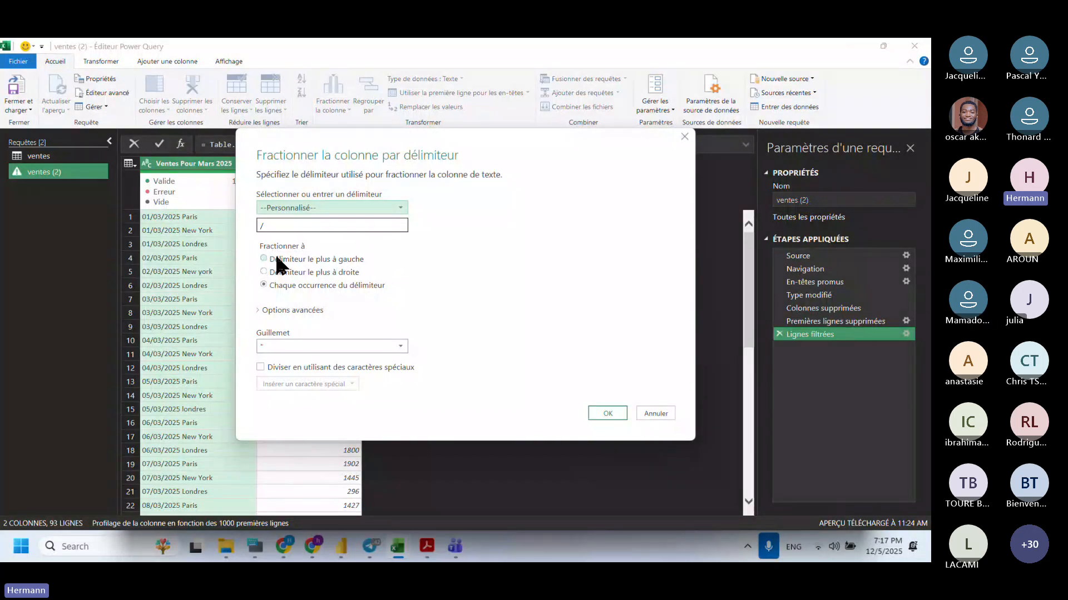
pyautogui.click(279, 225)
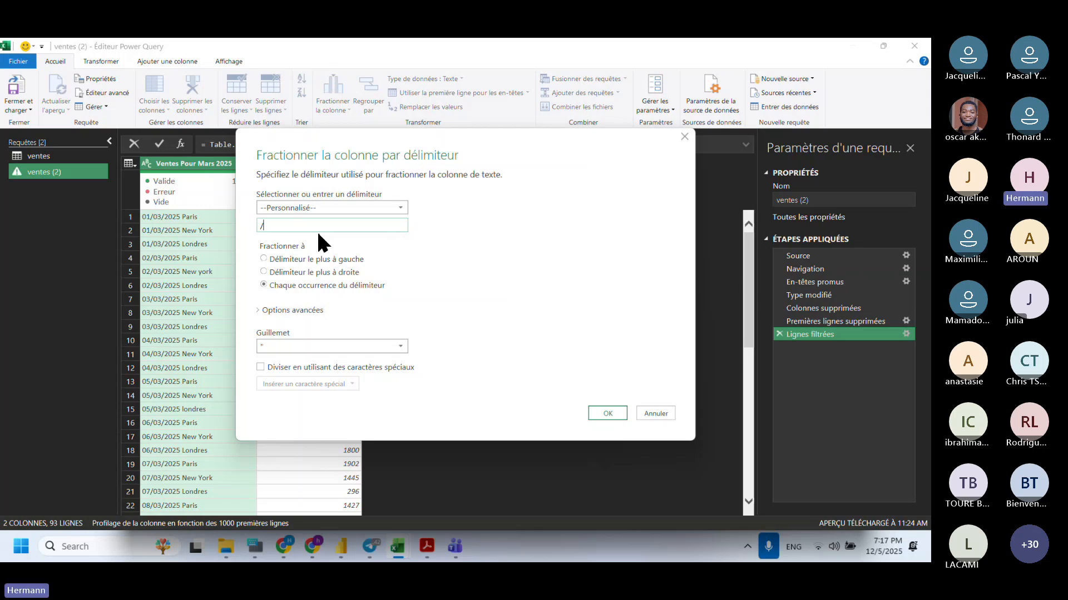
pyautogui.press('BackSpace')
pyautogui.click(268, 260)
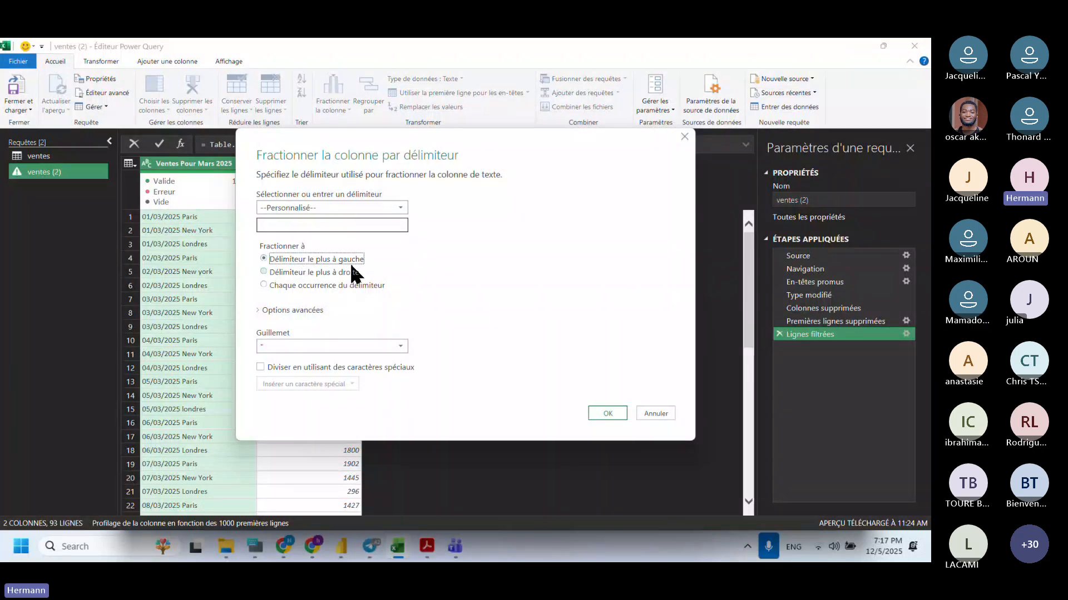
pyautogui.click(606, 412)
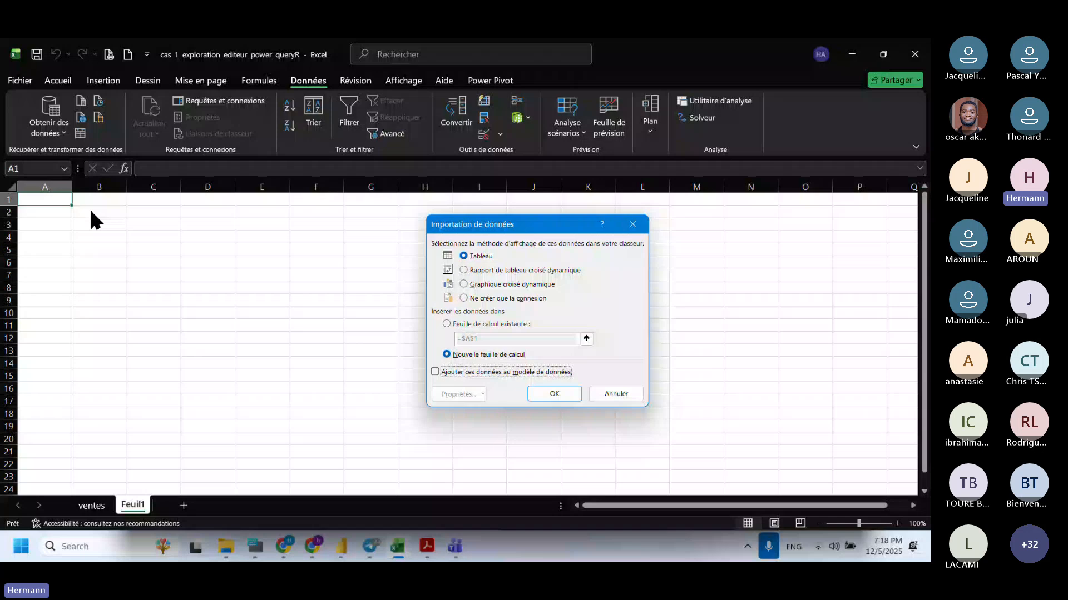
# Load the ventes (2) query as a table into the existing Feuil1 worksheet at cell A1
pyautogui.click(542, 395)
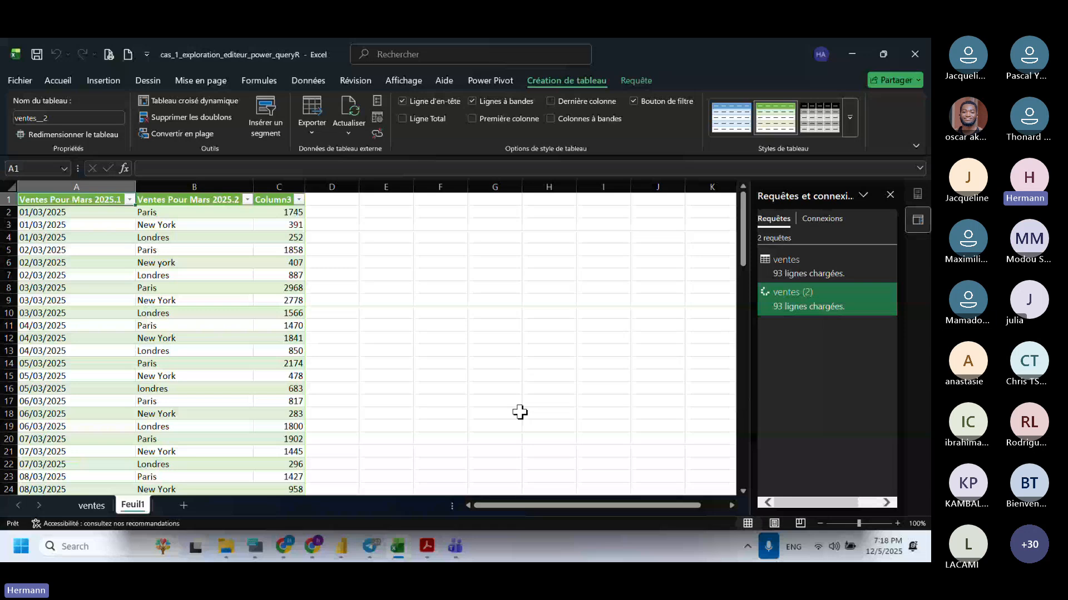
# Return to the ventes worksheet holding the raw export, the cleaned sales table and the pie chart
pyautogui.hotkey('ctrl', 'pageup')
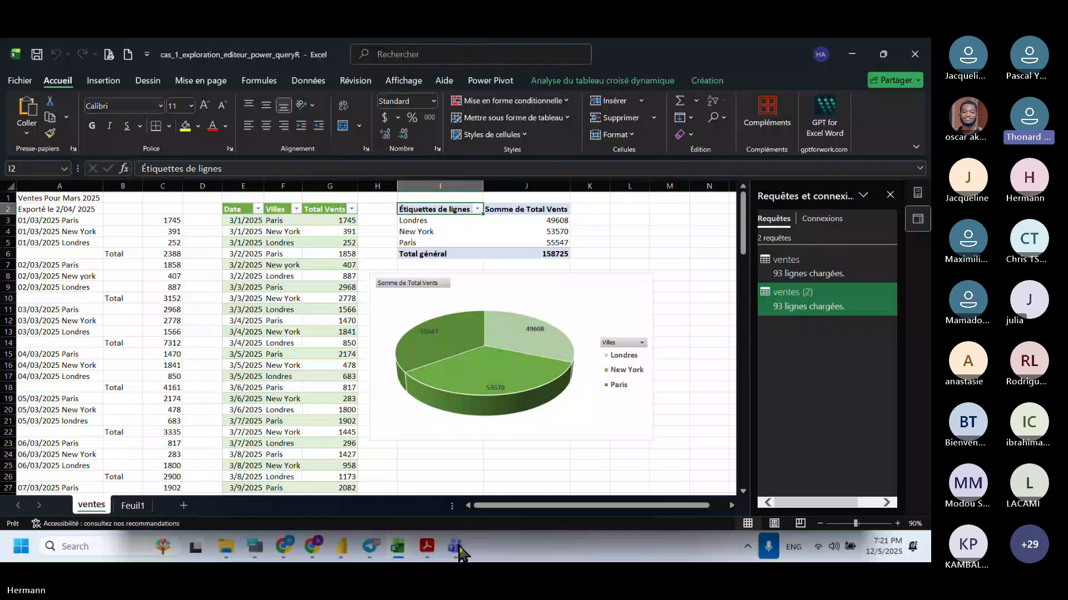
pyautogui.moveTo(460, 556)
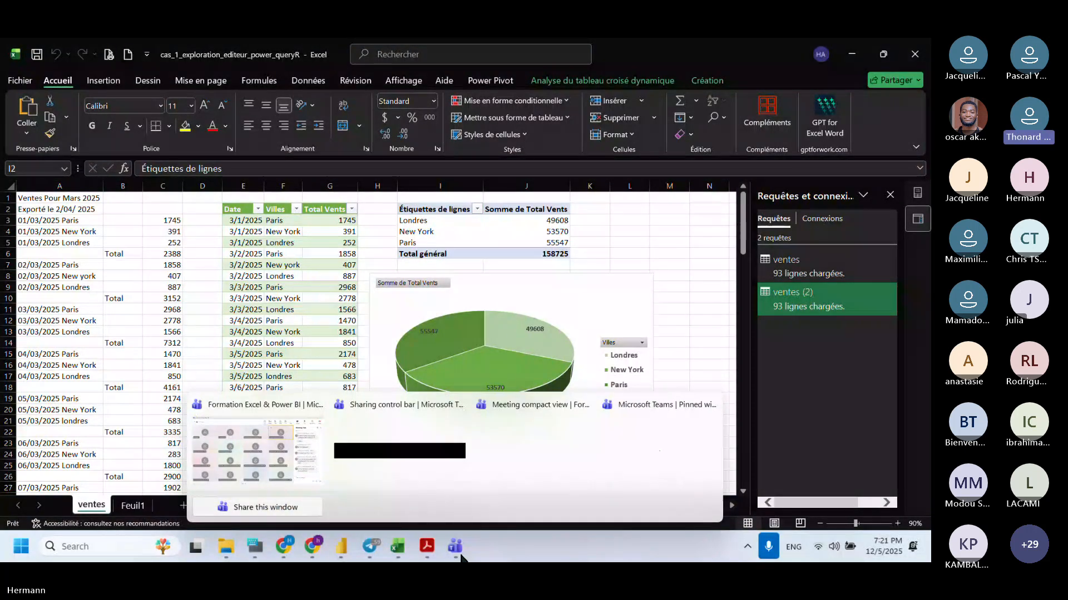
pyautogui.moveTo(449, 415)
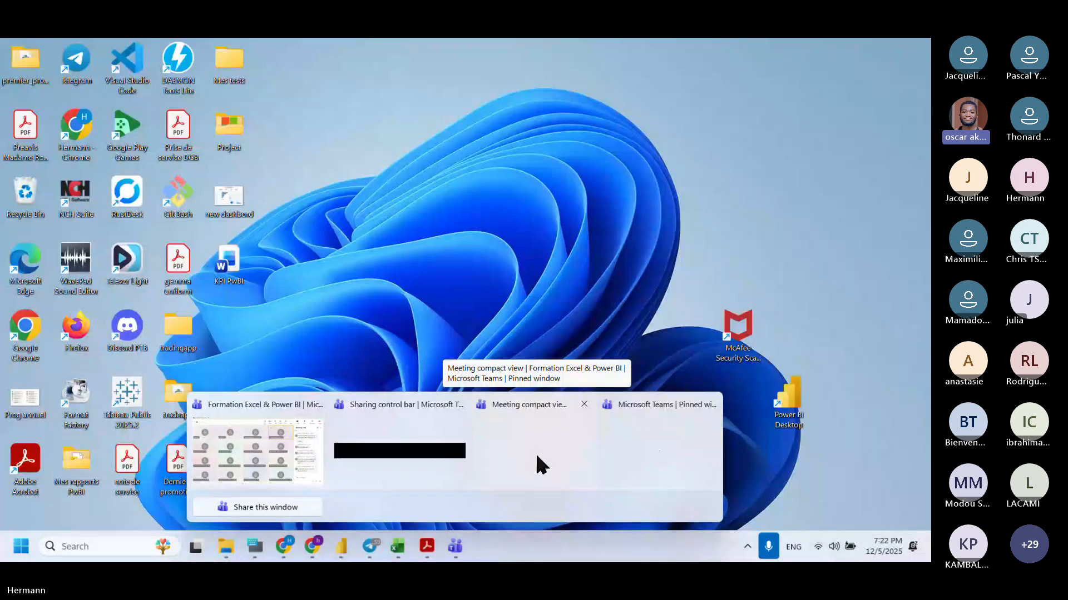
pyautogui.click(570, 449)
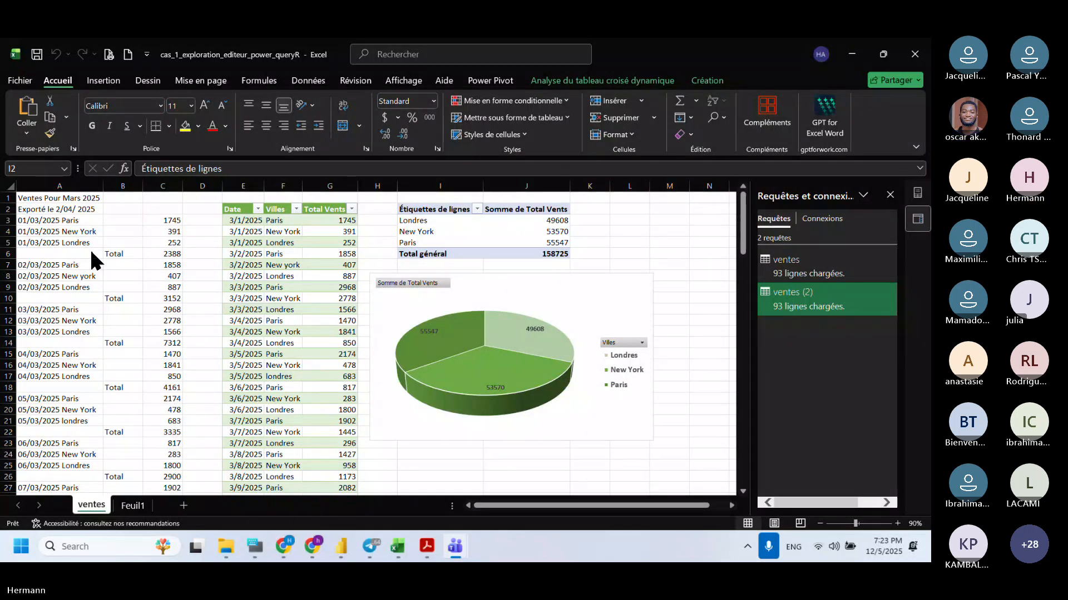
# Examine the raw export and the cleaned table down to their last rows on the ventes sheet
pyautogui.scroll(-18, 91, 282)
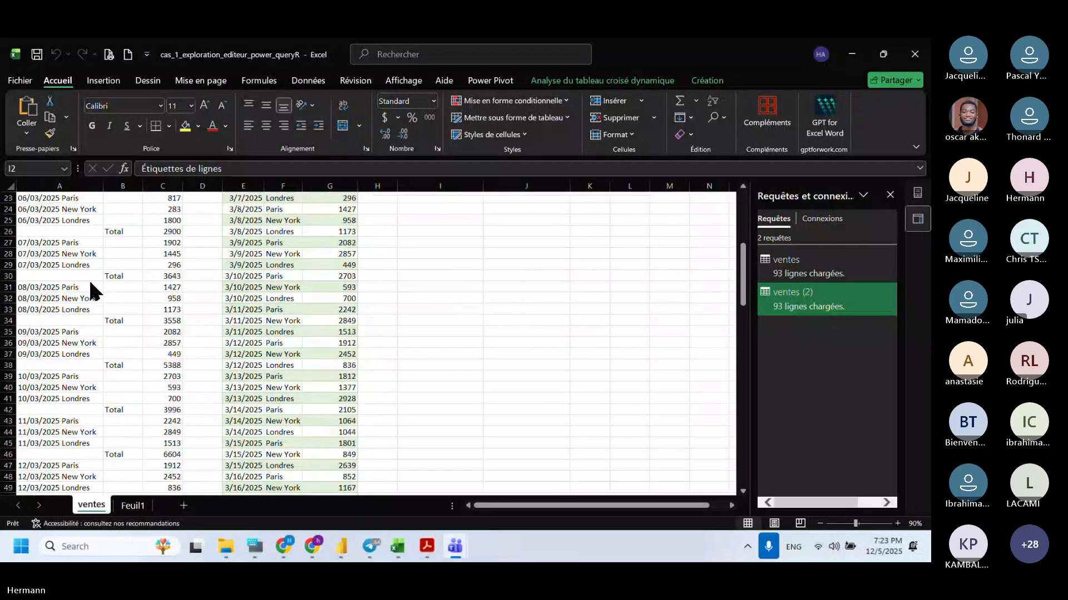
pyautogui.scroll(-20, 90, 287)
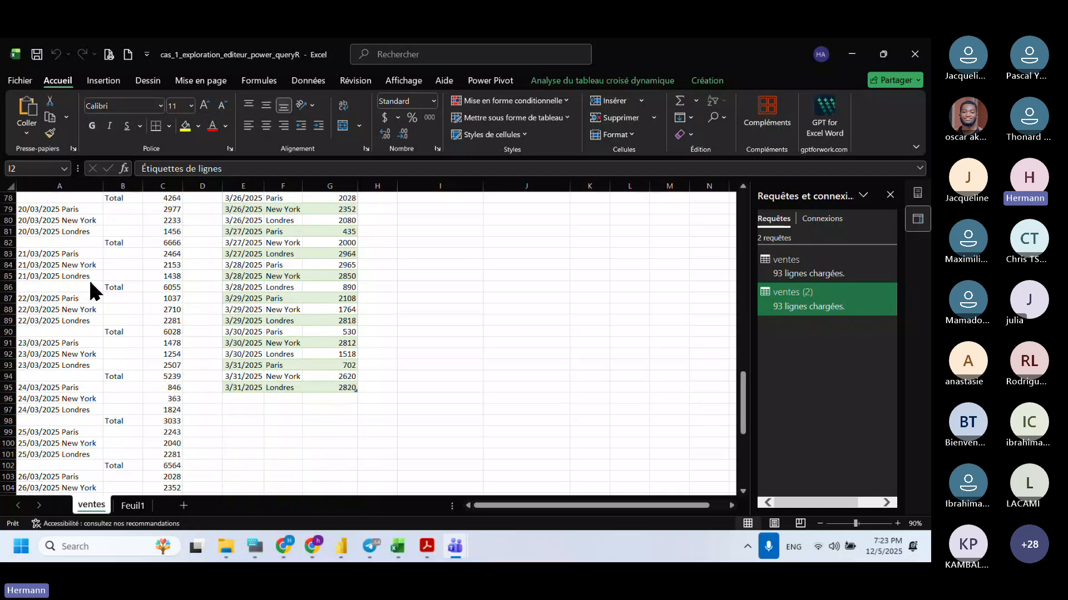
pyautogui.scroll(4, 91, 285)
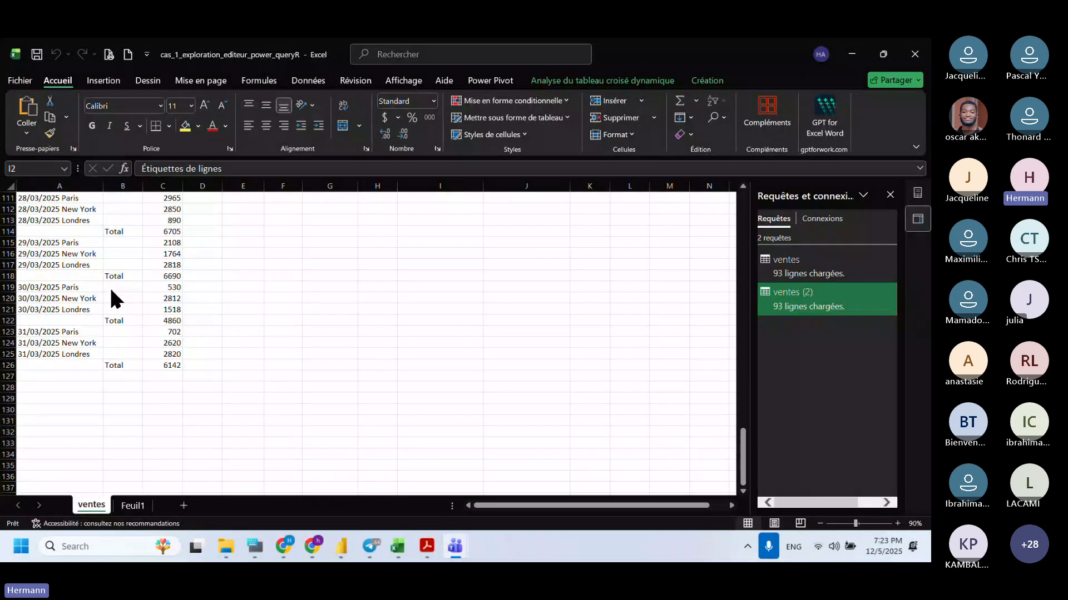
pyautogui.click(41, 372)
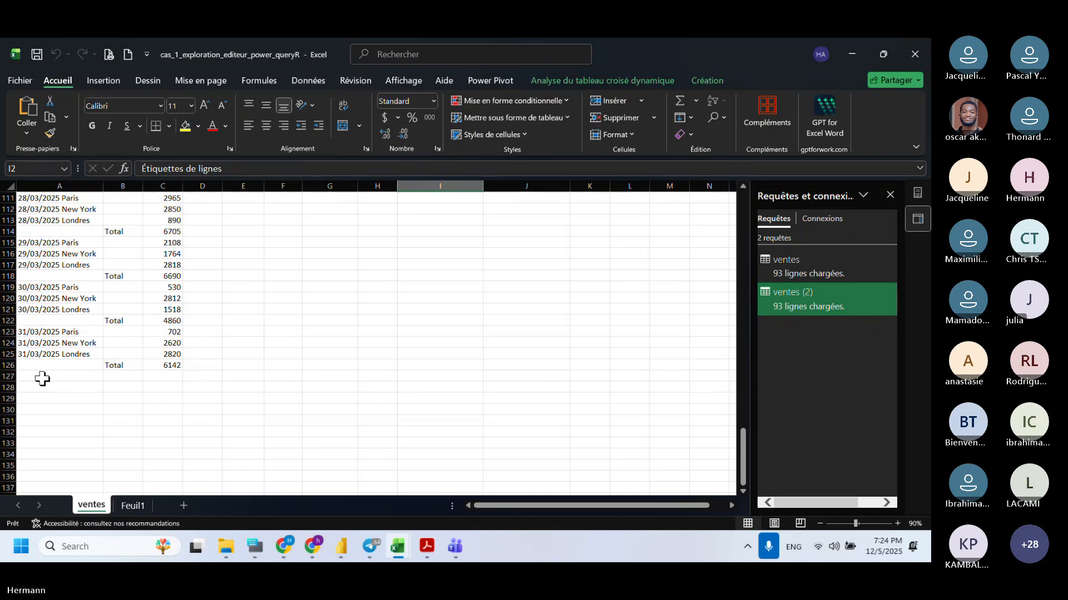
pyautogui.click(43, 376)
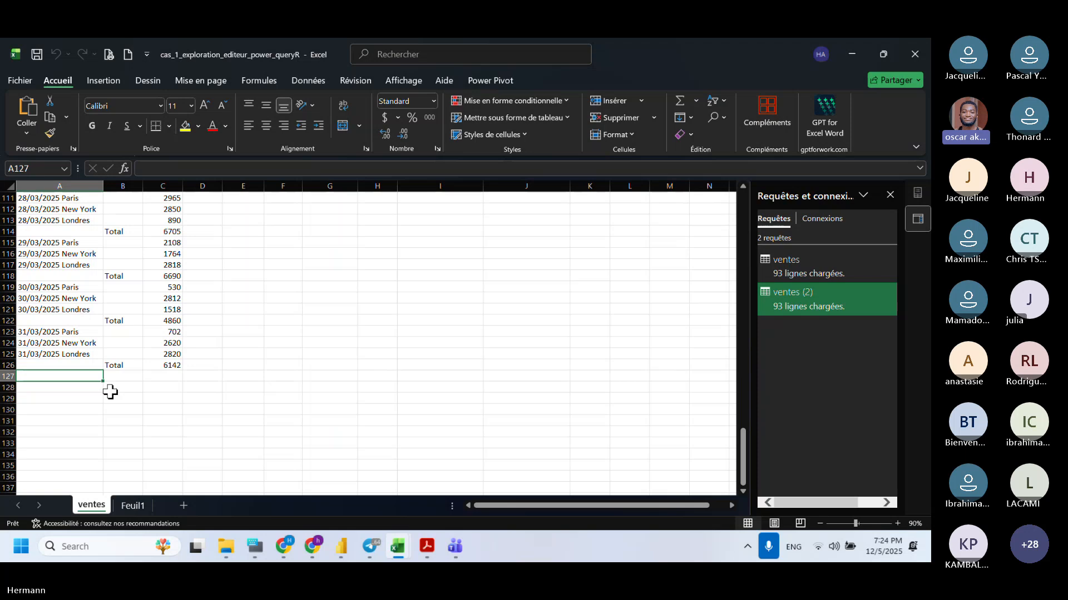
pyautogui.scroll(3, 126, 404)
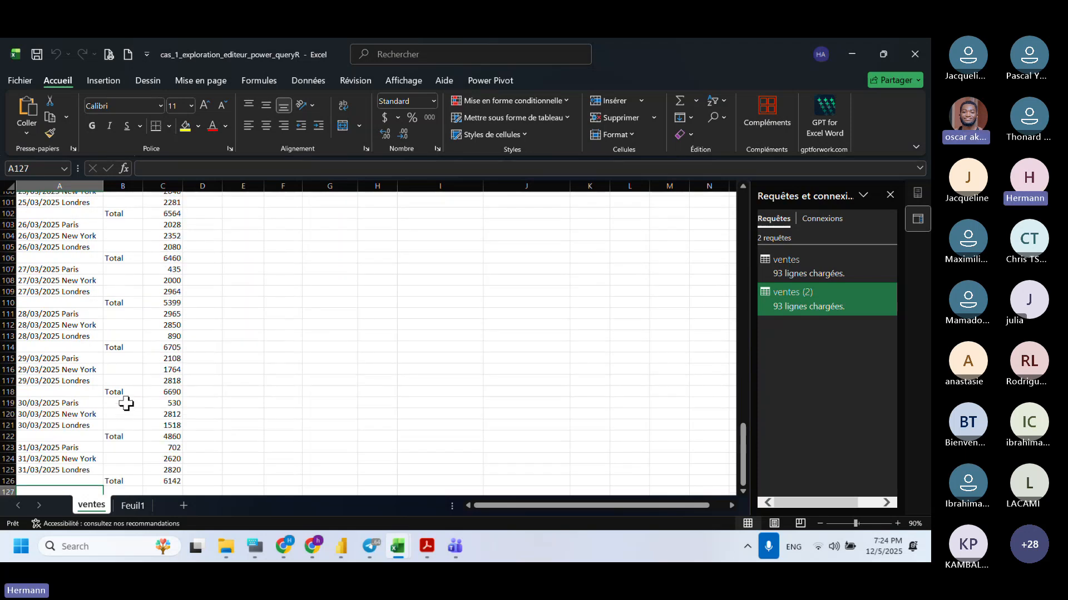
pyautogui.scroll(18, 127, 403)
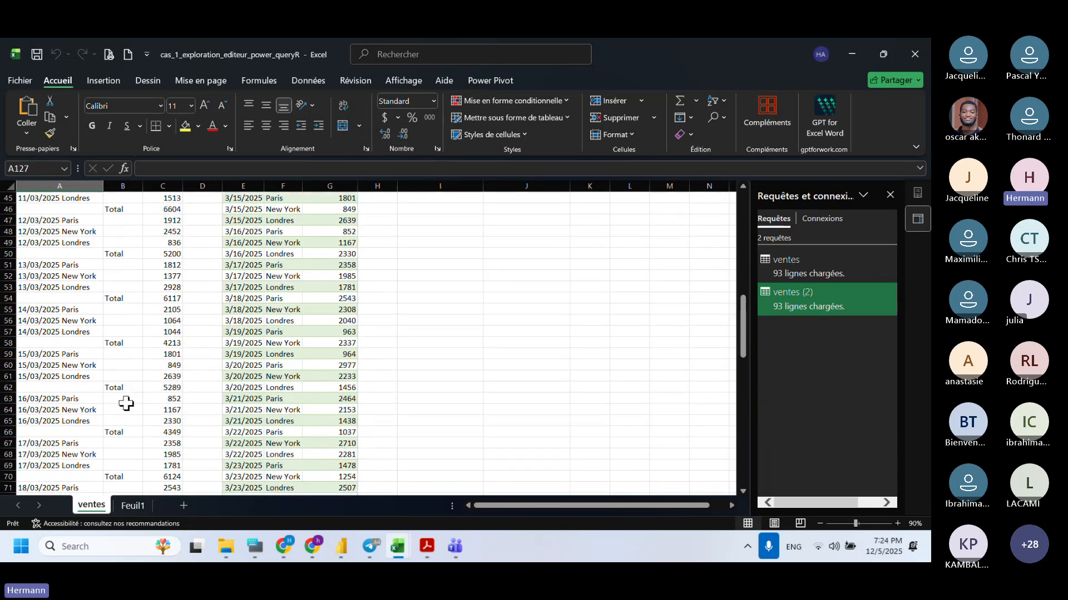
pyautogui.scroll(-15, 244, 273)
# Add a row directly below the cleaned sales table with date 5/12/2025, city bamako and total 5450
pyautogui.click(244, 275)
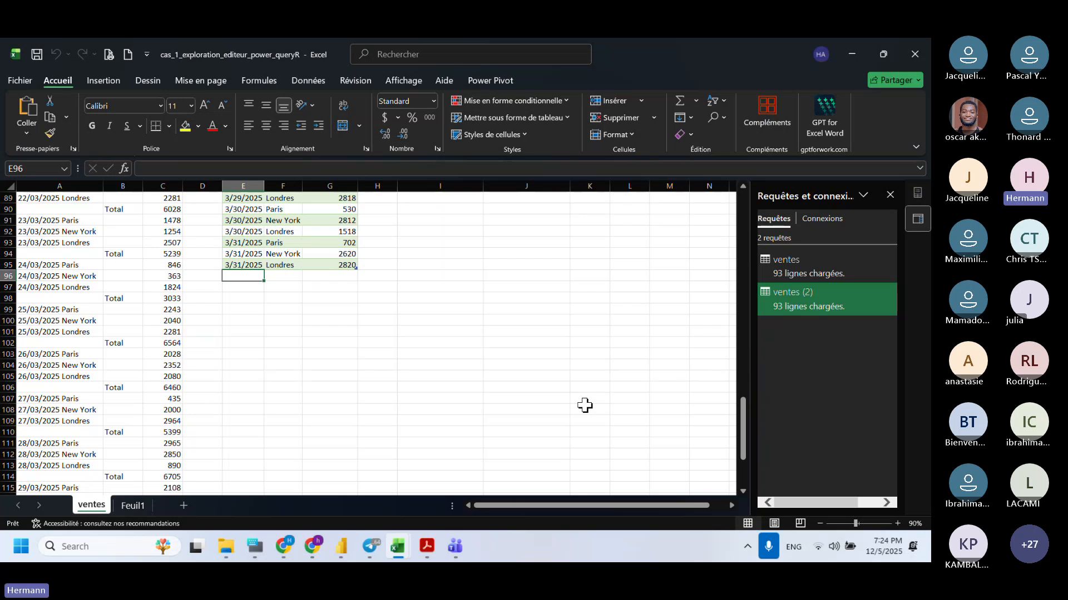
pyautogui.write('5/')
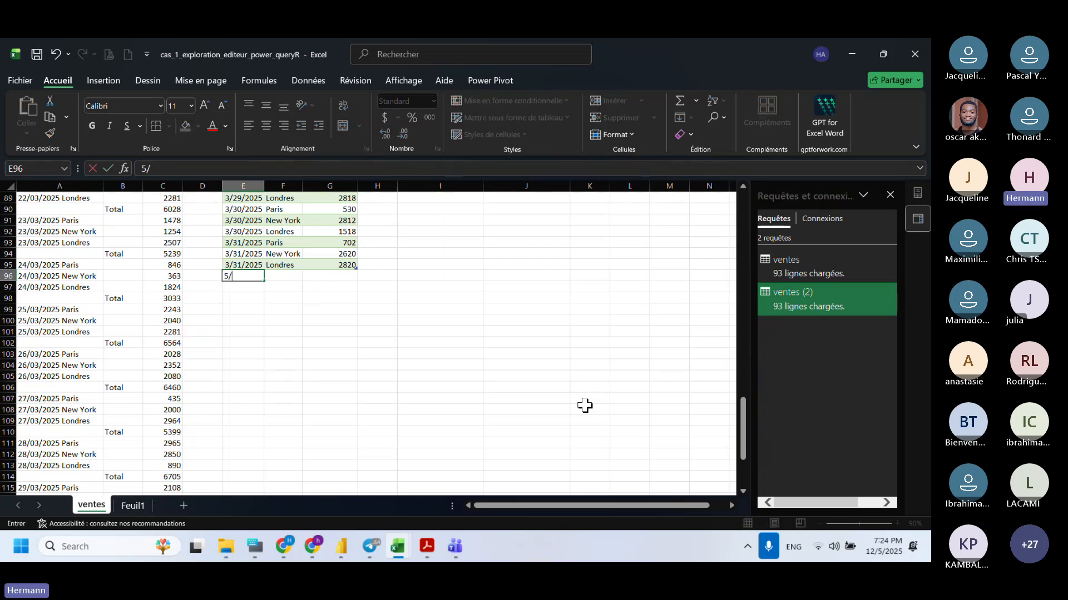
pyautogui.write('12/2025')
pyautogui.press('Tab')
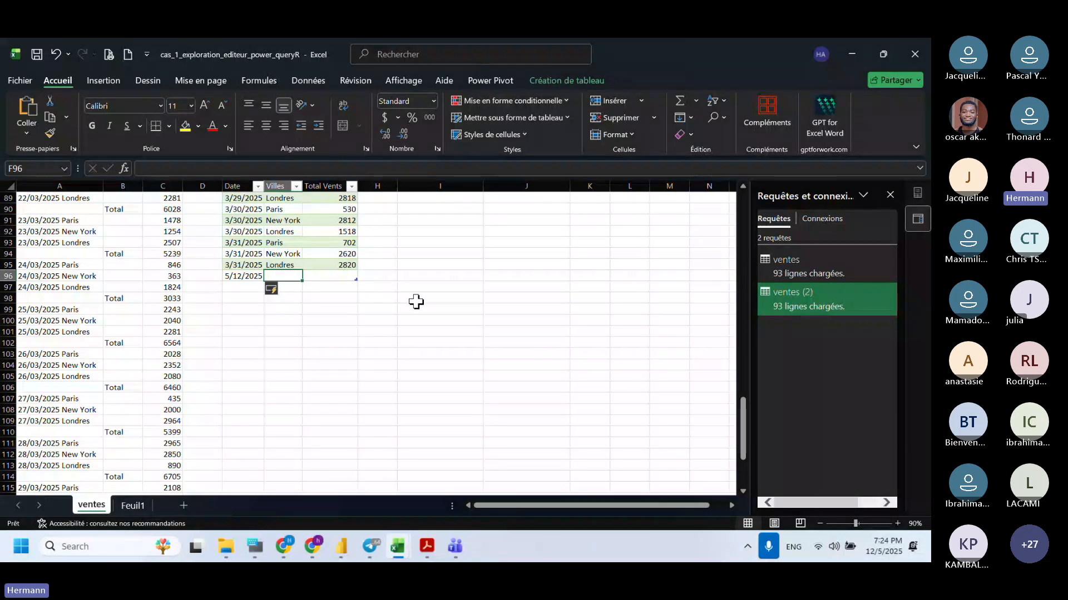
pyautogui.write('P')
pyautogui.write('bamako')
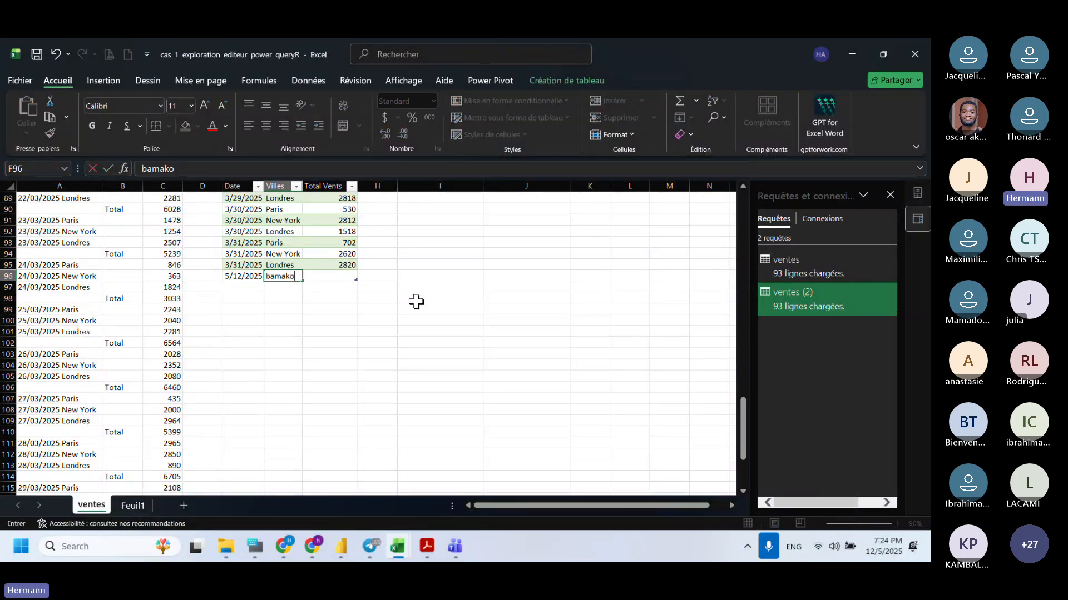
pyautogui.click(328, 276)
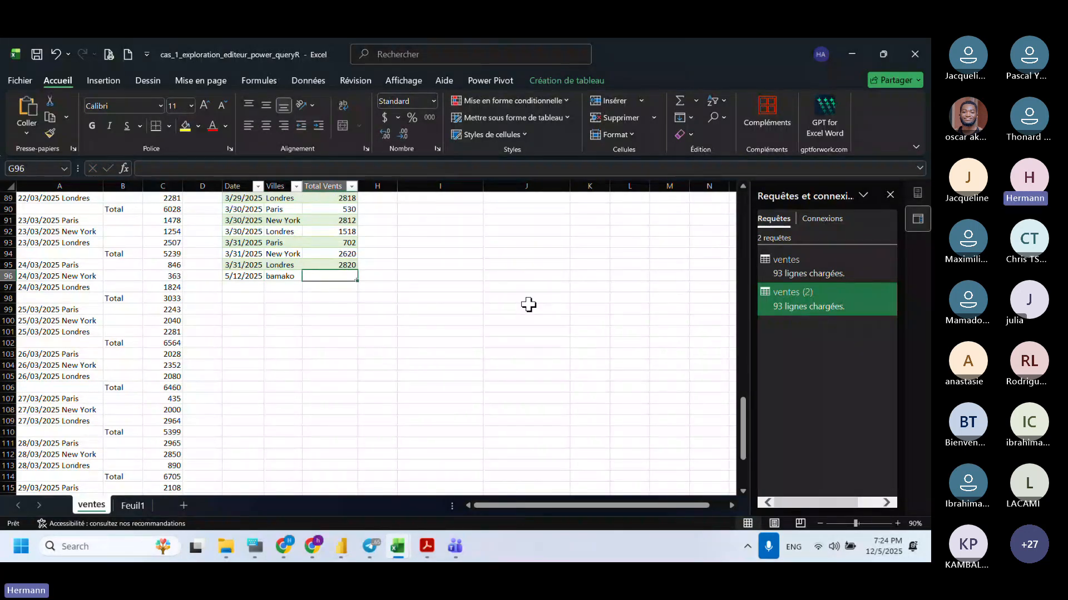
pyautogui.write('5')
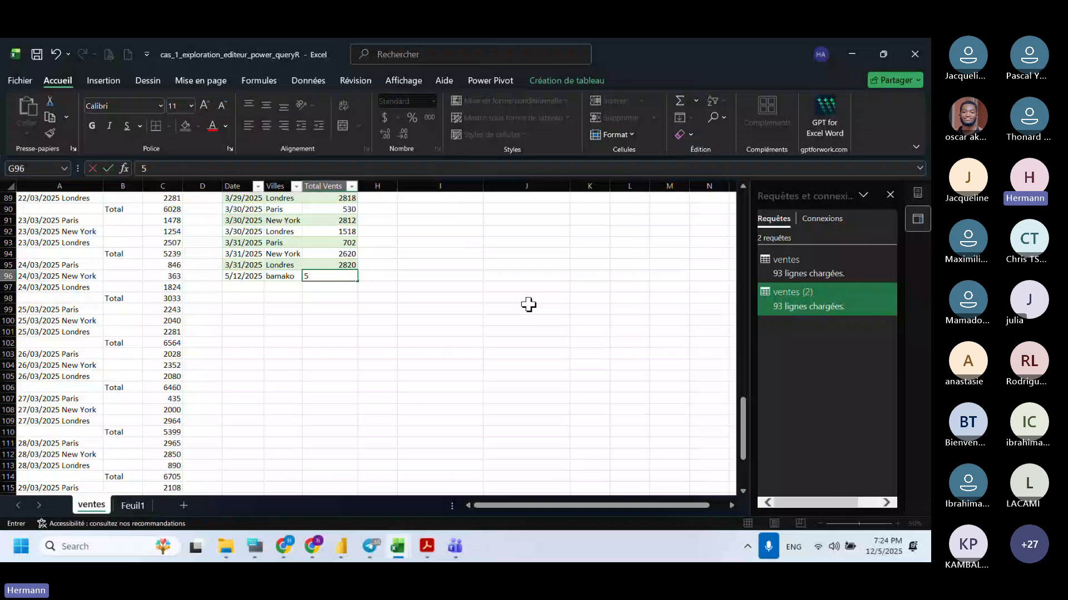
pyautogui.write('450')
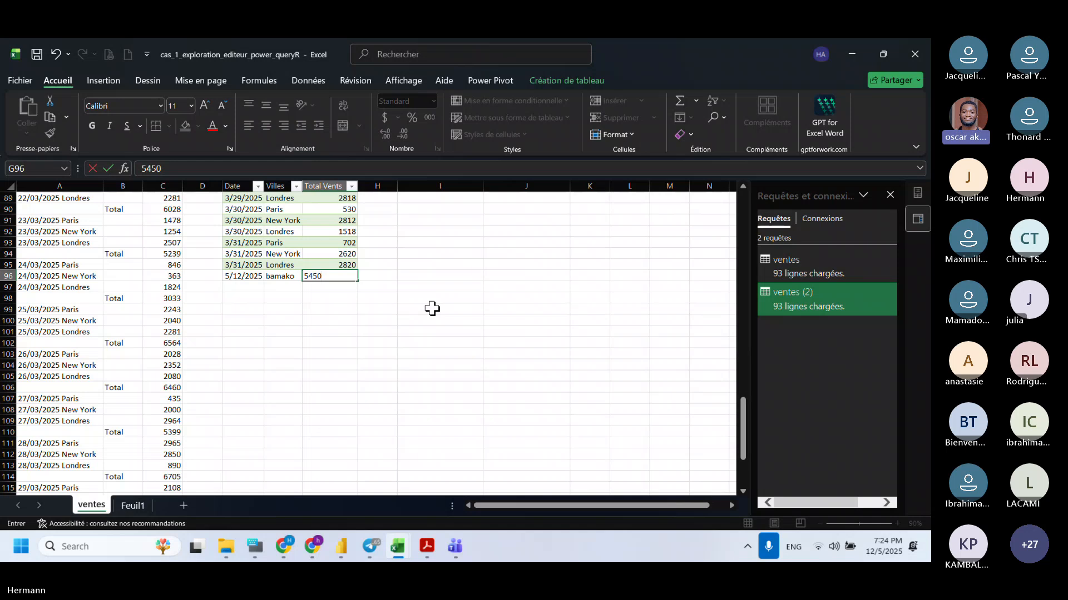
pyautogui.press('Return')
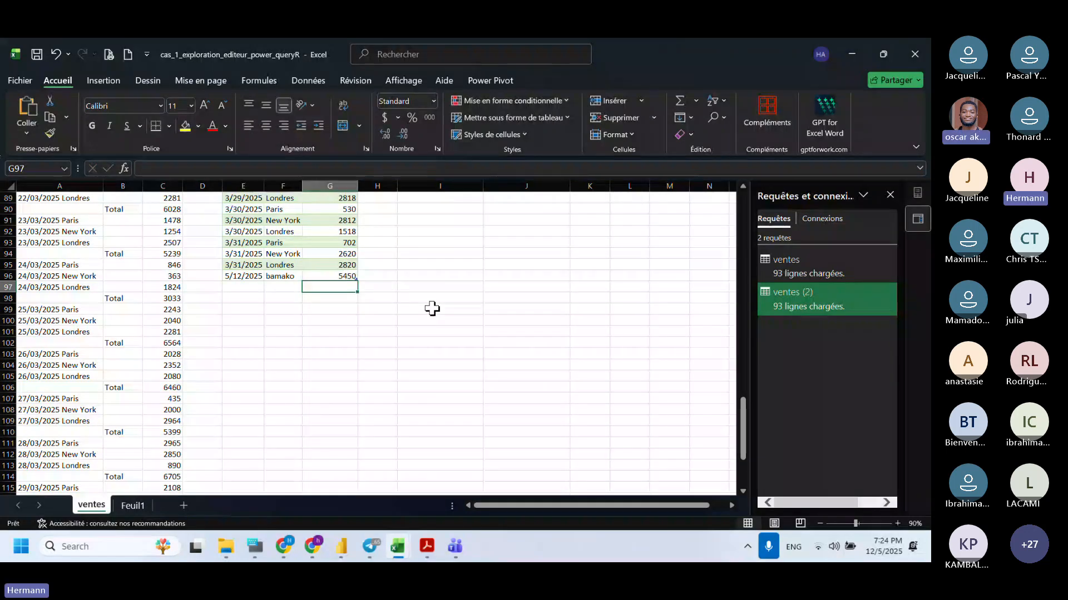
# Refresh the pivot table that sums Total Vents by city on the ventes sheet
pyautogui.scroll(20, 428, 309)
pyautogui.scroll(7, 421, 310)
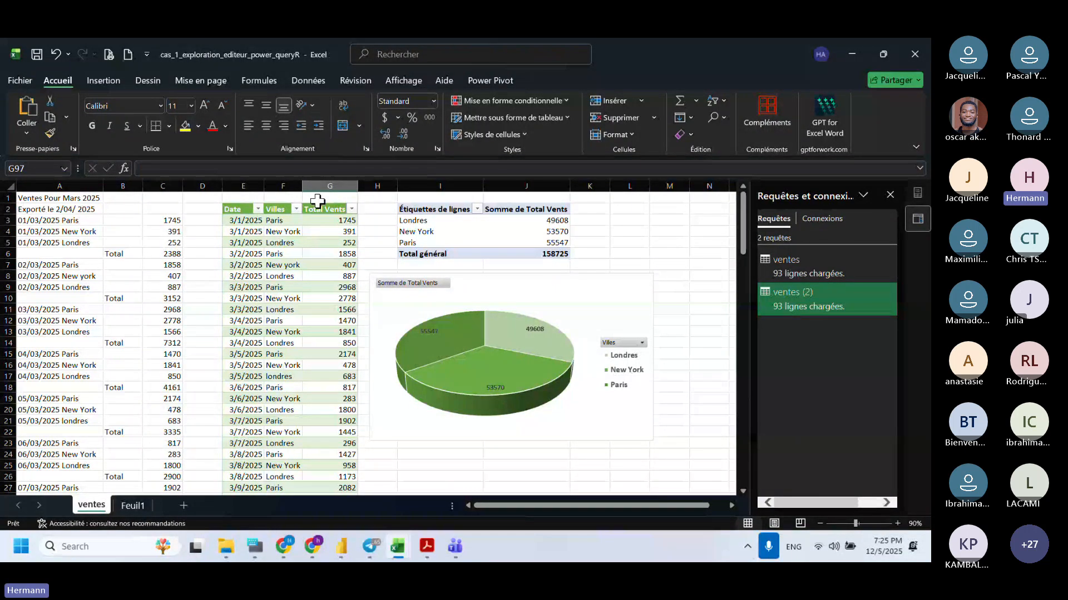
pyautogui.click(464, 220)
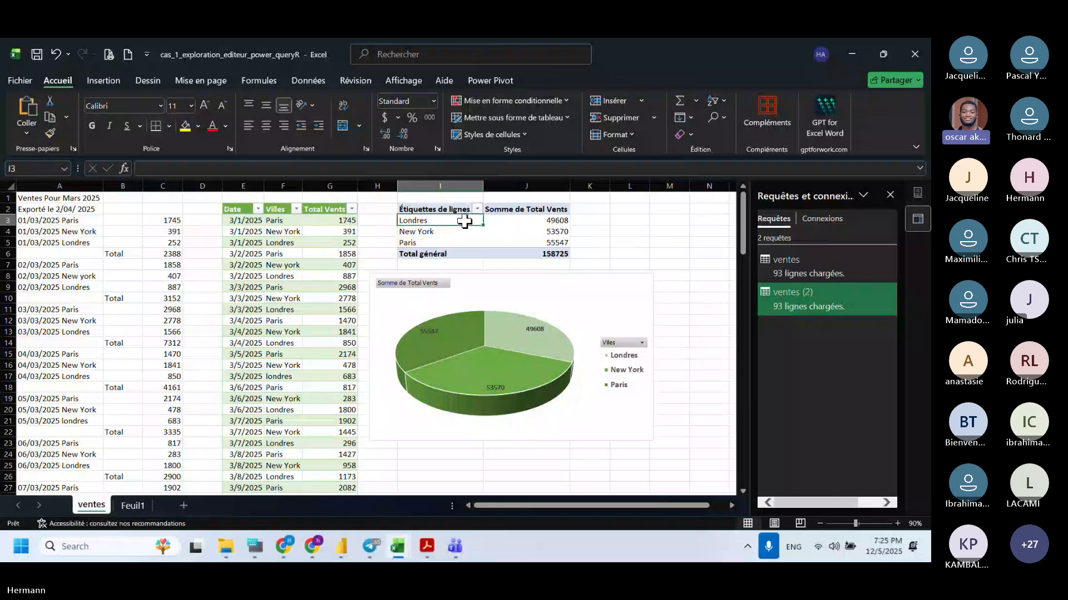
pyautogui.rightClick(464, 221)
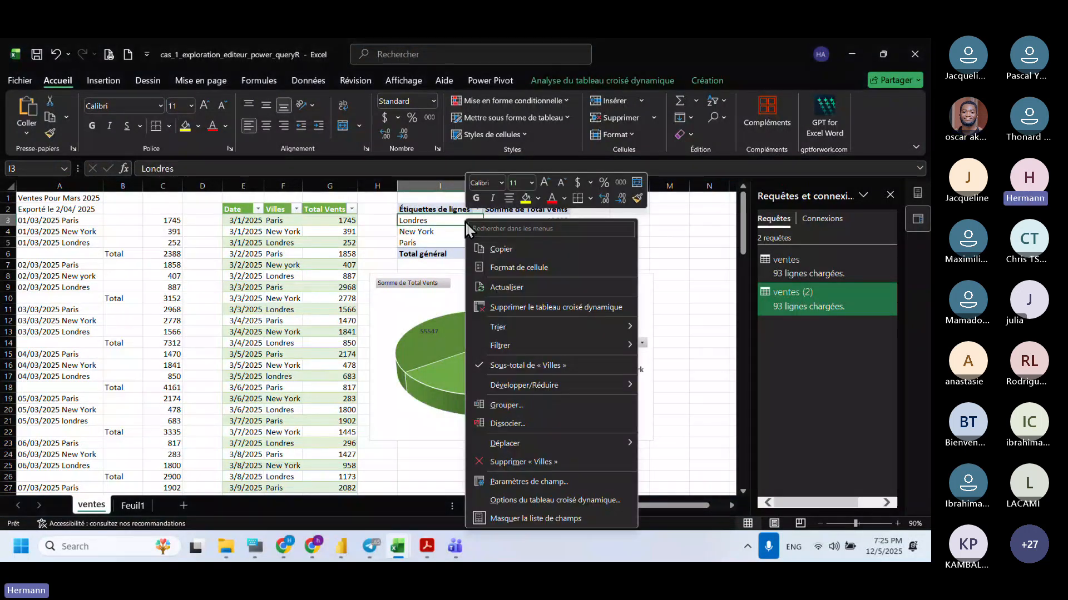
pyautogui.click(496, 287)
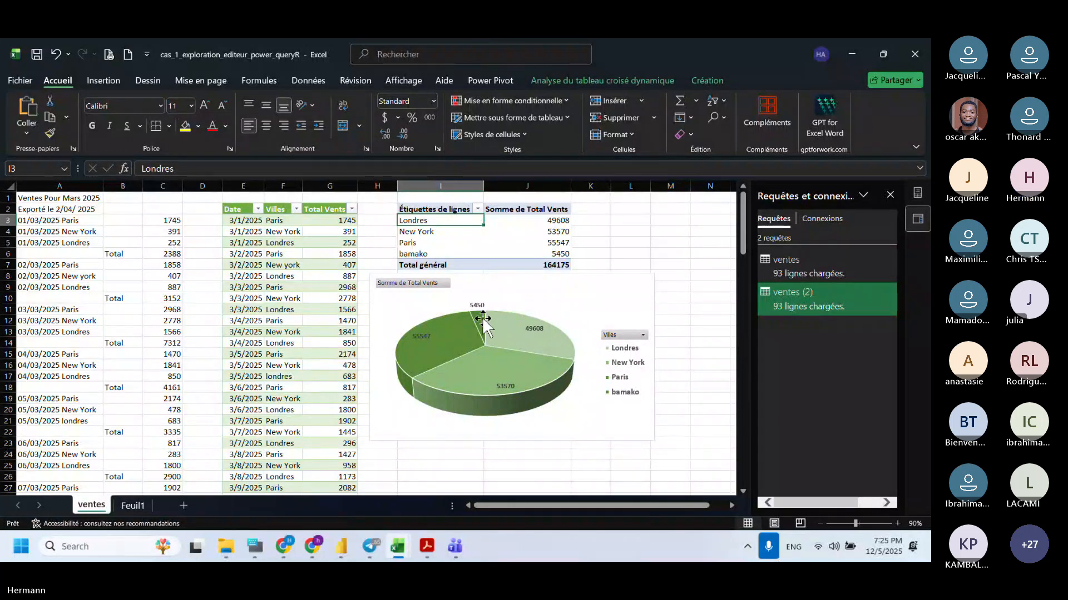
pyautogui.moveTo(480, 322)
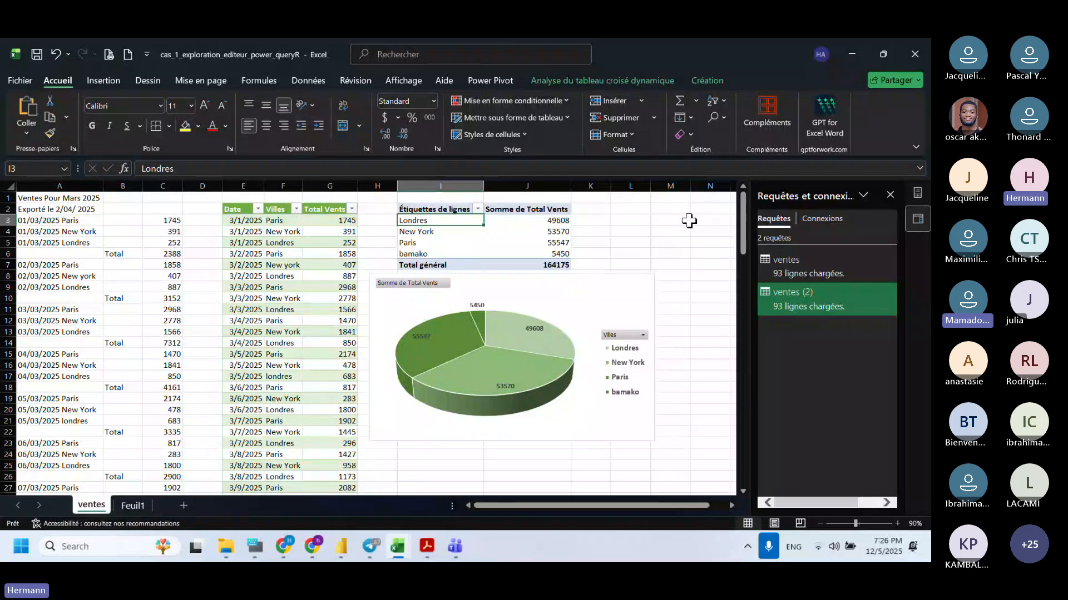
pyautogui.click(136, 507)
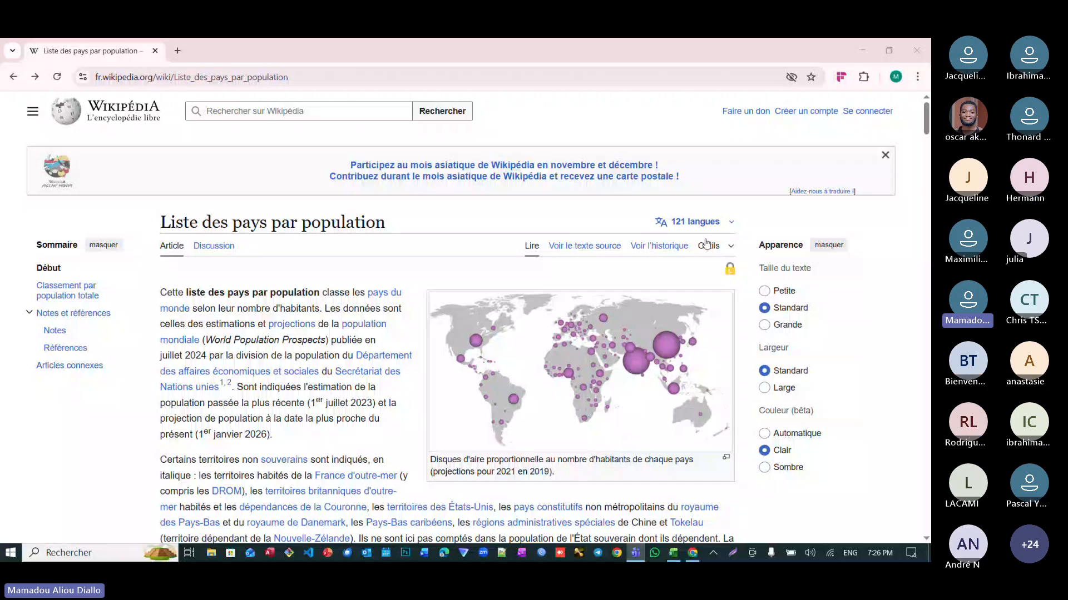
# Switch to the blank Classeur1 workbook in Excel and cancel the table creation
pyautogui.hotkey('alt', 'Tab')
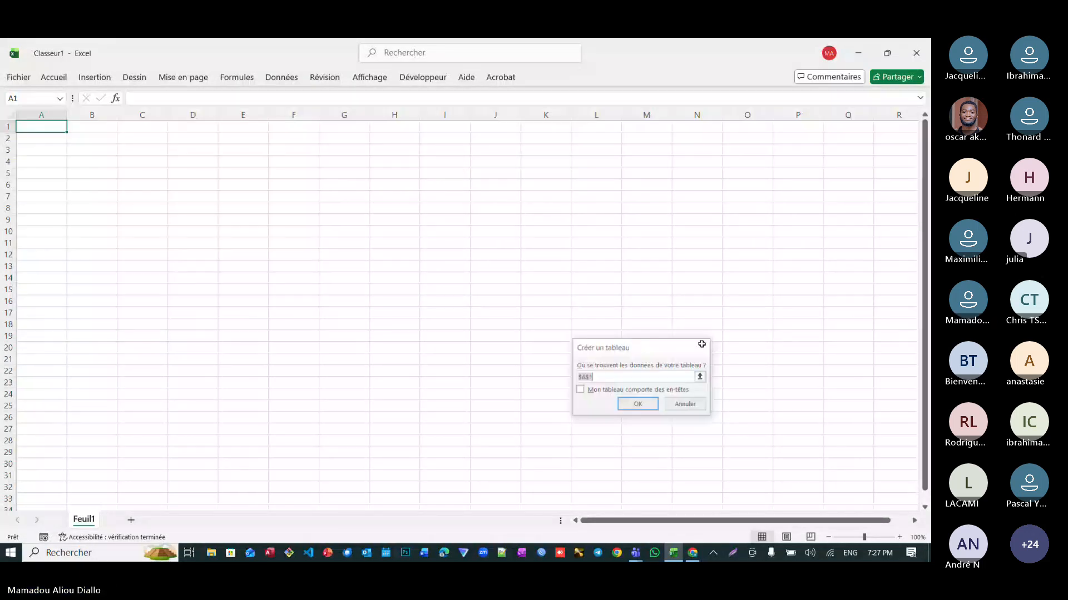
pyautogui.click(701, 344)
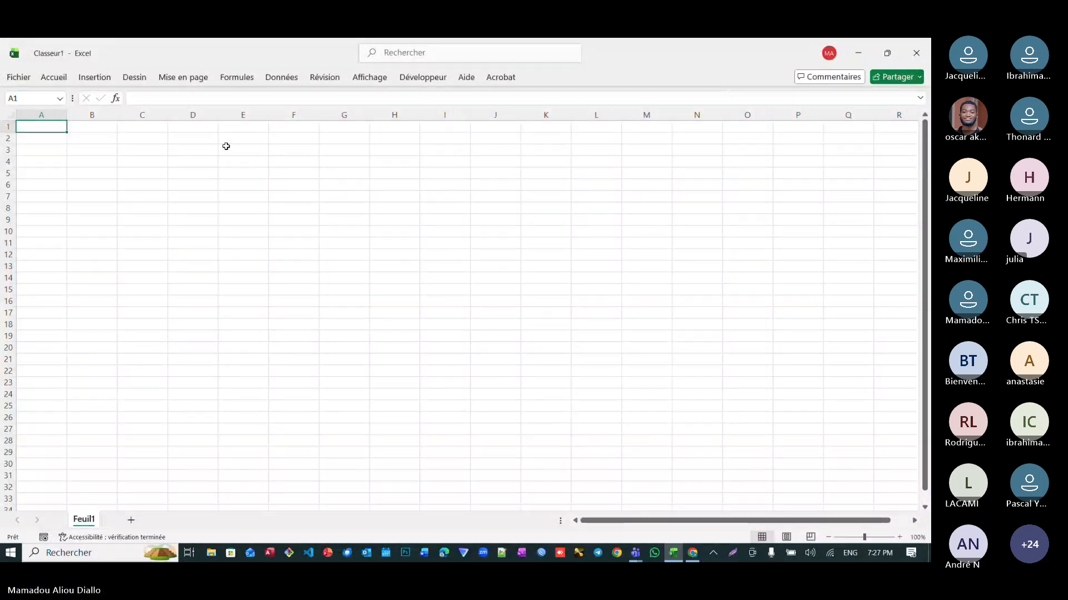
# Import the Excel workbook cas_1_exploration_editeur_power_query (1) from the Téléchargements folder as a data source
pyautogui.click(279, 81)
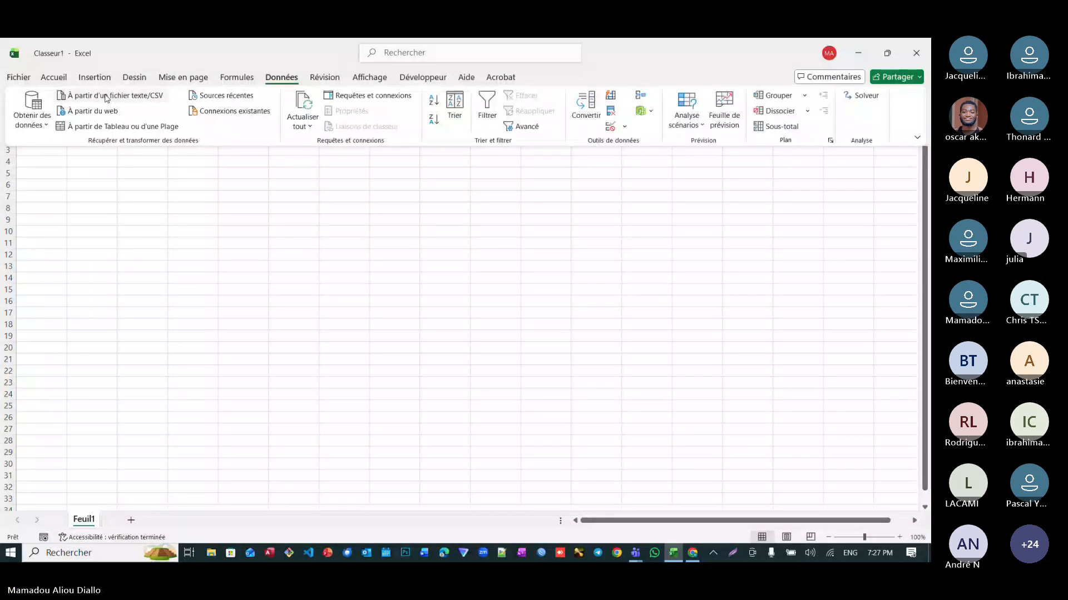
pyautogui.click(40, 107)
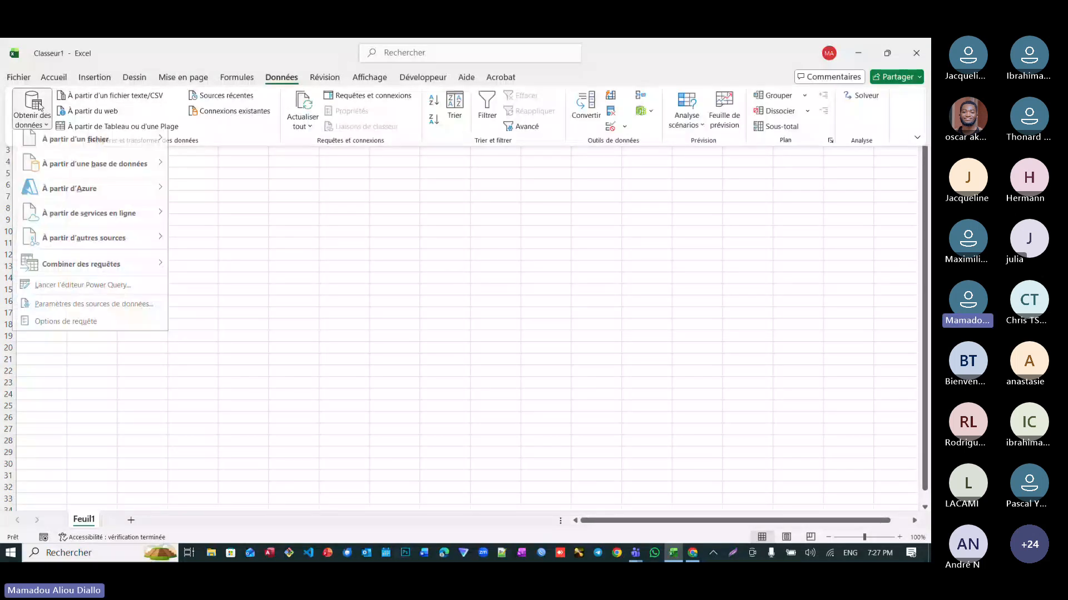
pyautogui.click(258, 148)
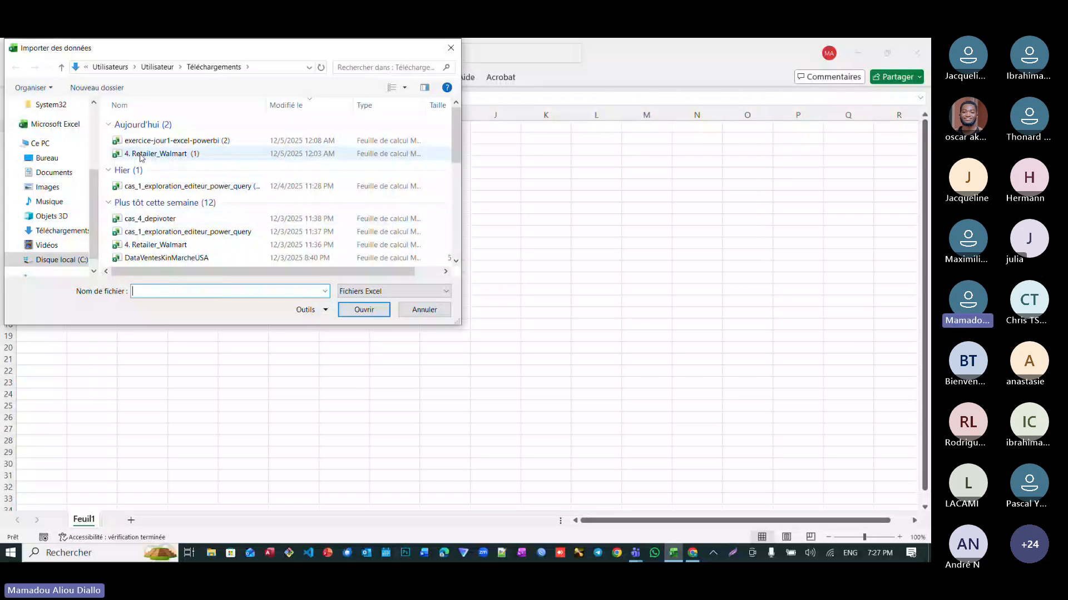
pyautogui.click(47, 158)
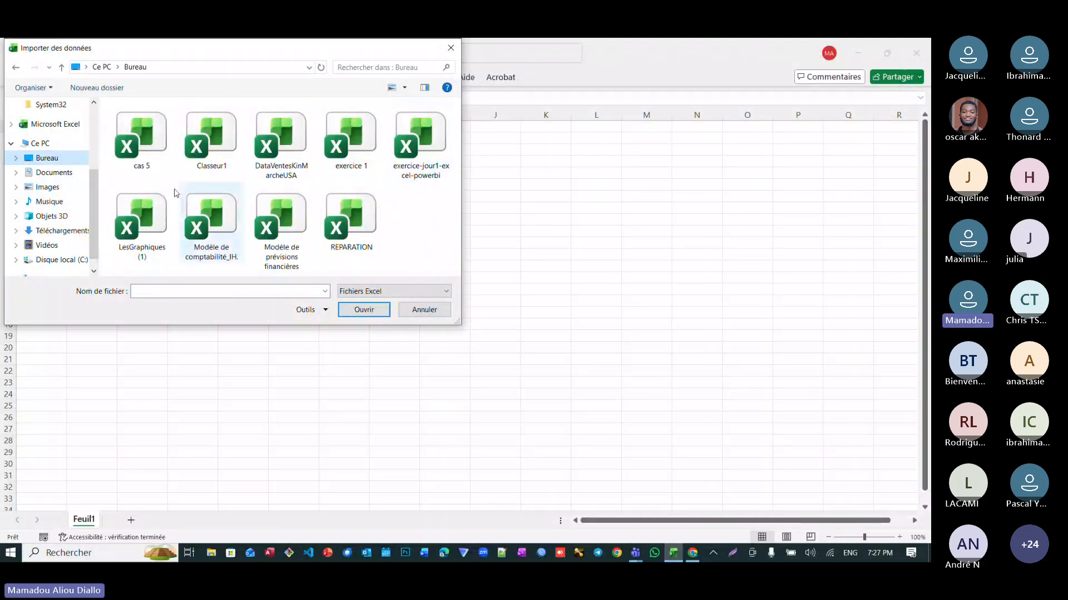
pyautogui.click(49, 172)
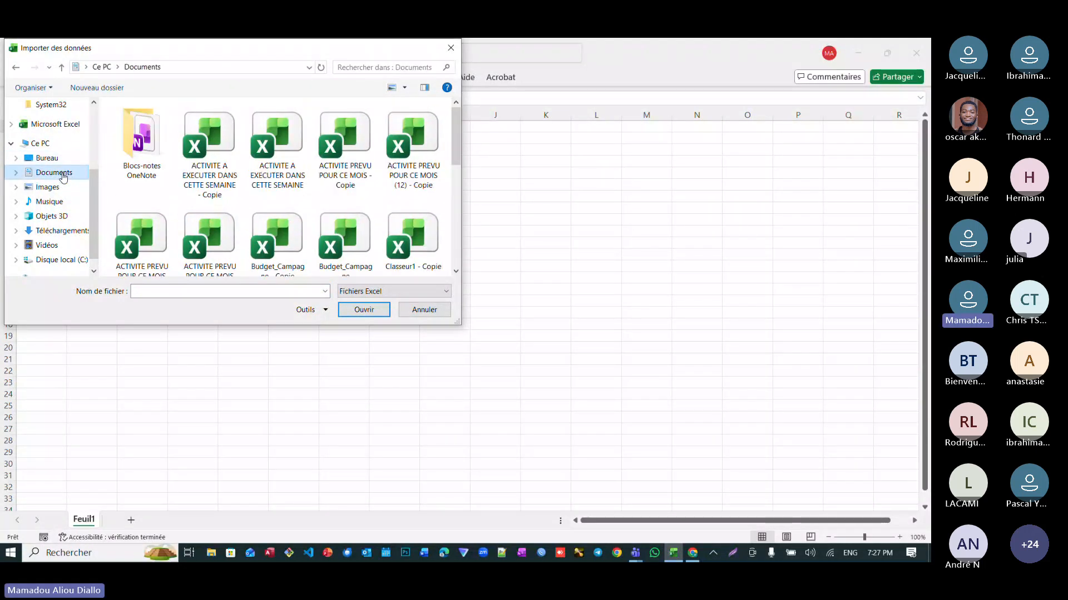
pyautogui.scroll(-4, 232, 220)
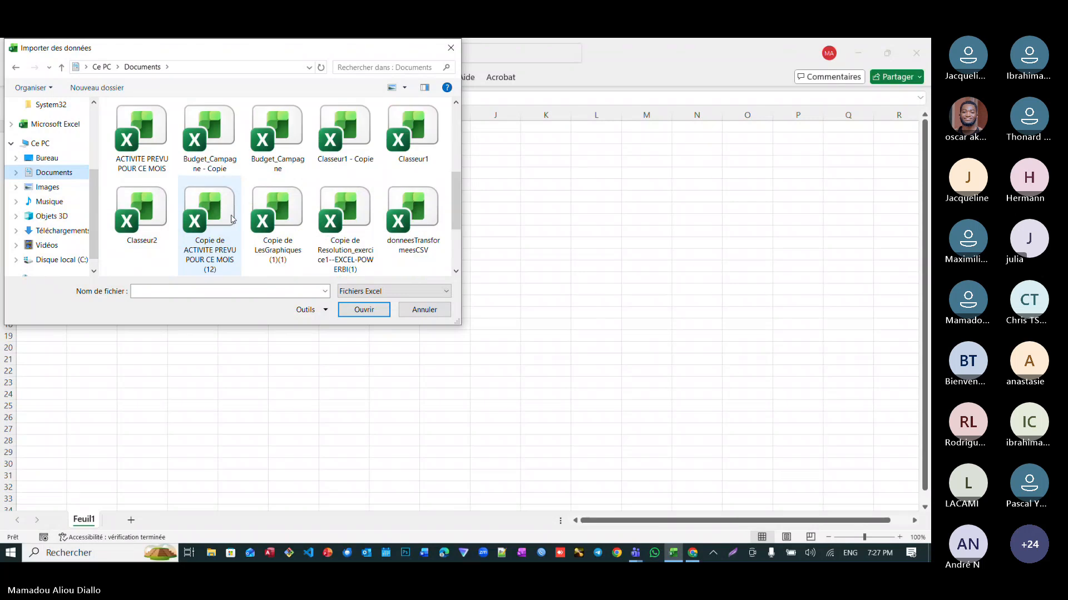
pyautogui.click(58, 231)
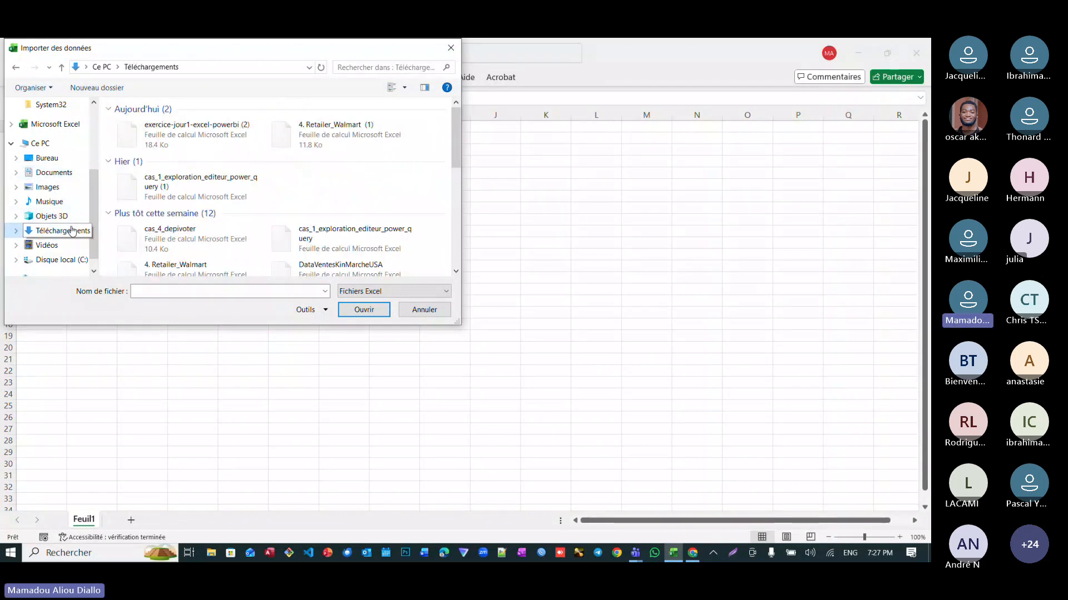
pyautogui.click(224, 195)
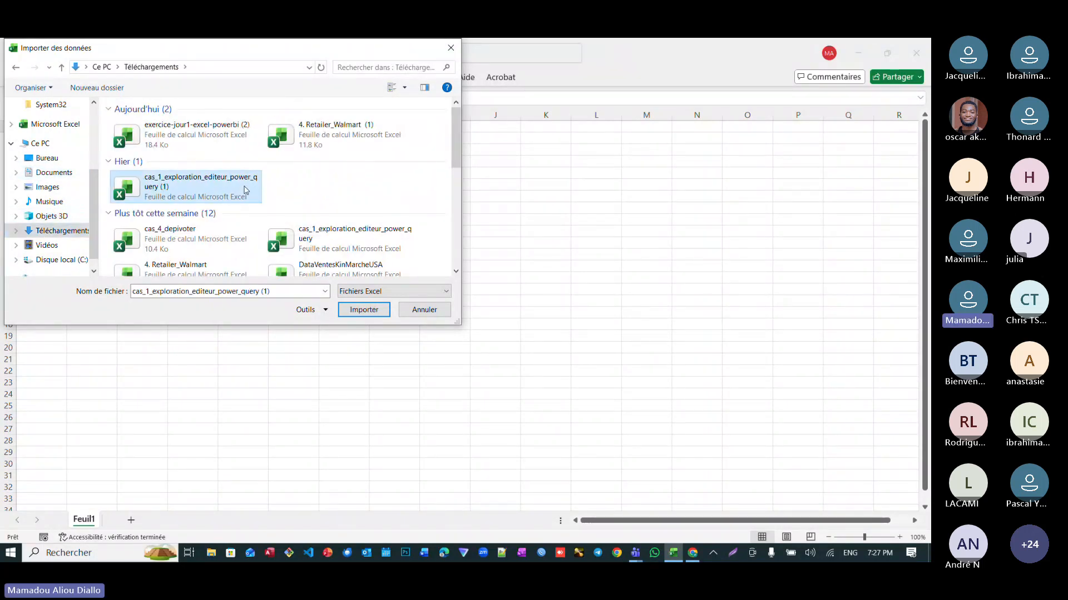
pyautogui.click(370, 313)
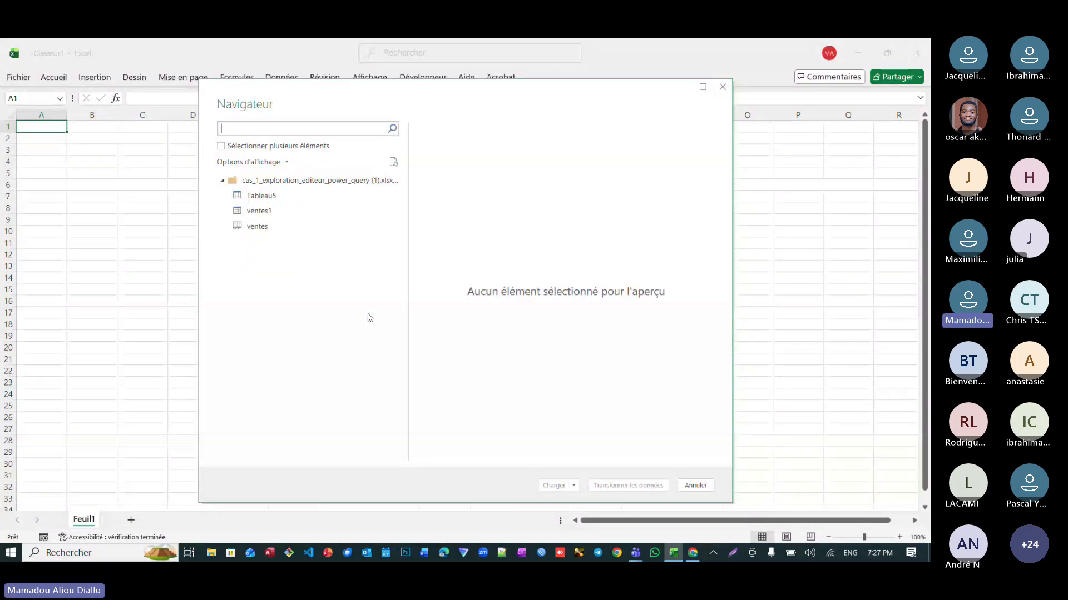
# Preview the ventes1 table and the ventes sheet, and open the ventes sheet in Power Query for transformation
pyautogui.click(271, 214)
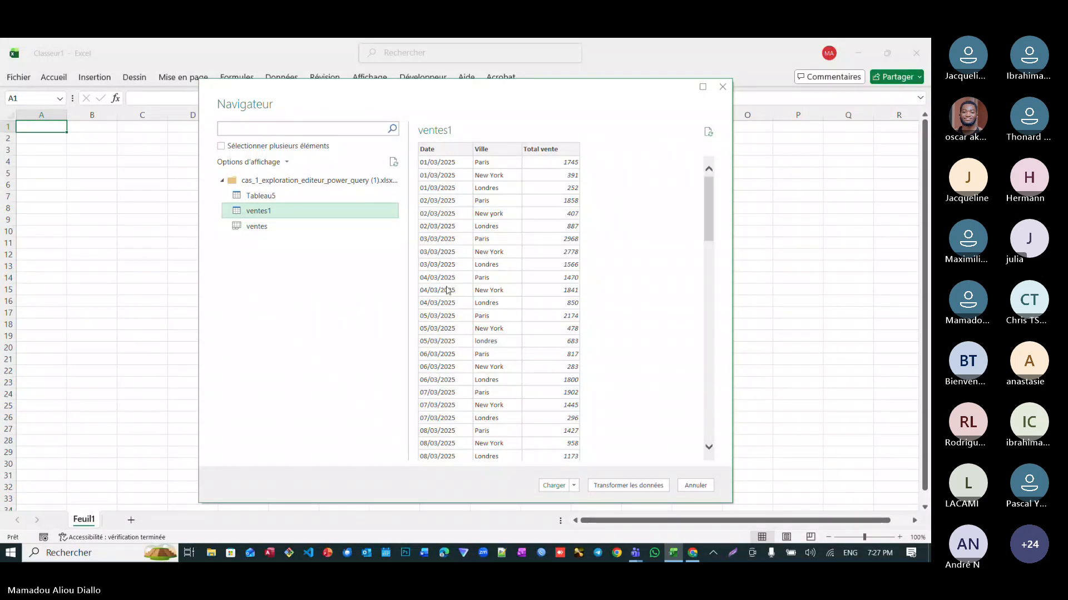
pyautogui.click(301, 228)
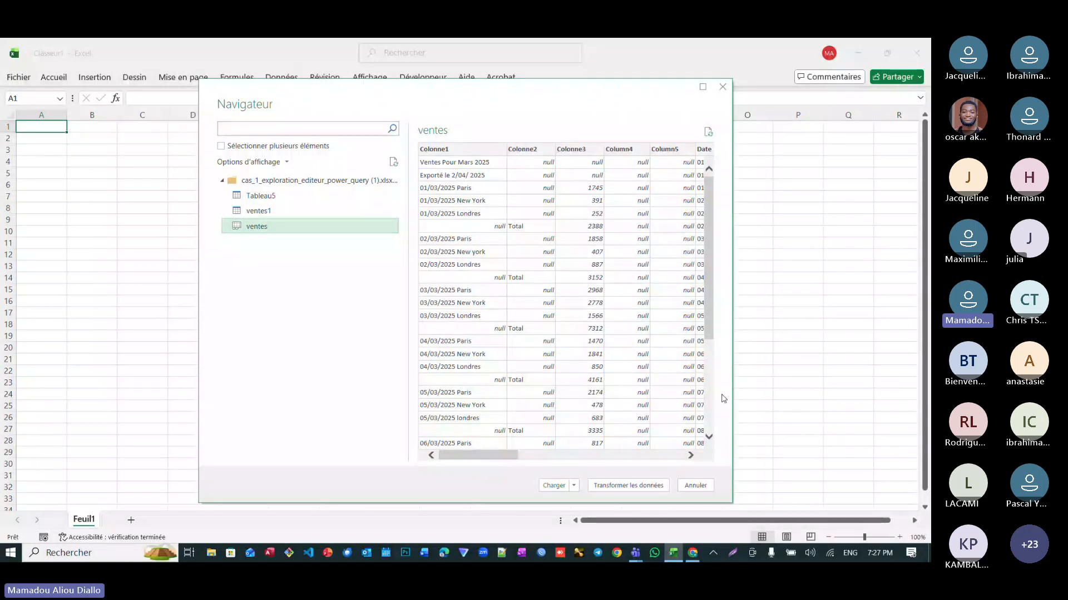
pyautogui.click(614, 488)
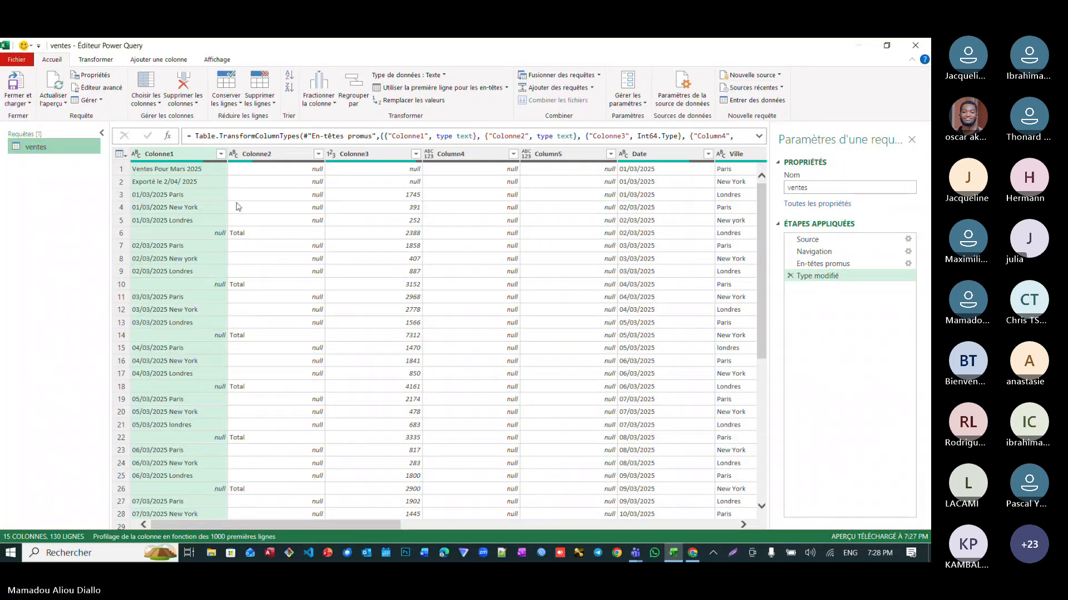
# Examine the rows and columns of the ventes query, including the filter values of Colonne1 and the contents of Colonne2
pyautogui.hscroll(5, 461, 243)
pyautogui.hscroll(-5, 460, 243)
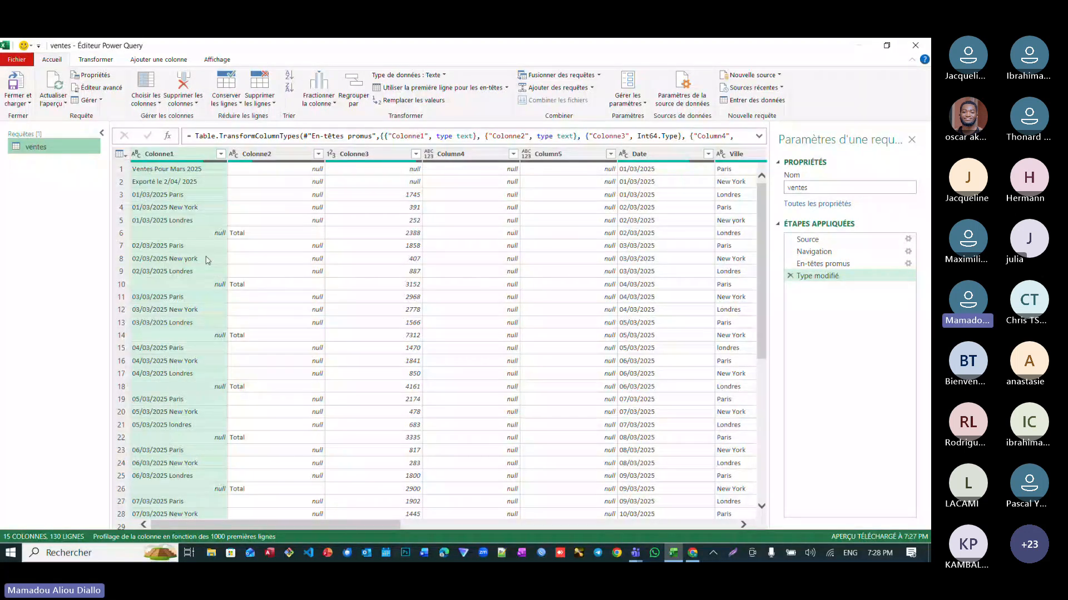
pyautogui.scroll(-1, 207, 260)
pyautogui.scroll(-4, 206, 260)
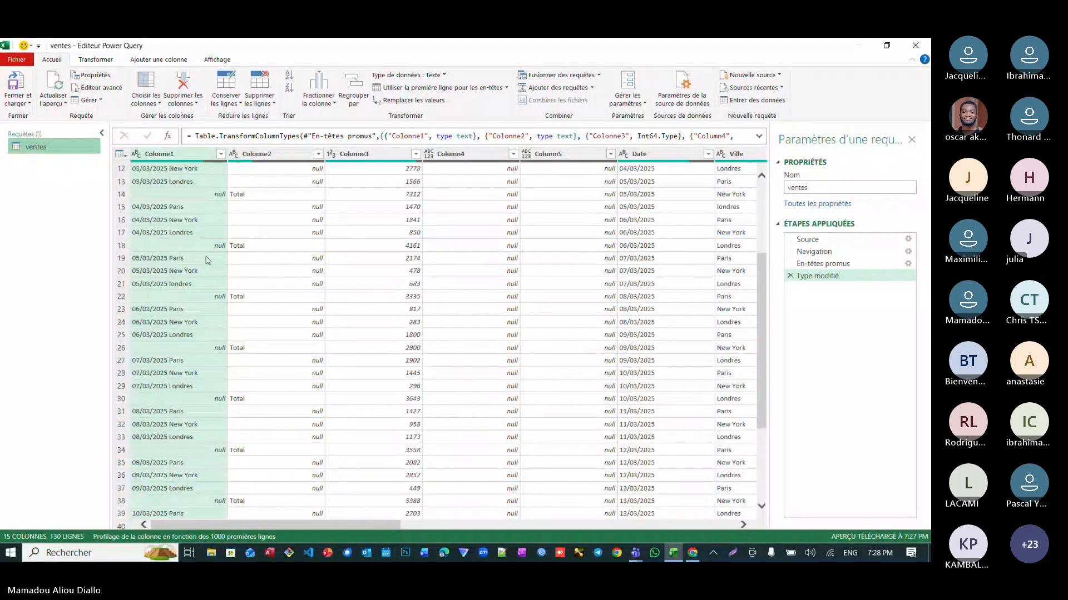
pyautogui.scroll(-5, 206, 260)
pyautogui.scroll(10, 207, 259)
pyautogui.click(207, 259)
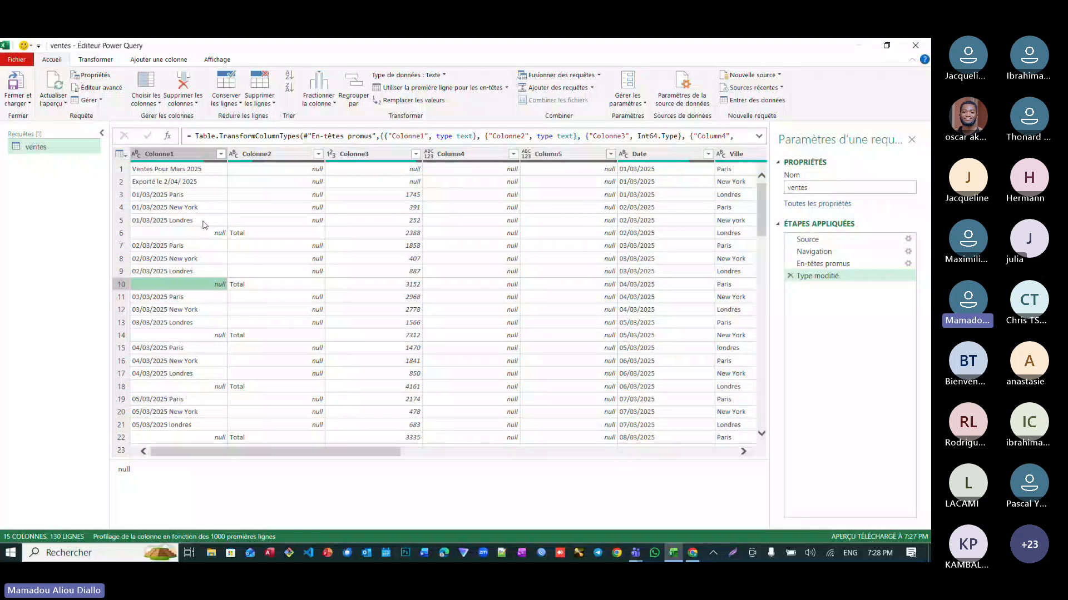
pyautogui.scroll(-1, 205, 225)
pyautogui.scroll(-3, 205, 225)
pyautogui.click(192, 155)
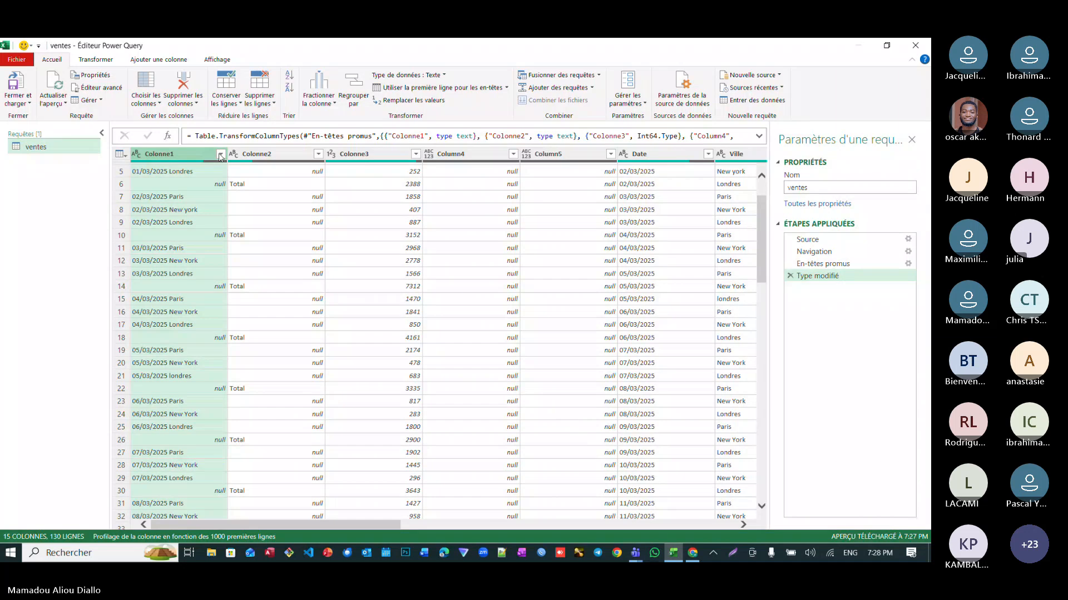
pyautogui.click(221, 154)
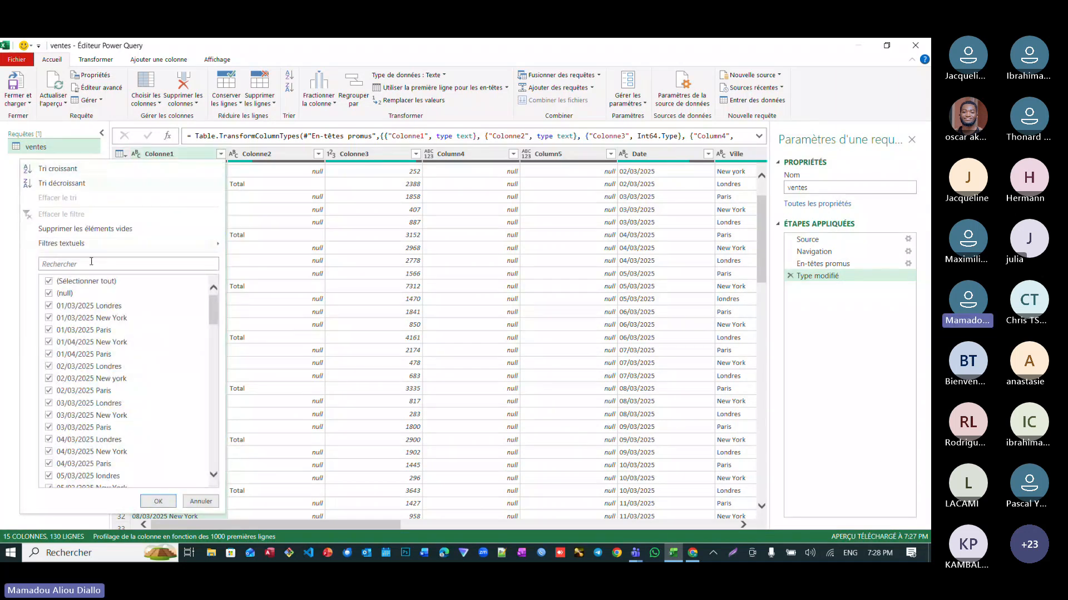
pyautogui.click(201, 155)
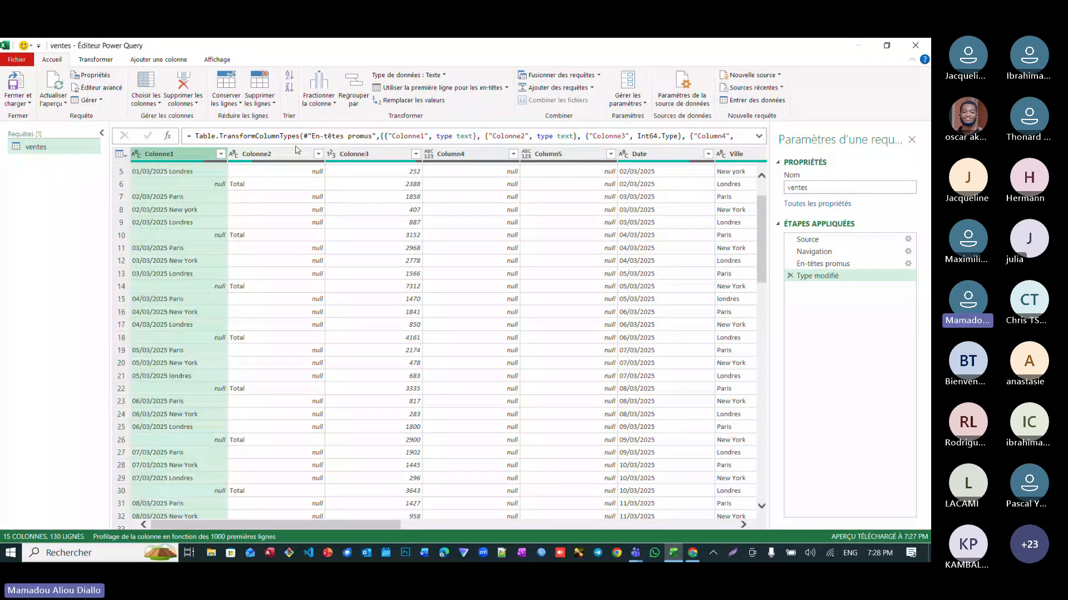
pyautogui.click(282, 153)
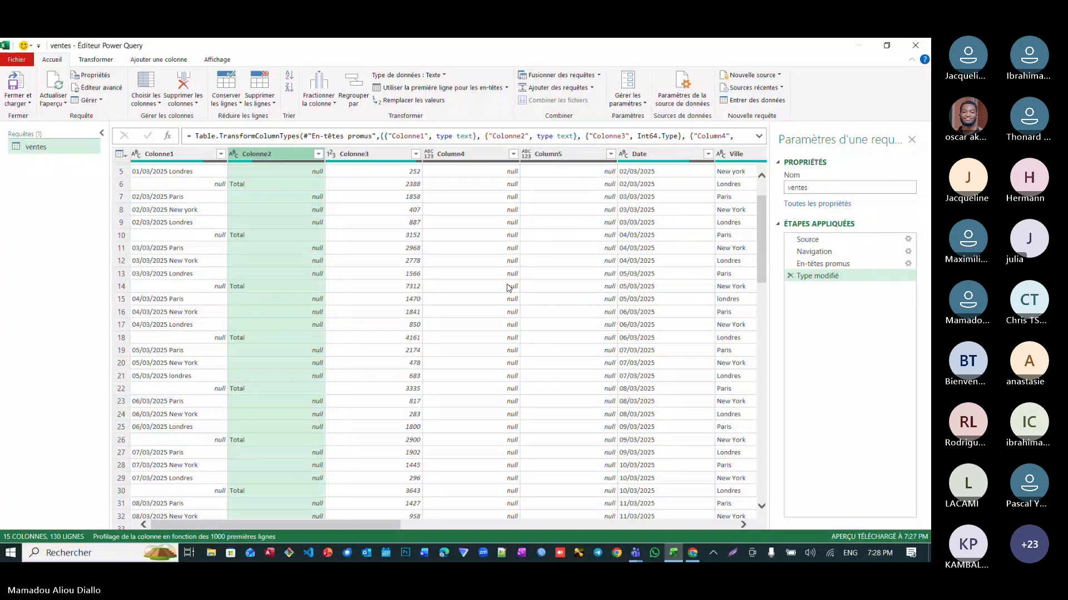
# Switch to File Explorer and search the Téléchargements folder for "vente"
pyautogui.click(673, 553)
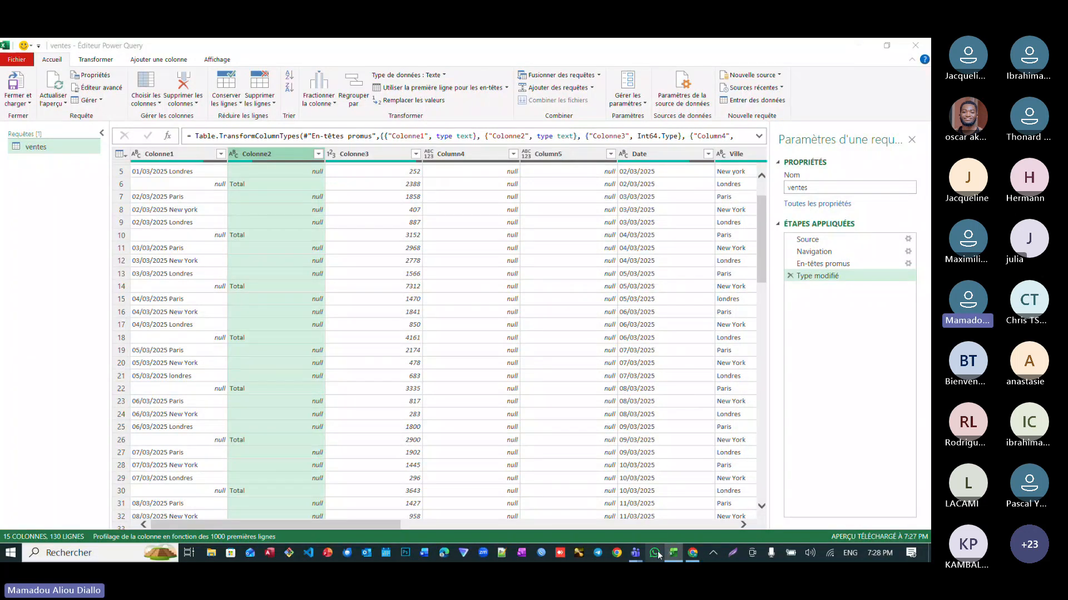
pyautogui.click(694, 554)
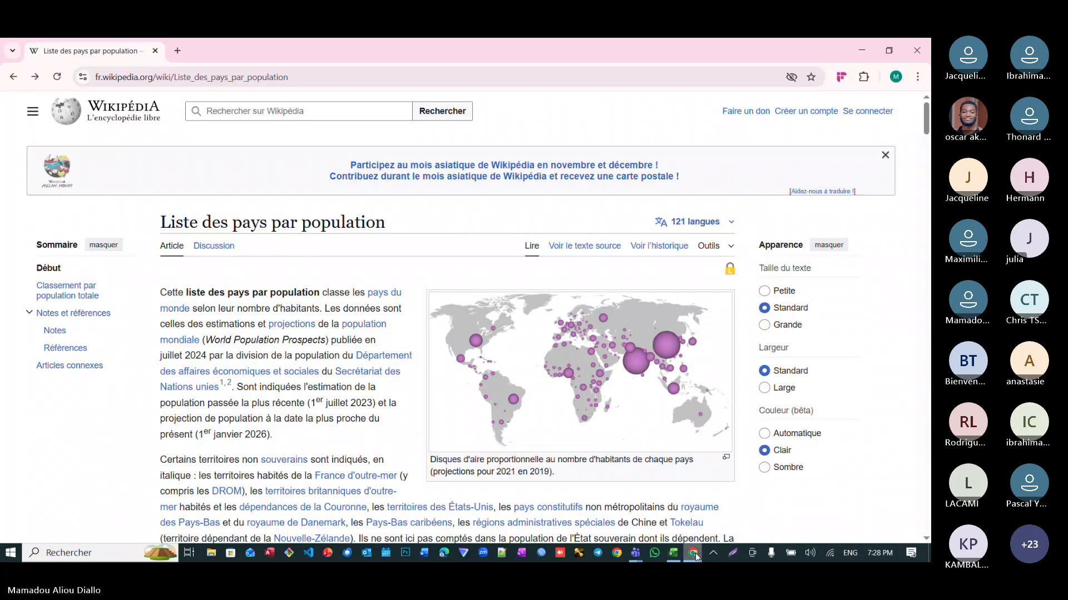
pyautogui.click(673, 553)
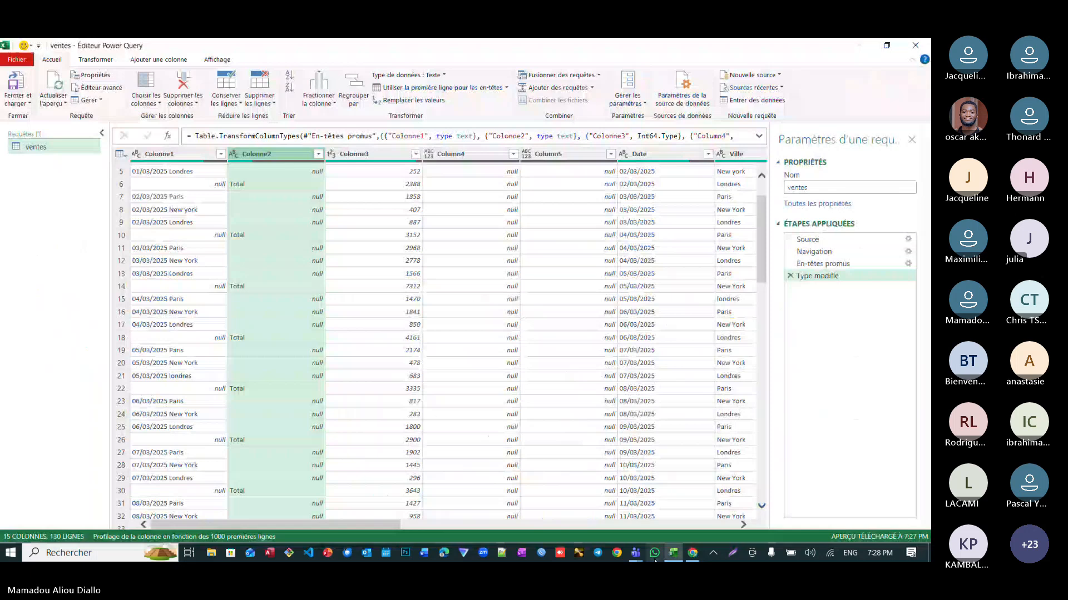
pyautogui.click(210, 553)
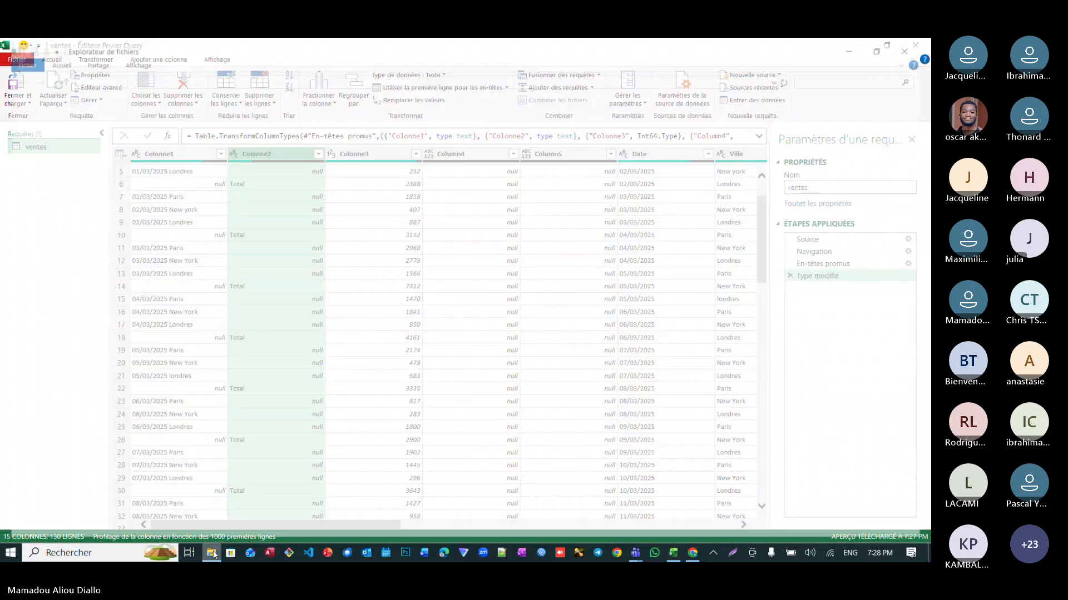
pyautogui.click(61, 134)
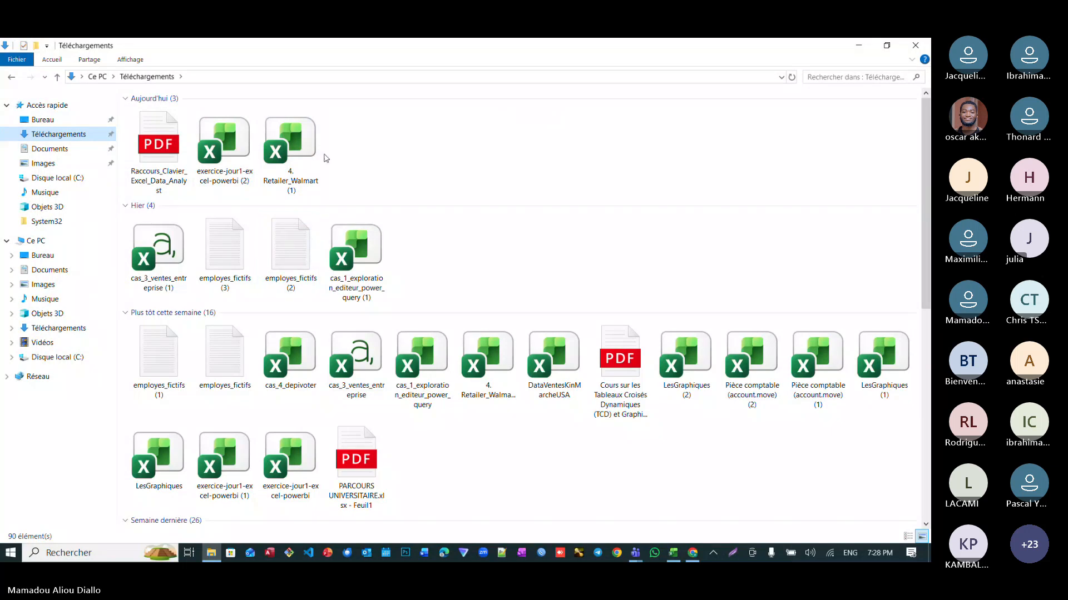
pyautogui.click(835, 78)
pyautogui.write('ve')
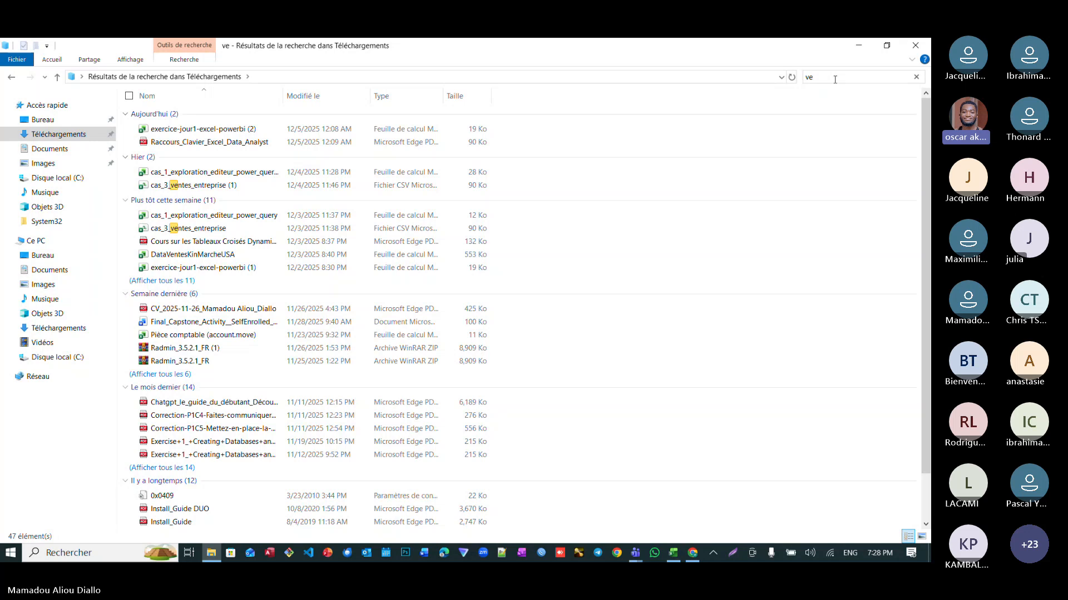
pyautogui.write('nte')
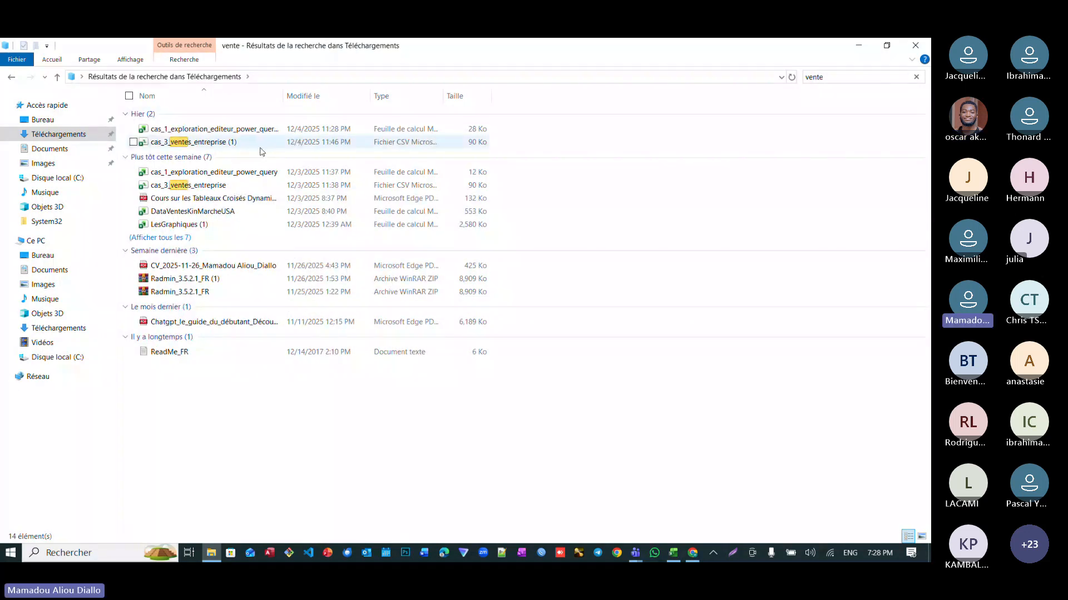
# Check the cas_3_ventes_entreprise (1) and cas_3_ventes_entreprise CSV files in the search results
pyautogui.click(256, 143)
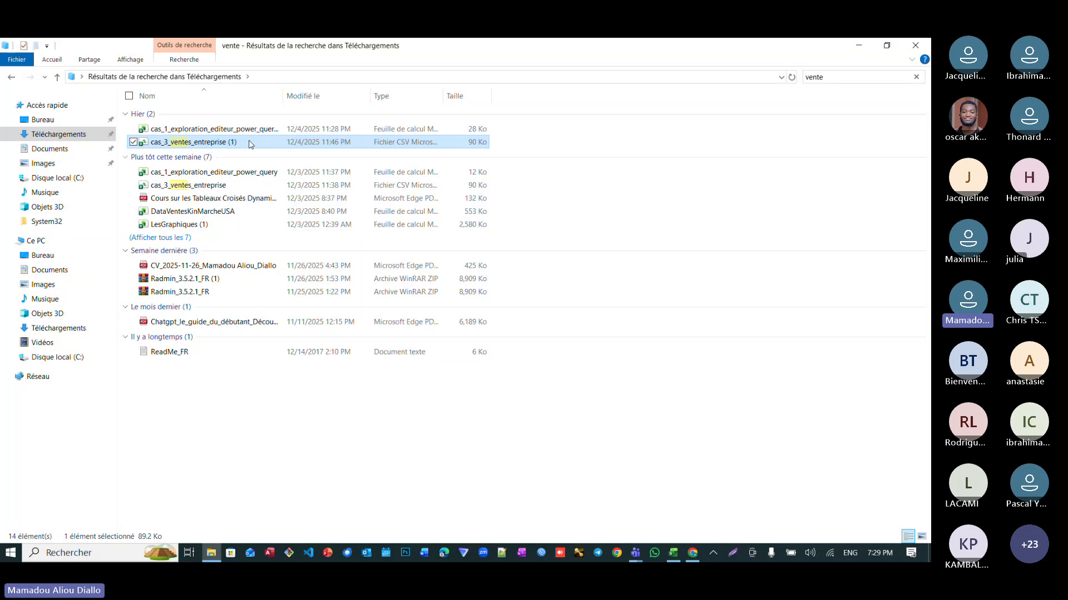
pyautogui.click(250, 141)
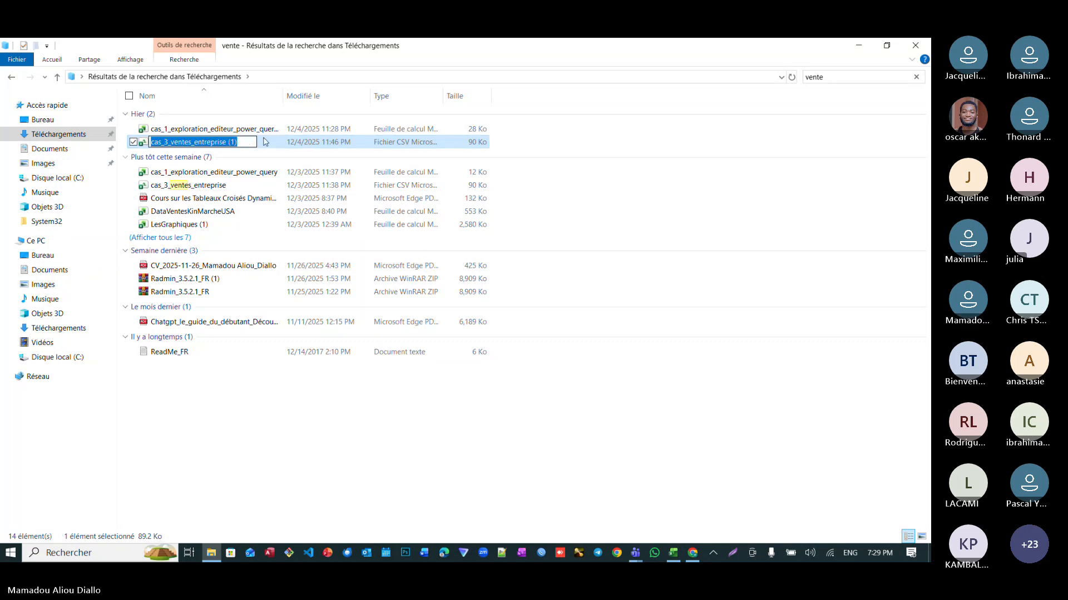
pyautogui.click(301, 140)
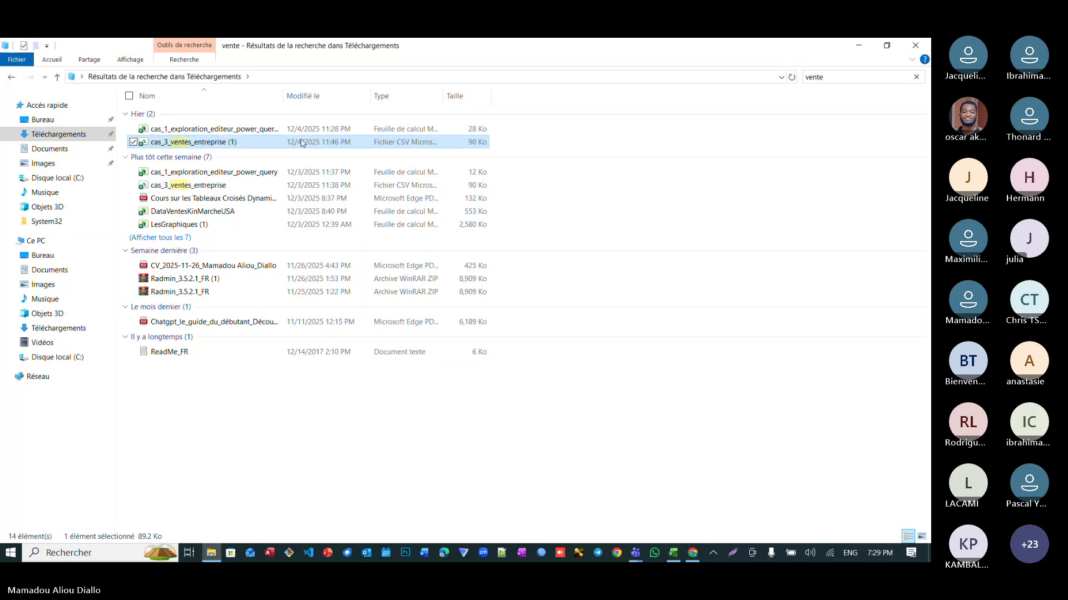
pyautogui.click(248, 188)
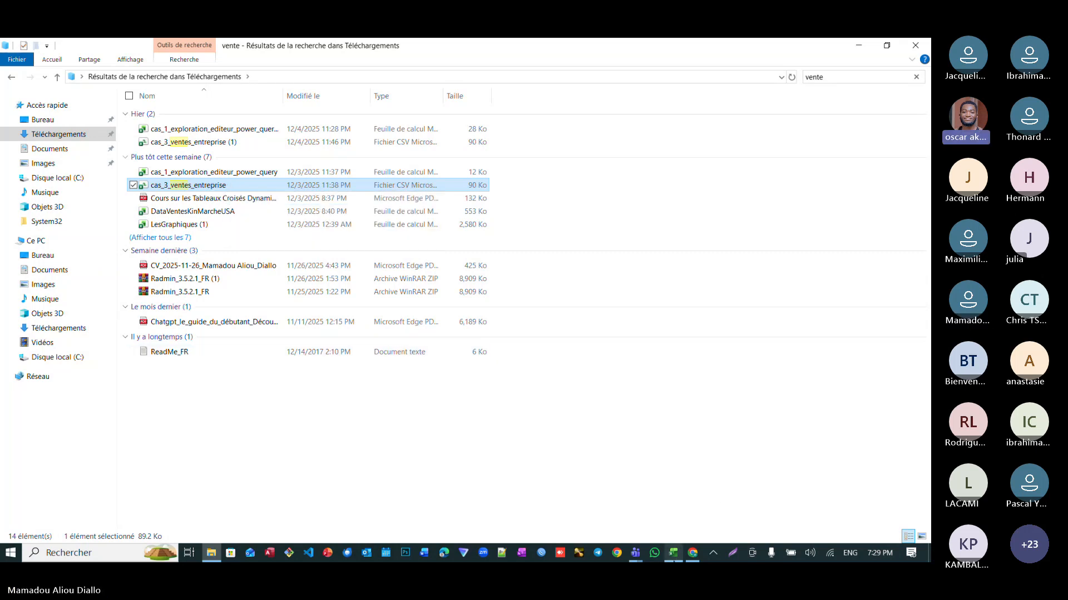
# Return to the Power Query editor and look at the data type options of Colonne1 without changing its type
pyautogui.click(672, 552)
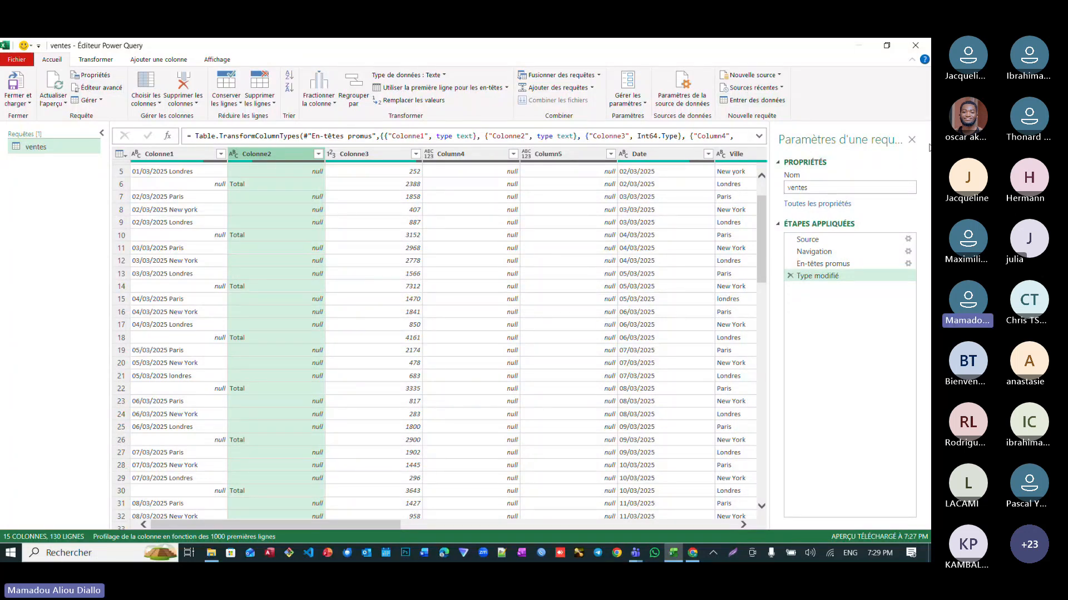
pyautogui.click(141, 157)
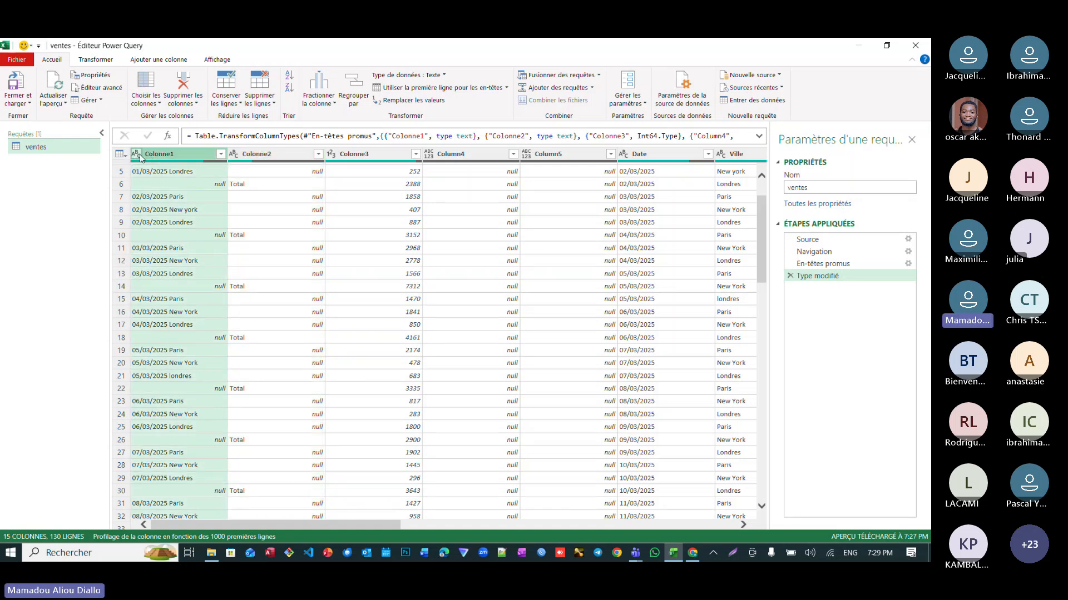
pyautogui.click(139, 155)
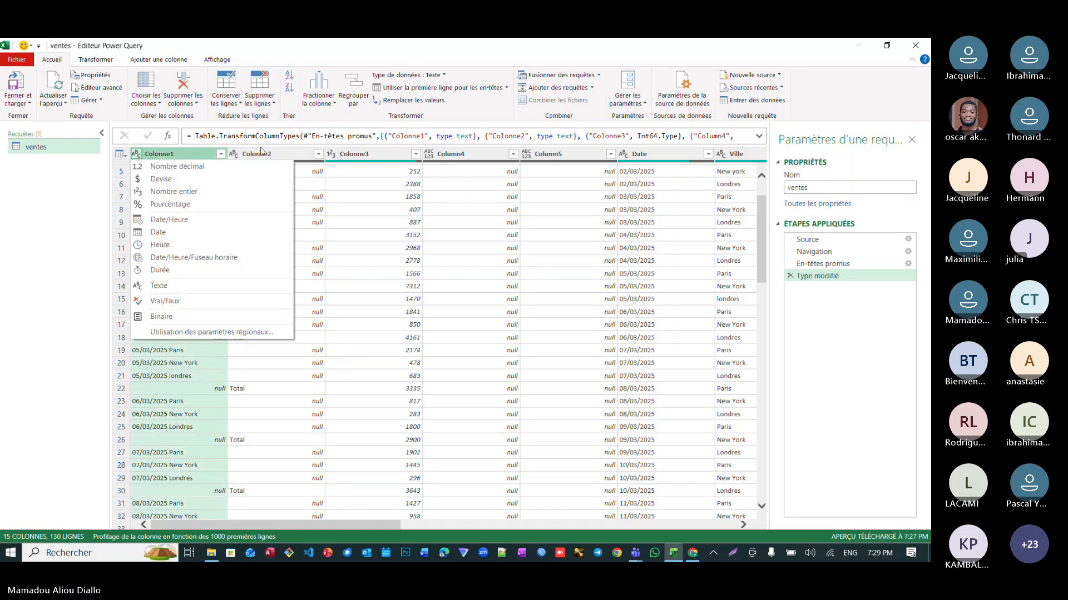
pyautogui.click(260, 155)
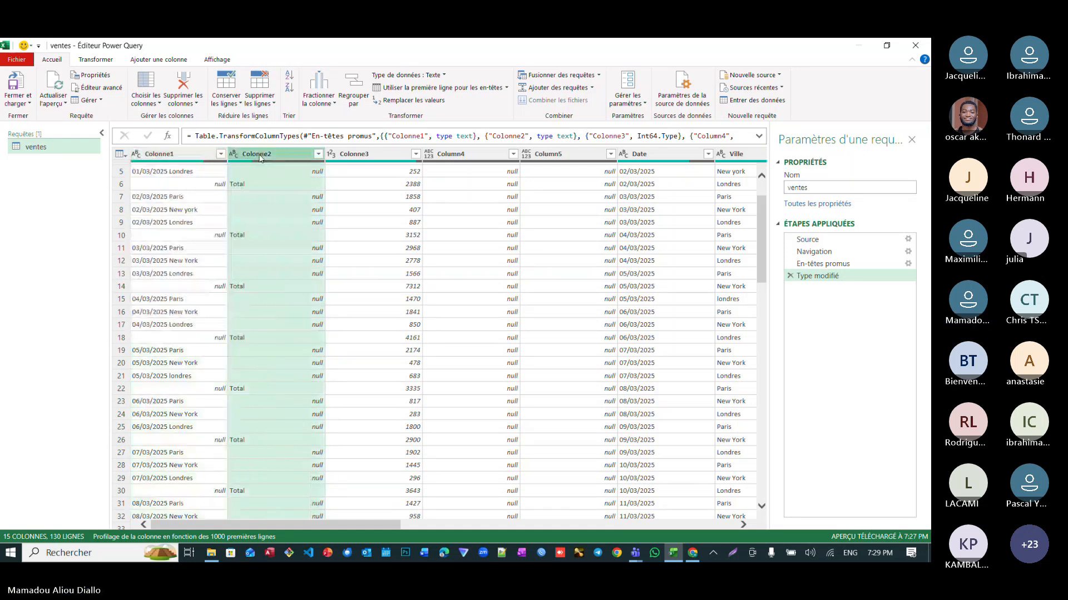
pyautogui.click(185, 175)
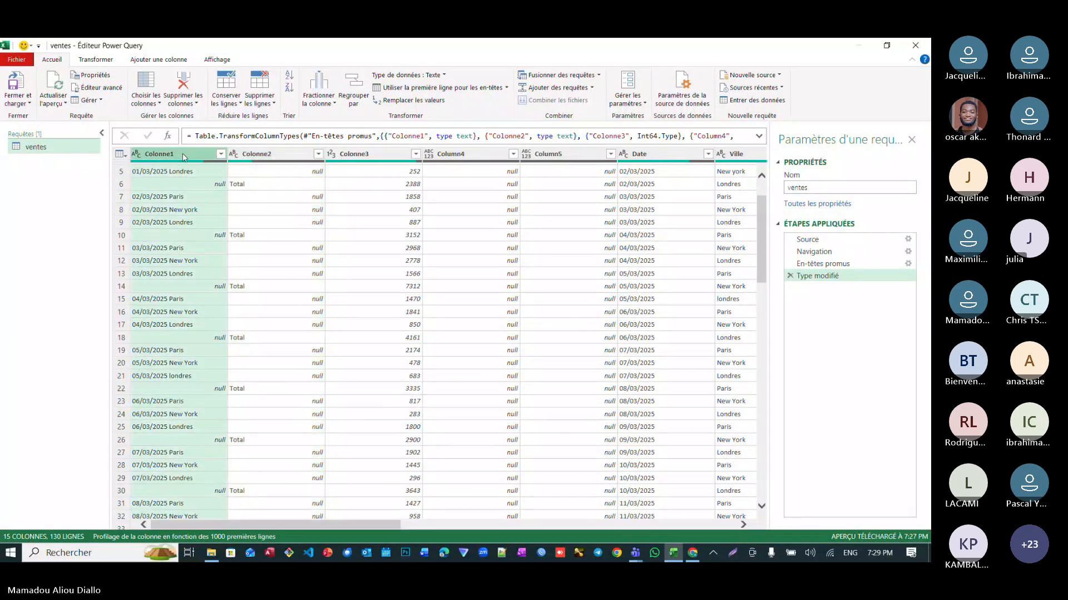
# Close the Power Query editor without keeping the ventes query and start a new data import from an Excel workbook
pyautogui.click(915, 45)
pyautogui.click(527, 316)
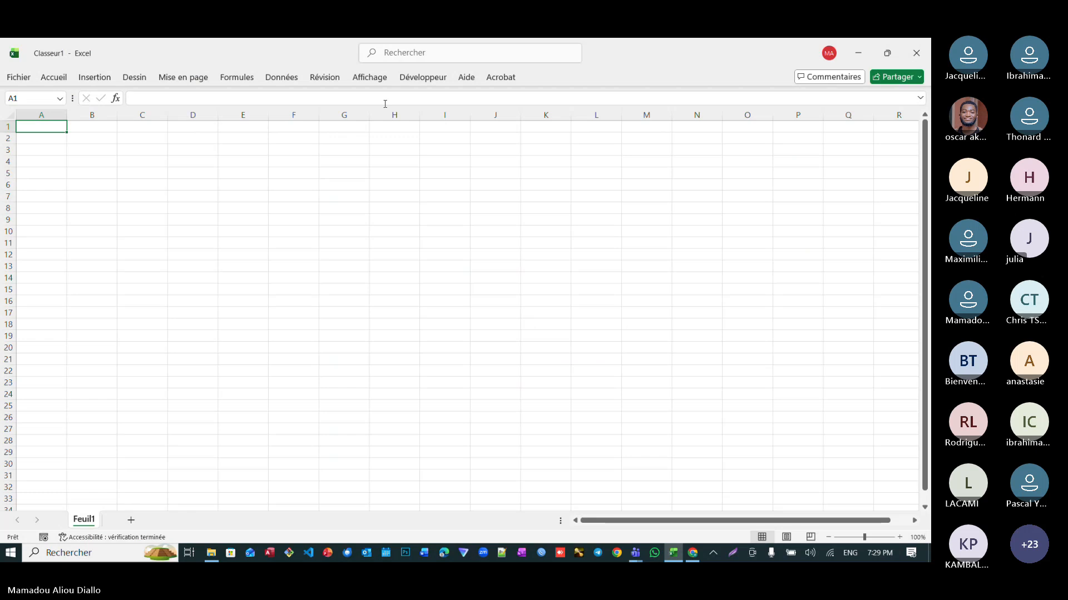
pyautogui.click(280, 78)
pyautogui.click(32, 111)
pyautogui.moveTo(136, 150)
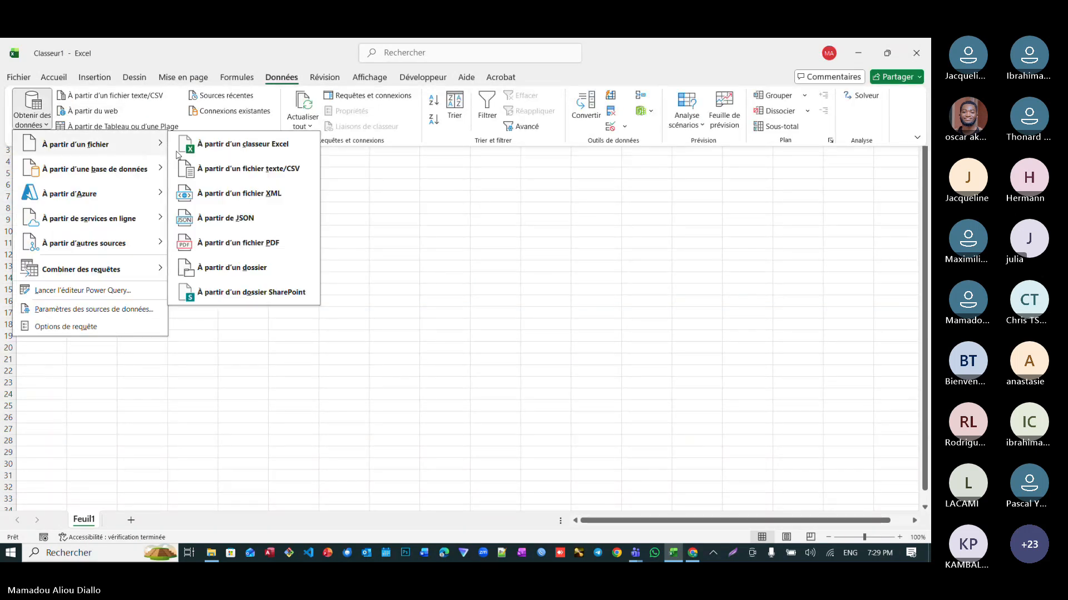
pyautogui.click(236, 147)
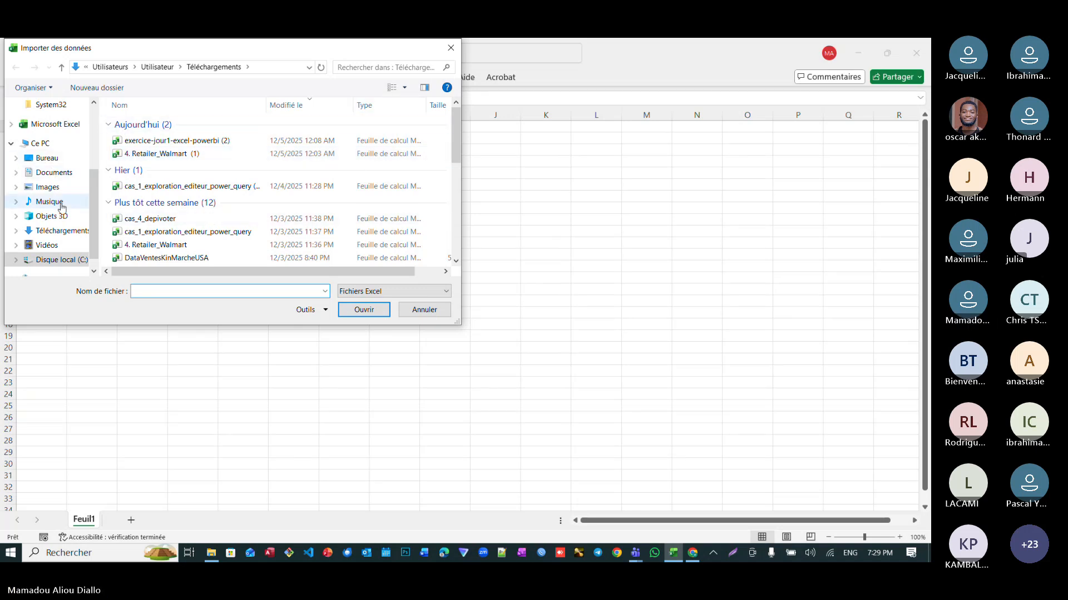
# Import cas_1_exploration_editeur_power_query from the Téléchargements folder and open its ventes sheet for transformation in Power Query
pyautogui.click(65, 231)
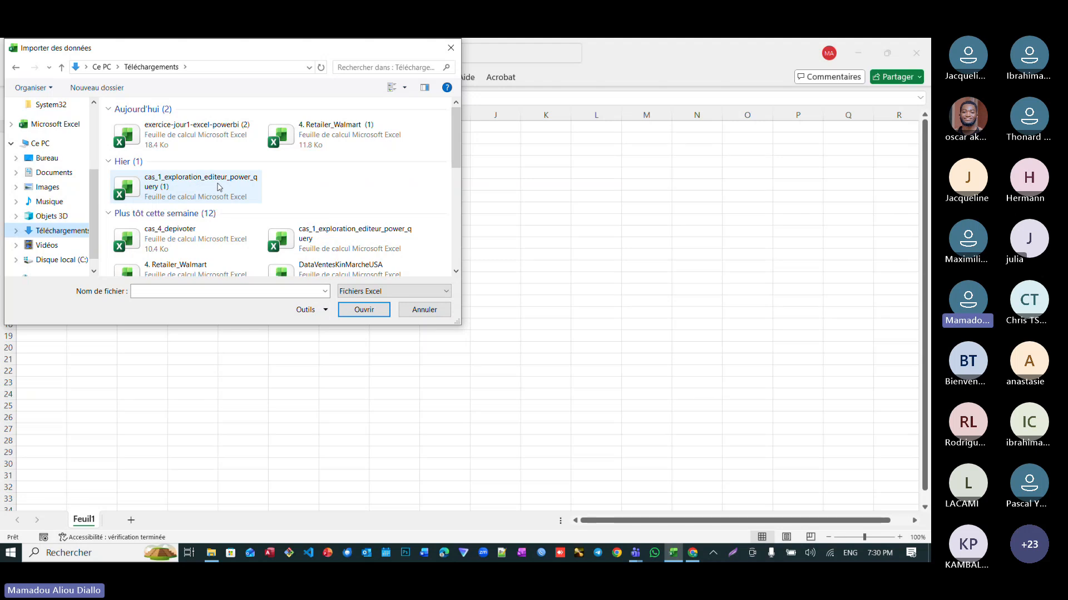
pyautogui.scroll(-6, 218, 188)
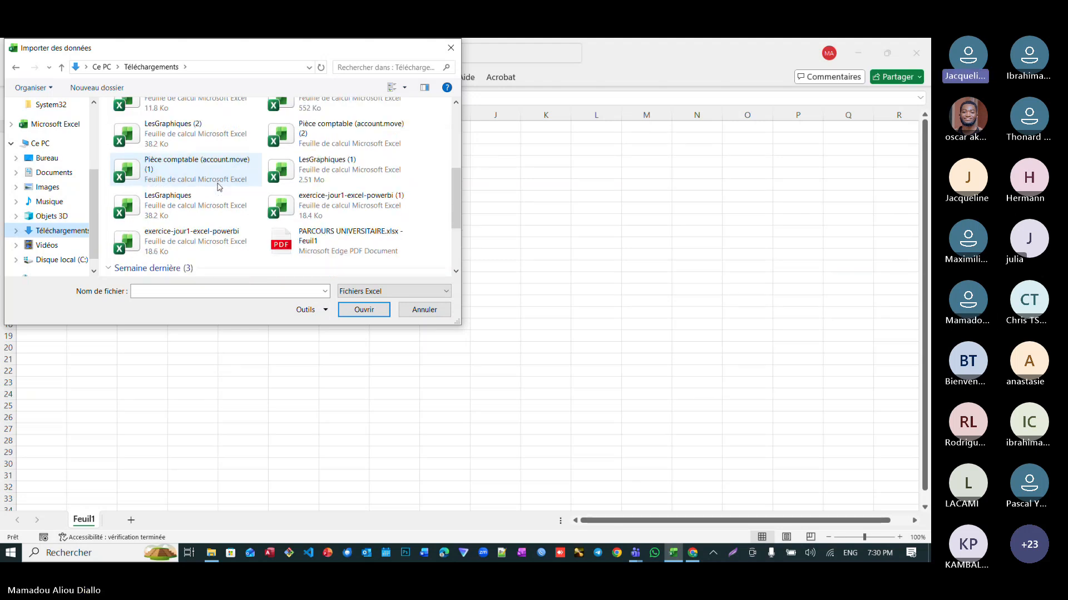
pyautogui.scroll(-3, 214, 139)
pyautogui.scroll(10, 214, 139)
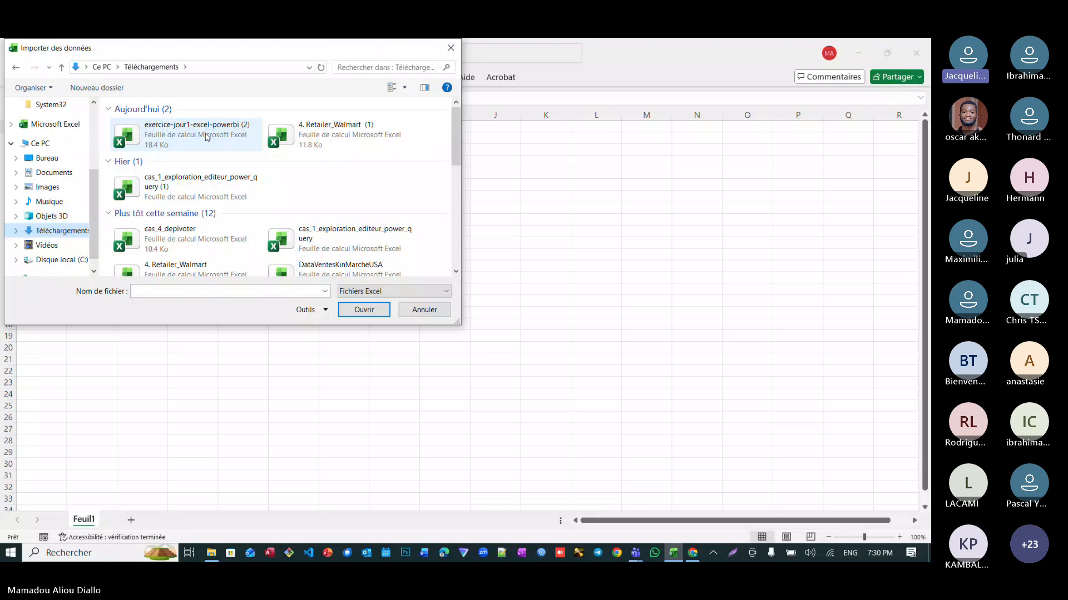
pyautogui.click(179, 188)
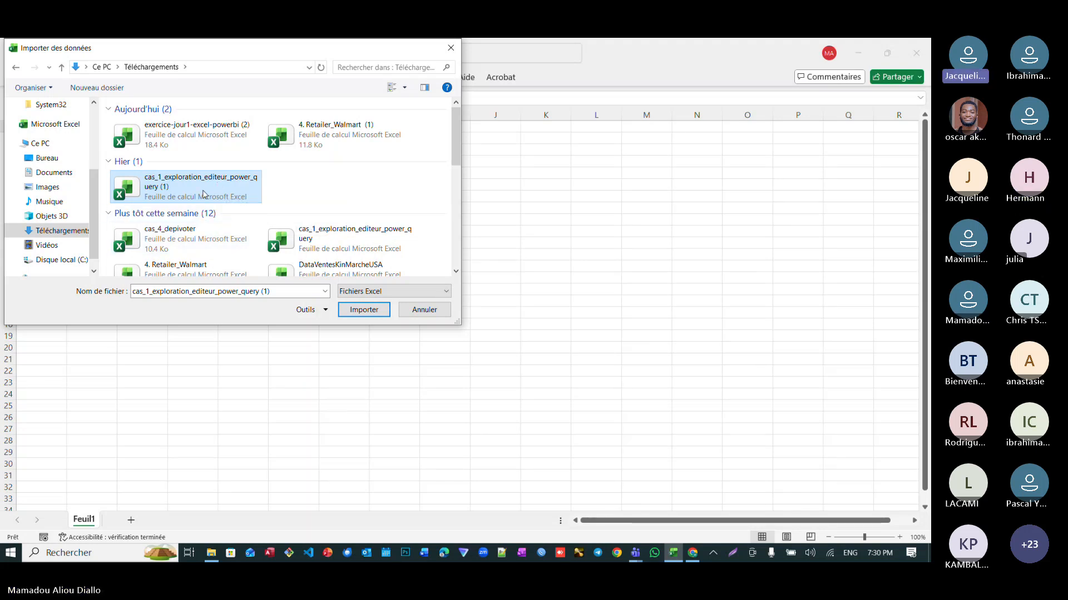
pyautogui.click(183, 236)
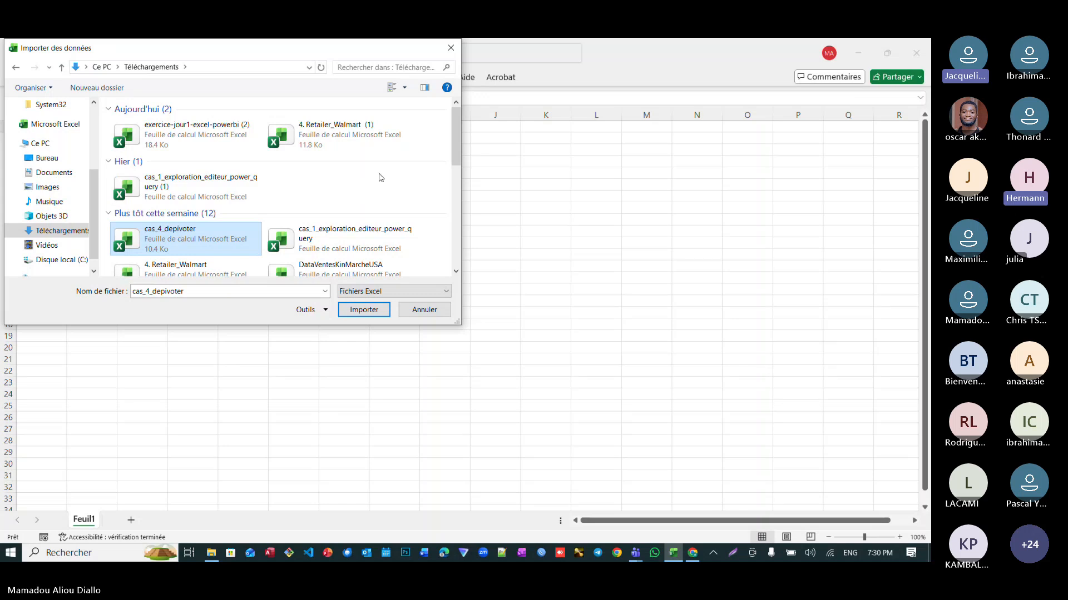
pyautogui.click(334, 237)
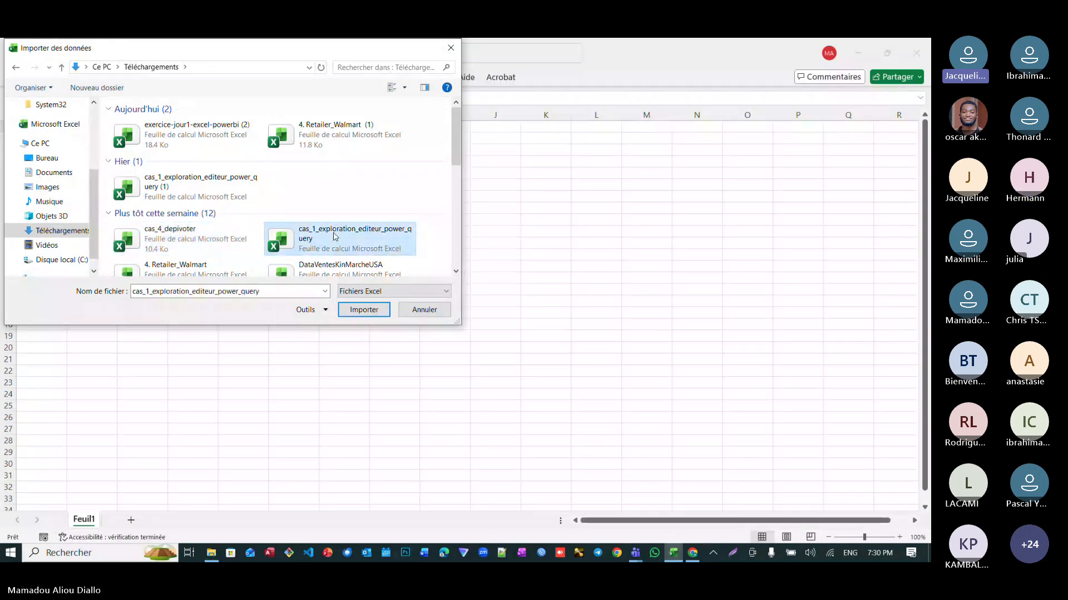
pyautogui.click(363, 311)
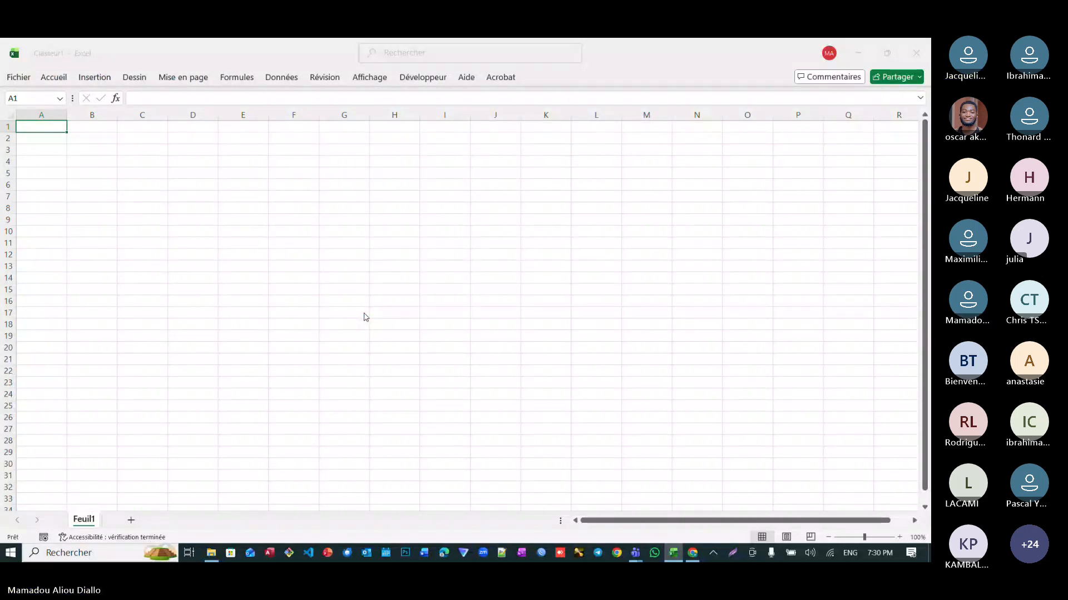
pyautogui.click(288, 200)
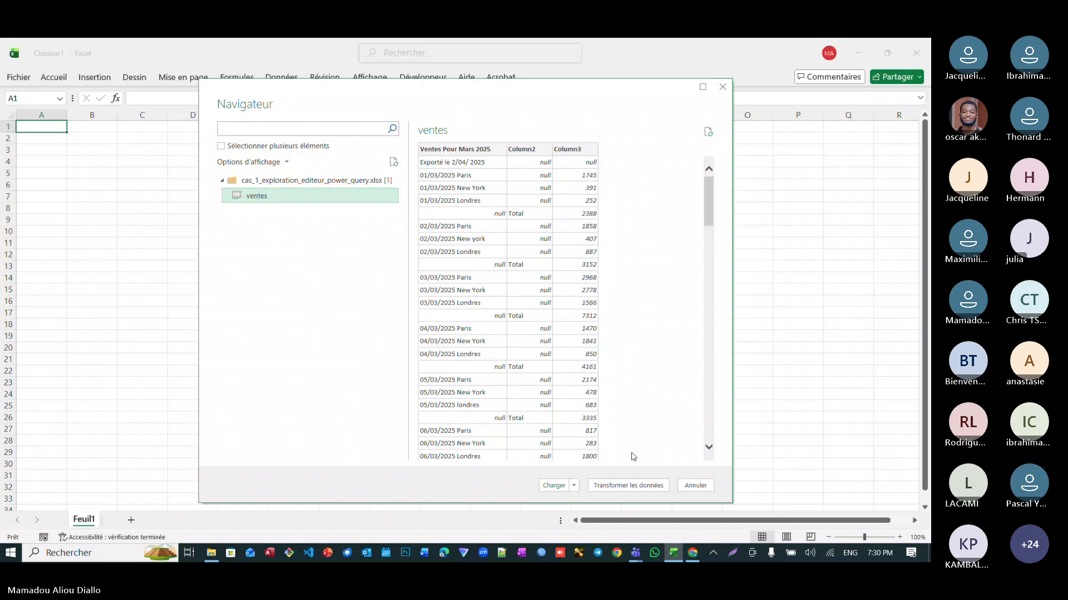
pyautogui.click(631, 486)
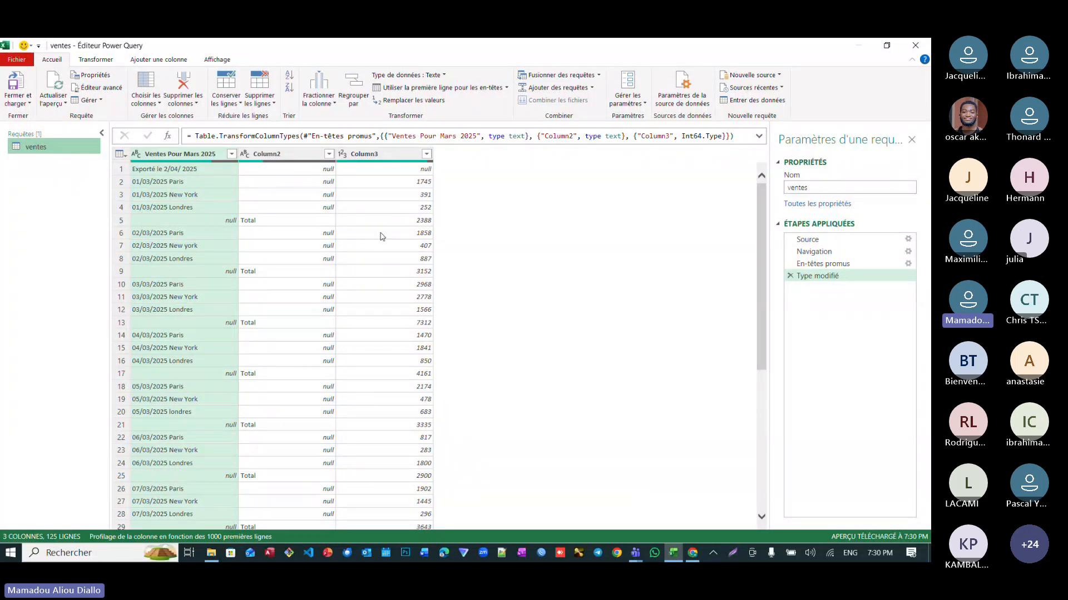
# Remove Column2 from the ventes query
pyautogui.click(295, 155)
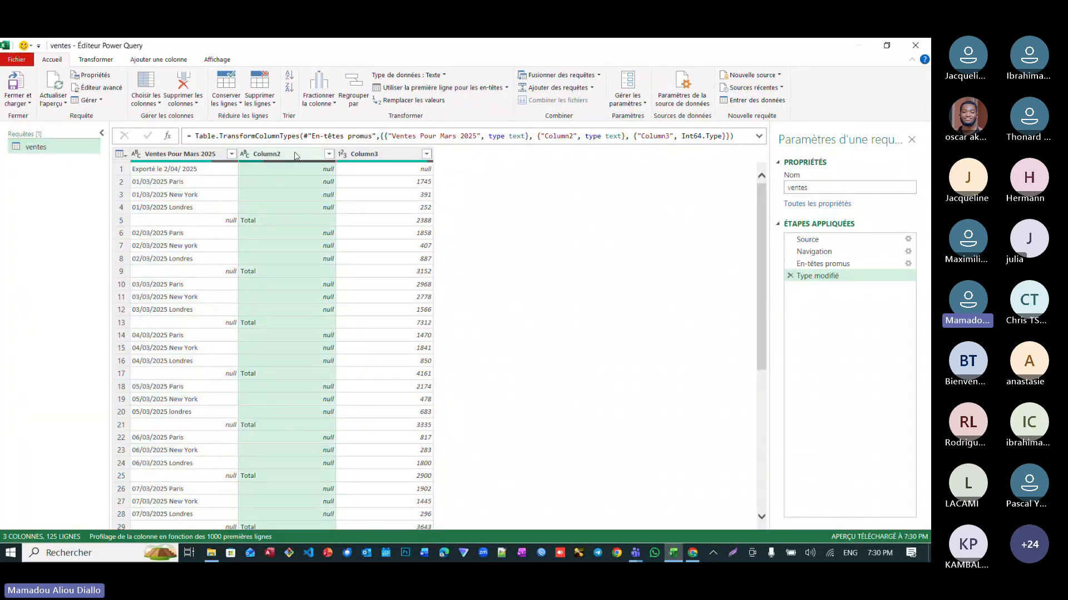
pyautogui.rightClick(295, 156)
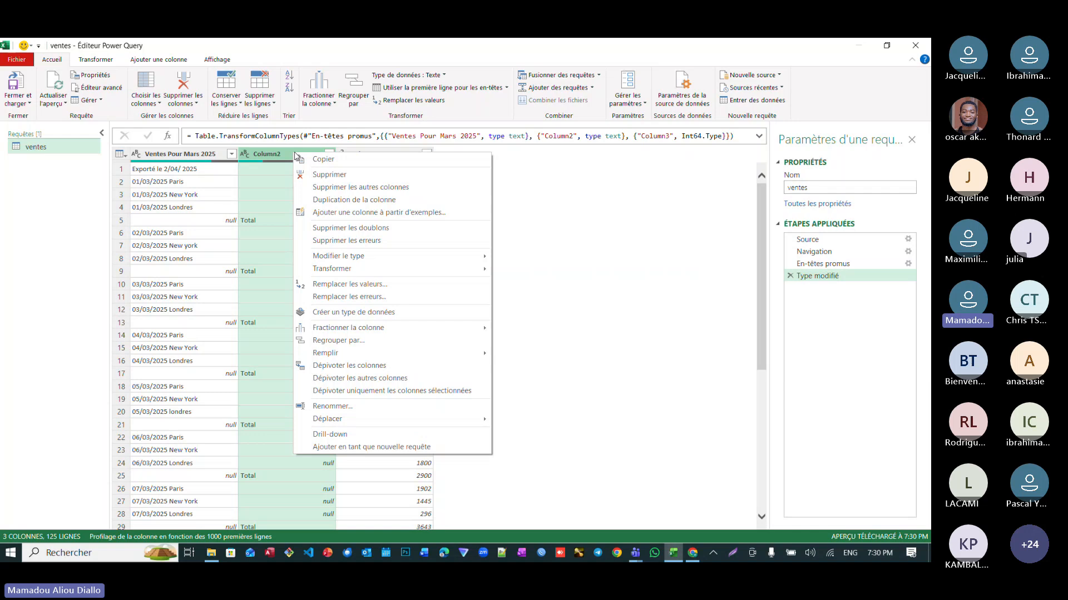
pyautogui.click(351, 176)
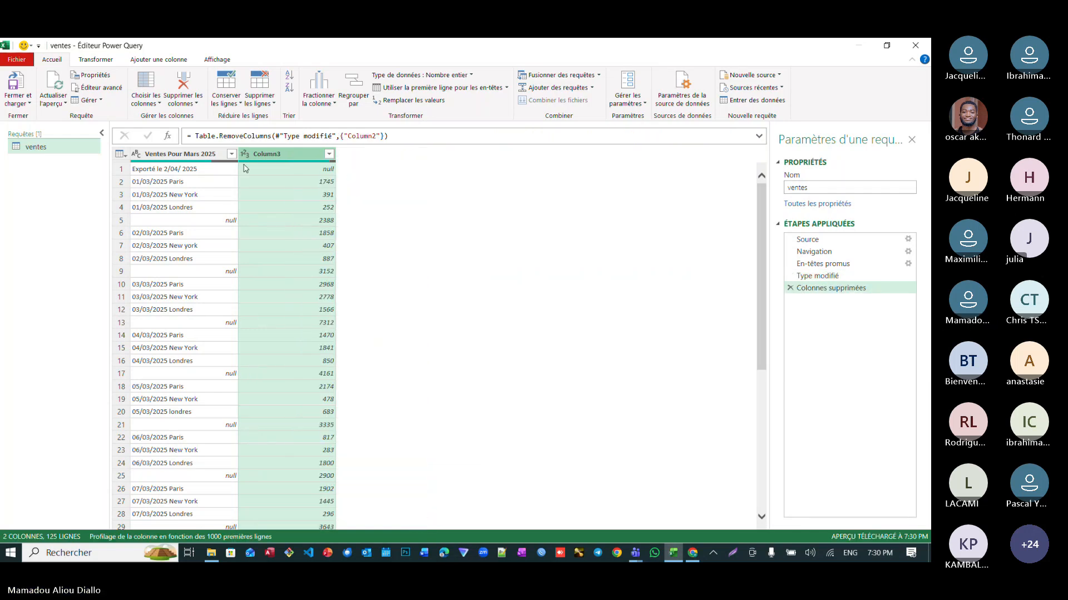
# Remove the top 2 rows of the ventes query
pyautogui.click(187, 156)
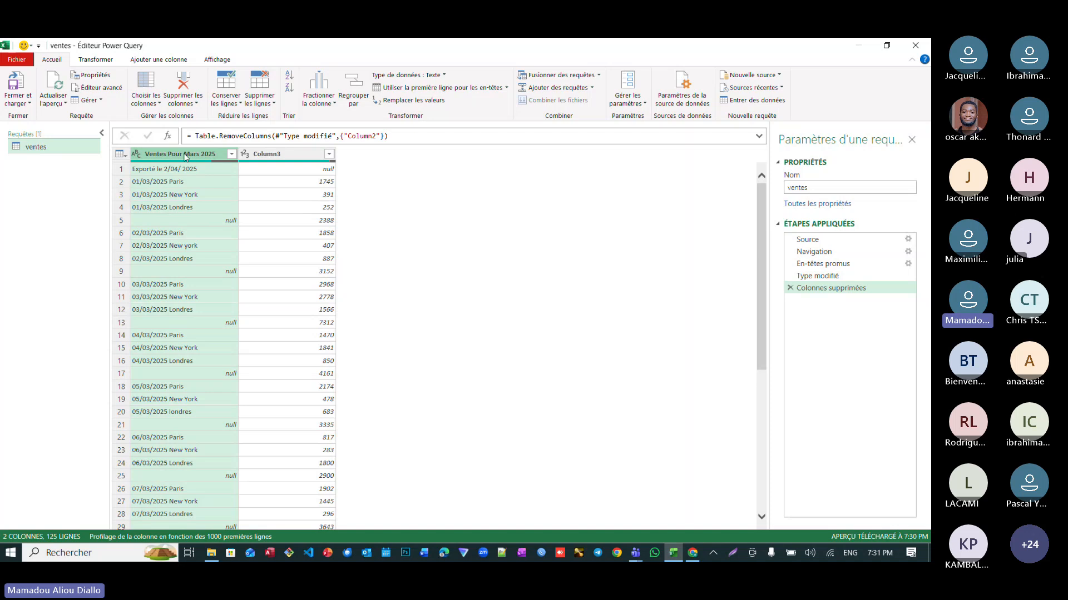
pyautogui.click(182, 169)
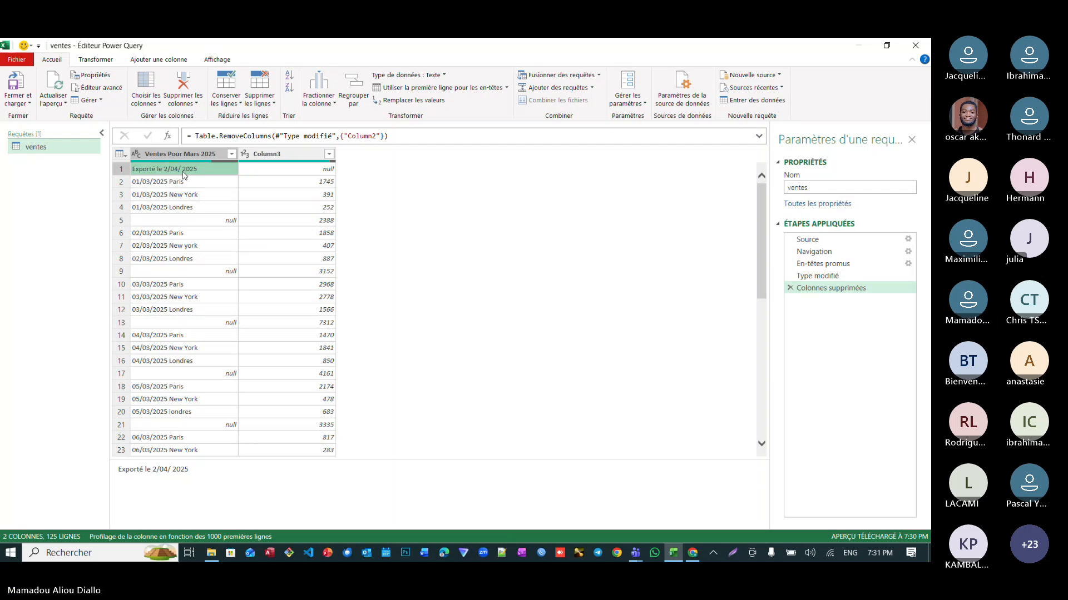
pyautogui.click(265, 93)
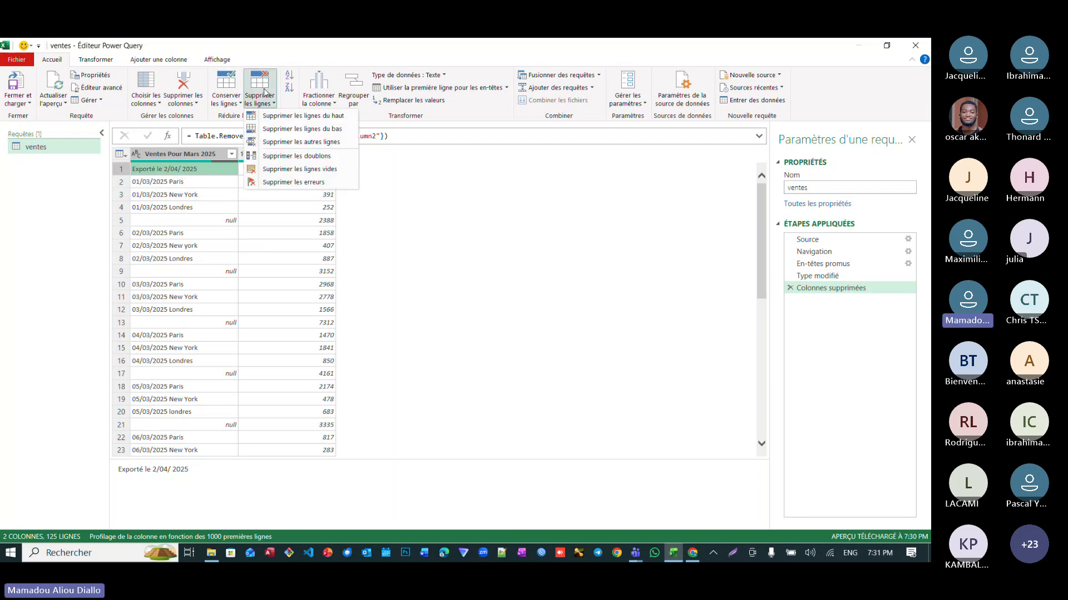
pyautogui.click(296, 116)
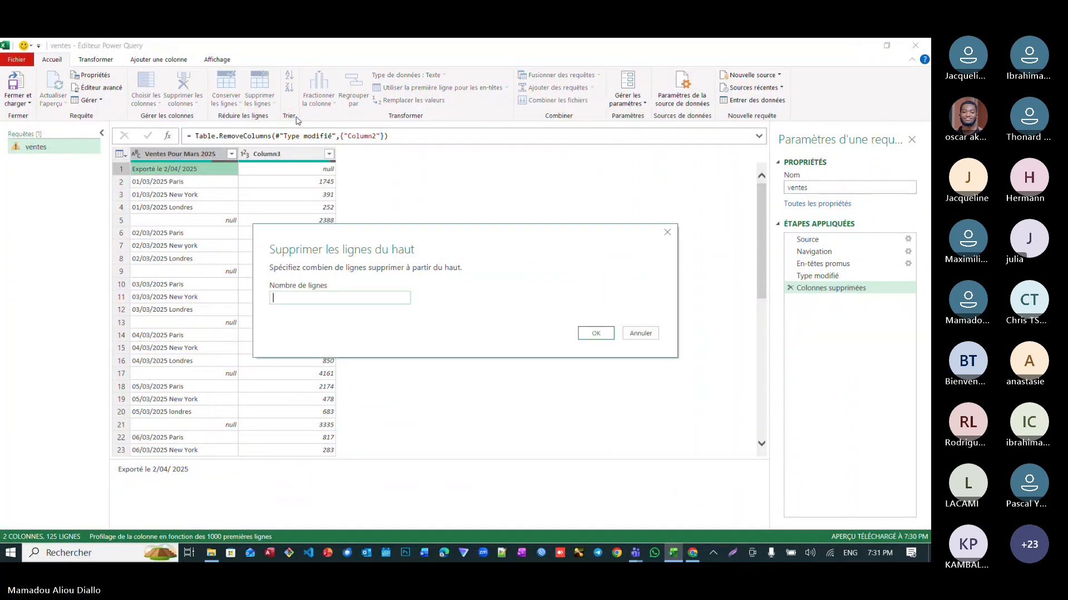
pyautogui.write('2')
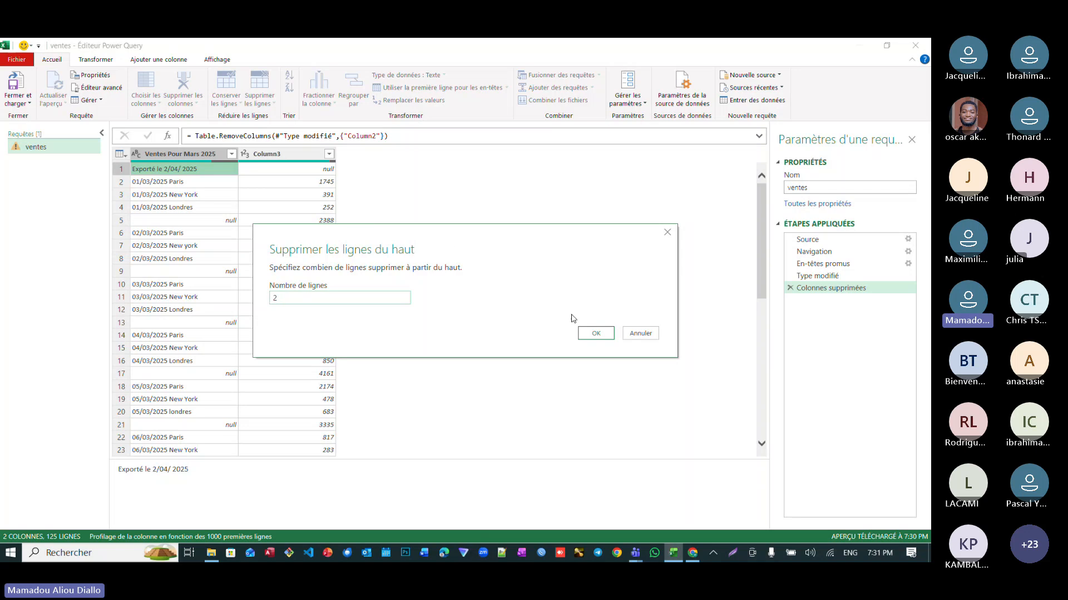
pyautogui.click(596, 332)
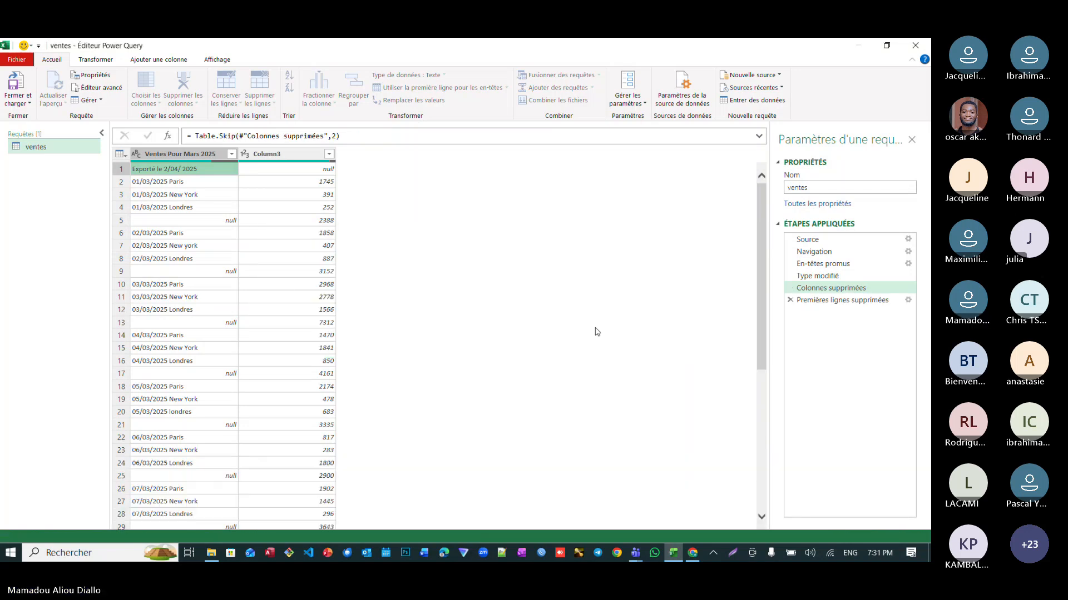
# Split the Ventes Pour Mars 2025 column by a custom space delimiter, at the leftmost occurrence only
pyautogui.rightClick(174, 157)
pyautogui.moveTo(253, 332)
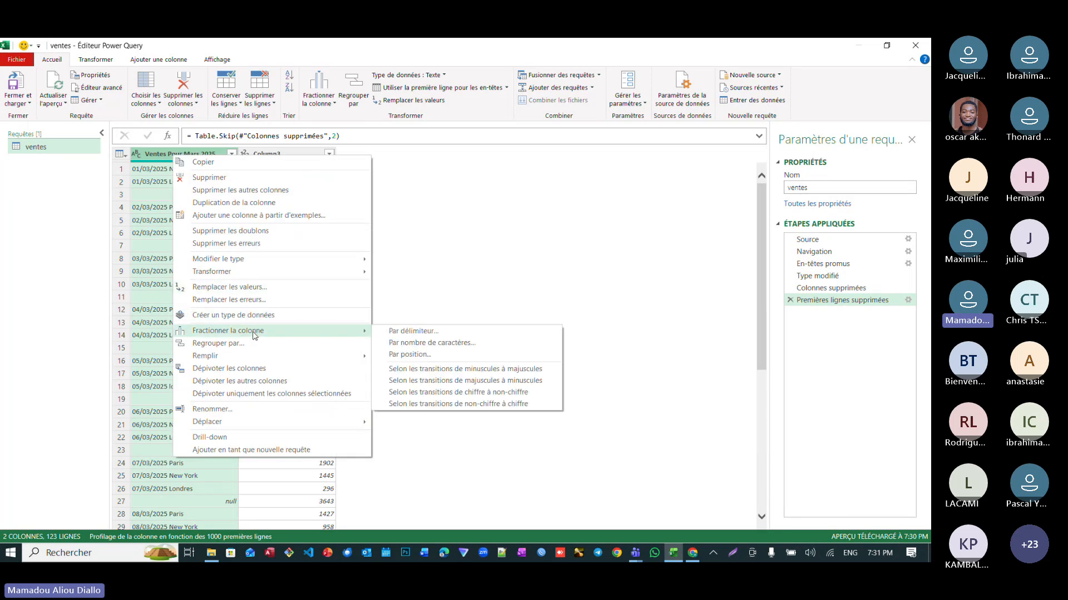
pyautogui.click(405, 331)
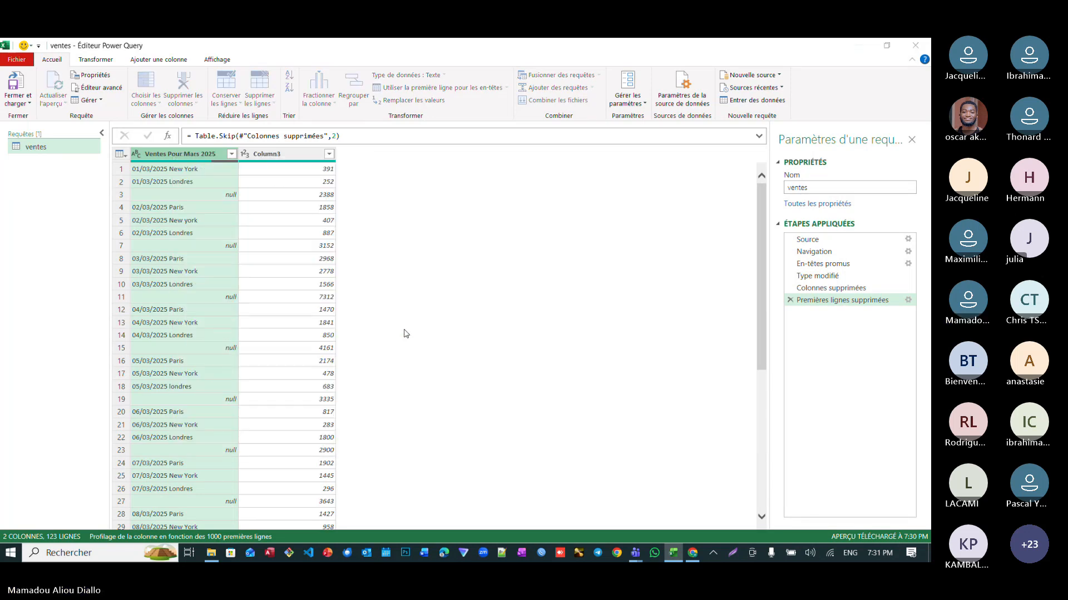
pyautogui.click(304, 240)
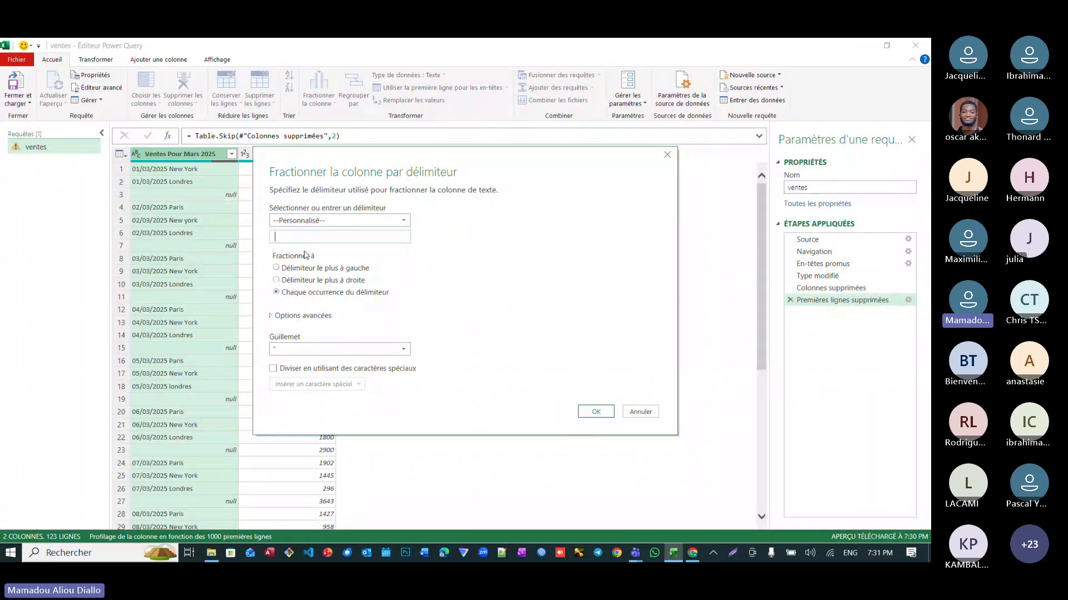
pyautogui.click(309, 269)
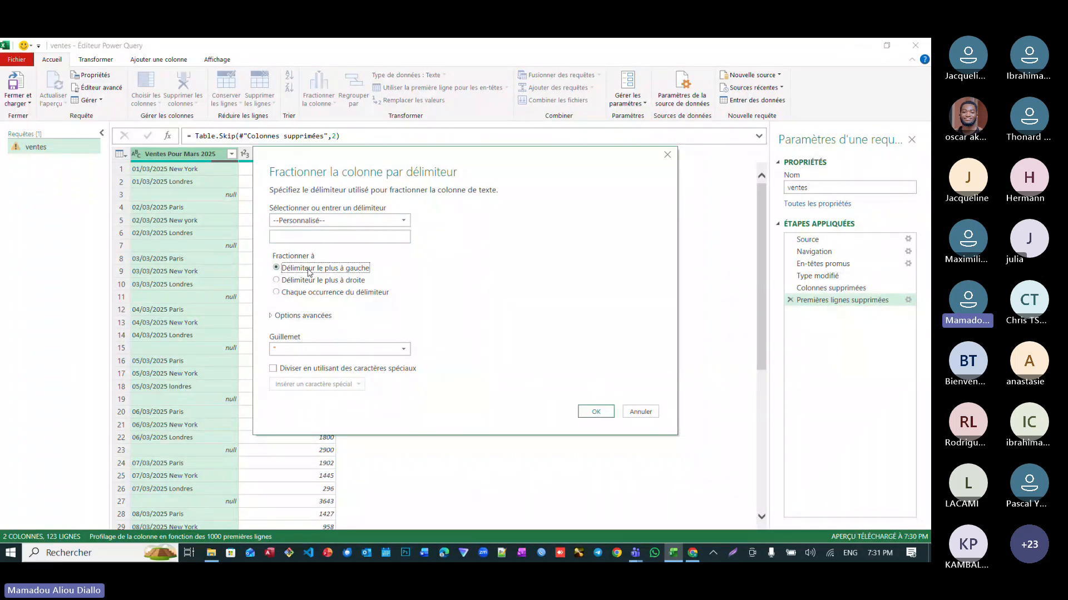
pyautogui.click(596, 412)
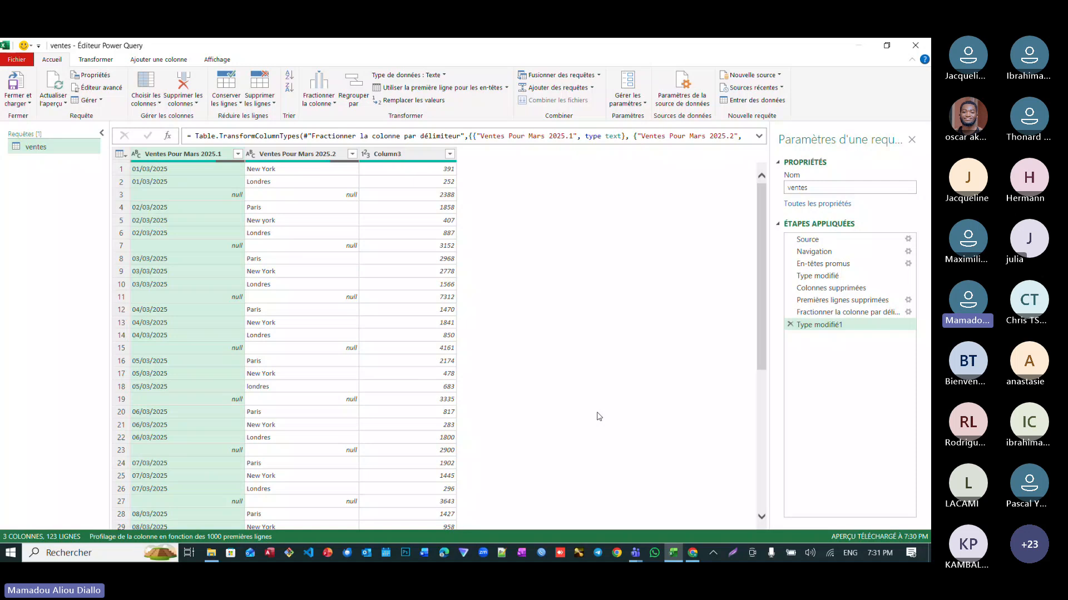
# Rename the Ventes Pour Mars 2025.1 column as Date
pyautogui.doubleClick(188, 154)
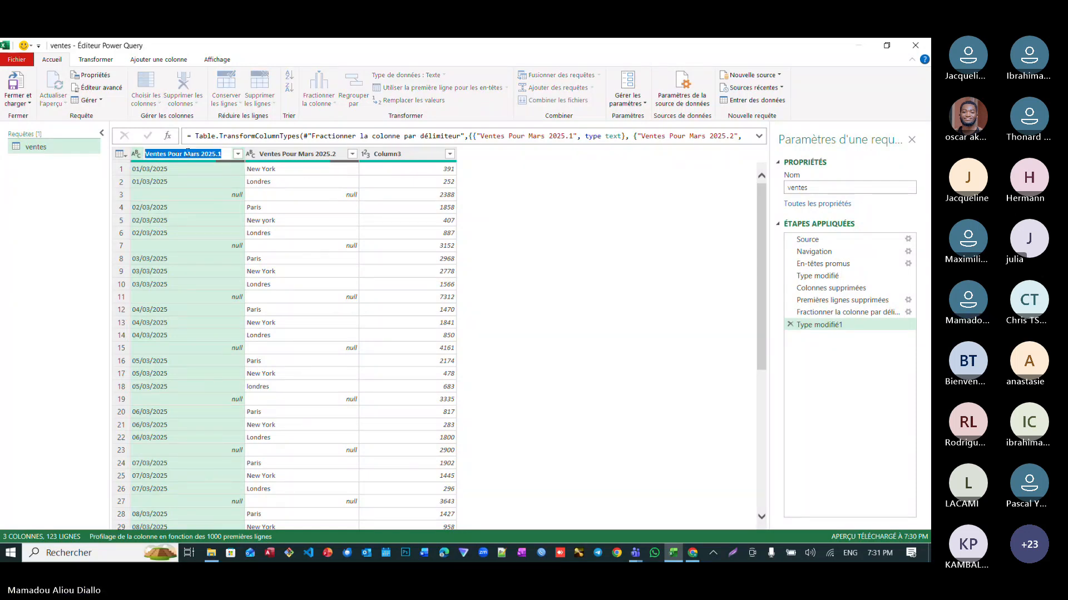
pyautogui.click(188, 154)
pyautogui.doubleClick(191, 154)
pyautogui.tripleClick(188, 154)
pyautogui.write('Date')
pyautogui.press('Return')
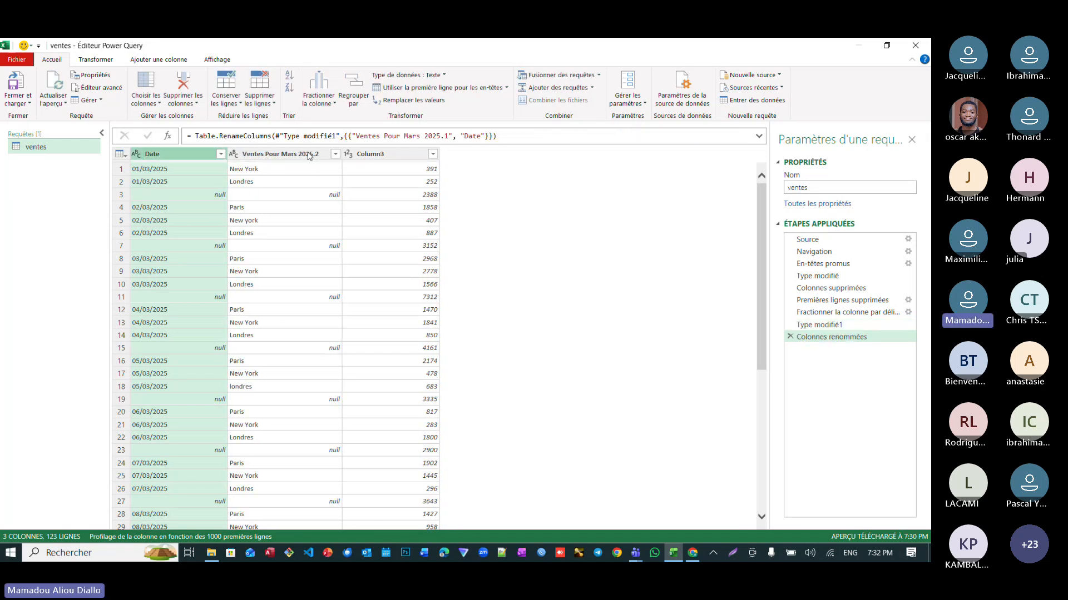
# Rename the Ventes Pour Mars 2025.2 column as Ville
pyautogui.click(308, 154)
pyautogui.doubleClick(309, 154)
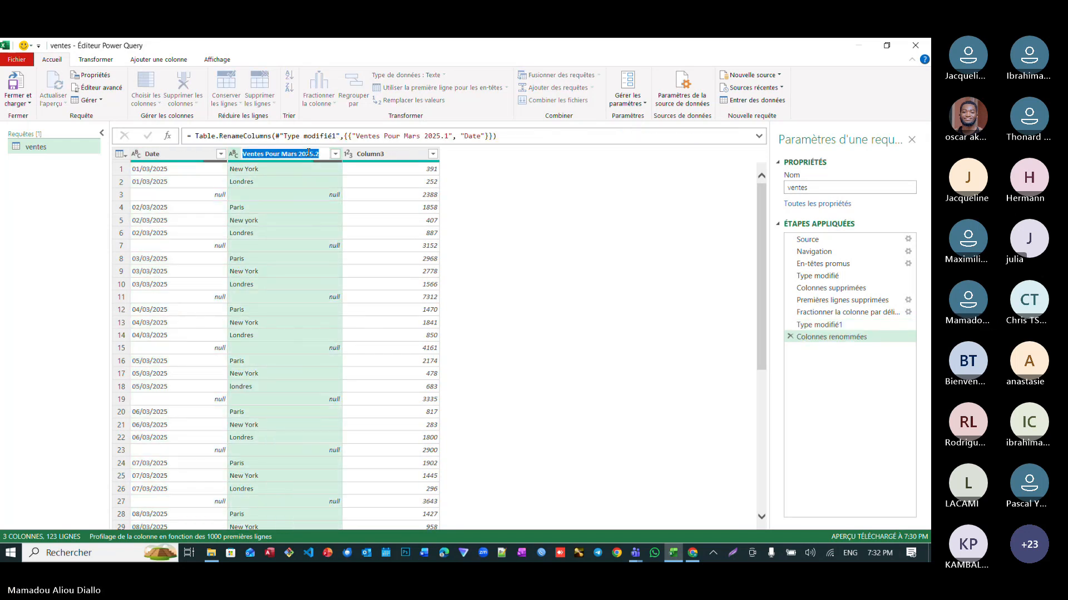
pyautogui.write('Ville')
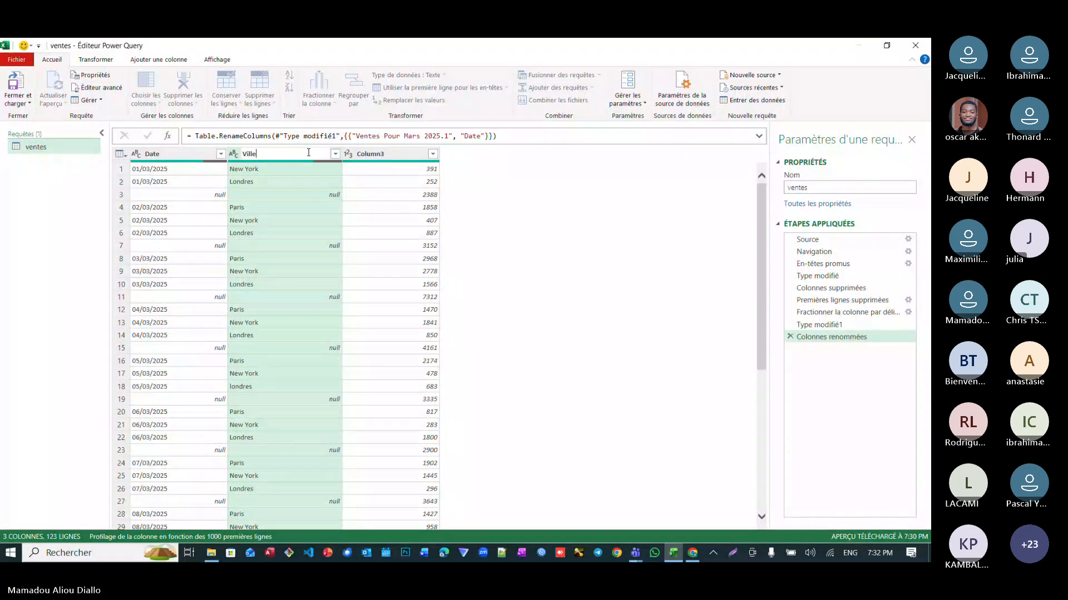
pyautogui.press('Return')
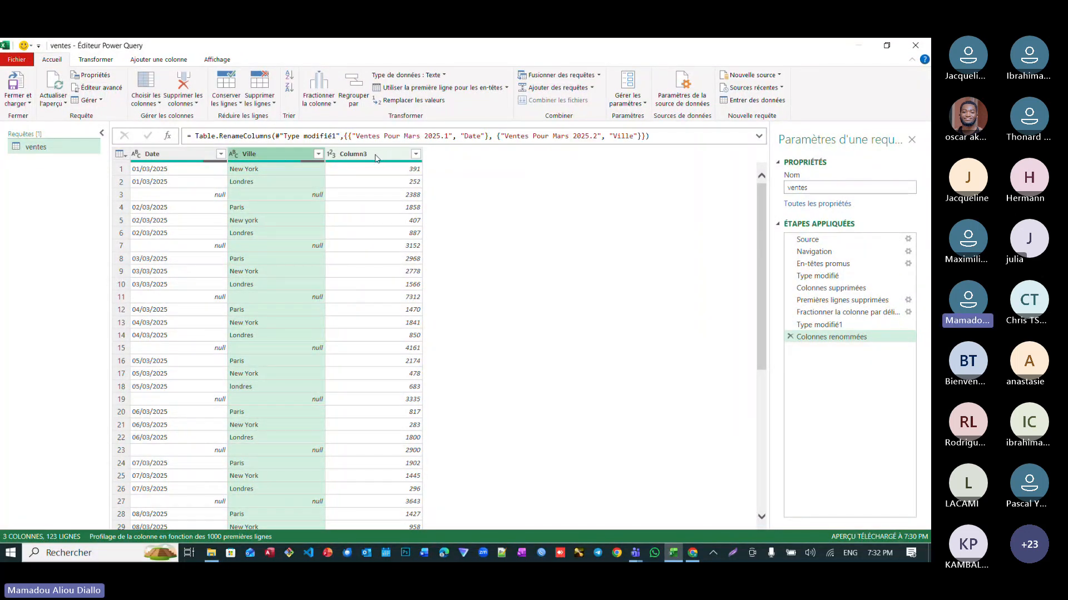
# Rename Column3 as Total vente
pyautogui.click(376, 155)
pyautogui.doubleClick(376, 155)
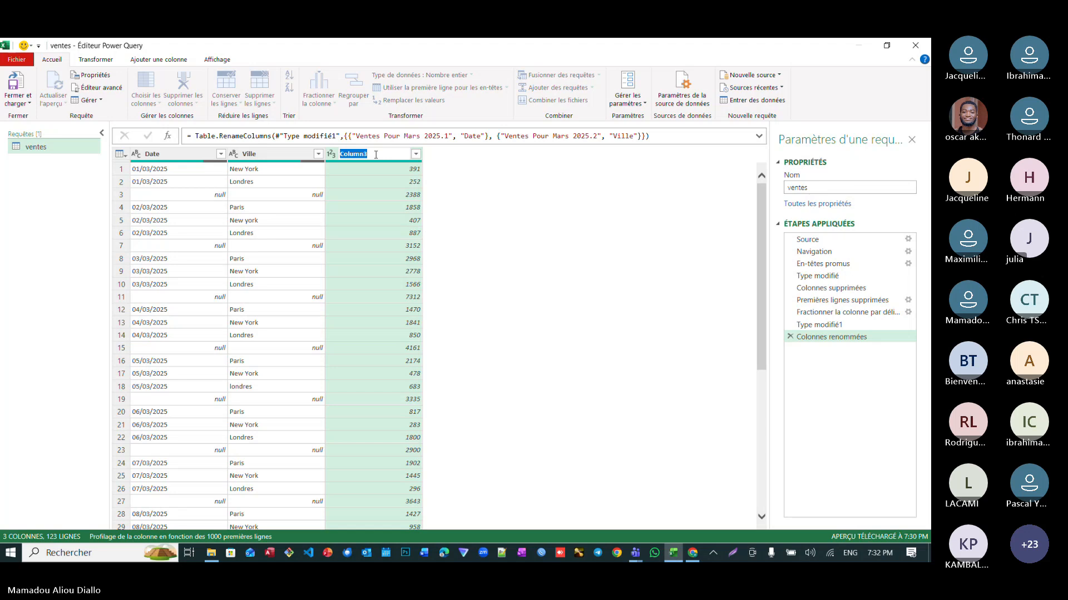
pyautogui.write('Tota')
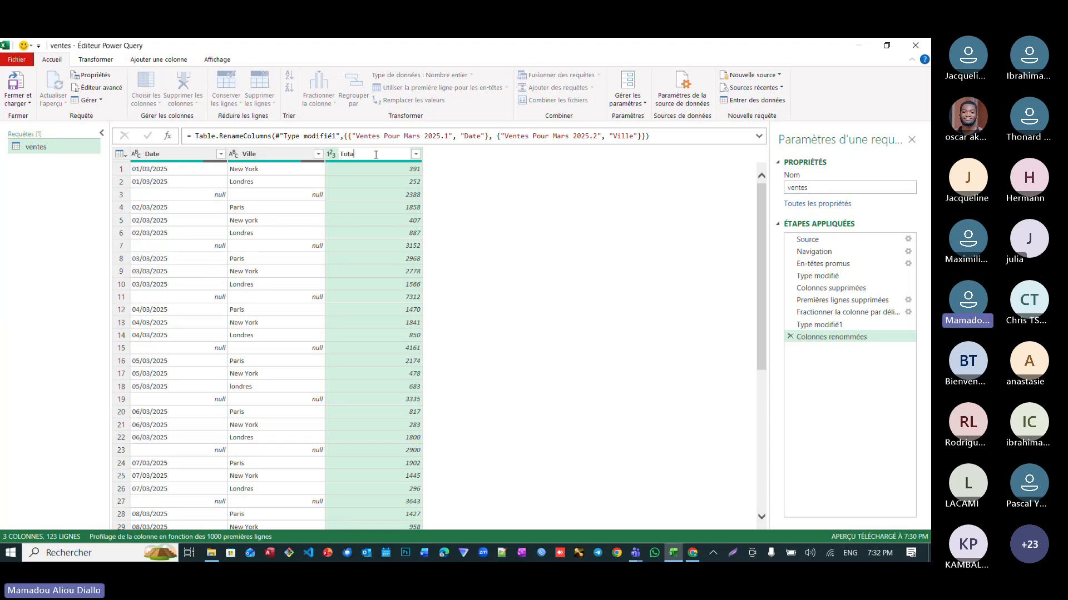
pyautogui.write('l vente')
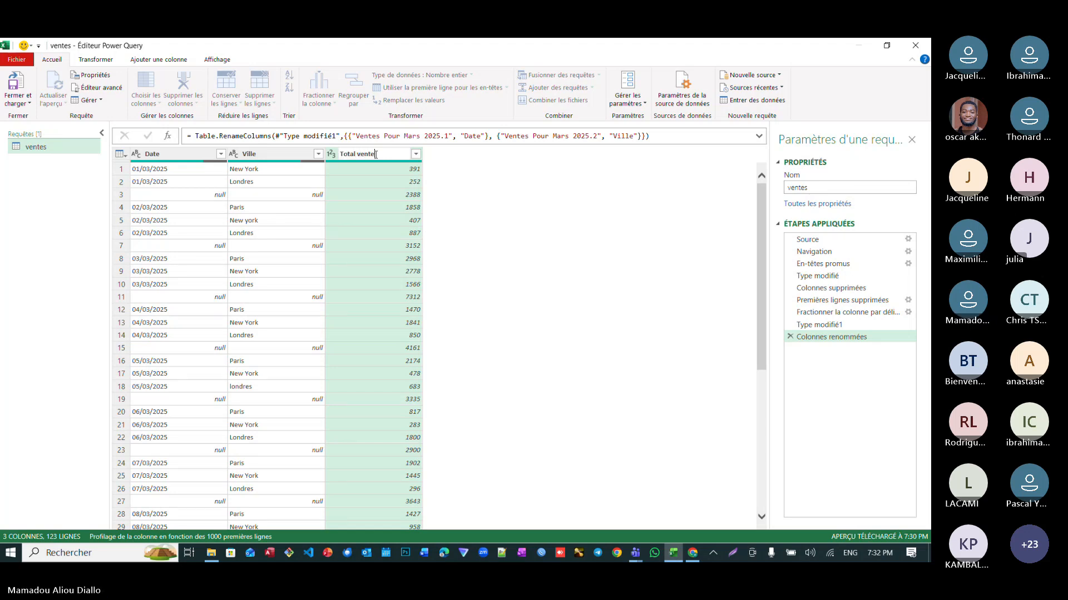
pyautogui.press('Return')
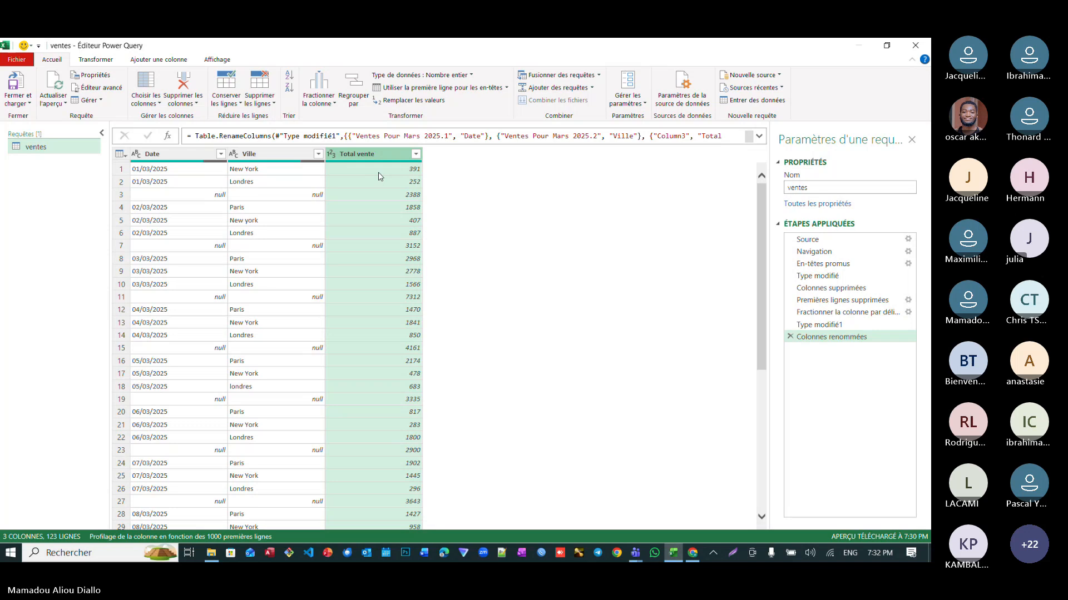
# Filter the Date column to exclude the null rows
pyautogui.click(180, 154)
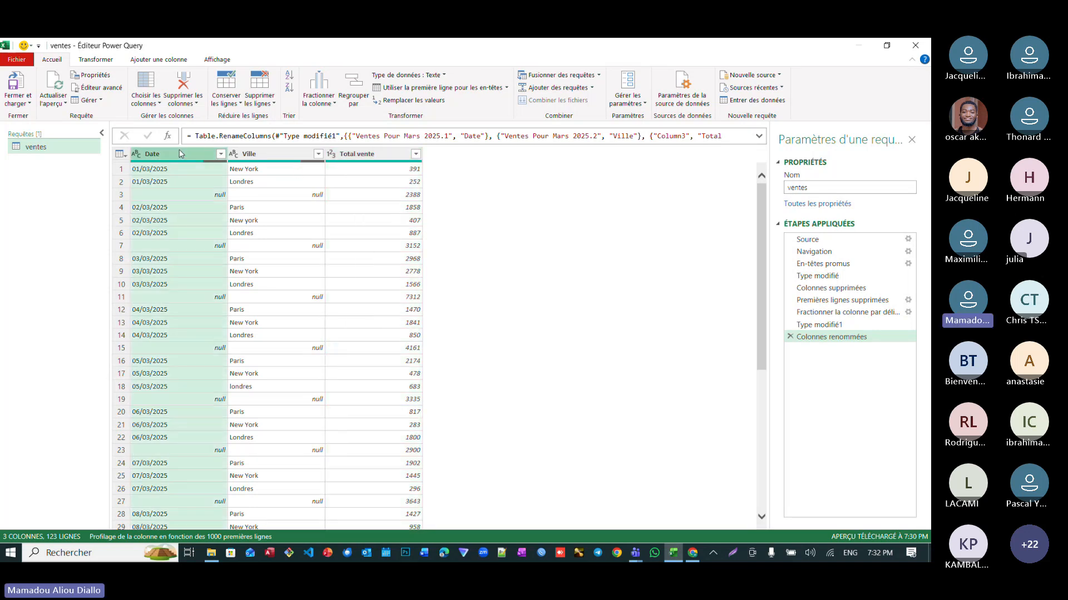
pyautogui.click(221, 154)
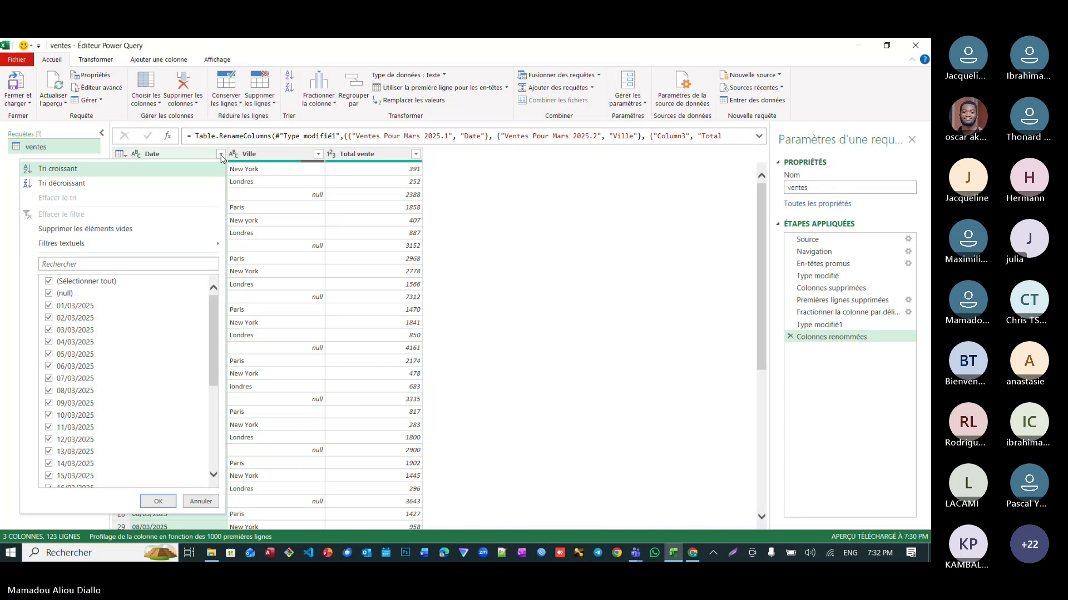
pyautogui.click(49, 295)
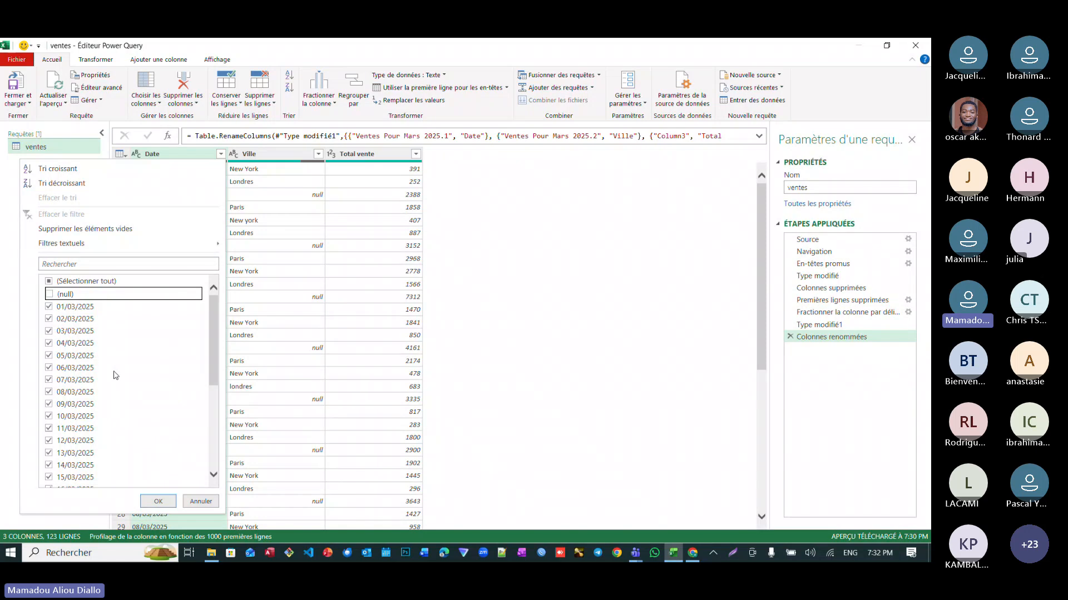
pyautogui.press('Return')
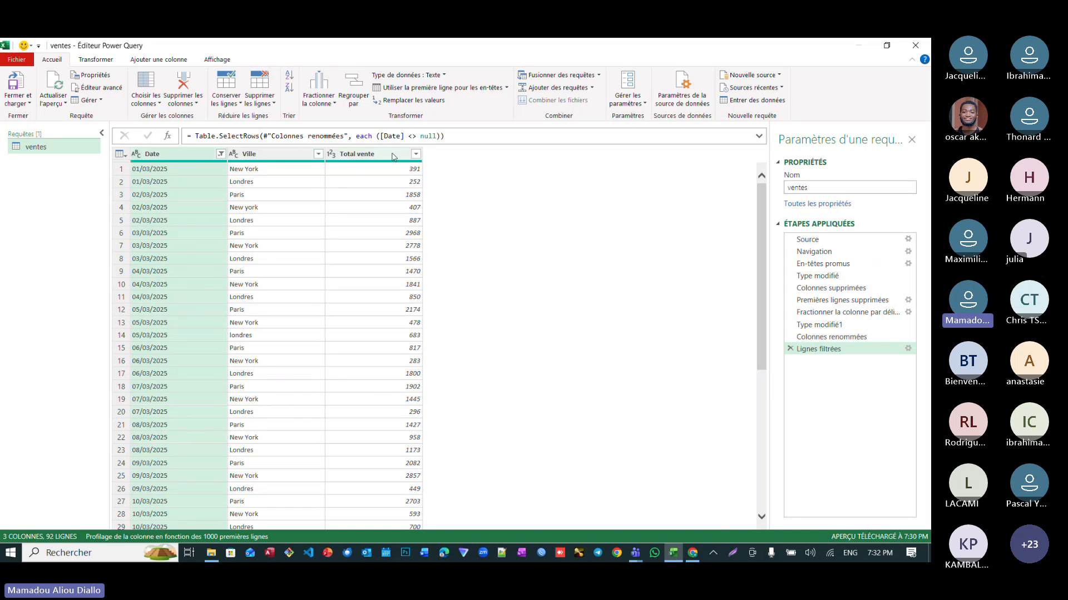
# Change the data type of Total vente to Devise and of the Date column to Date
pyautogui.click(332, 154)
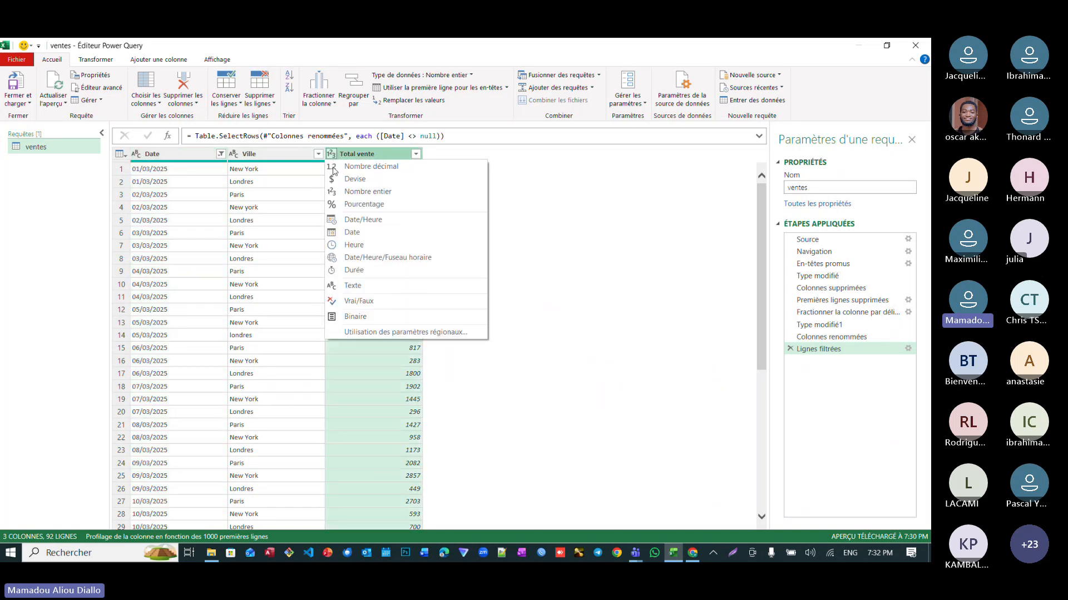
pyautogui.click(351, 179)
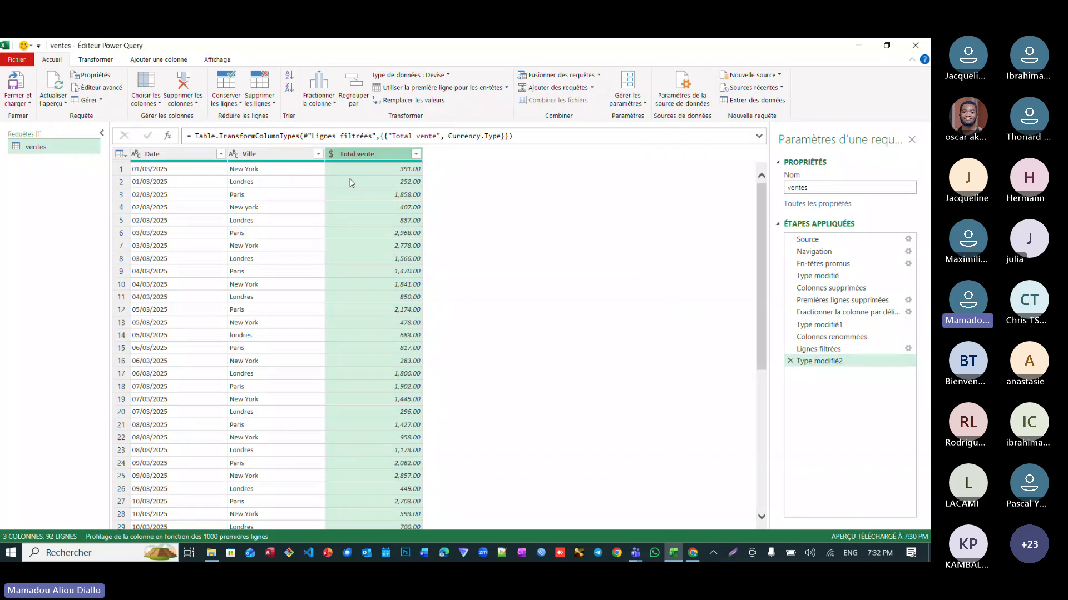
pyautogui.click(144, 155)
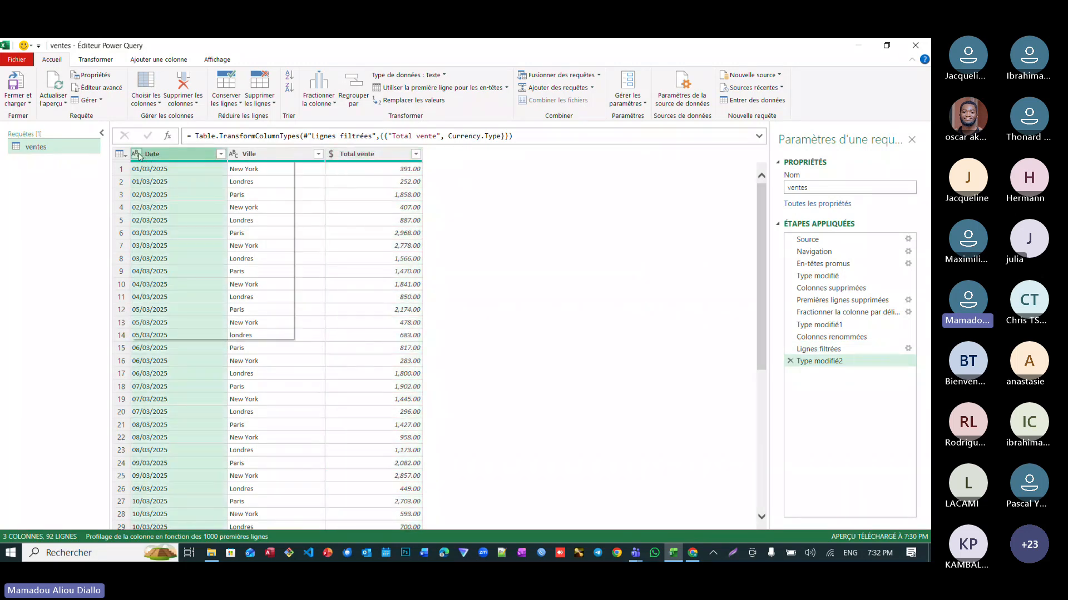
pyautogui.click(139, 154)
pyautogui.click(152, 233)
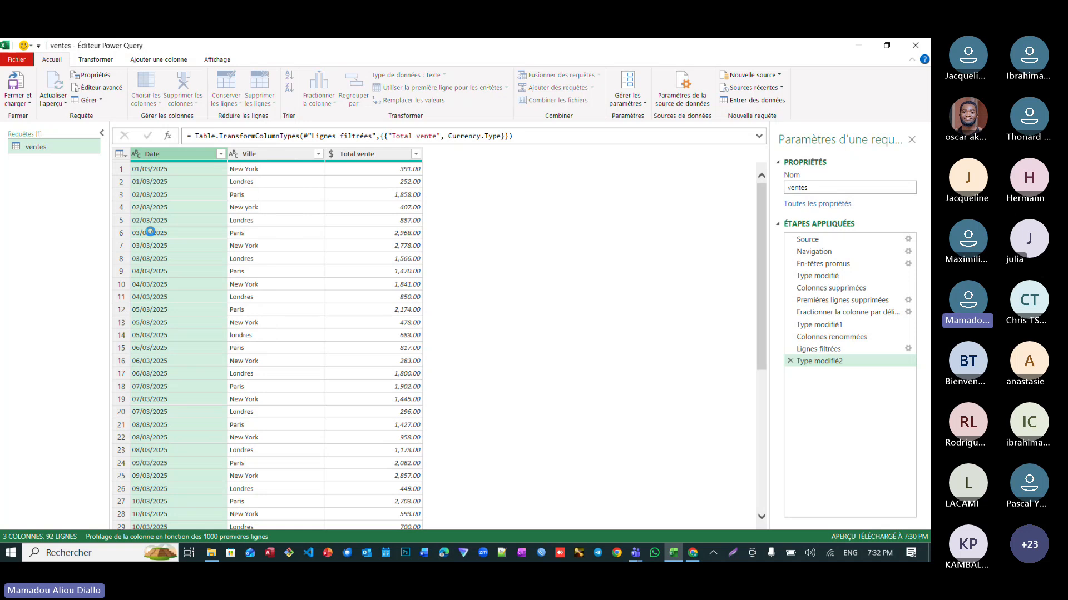
# Examine the converted values through the whole Date column to check the type change
pyautogui.scroll(-9, 167, 334)
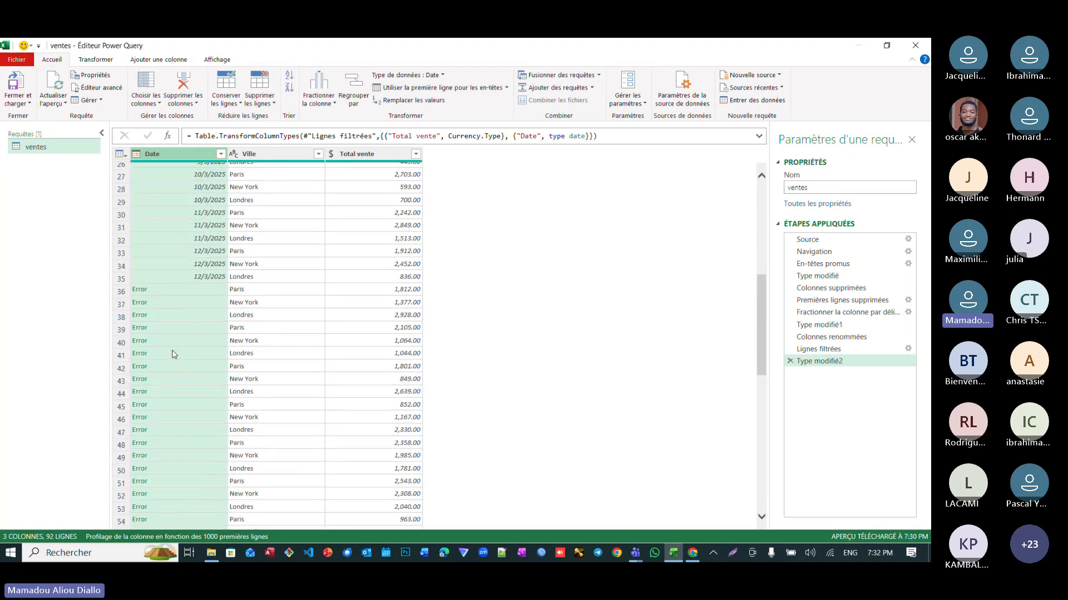
pyautogui.scroll(-2, 174, 354)
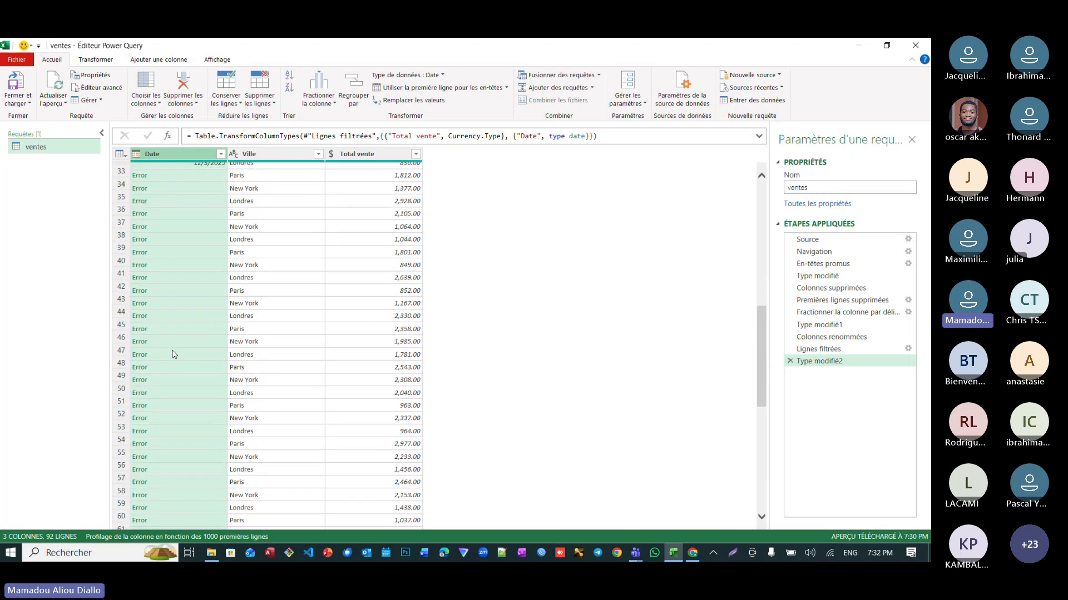
pyautogui.scroll(-2, 174, 354)
pyautogui.scroll(-3, 174, 354)
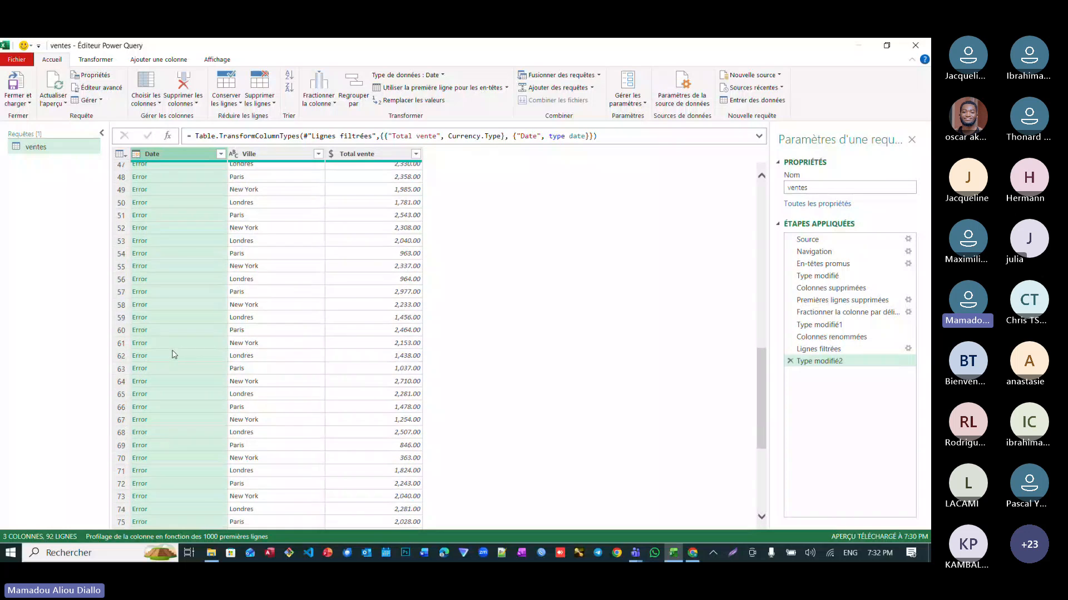
pyautogui.scroll(-6, 174, 355)
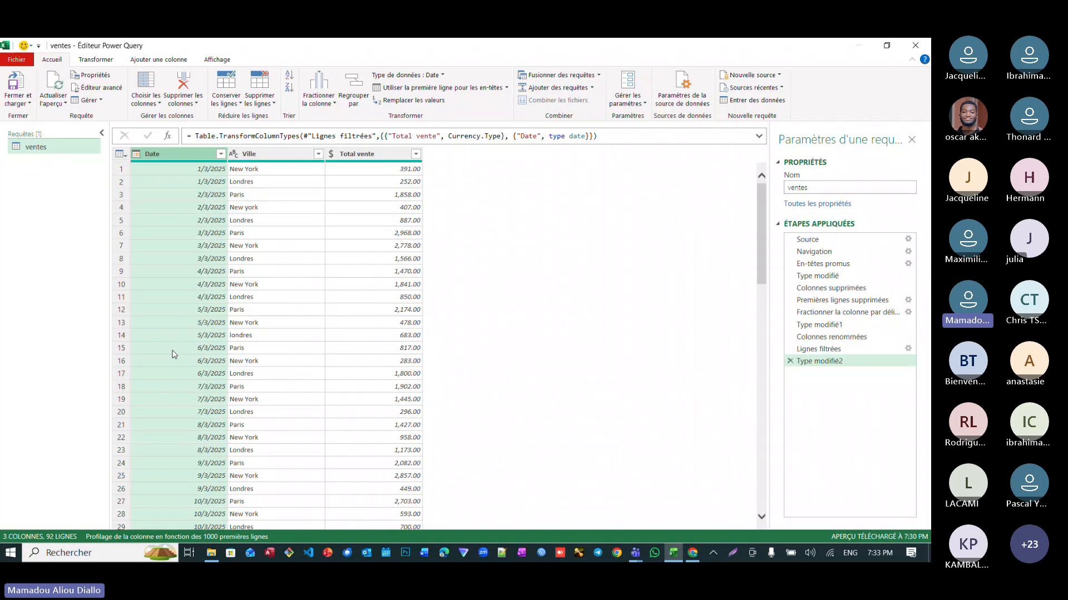
pyautogui.scroll(-3, 174, 354)
pyautogui.scroll(-3, 175, 354)
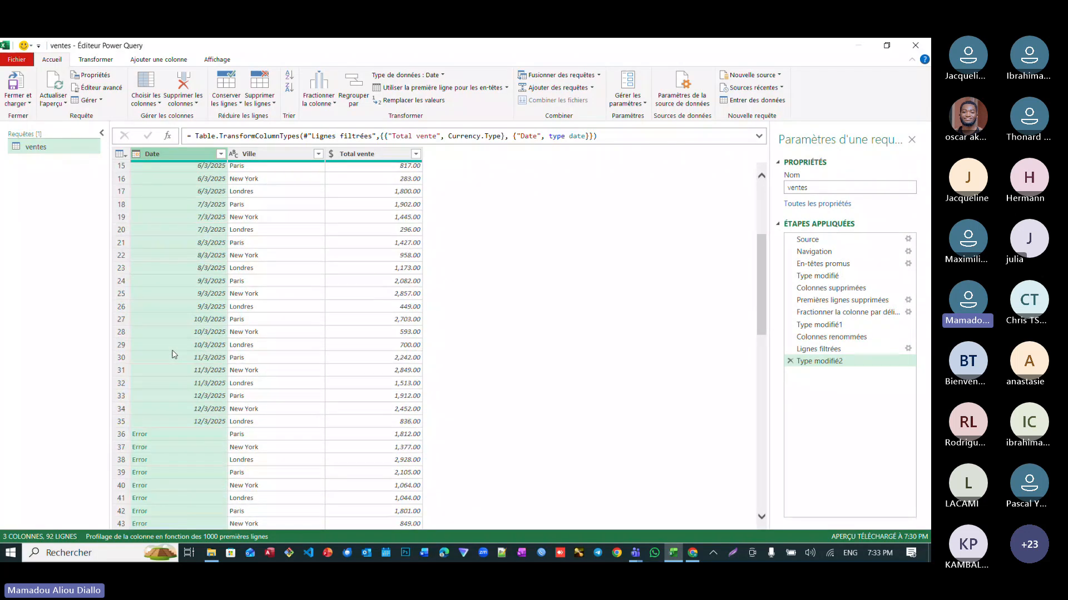
pyautogui.scroll(-5, 174, 354)
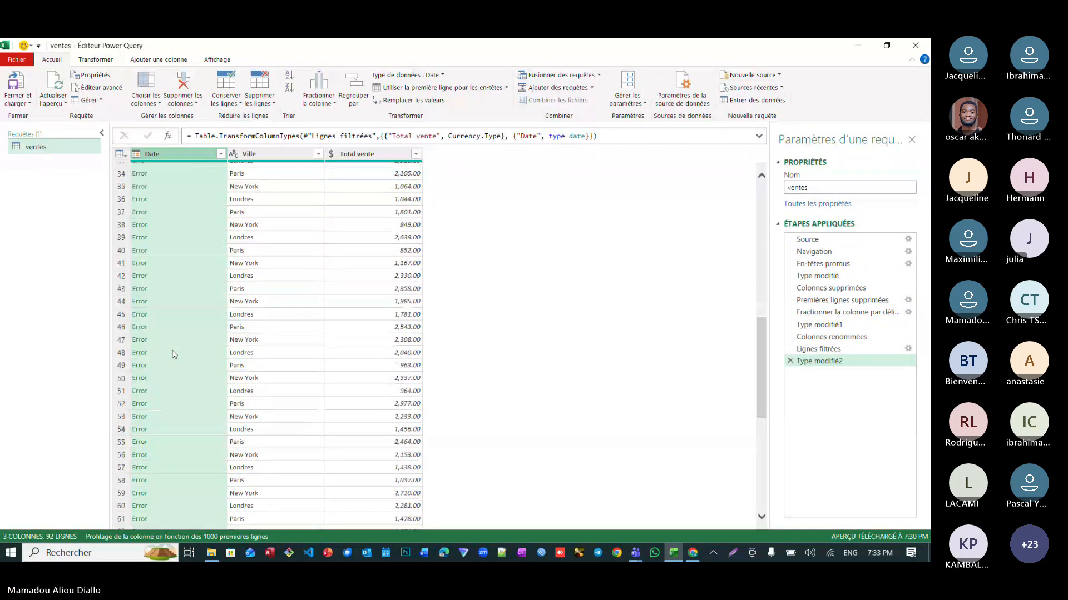
pyautogui.scroll(15, 174, 354)
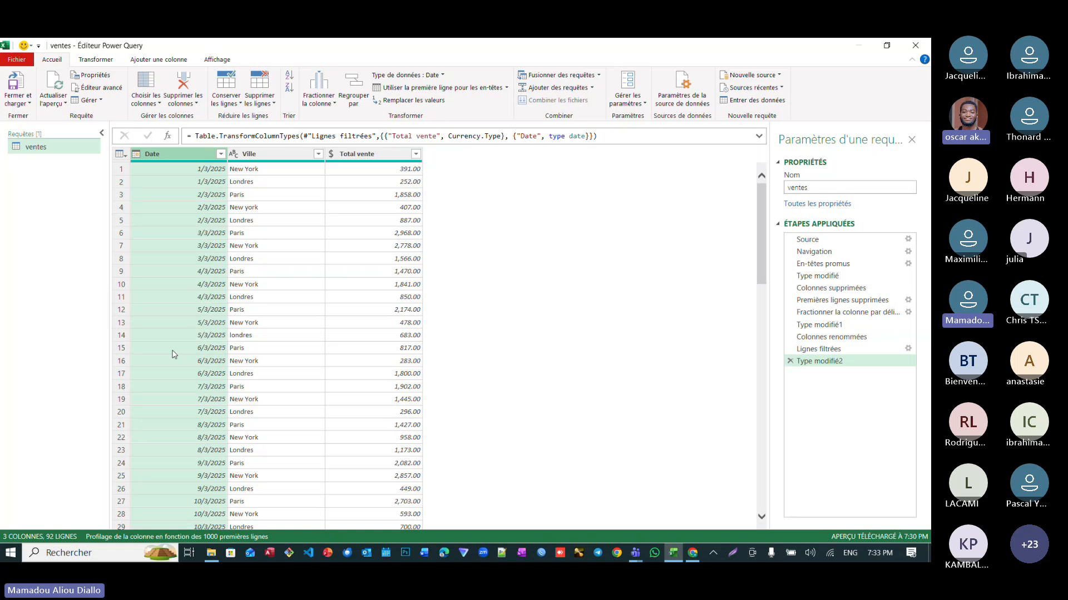
pyautogui.scroll(-6, 174, 355)
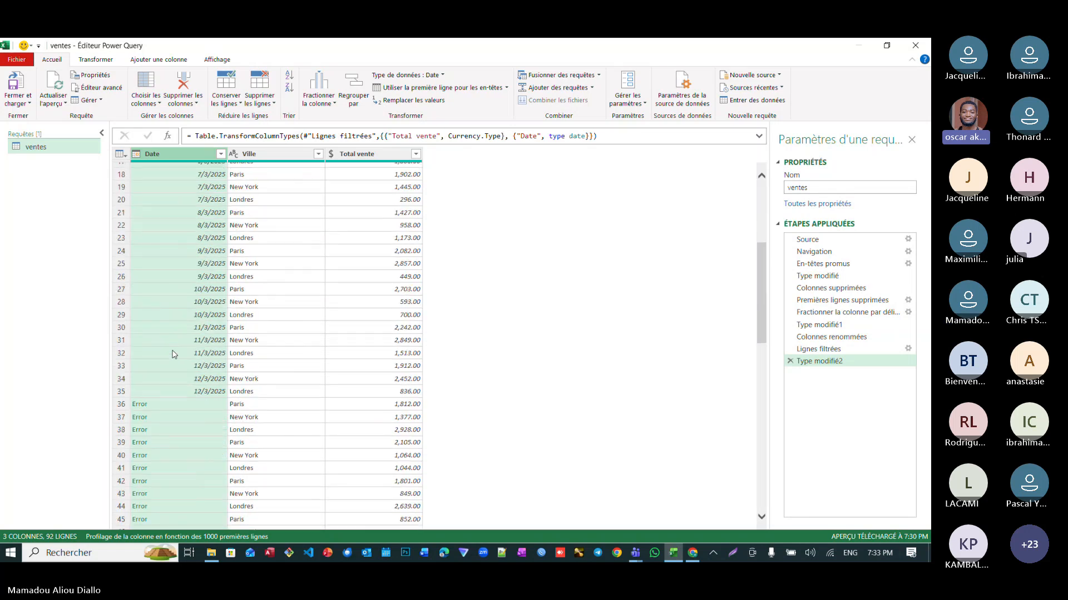
pyautogui.scroll(6, 174, 354)
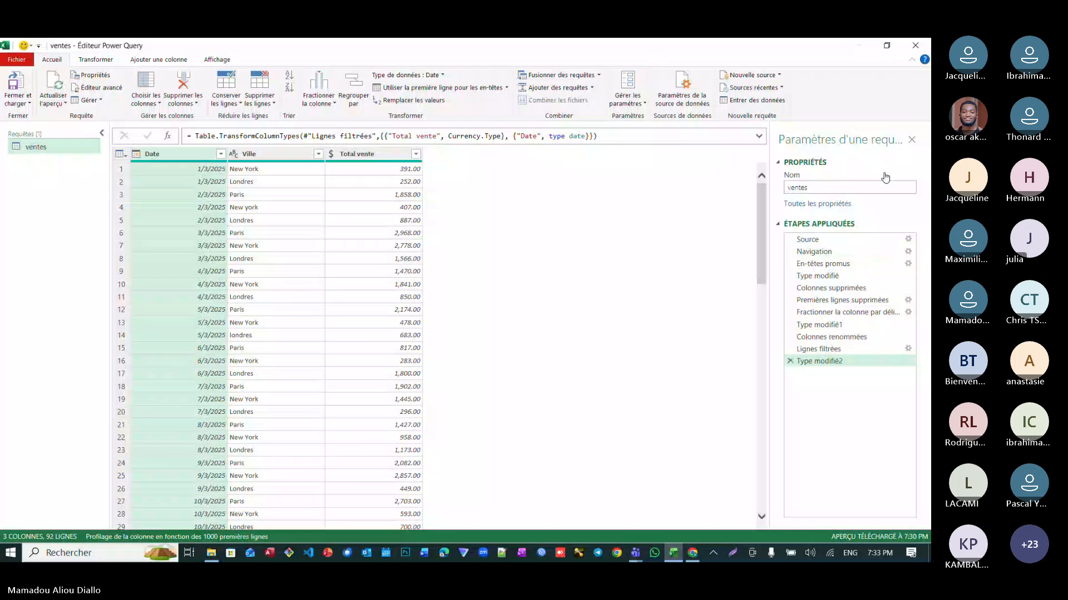
# Delete the Type modifié2 applied step and check the original text dates in the Date column
pyautogui.click(789, 361)
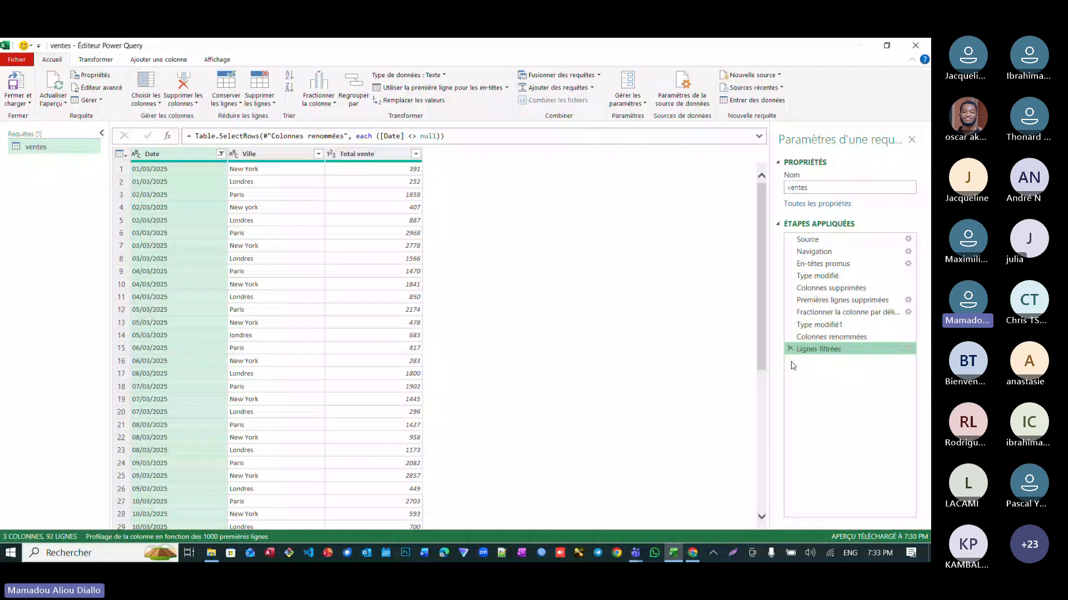
pyautogui.scroll(-15, 166, 381)
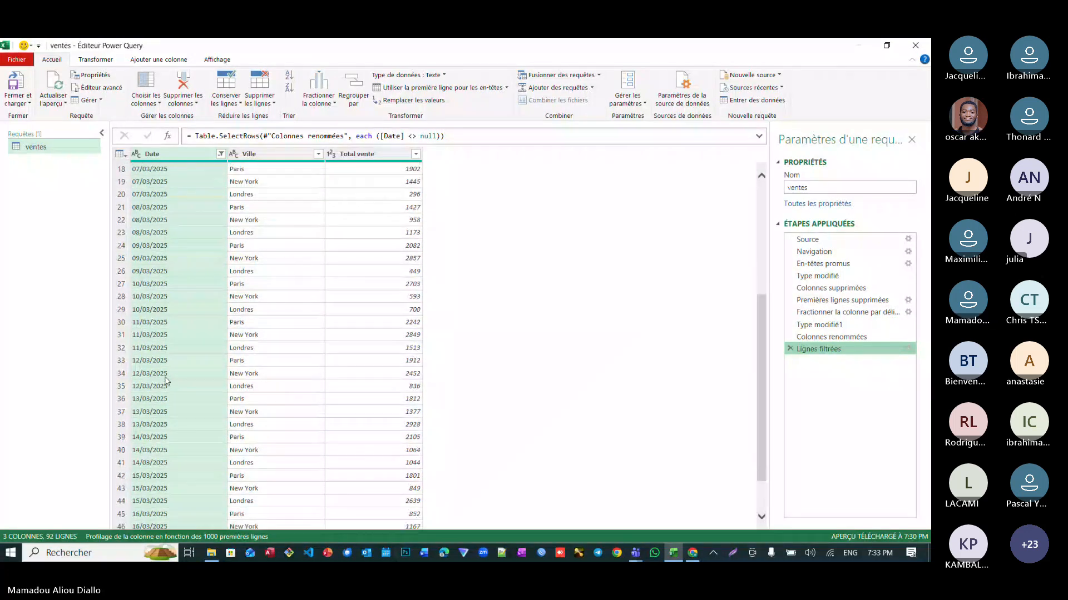
pyautogui.scroll(-6, 166, 381)
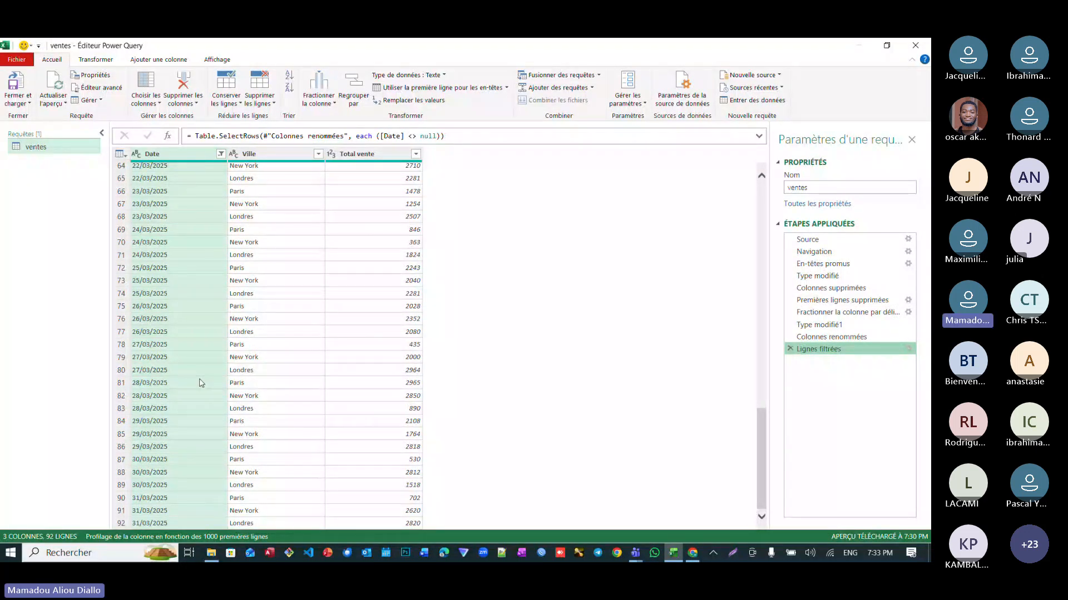
pyautogui.scroll(14, 201, 383)
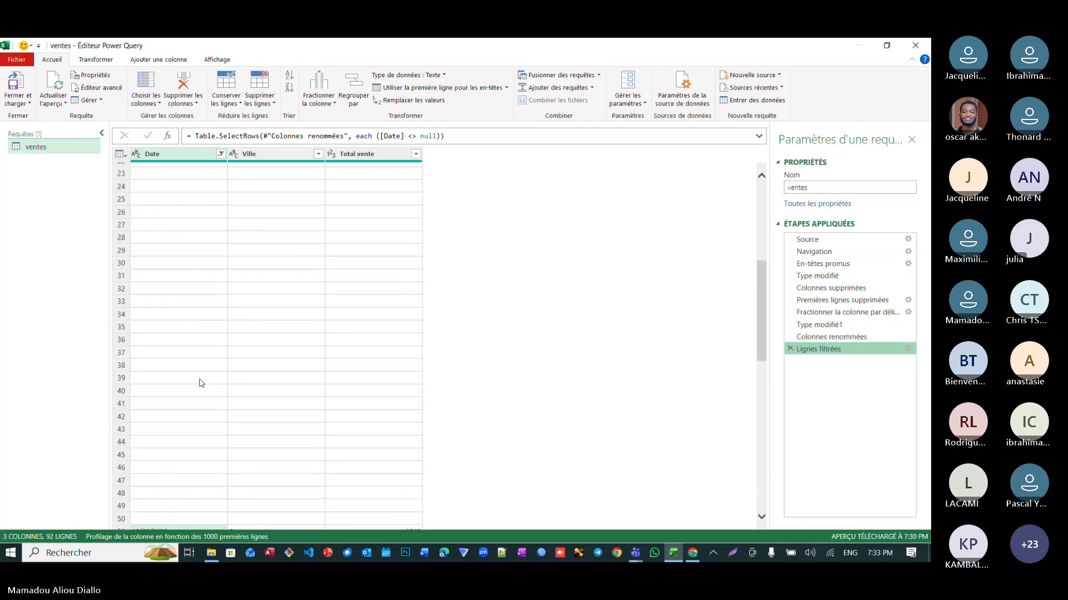
pyautogui.scroll(7, 201, 383)
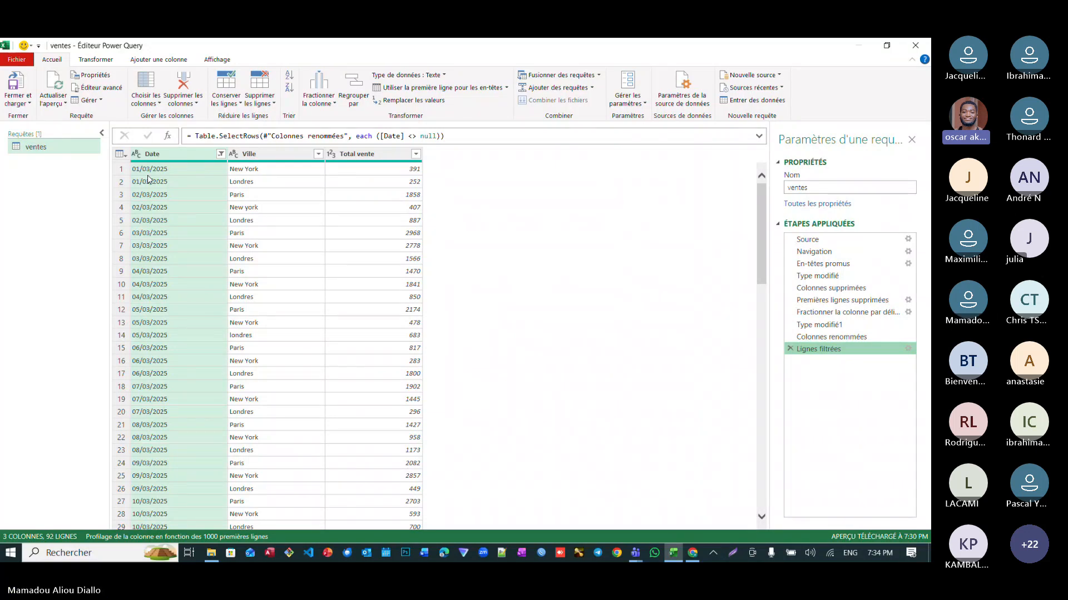
# Convert the Date column to the Date type using the Français (Guinée) regional settings, and check the converted dates
pyautogui.click(137, 156)
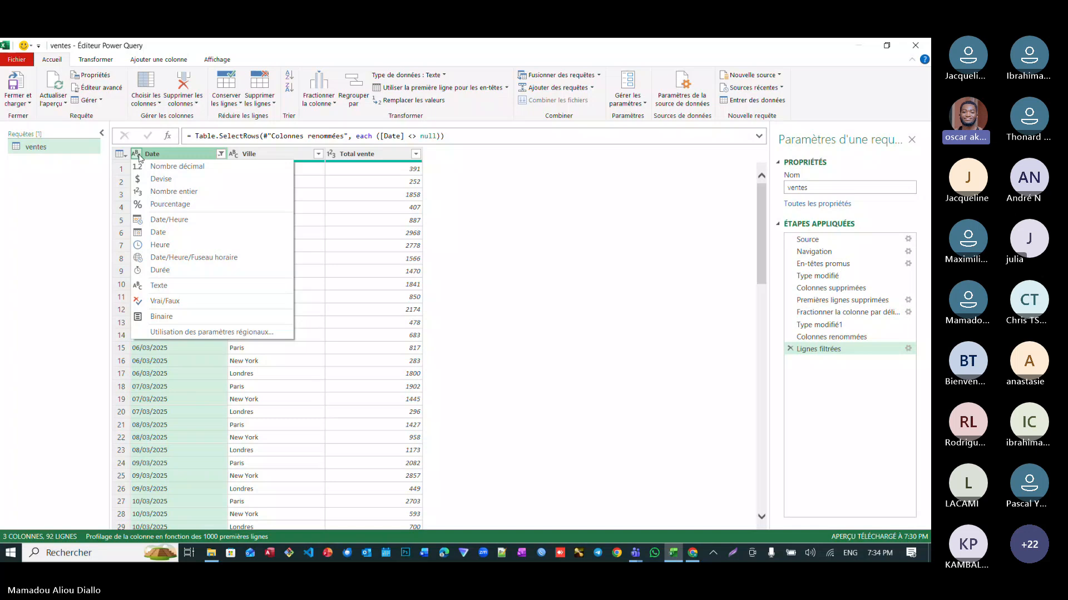
pyautogui.click(212, 335)
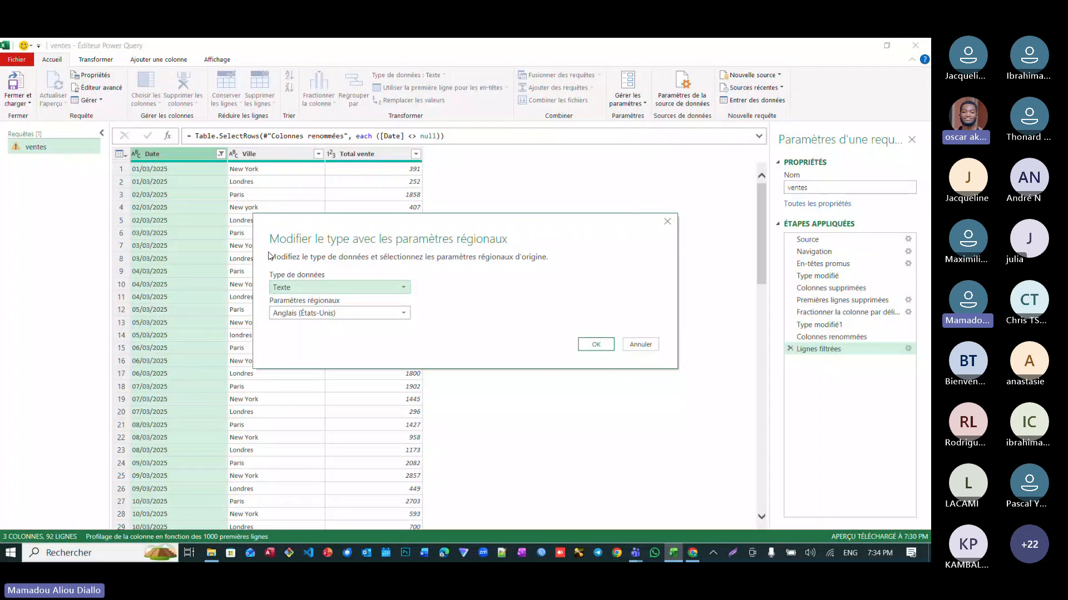
pyautogui.click(315, 289)
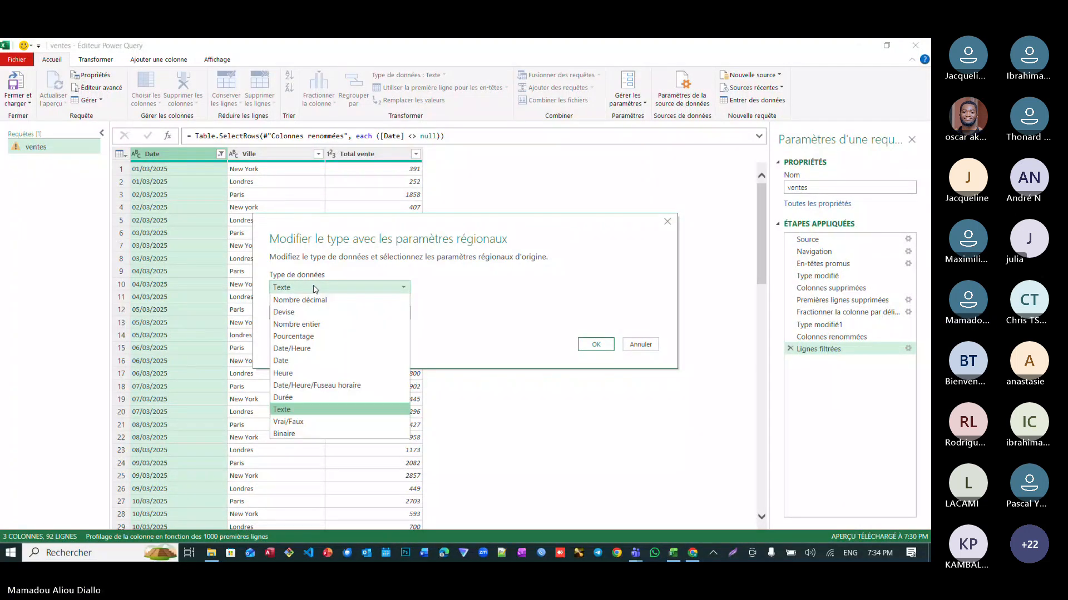
pyautogui.click(301, 361)
pyautogui.click(349, 314)
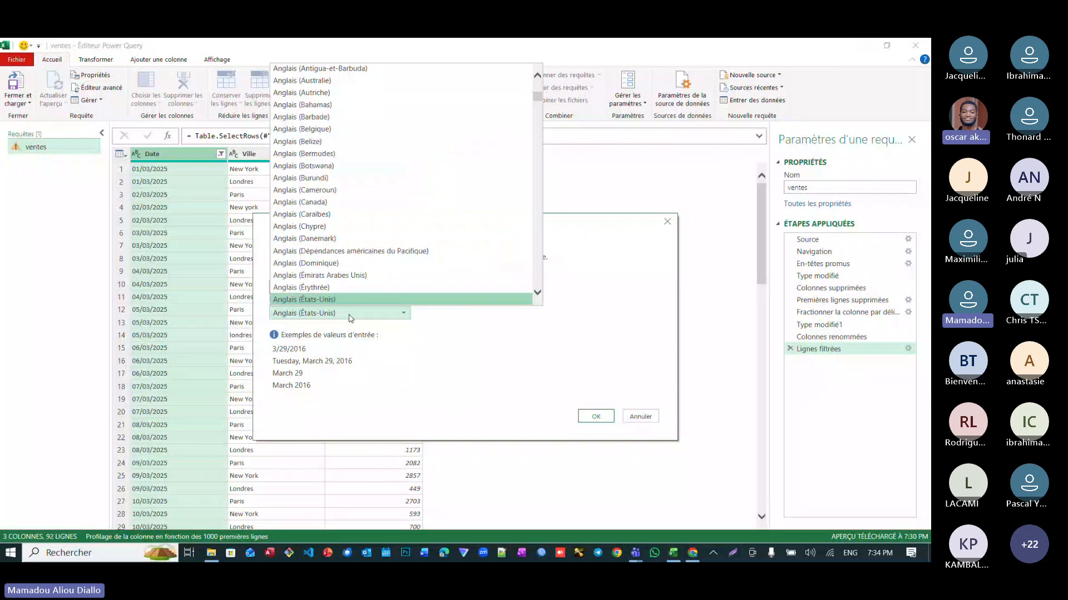
pyautogui.scroll(-15, 350, 317)
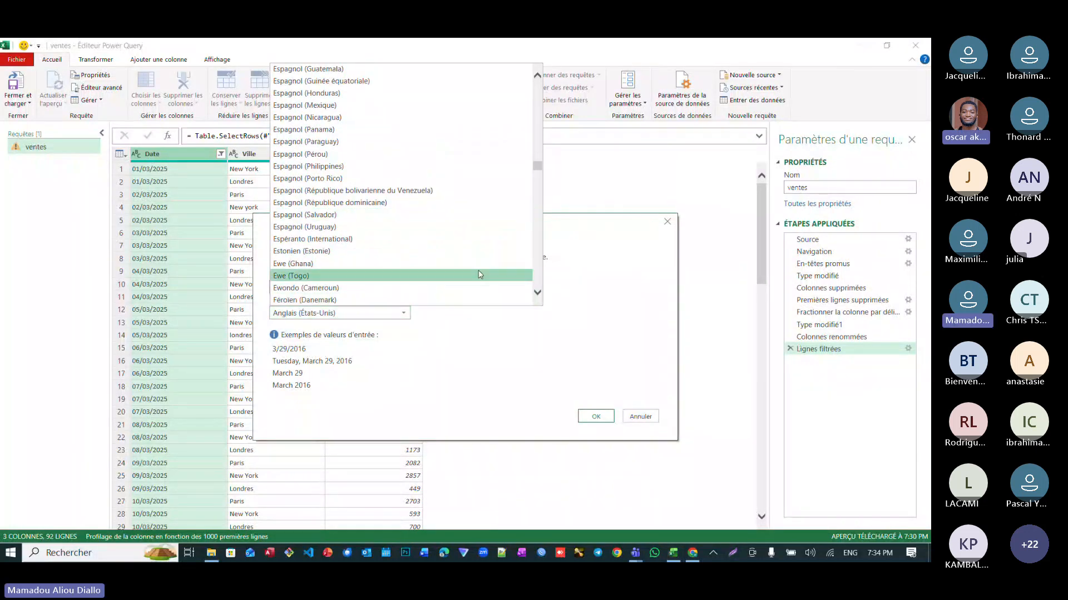
pyautogui.press('Down')
pyautogui.press('Down')
pyautogui.press('Down')
pyautogui.press('Down')
pyautogui.press('Down')
pyautogui.press('Down')
pyautogui.press('Down')
pyautogui.press('Down')
pyautogui.press('Down')
pyautogui.press('Down')
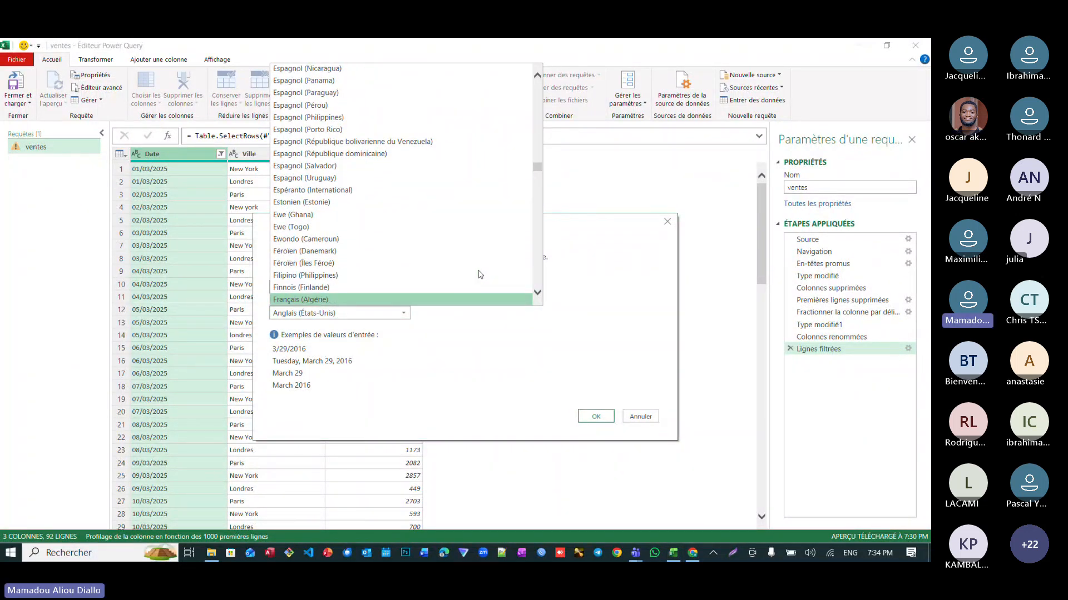
pyautogui.press('Down')
pyautogui.press('Down')
pyautogui.press('Down')
pyautogui.press('Down')
pyautogui.press('Down')
pyautogui.press('Down')
pyautogui.press('Down')
pyautogui.press('Down')
pyautogui.press('Down')
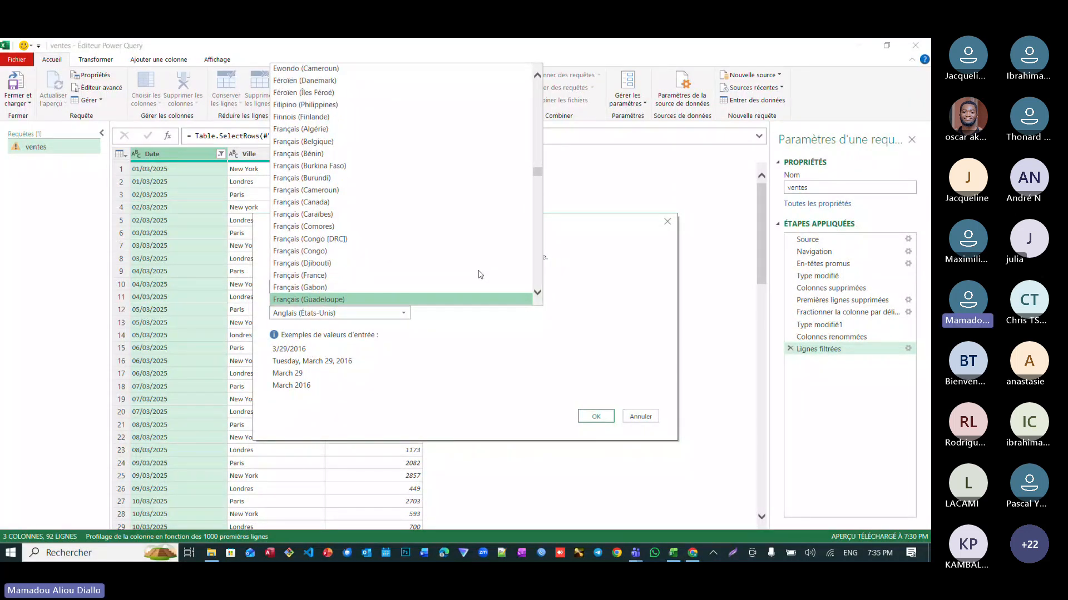
pyautogui.press('Down')
pyautogui.press('Down')
pyautogui.press('Return')
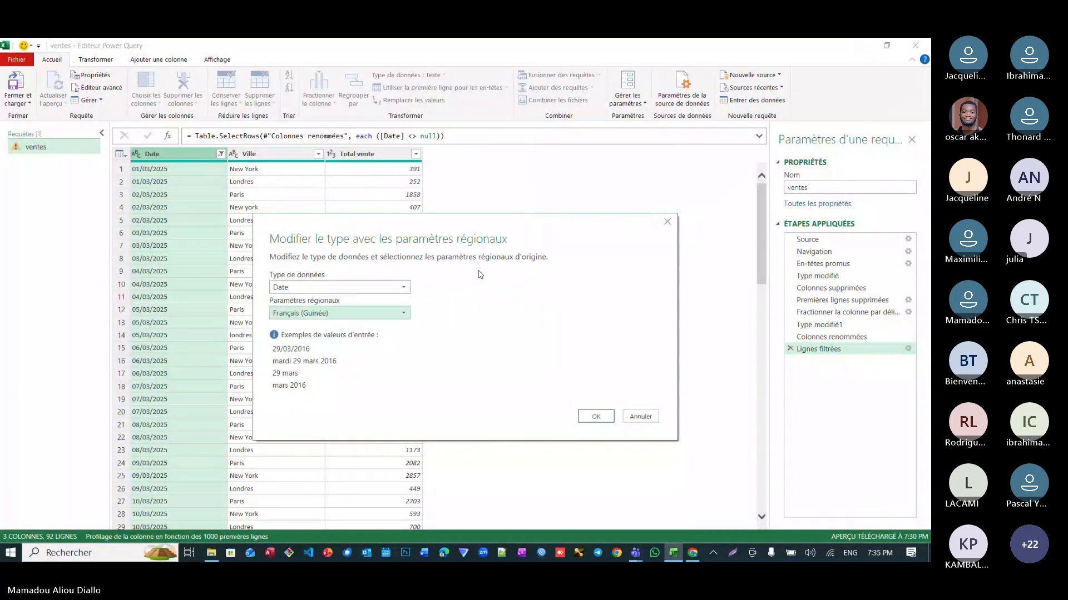
pyautogui.click(592, 417)
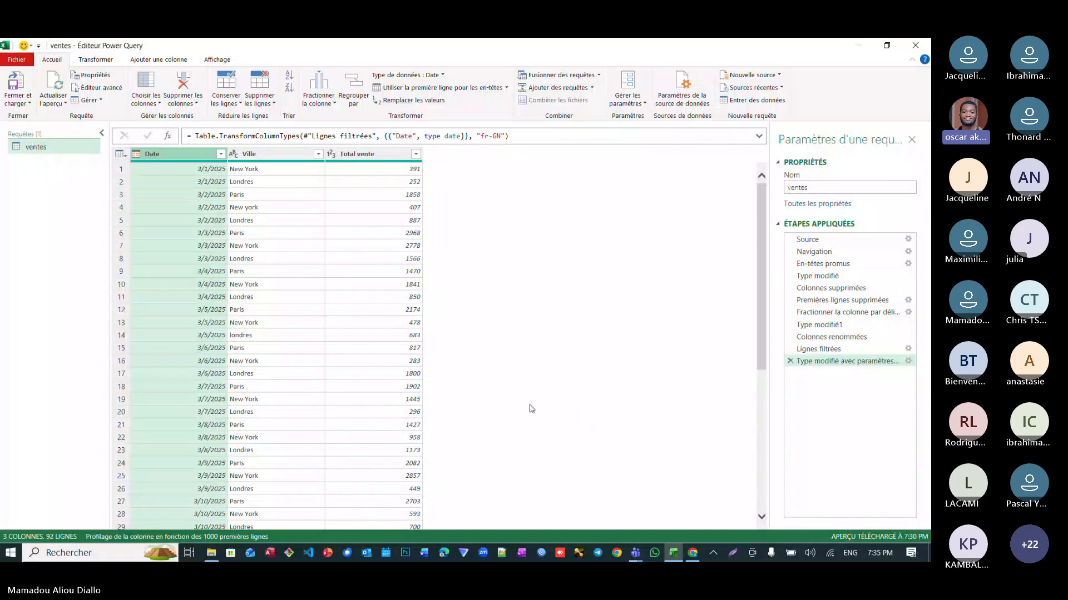
pyautogui.scroll(-6, 240, 347)
pyautogui.scroll(-15, 240, 346)
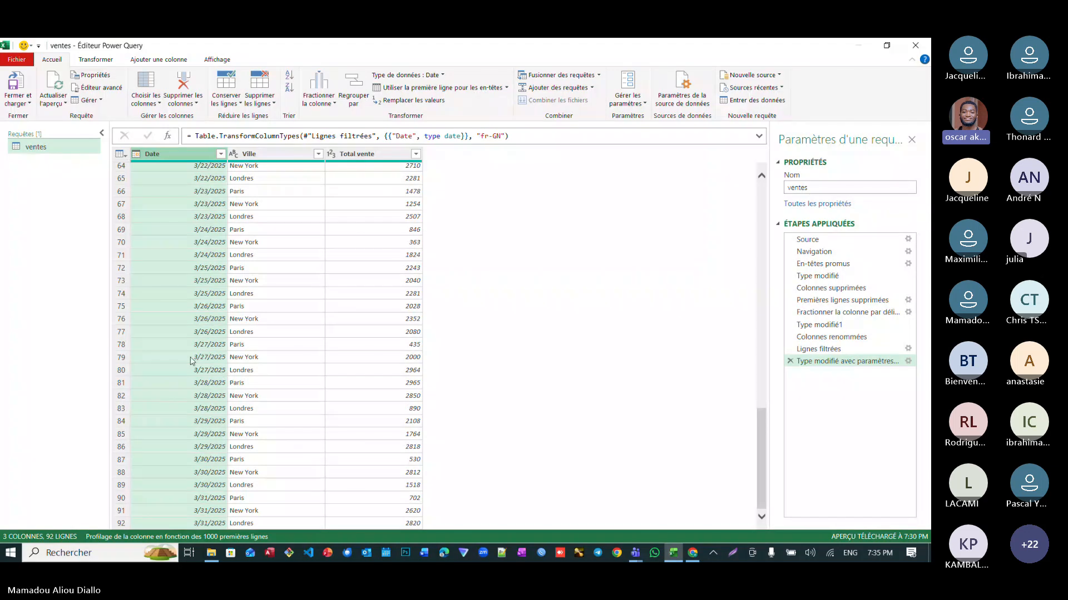
pyautogui.scroll(18, 197, 329)
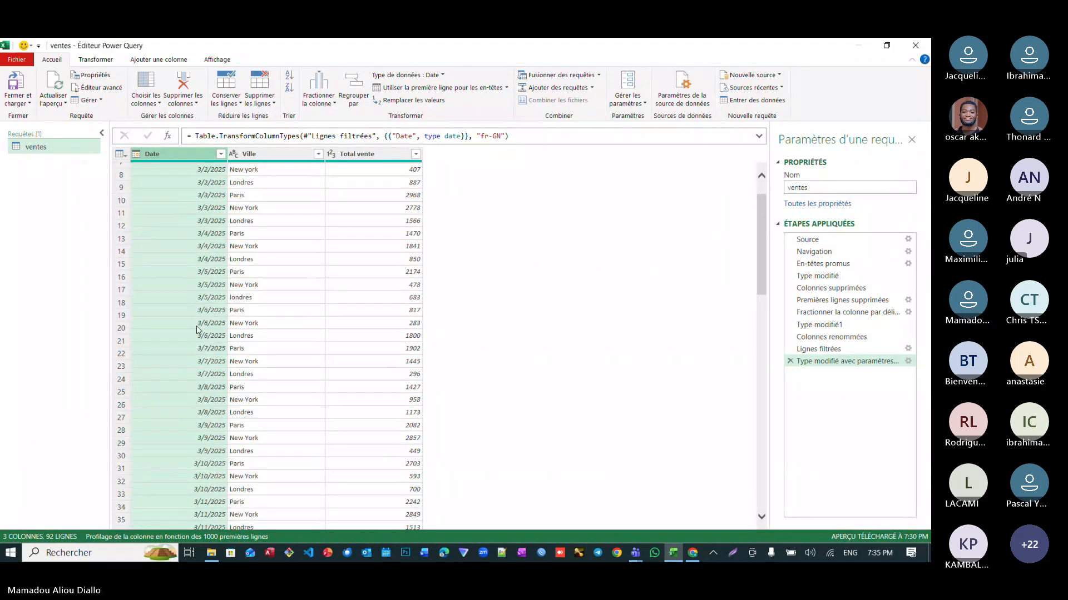
pyautogui.scroll(2, 197, 330)
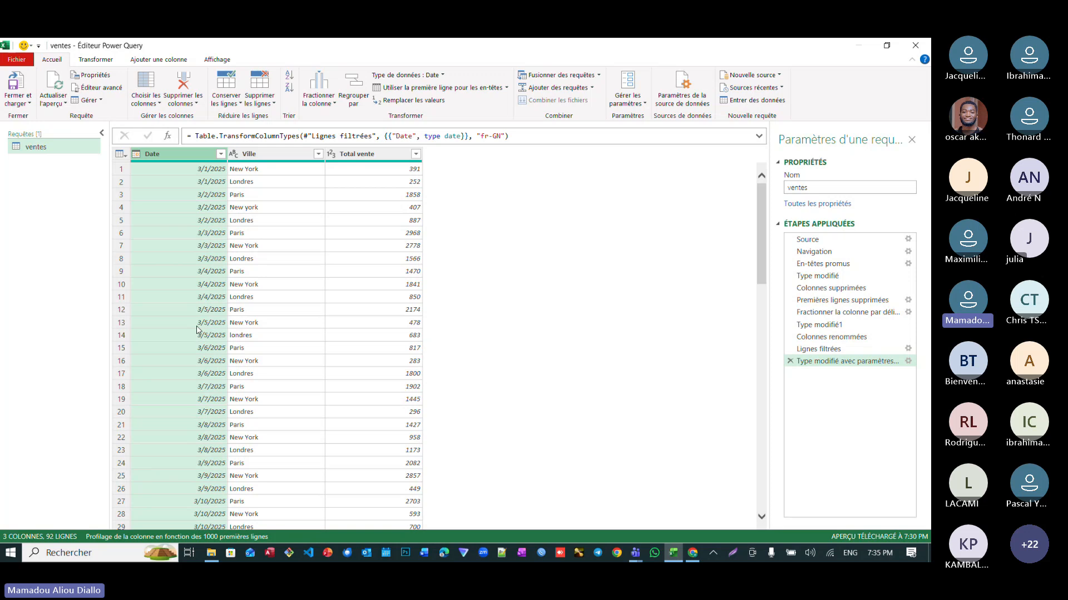
# Load the ventes query as a table into the existing worksheet Feuil1, starting at cell B1
pyautogui.press('super+a')
pyautogui.press('super+a')
pyautogui.click(24, 105)
pyautogui.click(58, 131)
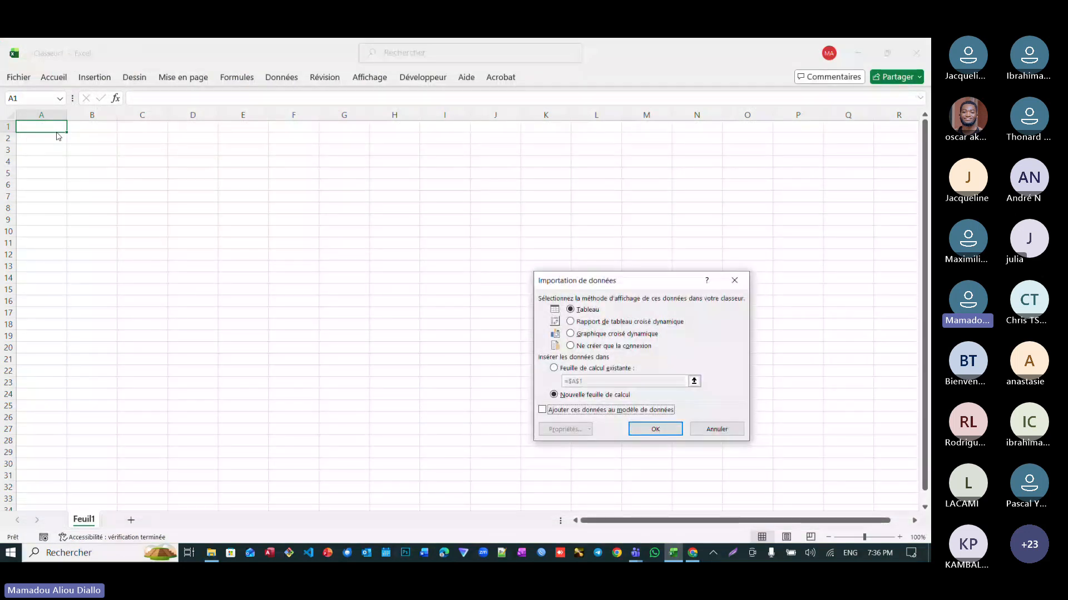
pyautogui.click(579, 368)
pyautogui.press('BackSpace')
pyautogui.press('BackSpace')
pyautogui.press('BackSpace')
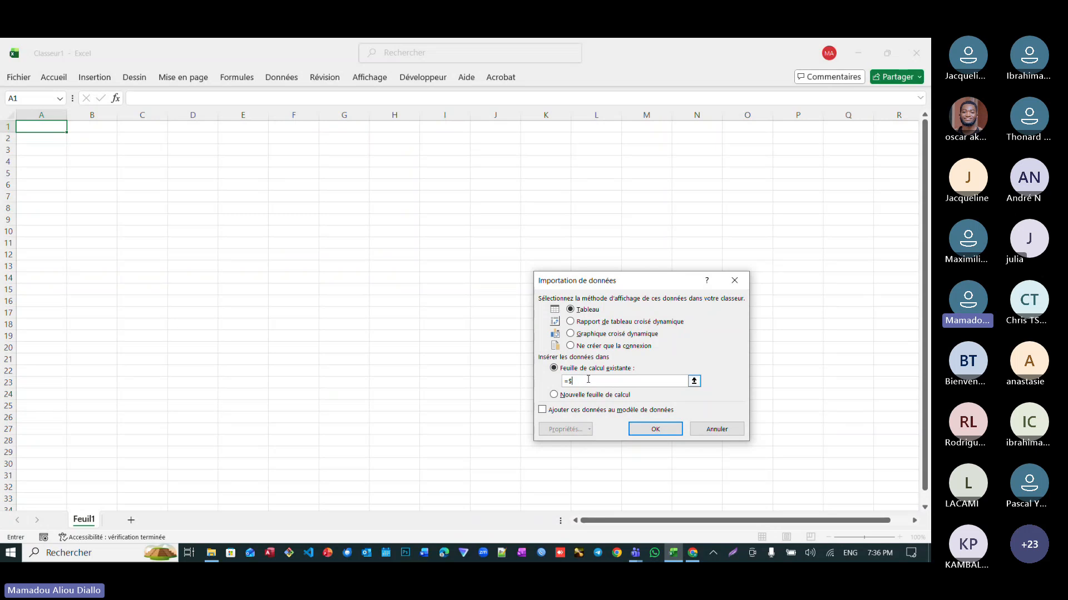
pyautogui.press('BackSpace')
pyautogui.press('BackSpace')
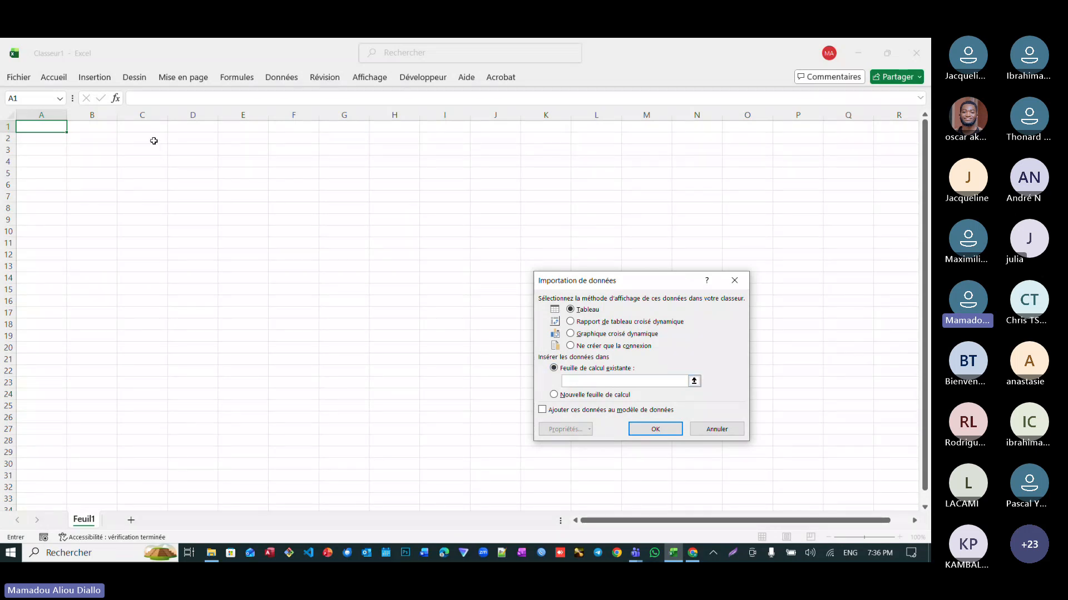
pyautogui.click(90, 125)
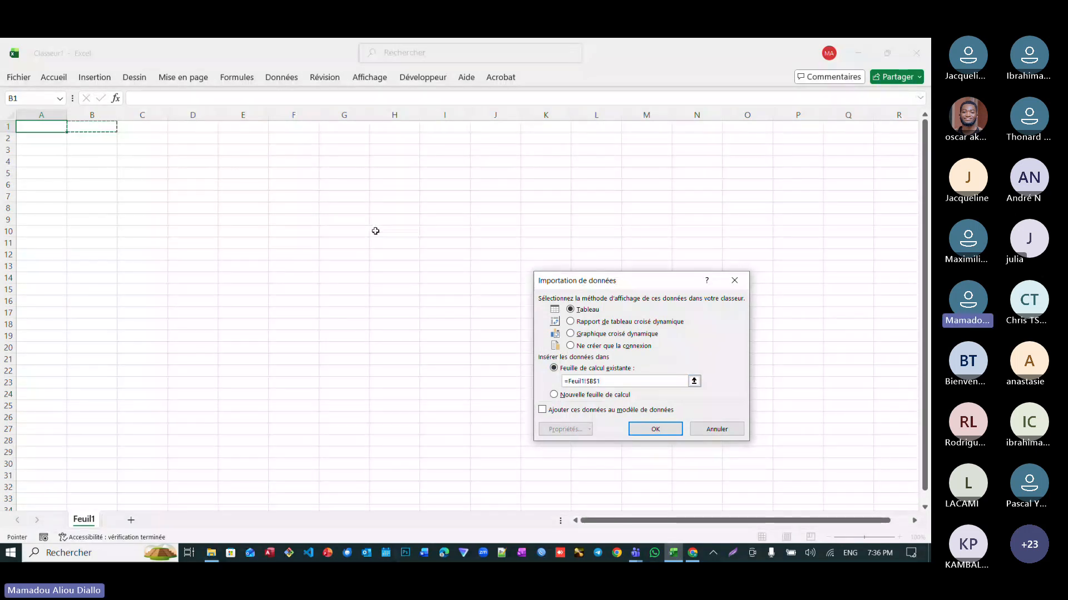
pyautogui.click(647, 427)
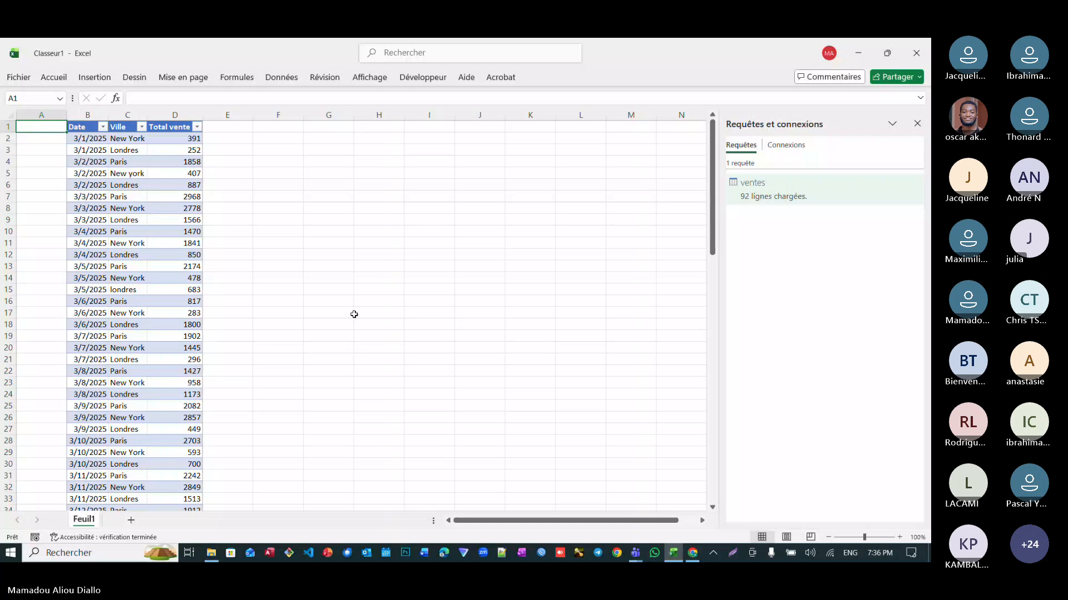
# Examine the rows of the loaded ventes table in the worksheet
pyautogui.scroll(-11, 353, 314)
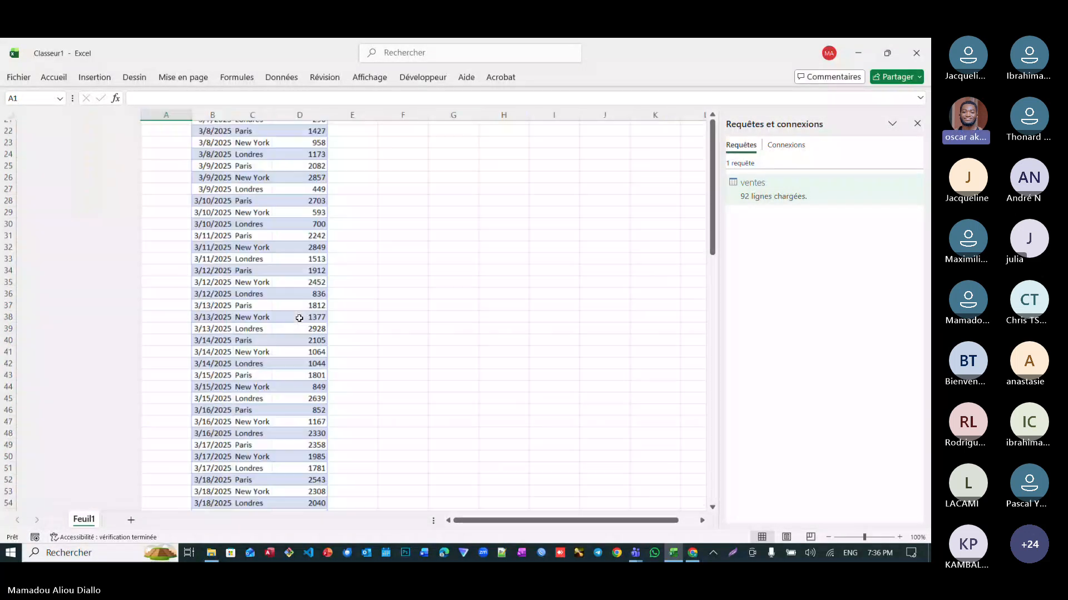
pyautogui.scroll(-3, 299, 319)
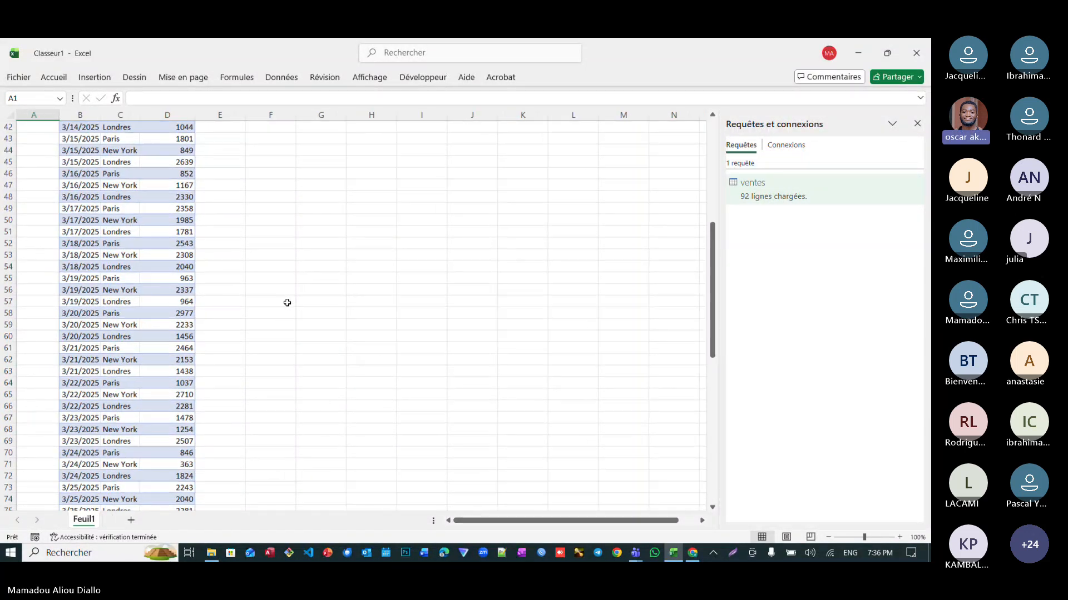
pyautogui.scroll(4, 289, 272)
pyautogui.scroll(8, 289, 271)
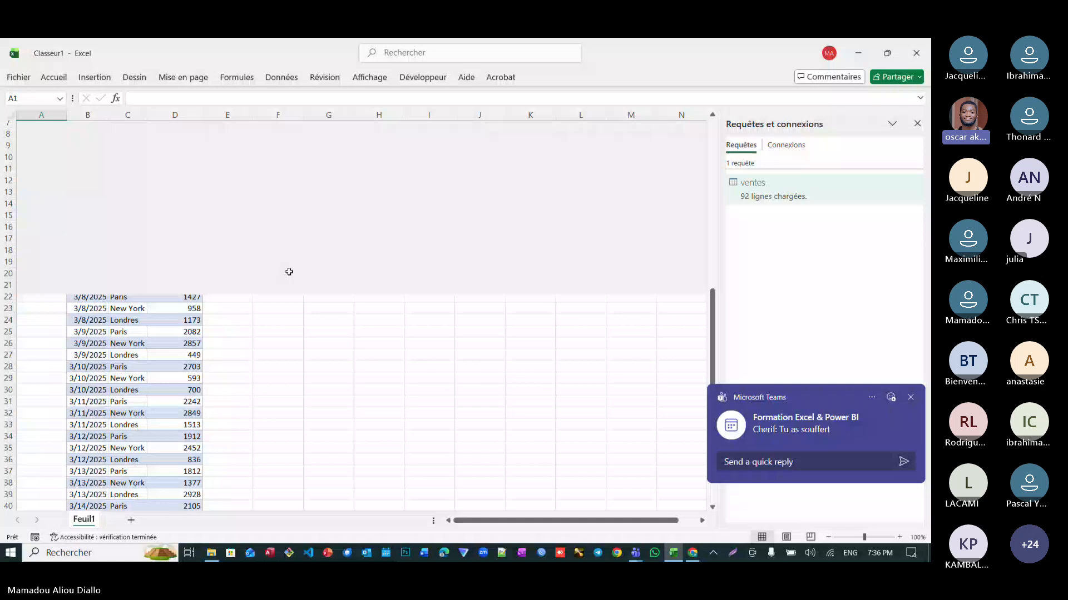
pyautogui.scroll(2, 244, 268)
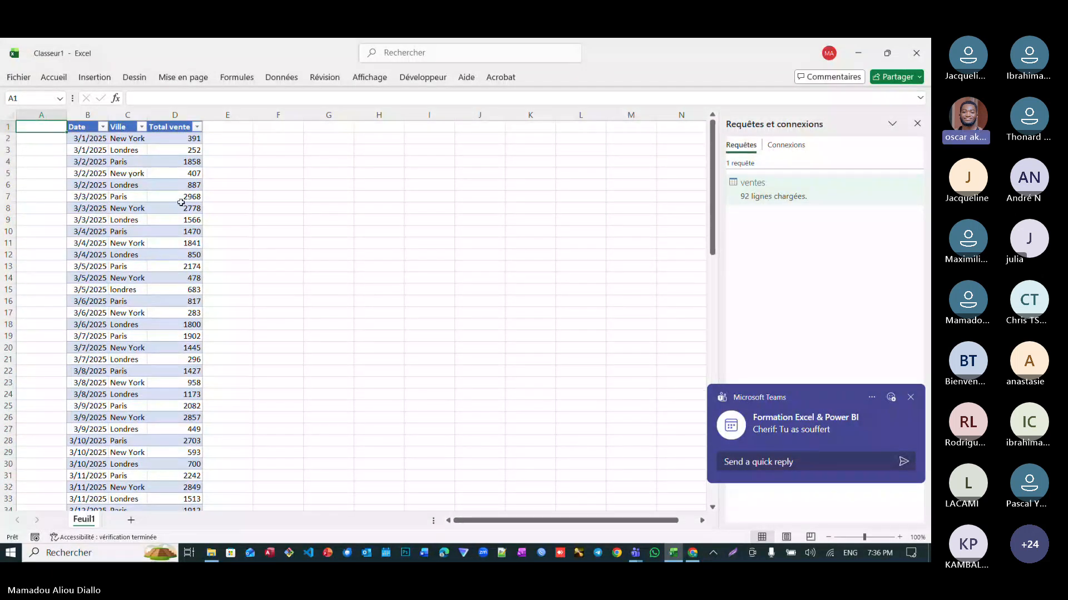
# Create a pivot table from the whole ventes table in a new worksheet
pyautogui.click(183, 199)
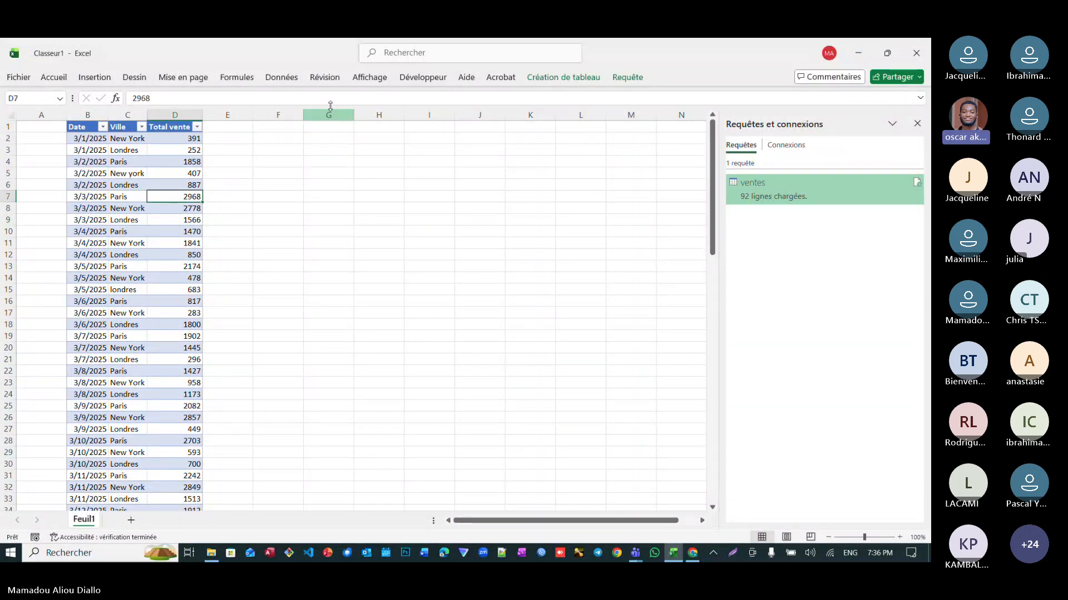
pyautogui.click(575, 84)
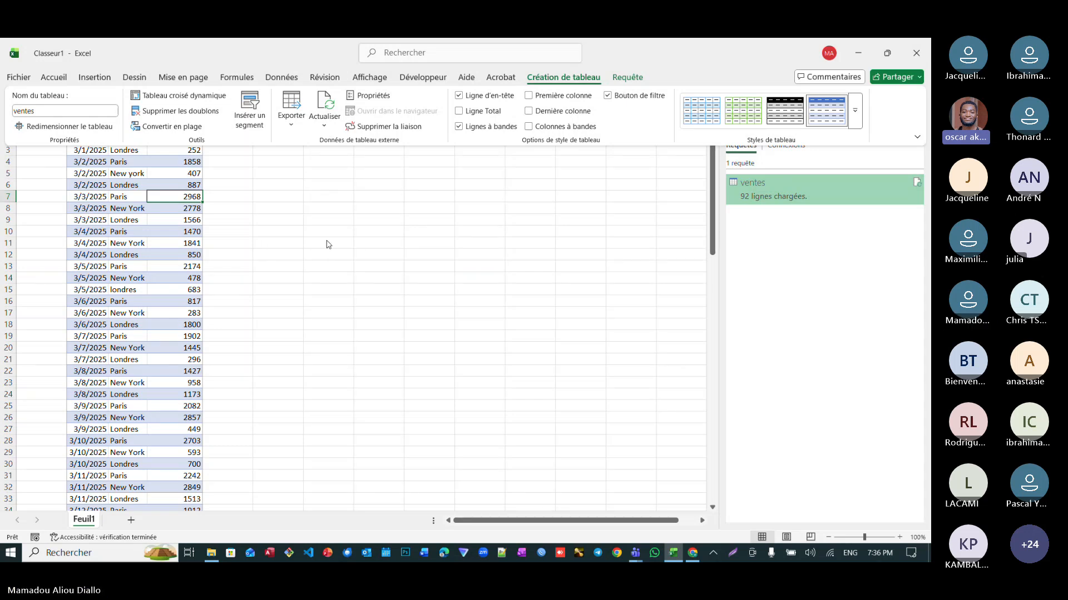
pyautogui.hotkey('ctrl', 'a')
pyautogui.click(619, 79)
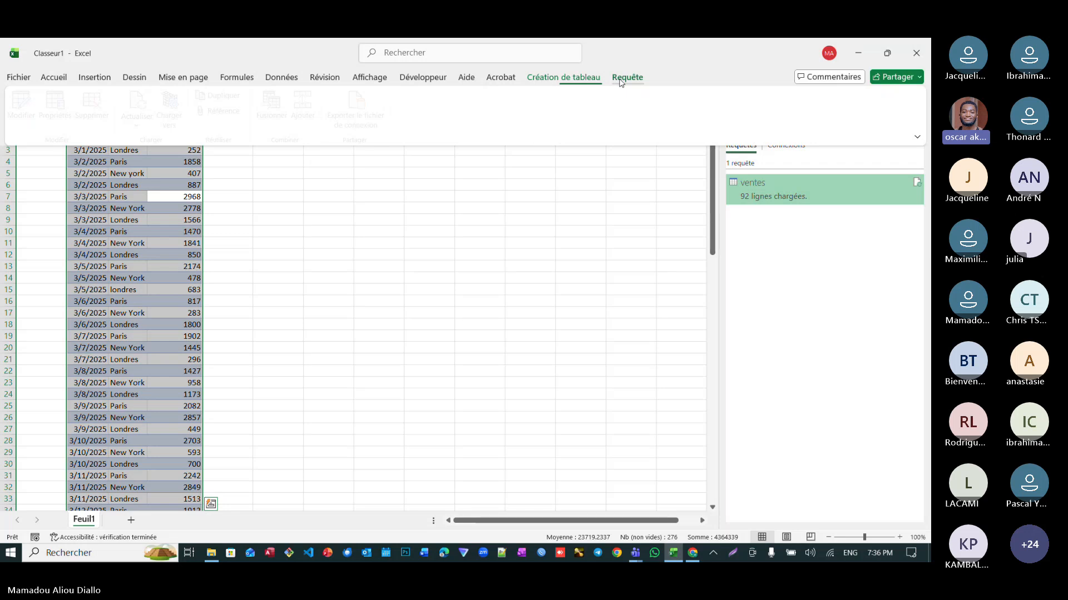
pyautogui.click(583, 82)
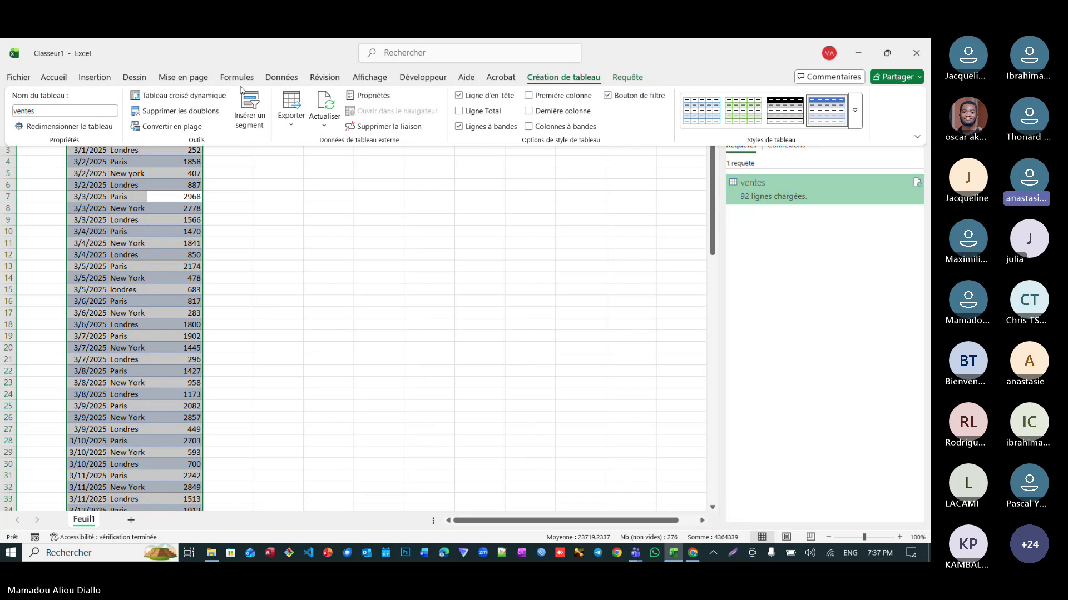
pyautogui.click(201, 94)
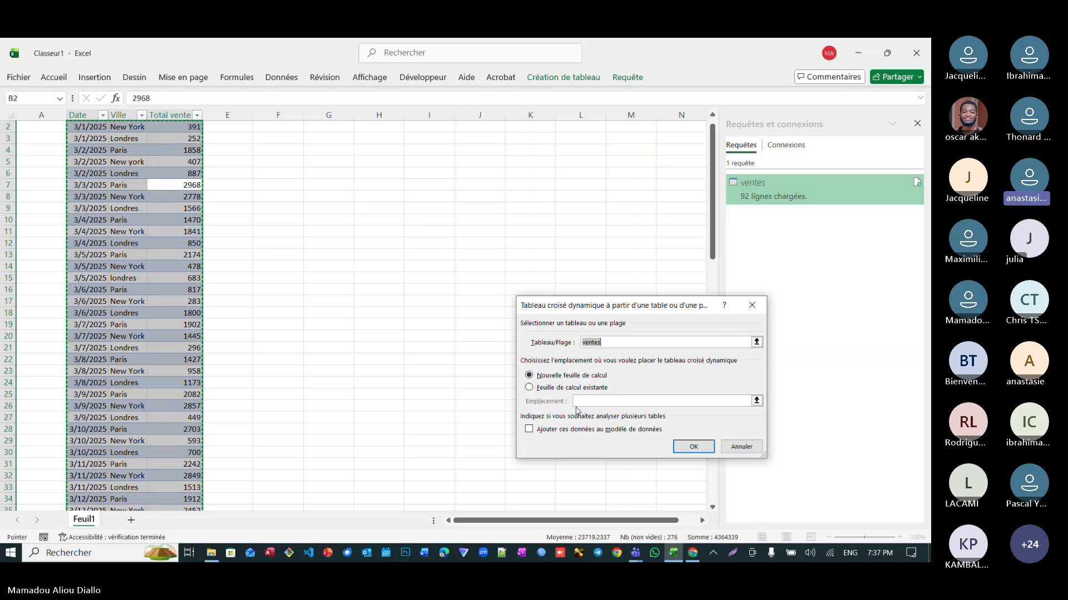
pyautogui.click(578, 388)
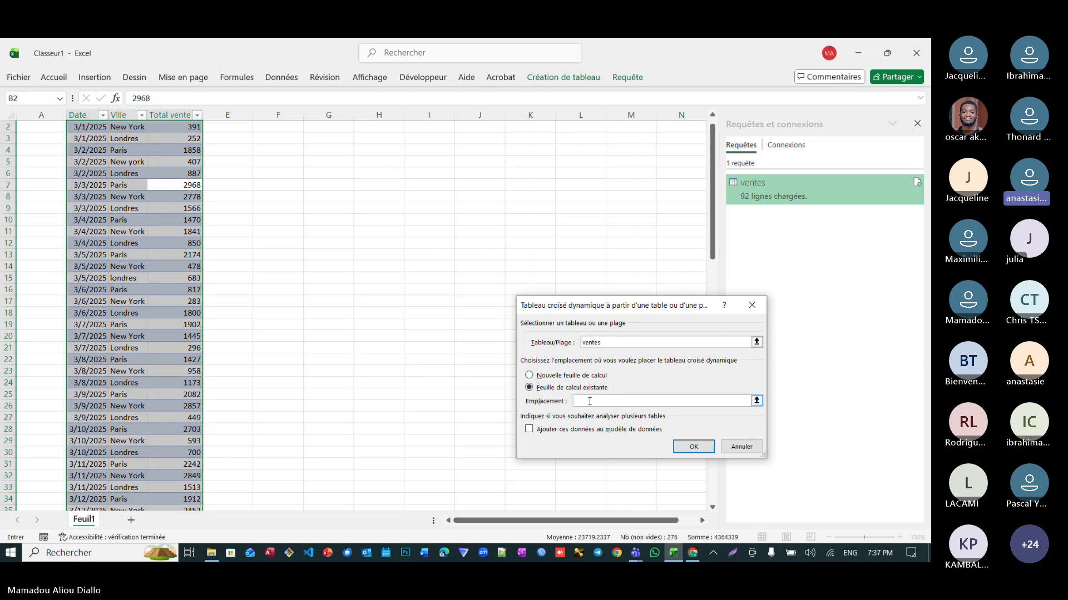
pyautogui.click(589, 378)
pyautogui.click(691, 447)
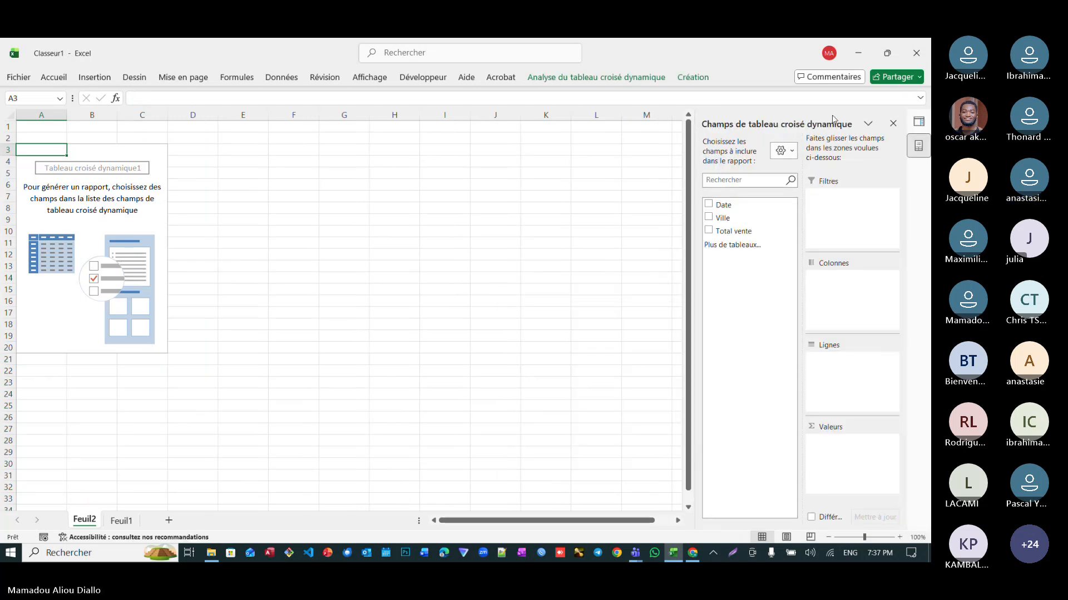
pyautogui.click(856, 59)
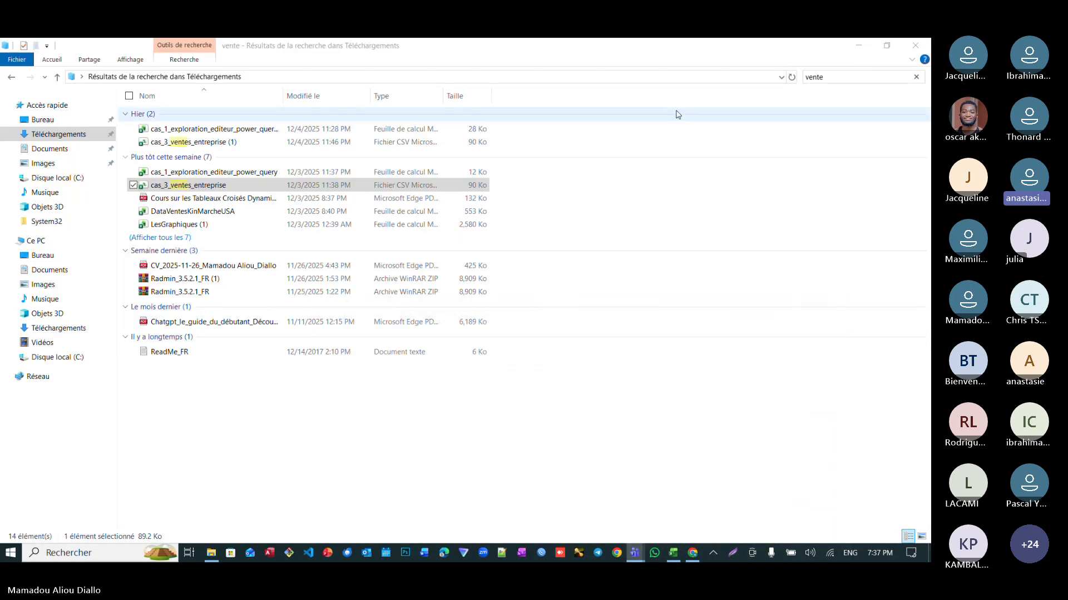
pyautogui.click(530, 56)
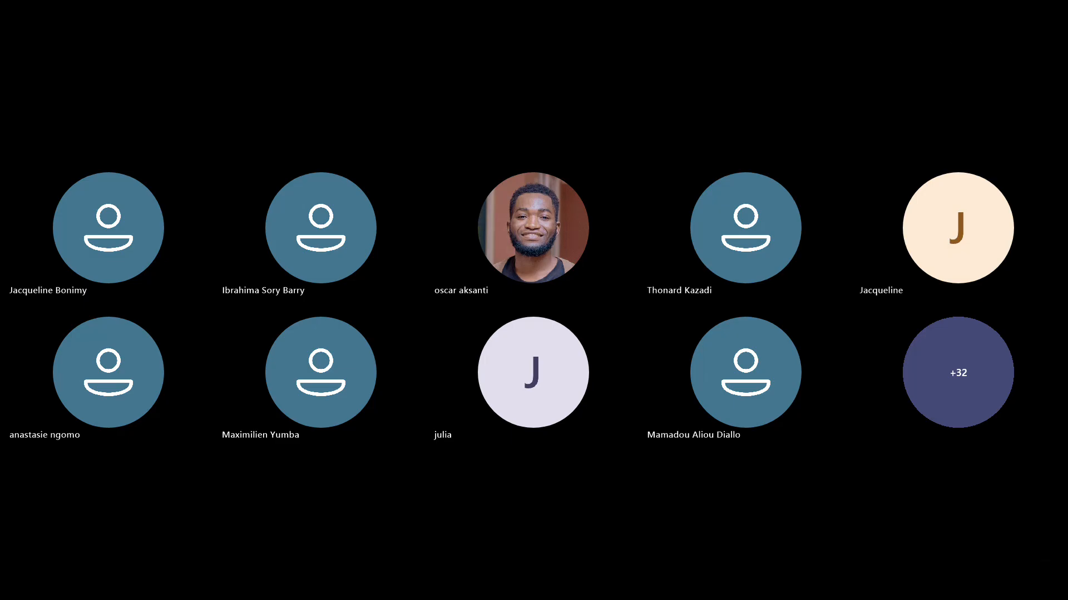
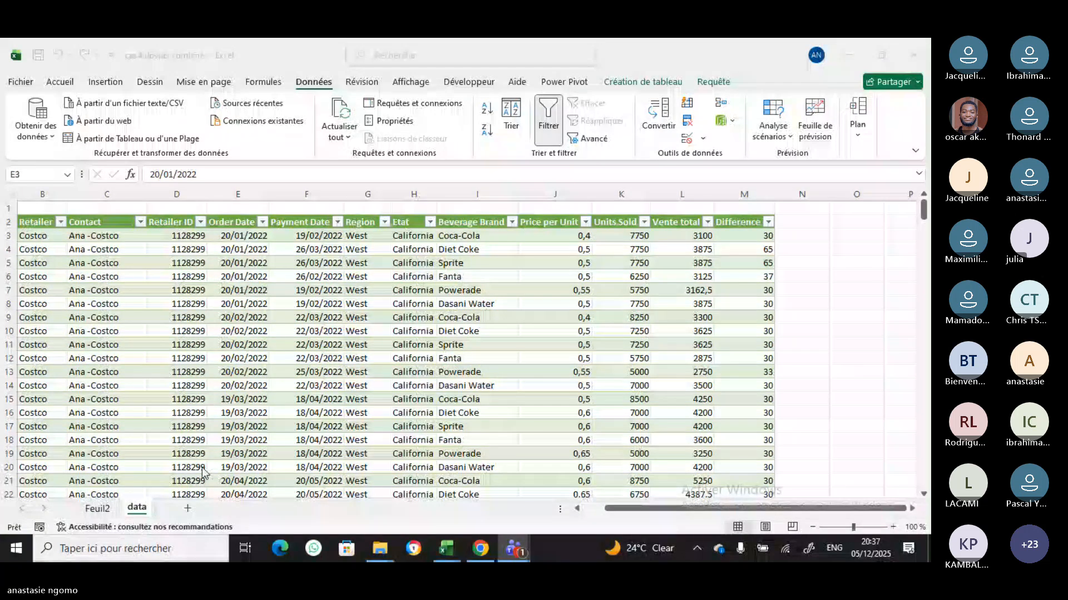
# Create a new blank workbook and maximize its window
pyautogui.doubleClick(15, 58)
pyautogui.click(77, 136)
pyautogui.click(99, 197)
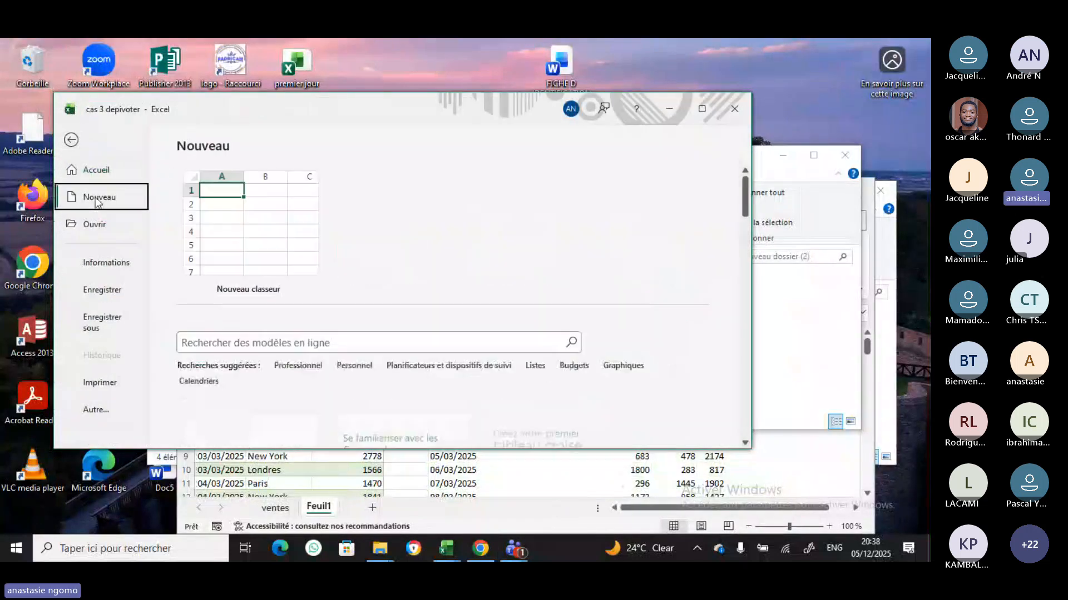
pyautogui.click(219, 216)
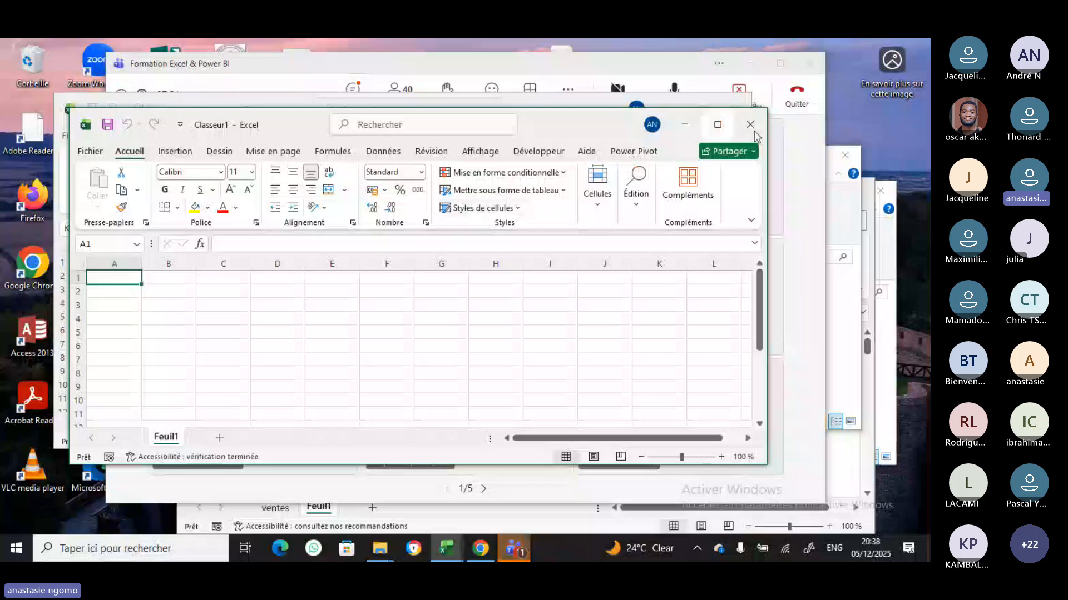
pyautogui.click(717, 124)
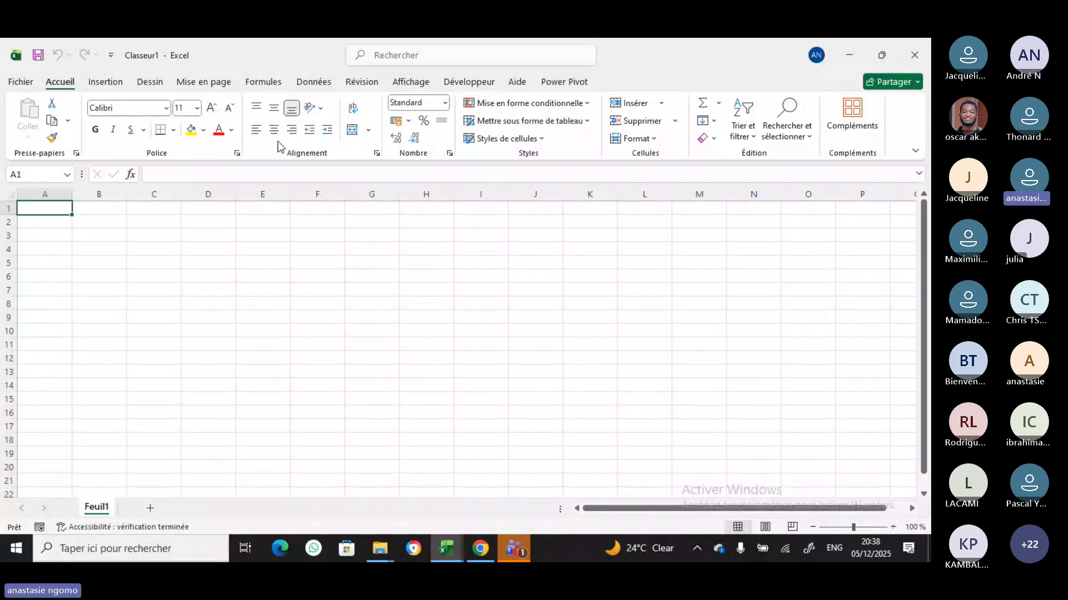
pyautogui.click(316, 83)
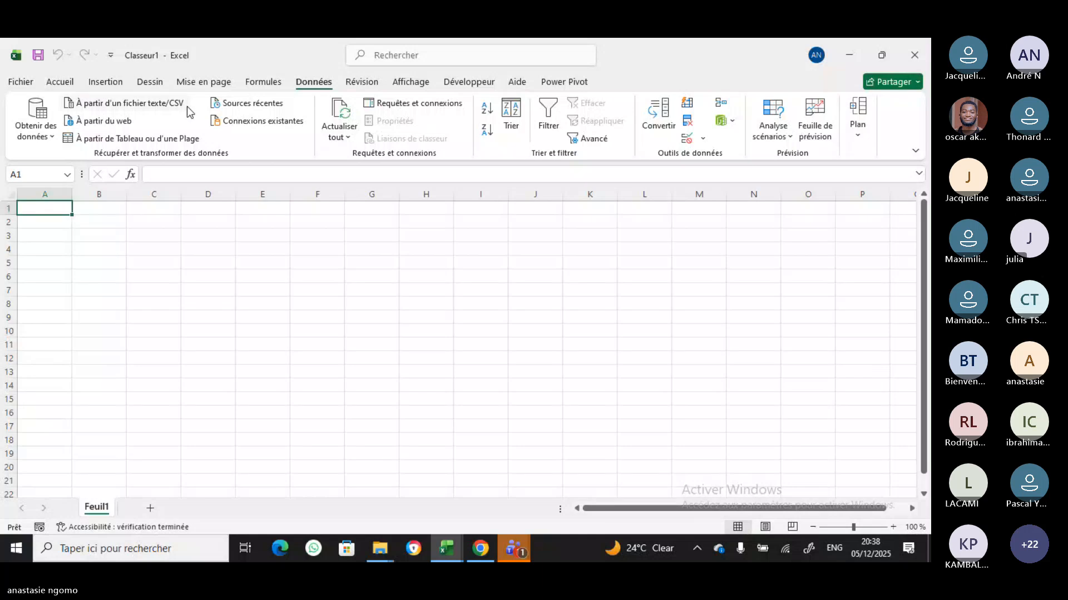
pyautogui.click(53, 135)
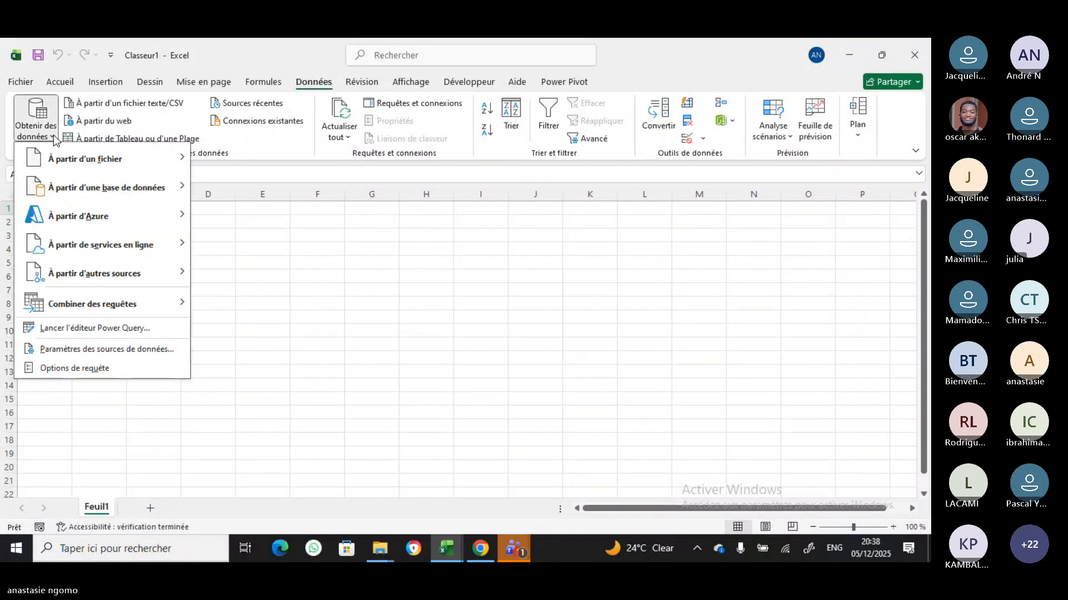
pyautogui.moveTo(67, 164)
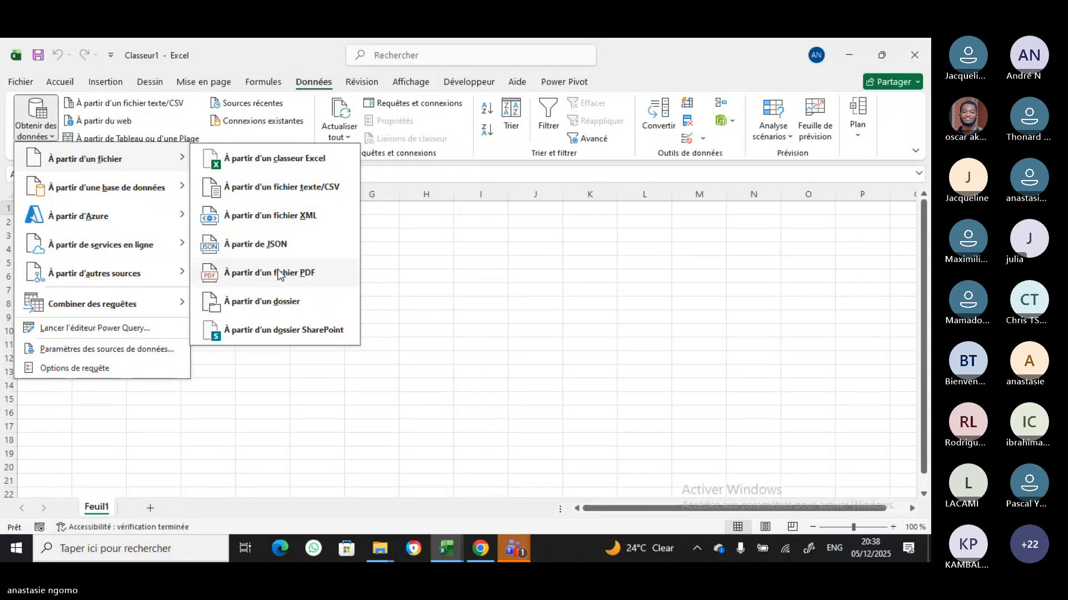
pyautogui.click(264, 301)
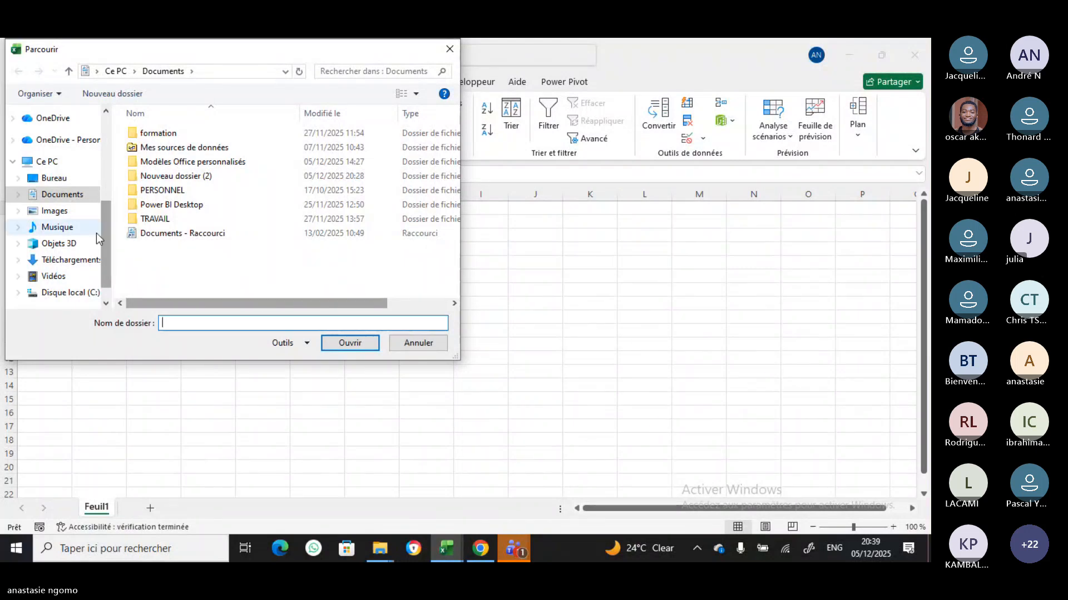
pyautogui.click(64, 196)
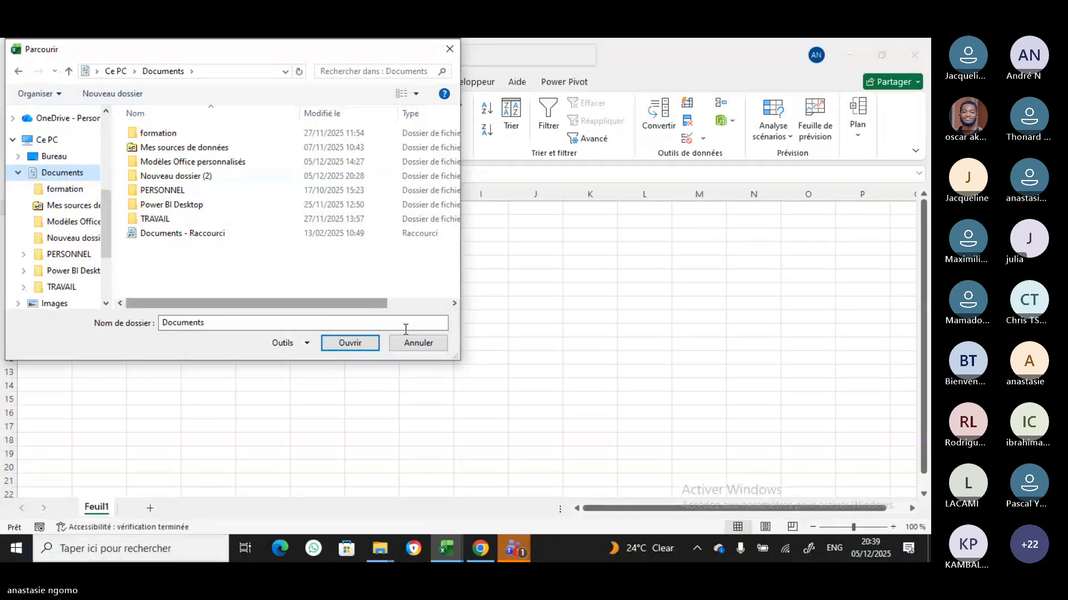
pyautogui.click(431, 349)
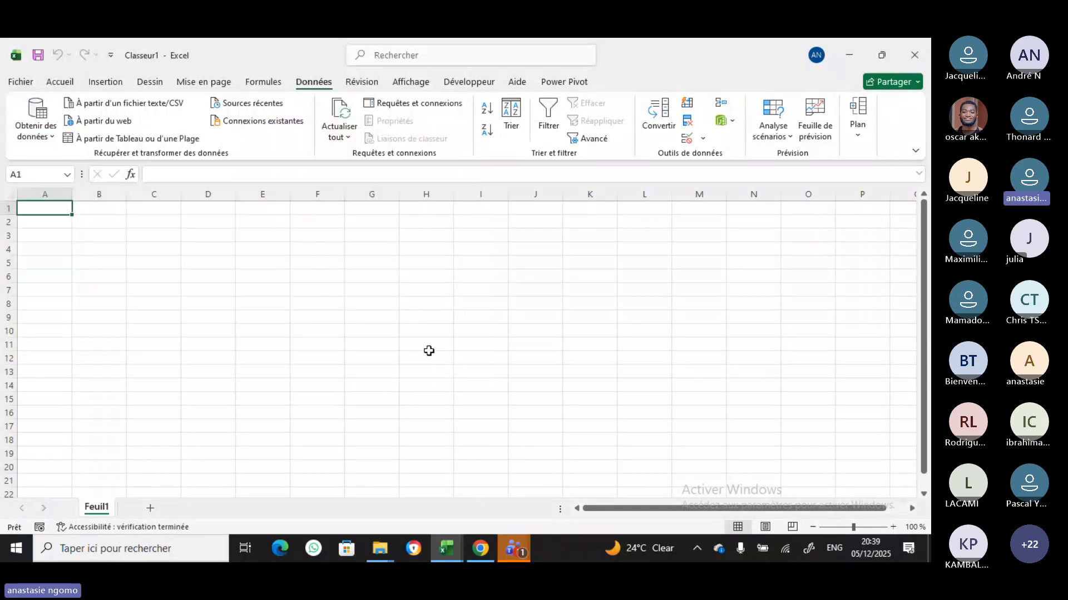
# Start an import from a PDF file and look through the files in the Documents folder for a suitable source
pyautogui.click(53, 136)
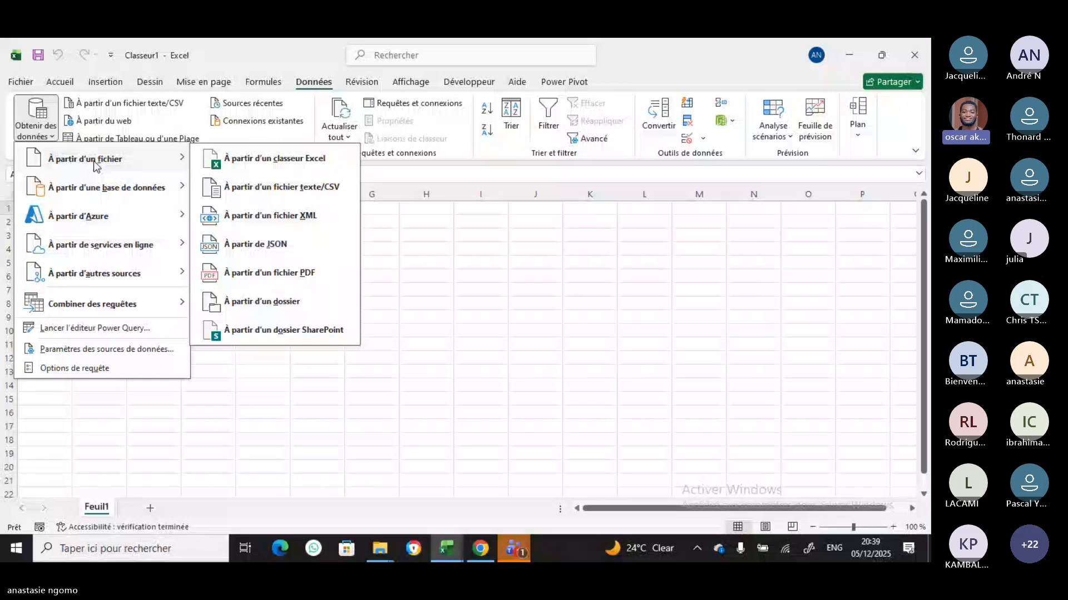
pyautogui.click(245, 270)
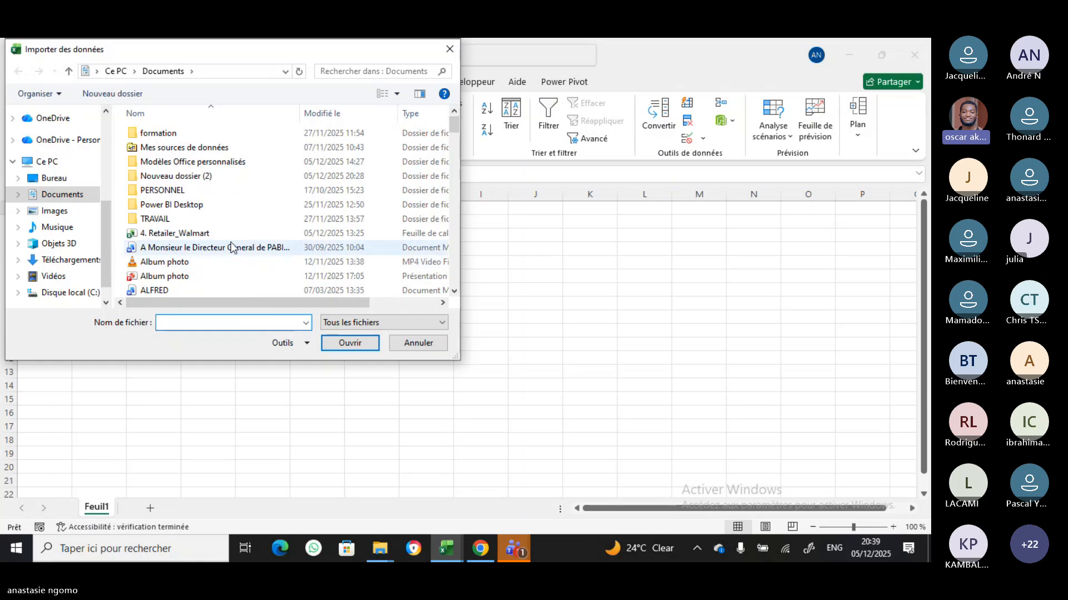
pyautogui.click(455, 291)
pyautogui.click(455, 292)
pyautogui.click(455, 292)
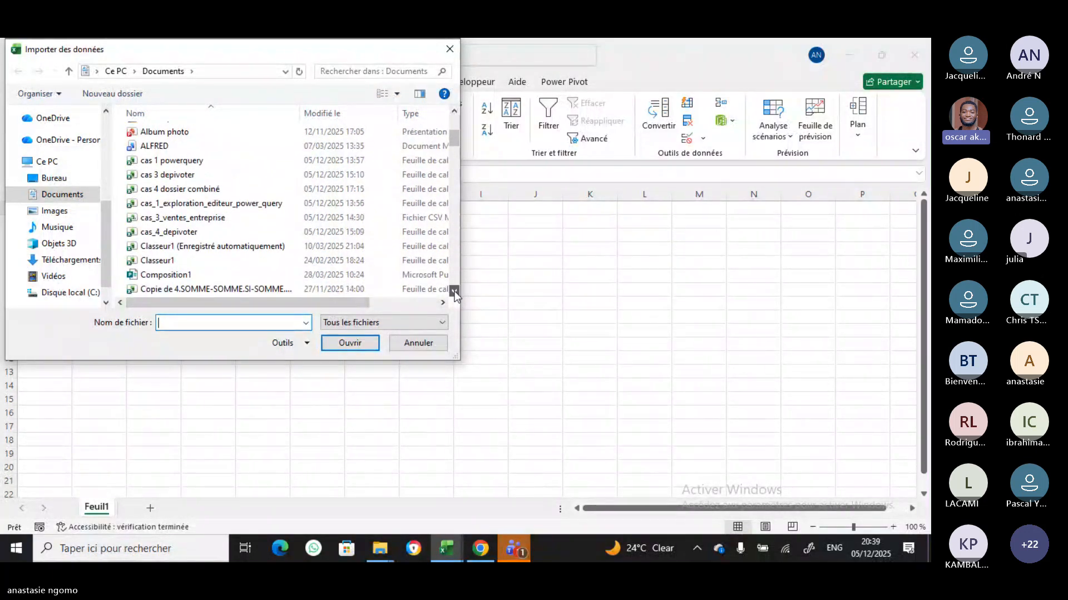
pyautogui.click(455, 292)
pyautogui.click(454, 292)
pyautogui.click(455, 292)
pyautogui.click(455, 291)
pyautogui.click(454, 292)
pyautogui.click(455, 292)
pyautogui.click(455, 292)
pyautogui.click(455, 292)
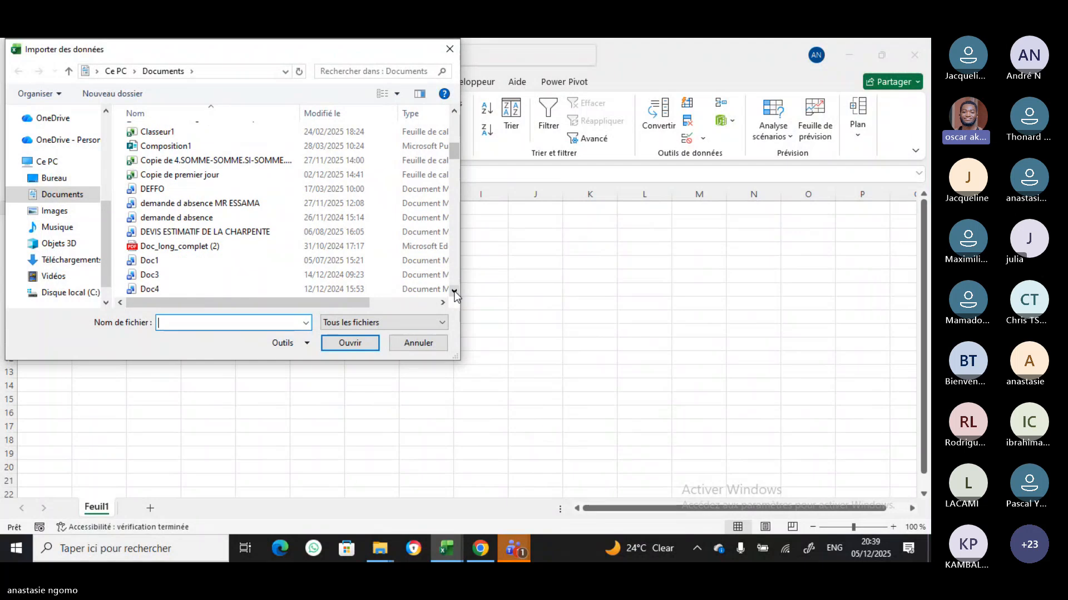
pyautogui.click(455, 292)
pyautogui.click(455, 292)
pyautogui.click(455, 292)
pyautogui.click(455, 292)
pyautogui.click(455, 291)
pyautogui.click(455, 292)
pyautogui.click(455, 292)
pyautogui.click(455, 292)
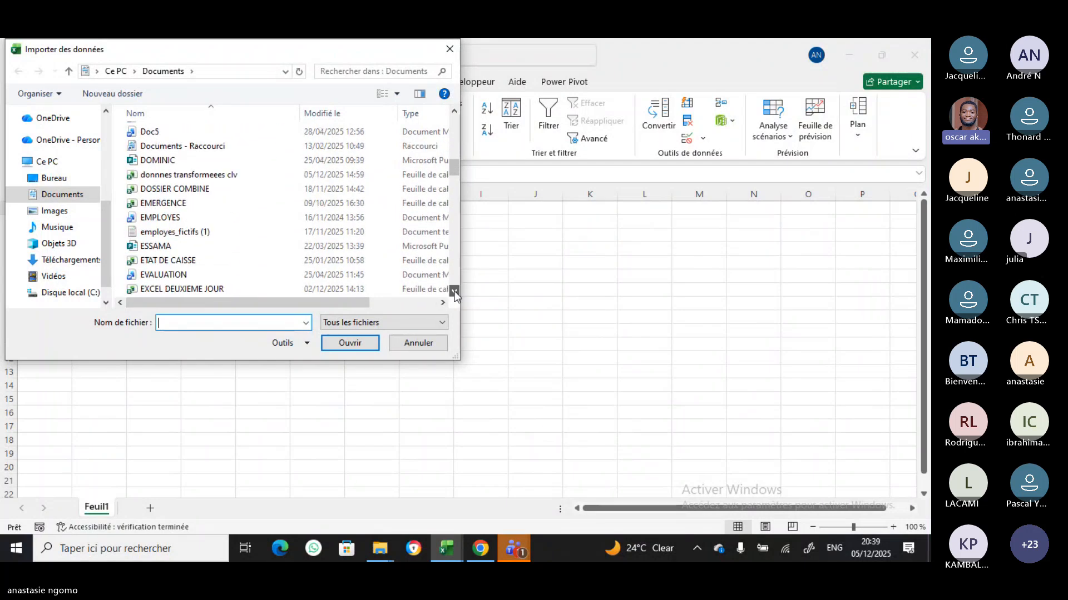
pyautogui.click(455, 292)
pyautogui.click(455, 292)
pyautogui.click(455, 292)
pyautogui.click(455, 292)
pyautogui.click(455, 292)
pyautogui.click(455, 292)
pyautogui.click(455, 292)
pyautogui.click(455, 292)
pyautogui.click(455, 292)
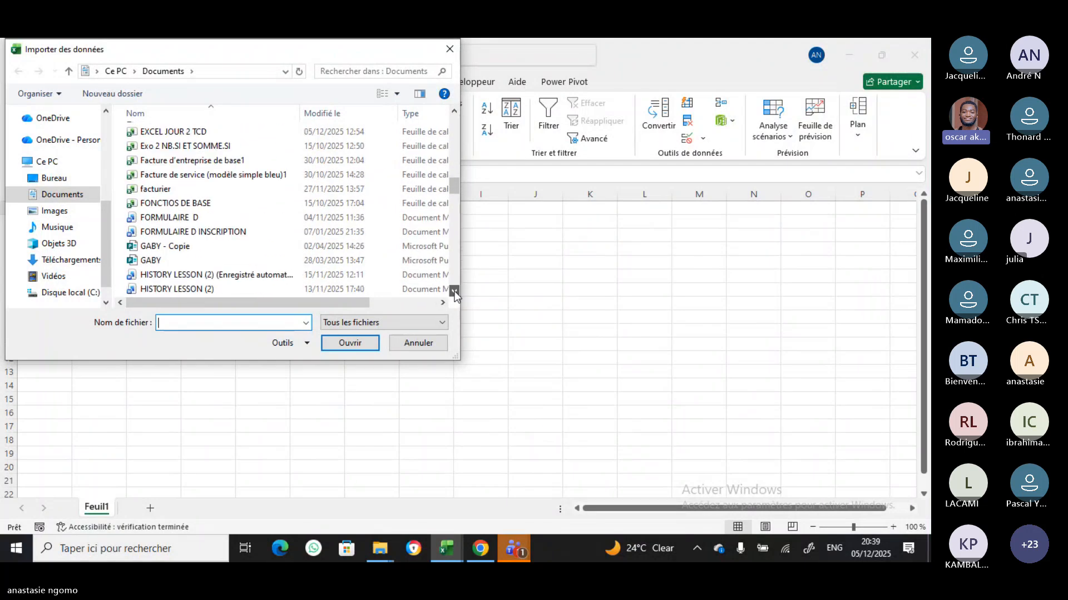
pyautogui.click(455, 292)
pyautogui.click(454, 291)
pyautogui.click(455, 292)
pyautogui.click(455, 292)
pyautogui.click(454, 292)
pyautogui.click(455, 292)
pyautogui.click(455, 292)
pyautogui.click(455, 292)
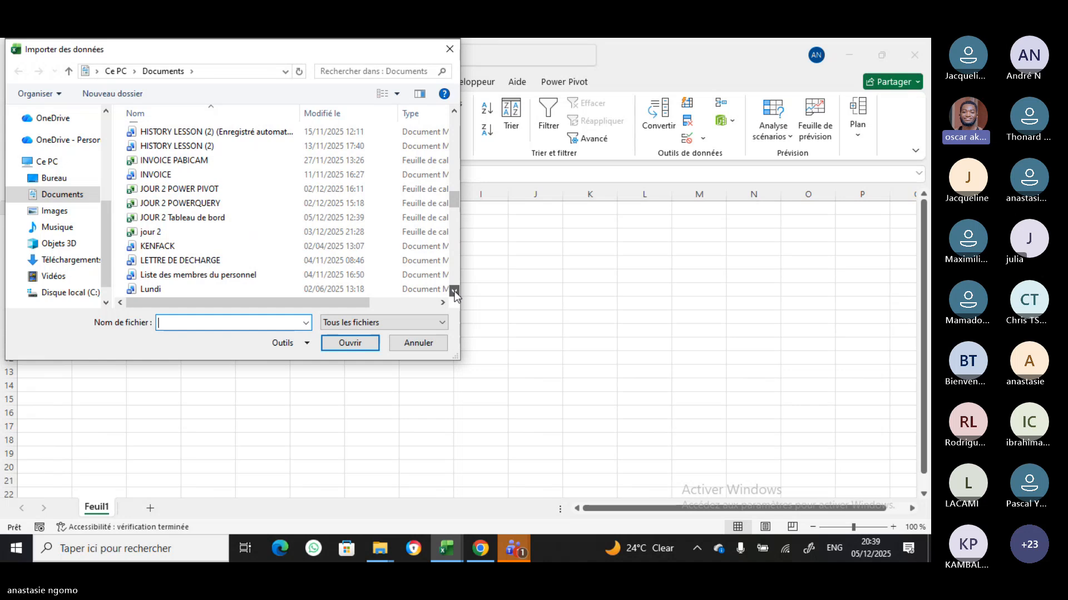
pyautogui.click(455, 292)
pyautogui.click(455, 292)
pyautogui.click(455, 292)
pyautogui.click(455, 291)
pyautogui.click(454, 292)
pyautogui.click(455, 292)
pyautogui.click(455, 292)
pyautogui.click(455, 292)
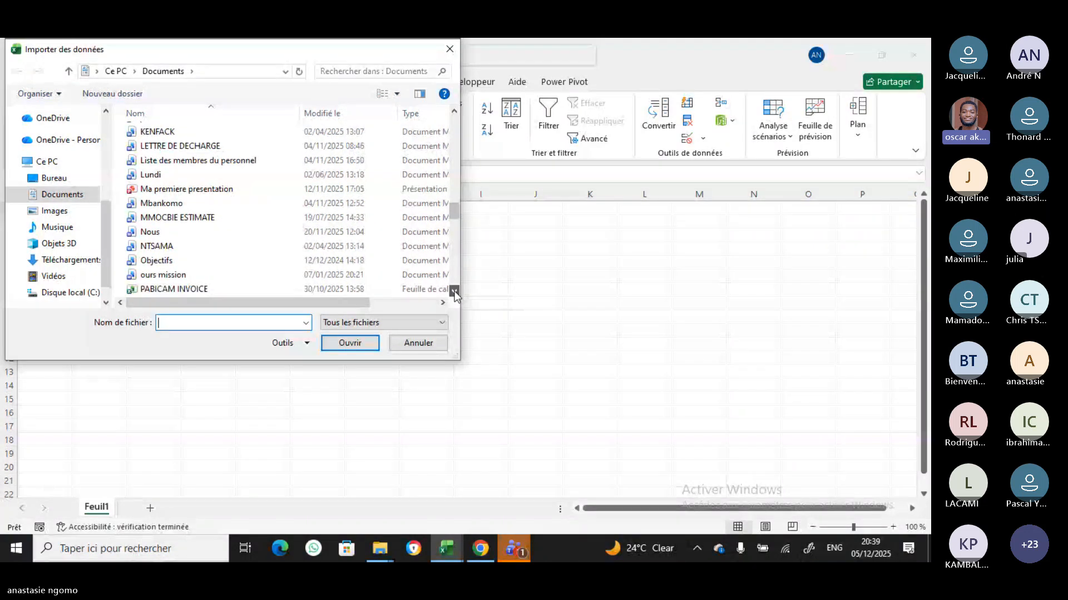
pyautogui.click(455, 292)
pyautogui.click(455, 292)
pyautogui.click(455, 292)
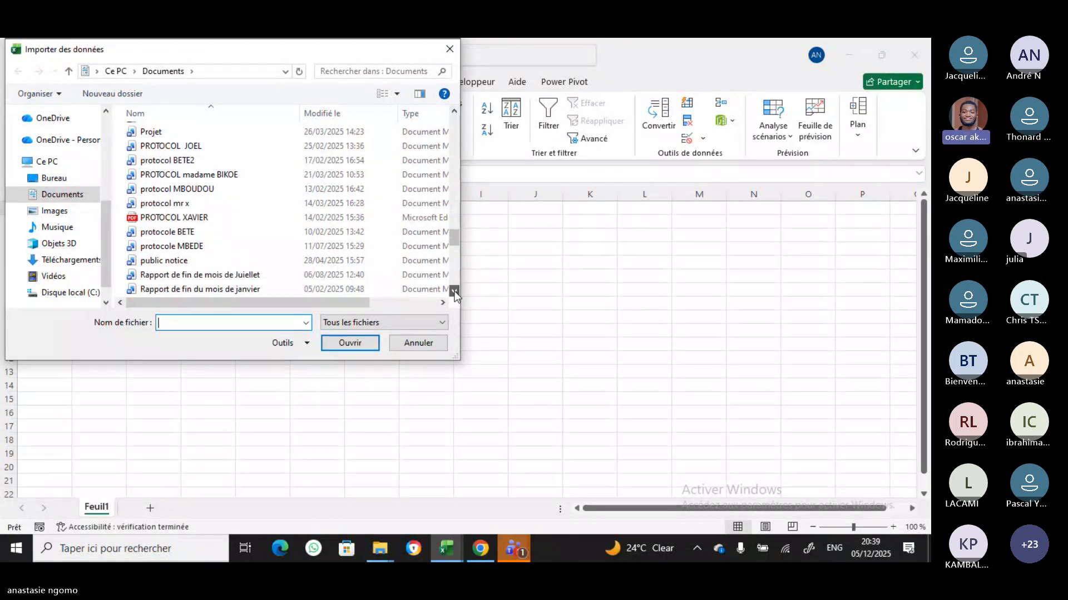
pyautogui.click(455, 293)
pyautogui.click(455, 292)
pyautogui.click(455, 292)
pyautogui.click(454, 292)
pyautogui.click(455, 293)
pyautogui.click(455, 292)
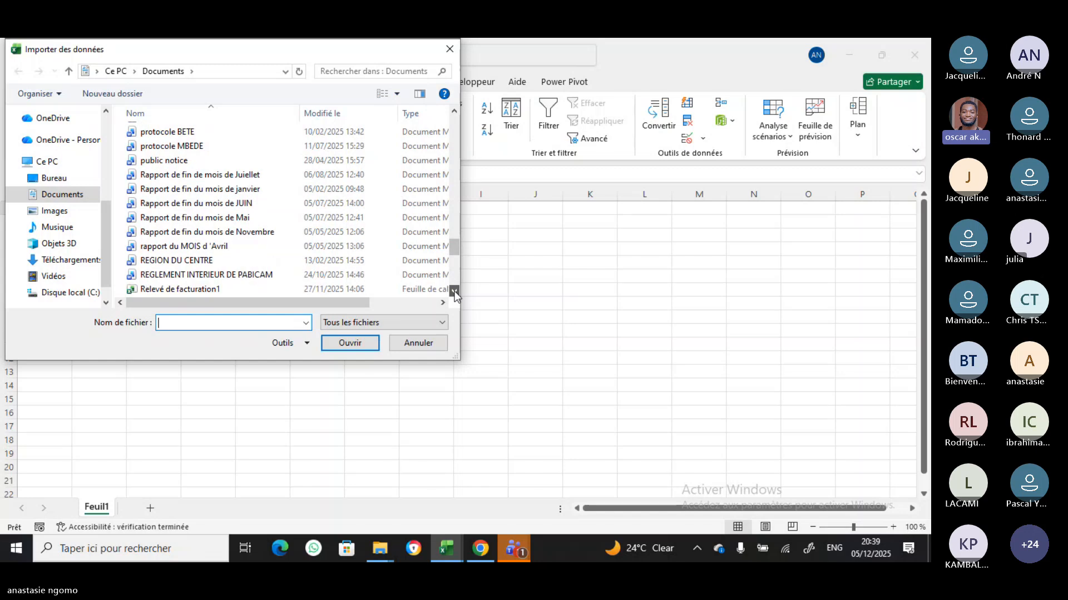
pyautogui.click(455, 292)
pyautogui.click(455, 292)
pyautogui.click(455, 111)
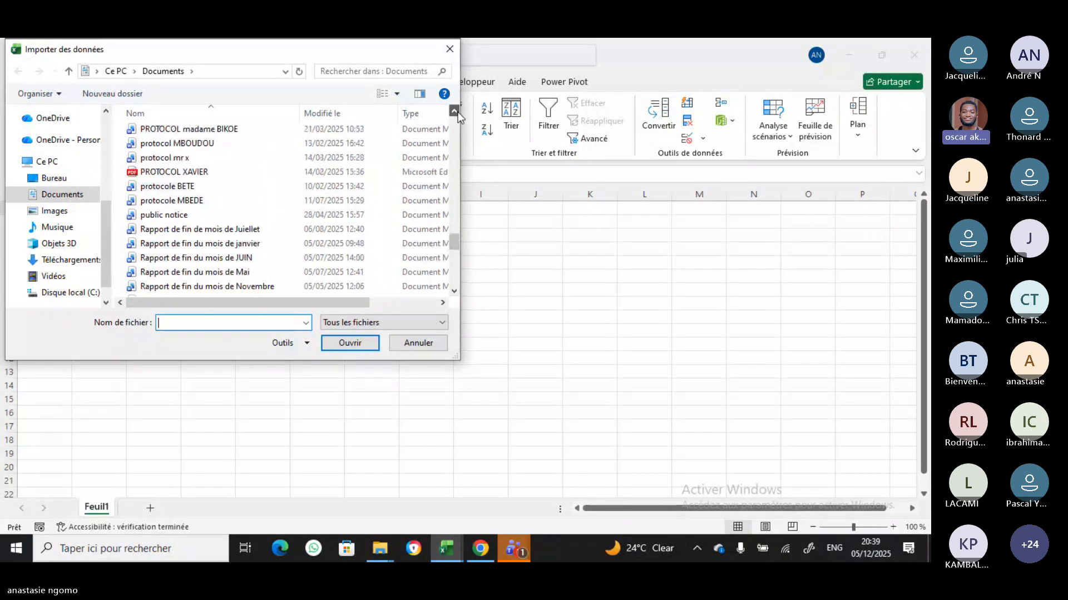
pyautogui.click(454, 112)
pyautogui.click(454, 111)
pyautogui.click(454, 111)
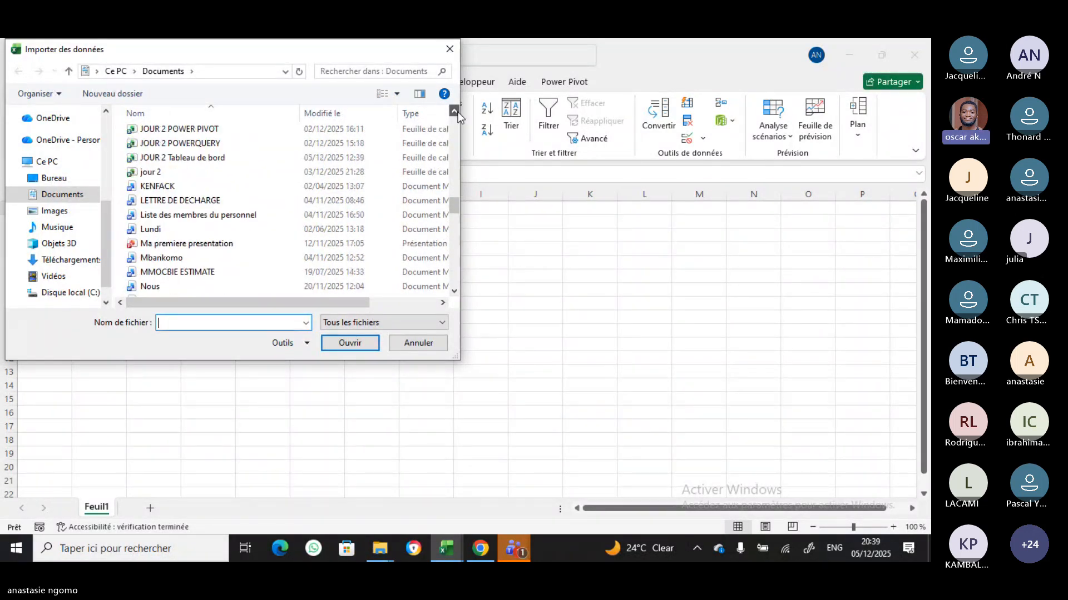
pyautogui.click(454, 111)
pyautogui.click(454, 111)
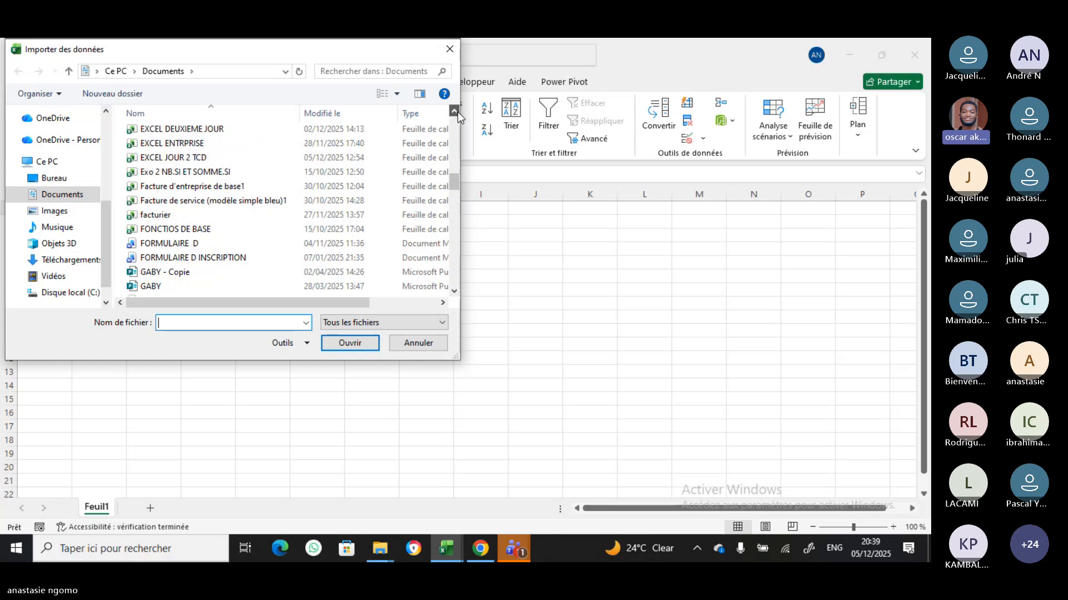
pyautogui.click(454, 111)
pyautogui.click(454, 111)
pyautogui.click(454, 111)
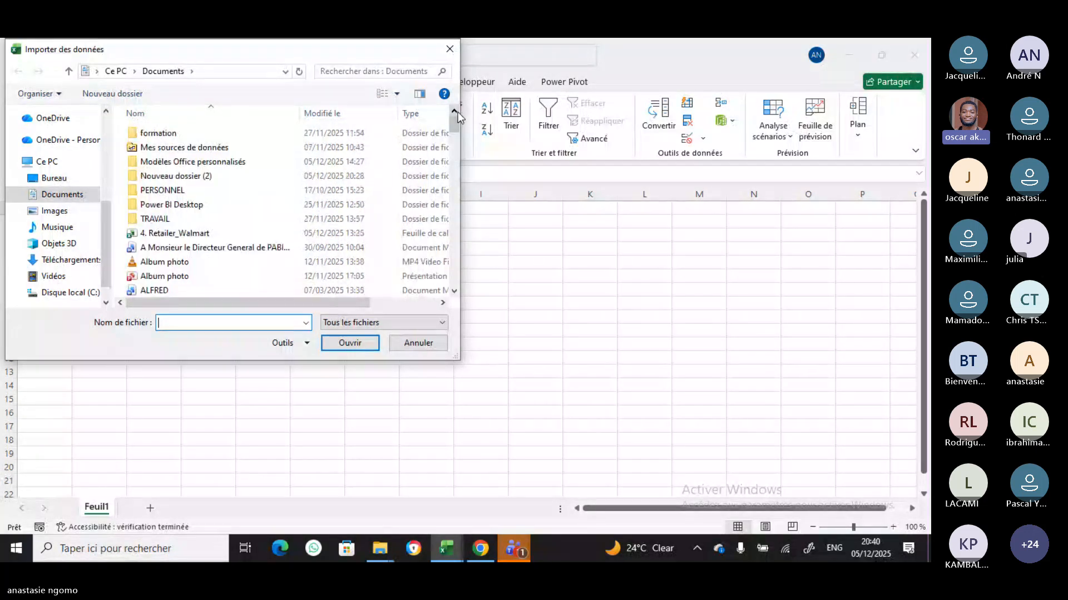
pyautogui.doubleClick(141, 177)
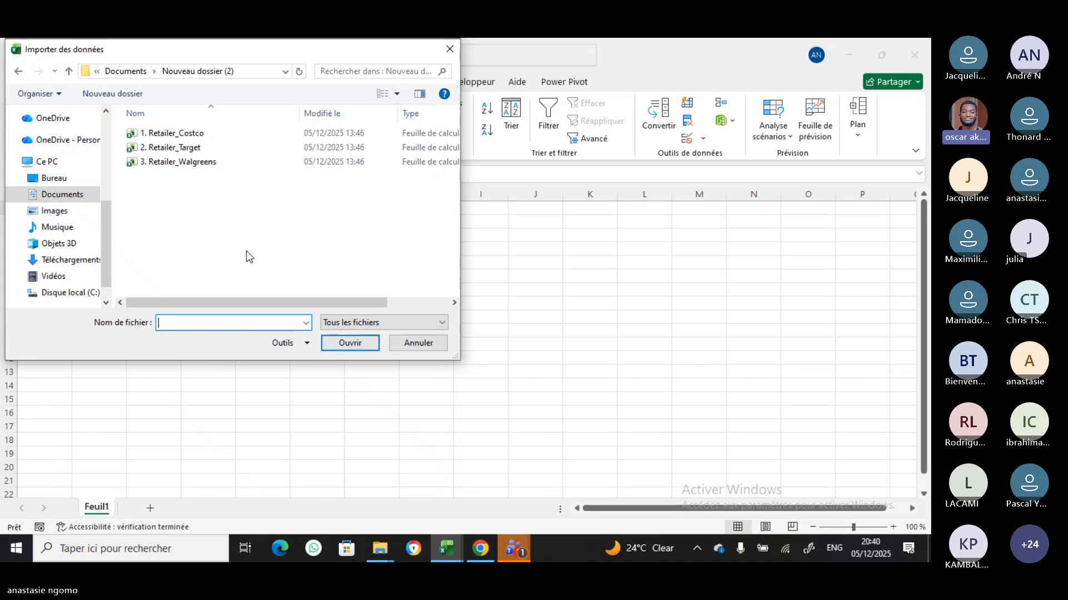
pyautogui.click(134, 134)
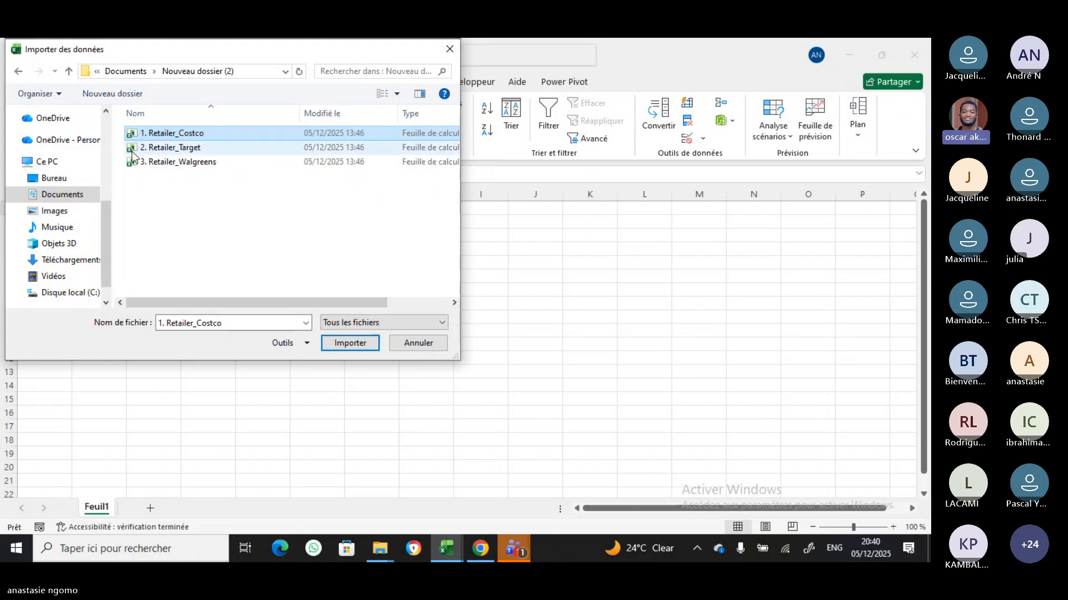
pyautogui.click(351, 343)
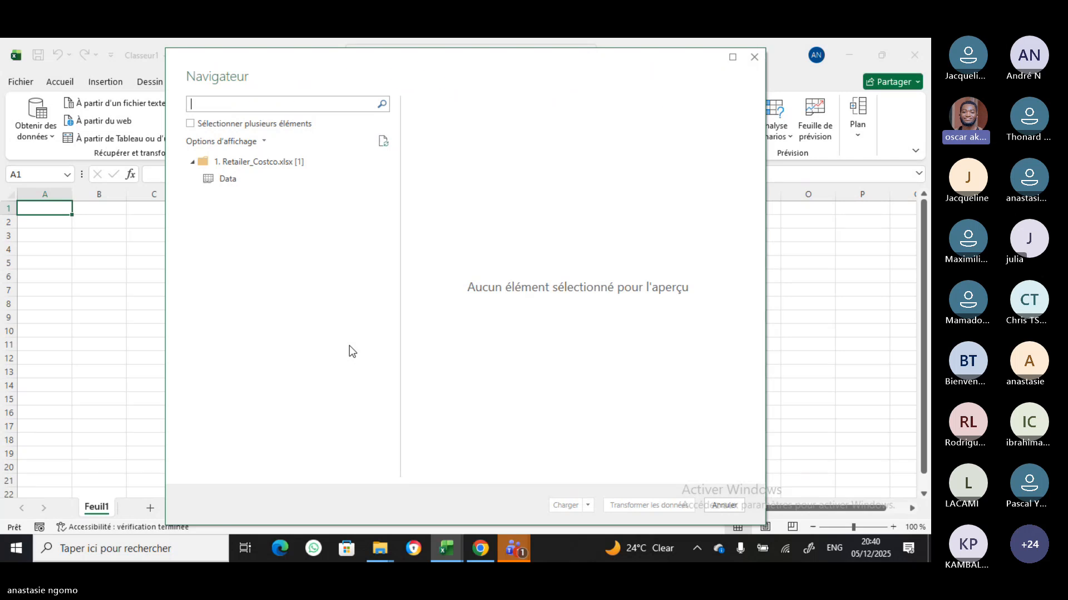
pyautogui.click(754, 58)
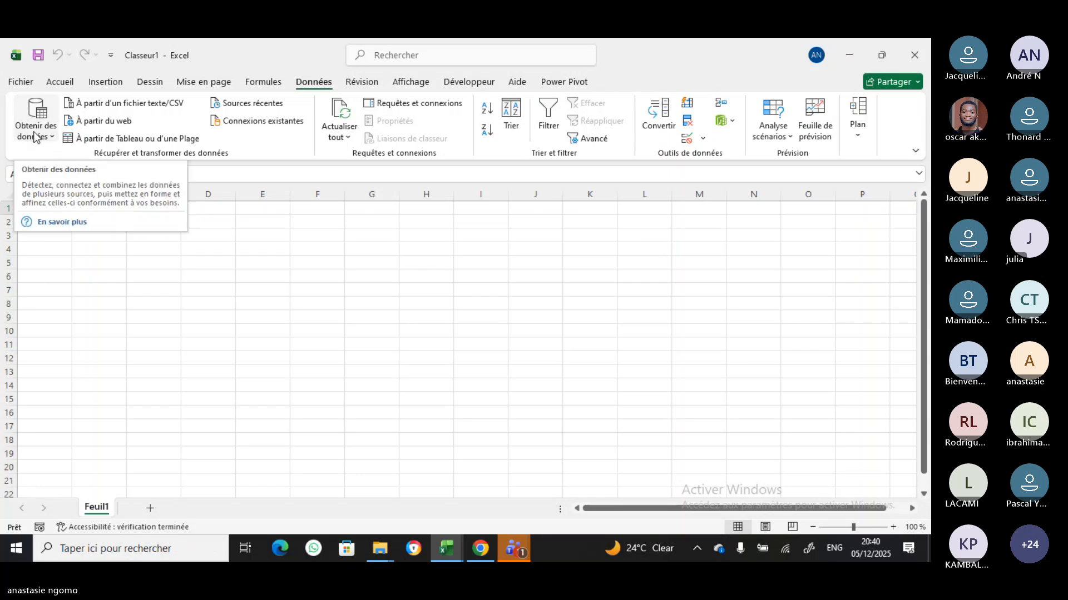
# Through the PDF file import, choose 3. Retailer_Walgreens from Nouveau dossier (2) and open its Data table in the Power Query editor for transformation
pyautogui.click(50, 137)
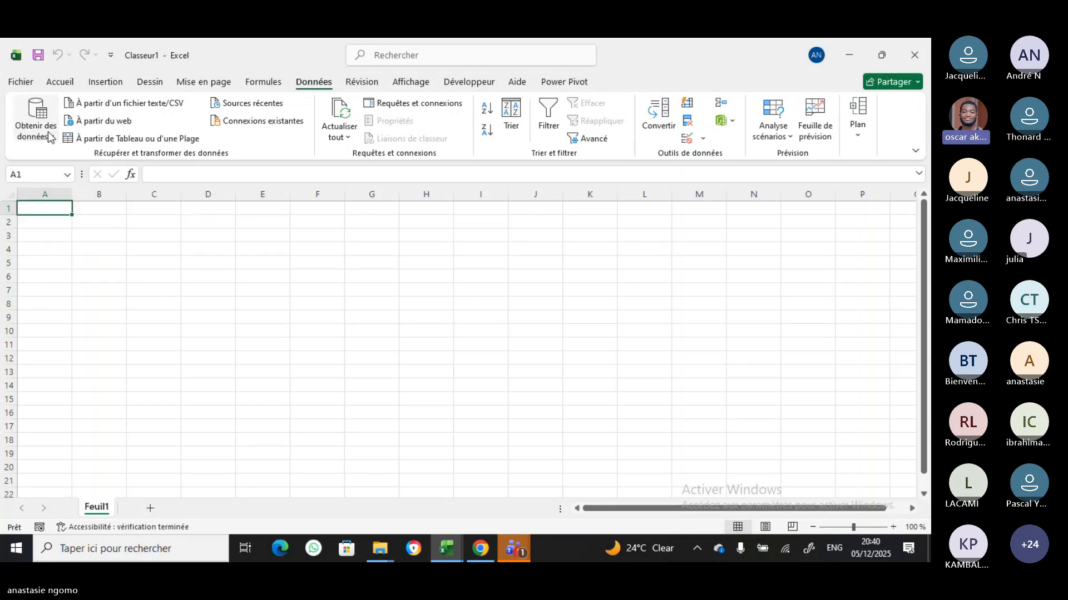
pyautogui.click(51, 138)
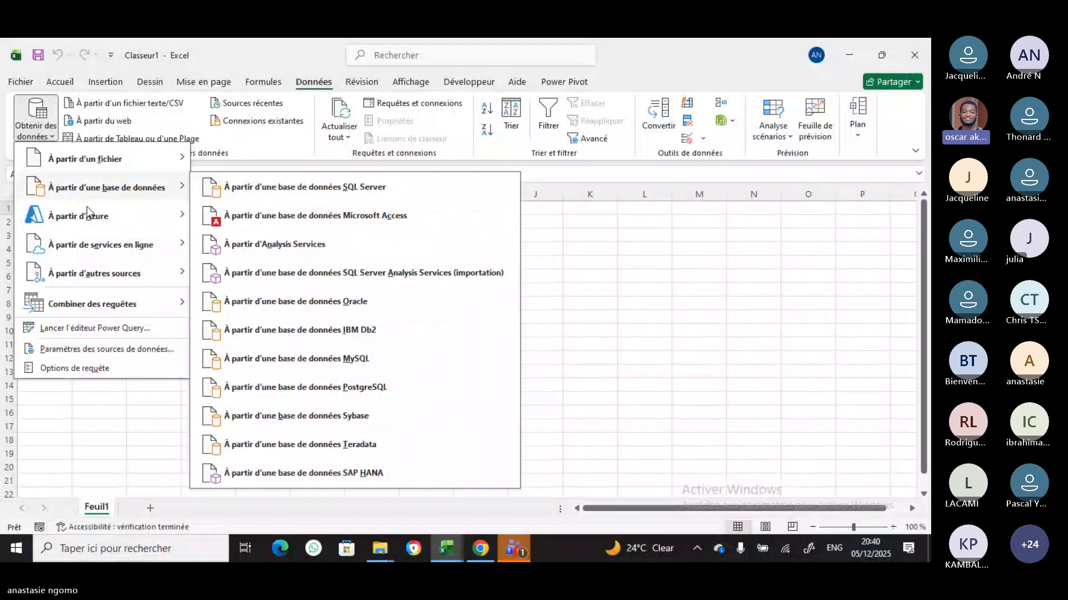
pyautogui.moveTo(126, 162)
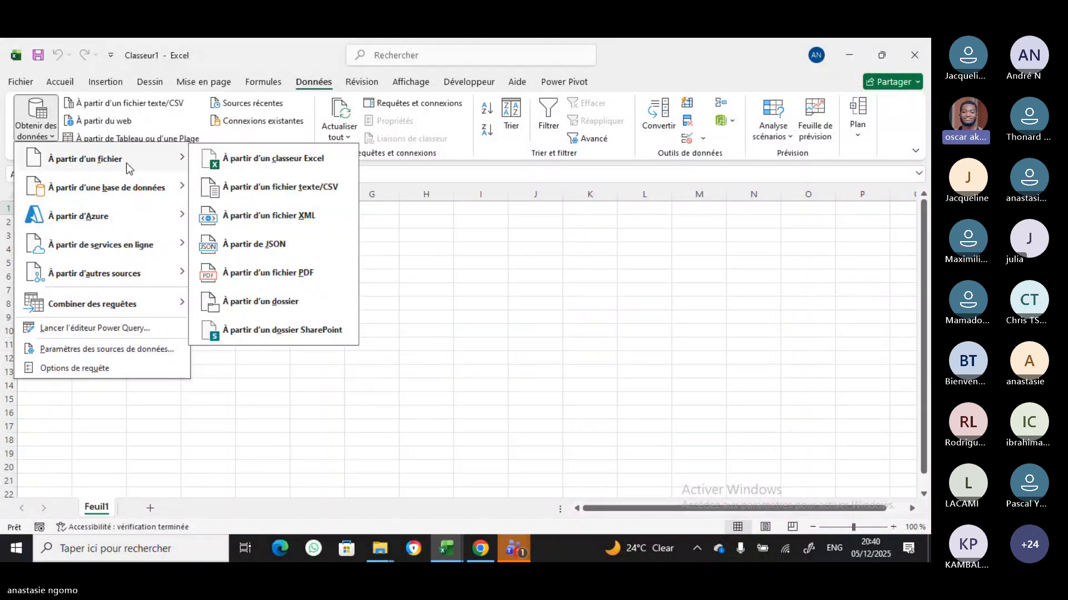
pyautogui.click(244, 273)
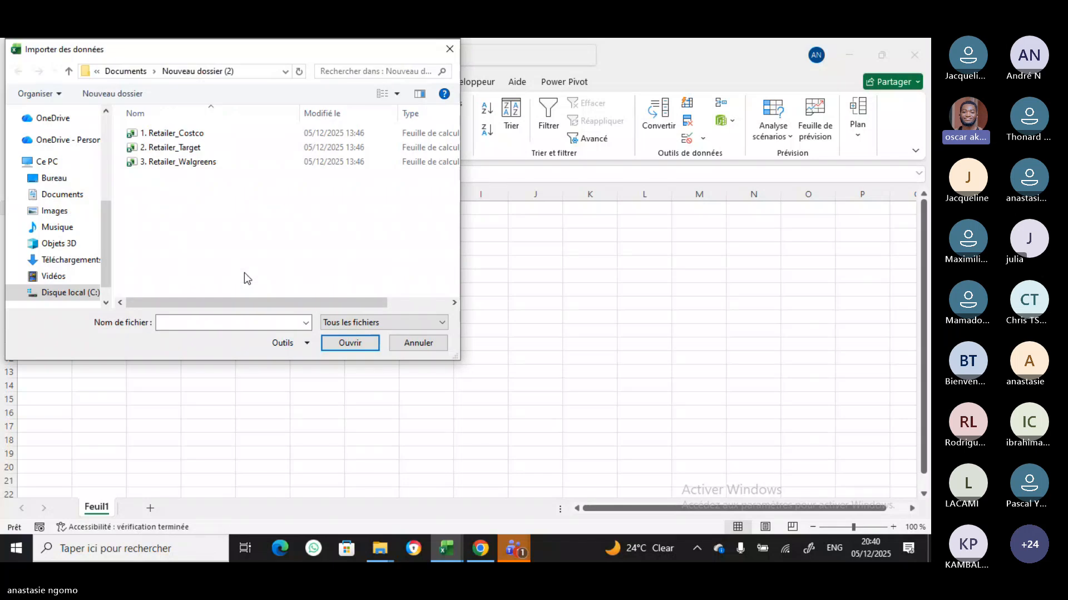
pyautogui.click(132, 139)
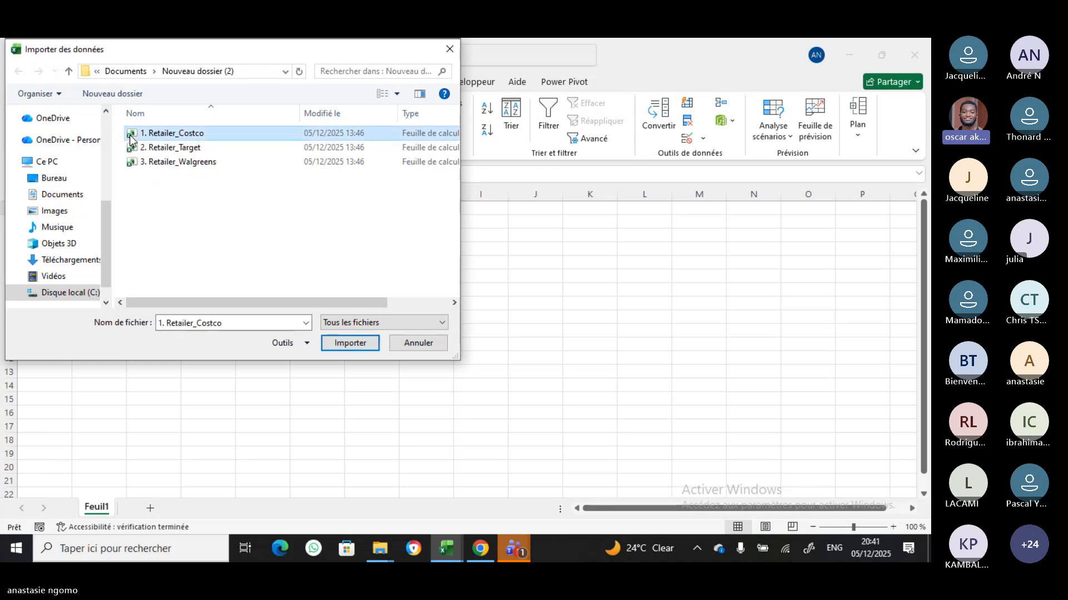
pyautogui.click(134, 151)
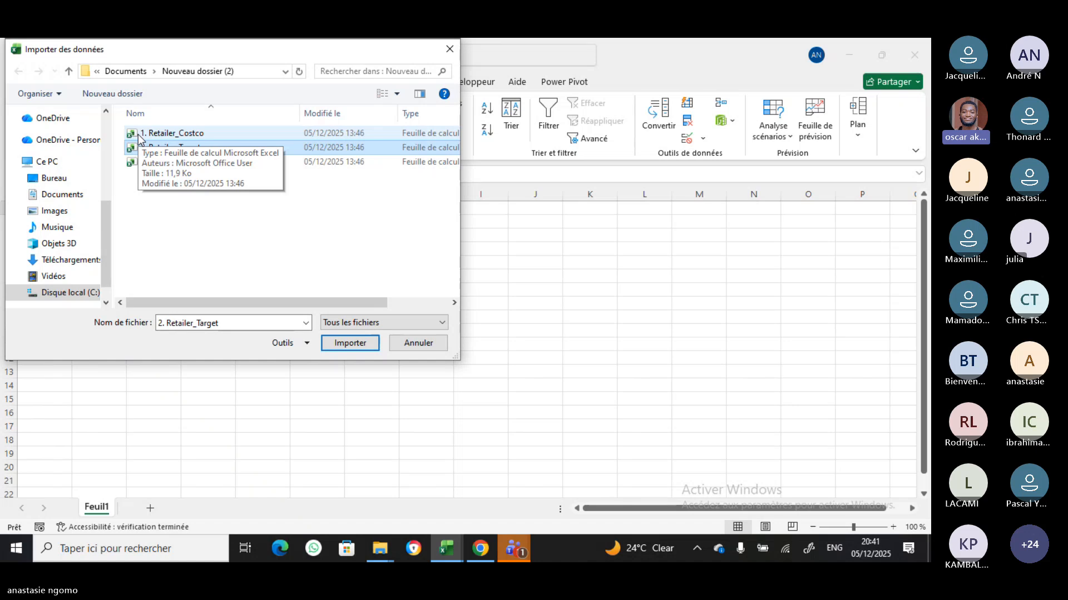
pyautogui.click(139, 136)
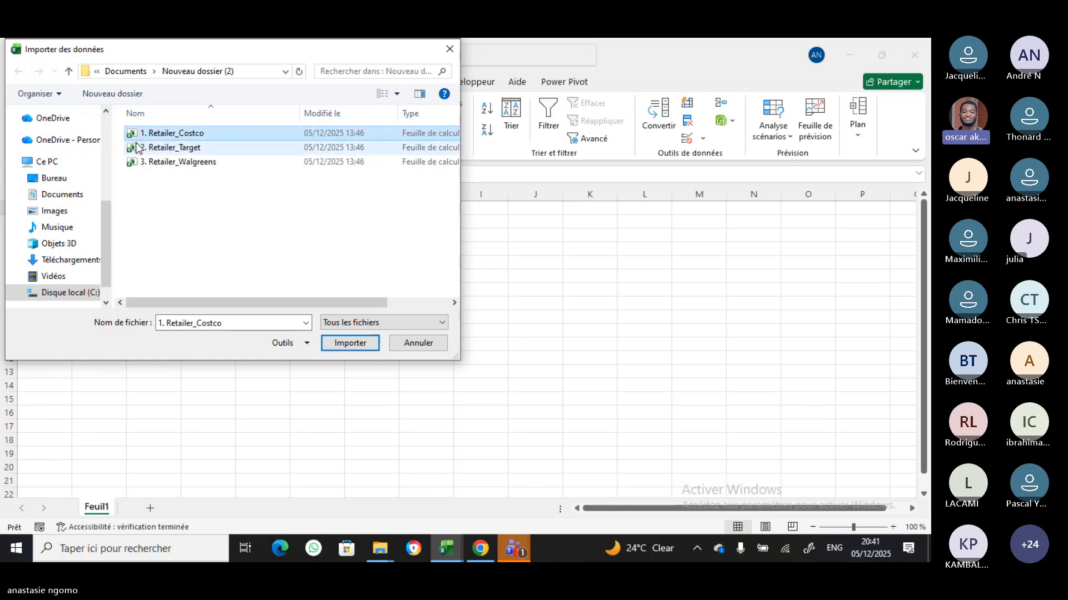
pyautogui.click(138, 148)
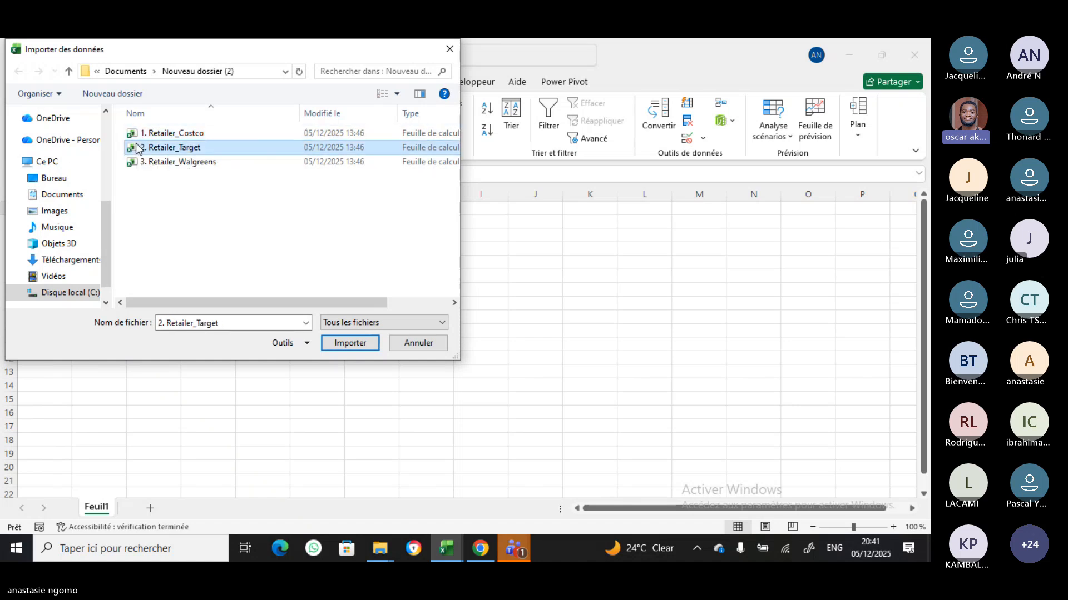
pyautogui.click(137, 162)
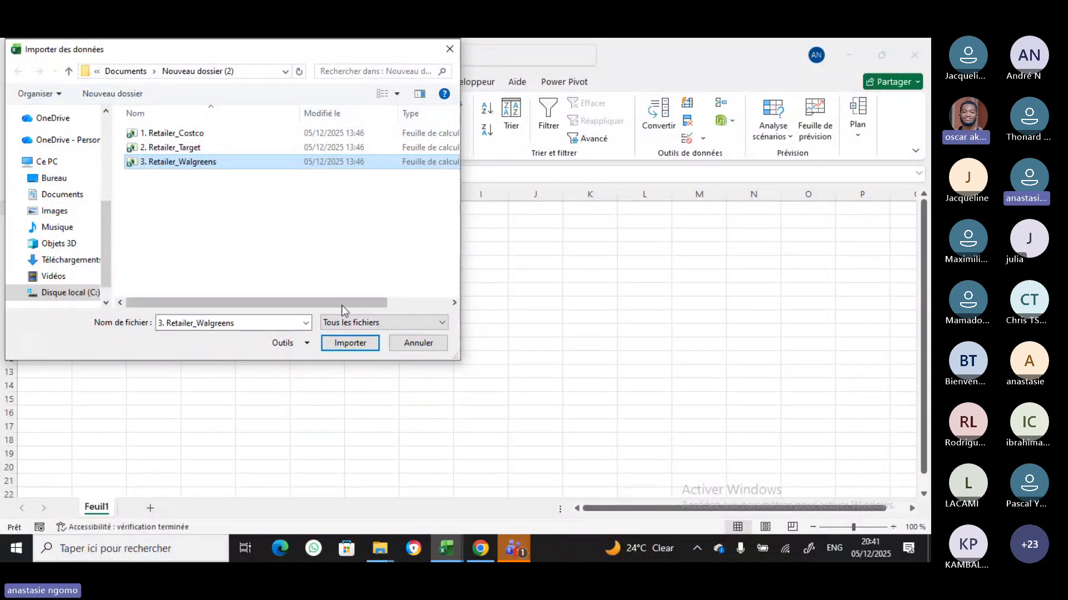
pyautogui.click(352, 344)
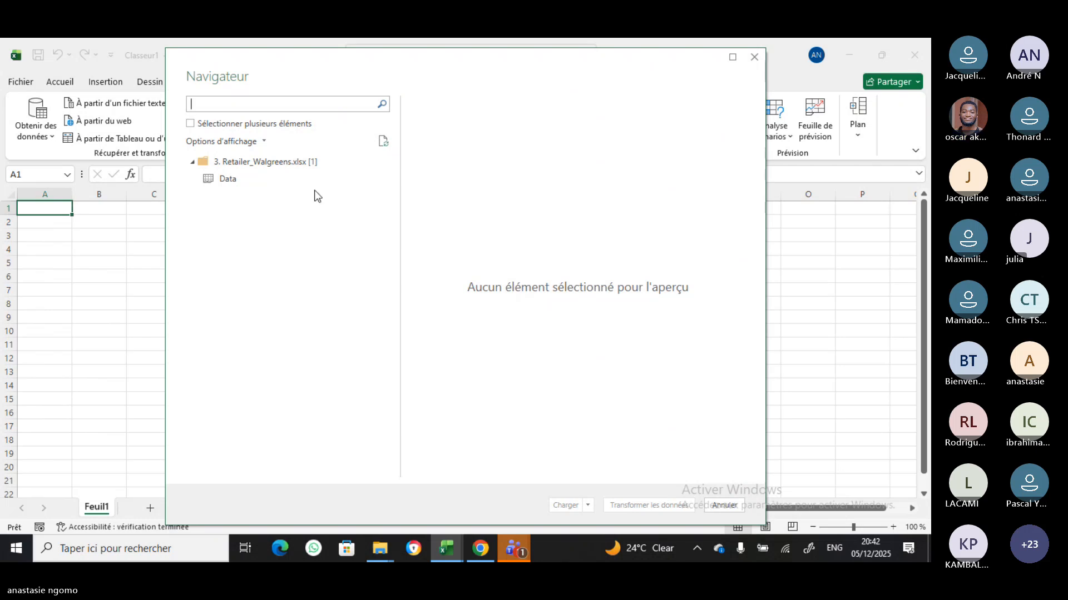
pyautogui.click(211, 186)
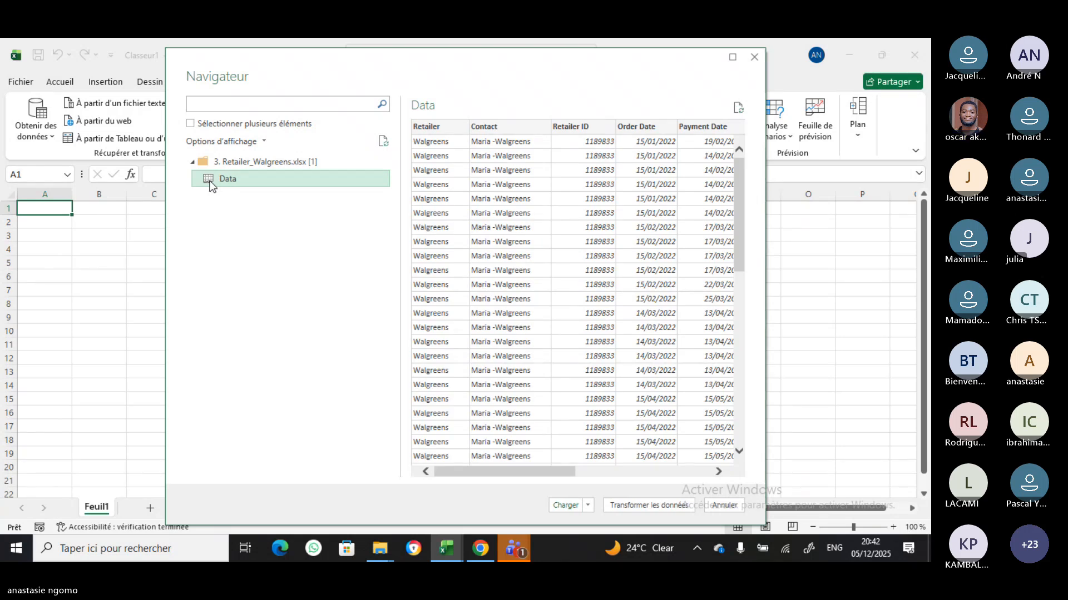
pyautogui.click(646, 505)
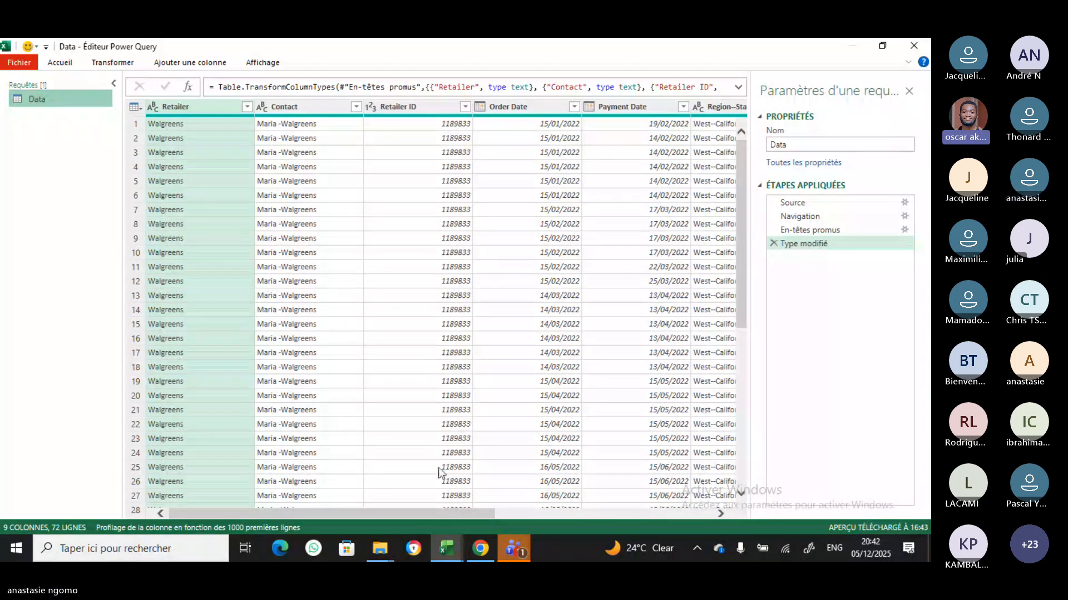
# Add a new query from the Excel workbook 2. Retailer_Target, importing its Data table into the Power Query editor
pyautogui.rightClick(68, 101)
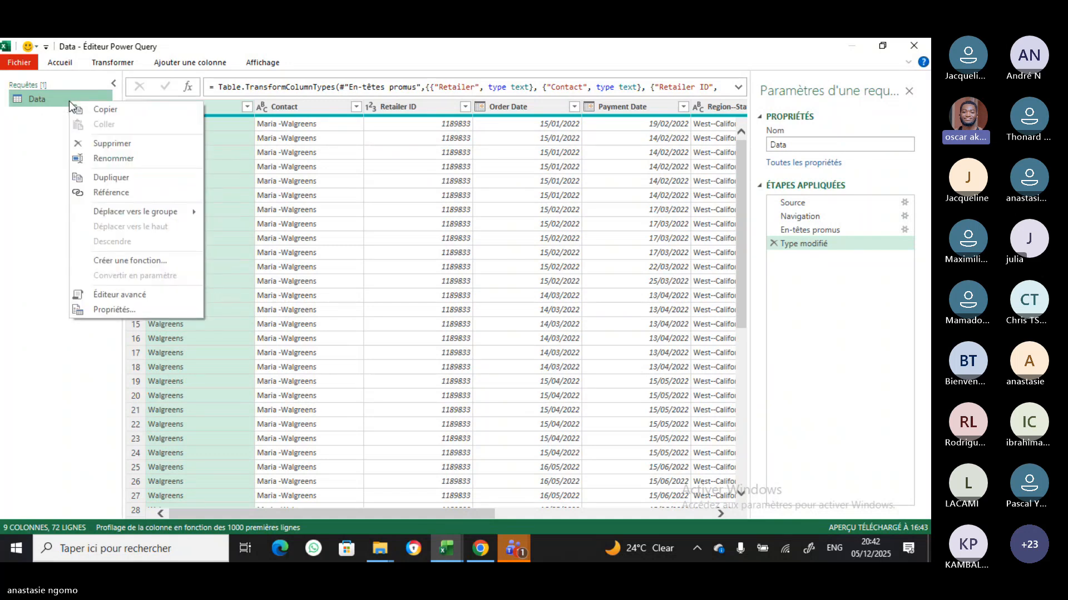
pyautogui.rightClick(52, 135)
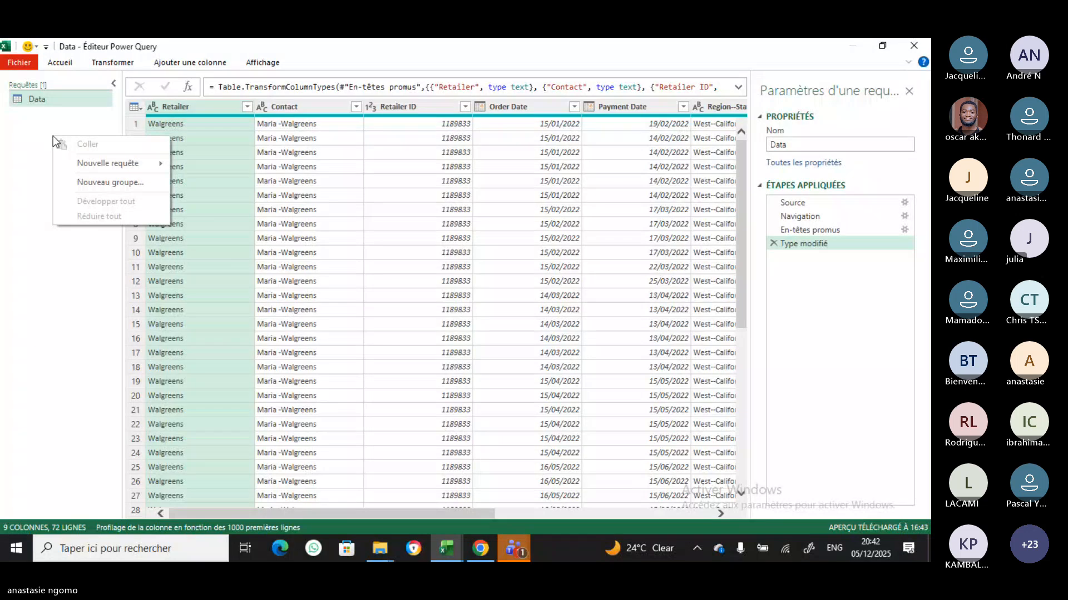
pyautogui.moveTo(102, 167)
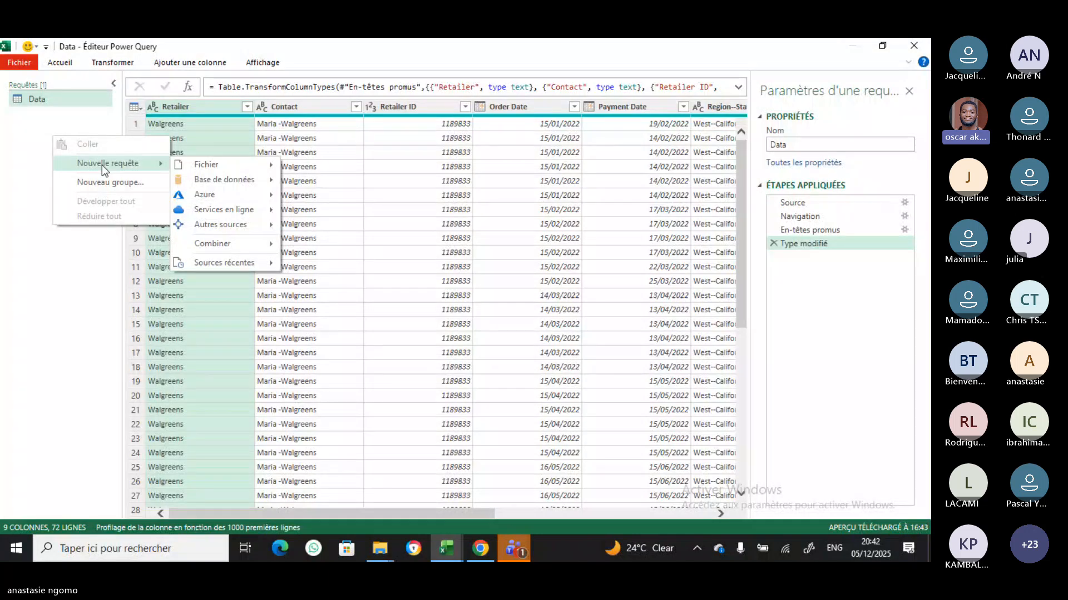
pyautogui.moveTo(193, 164)
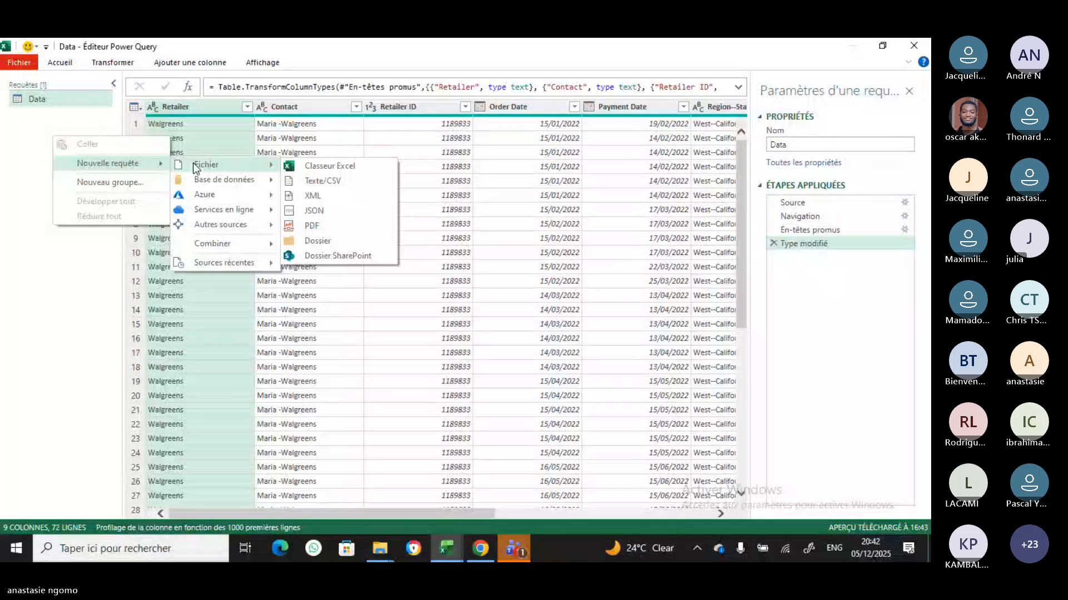
pyautogui.click(290, 166)
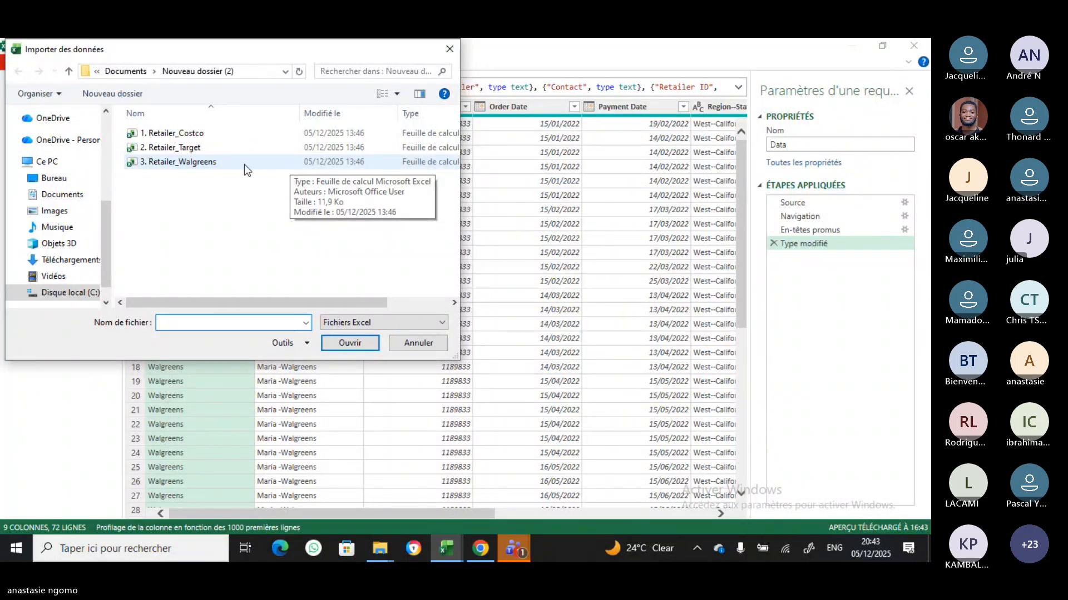
pyautogui.click(167, 147)
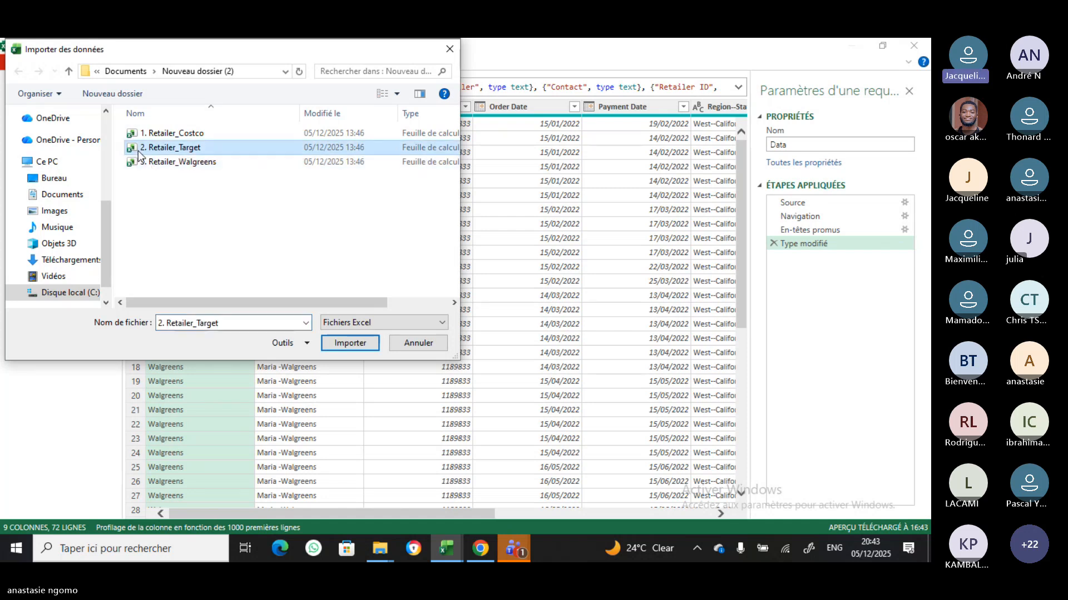
pyautogui.click(346, 344)
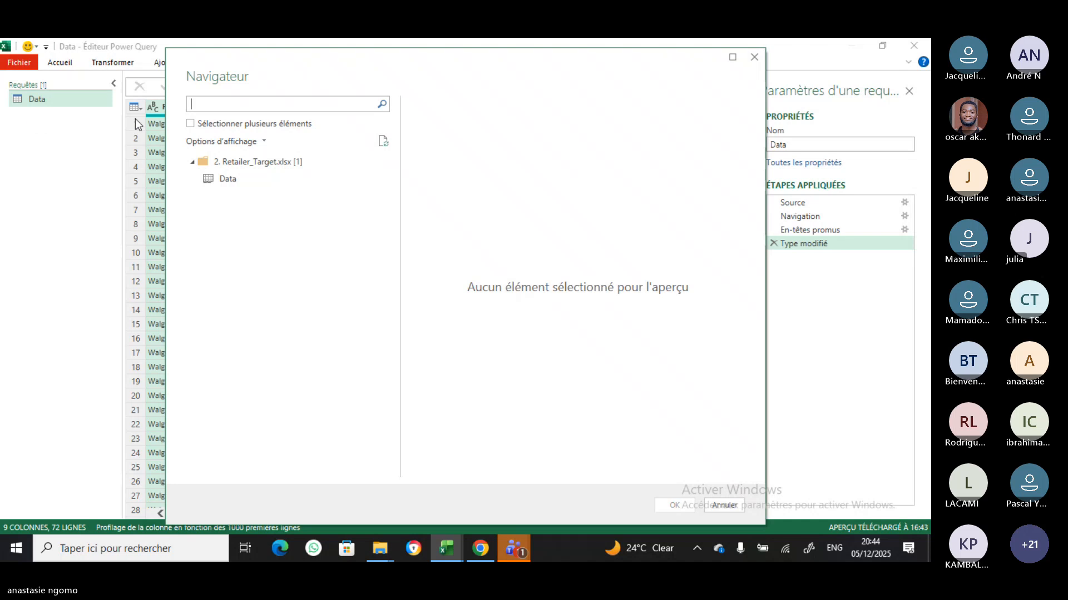
pyautogui.click(205, 178)
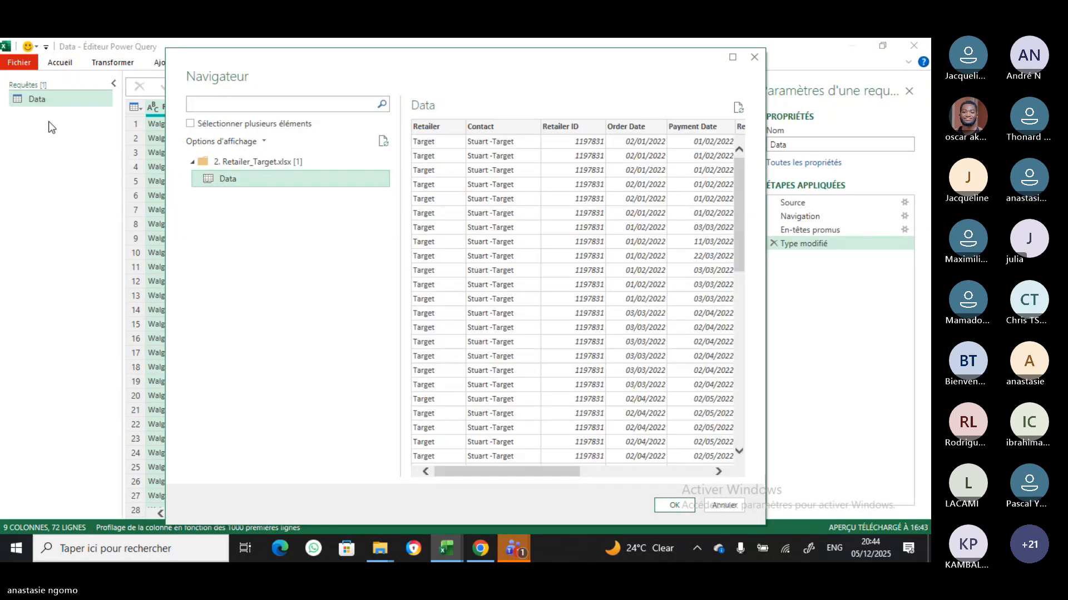
pyautogui.click(229, 180)
pyautogui.doubleClick(228, 179)
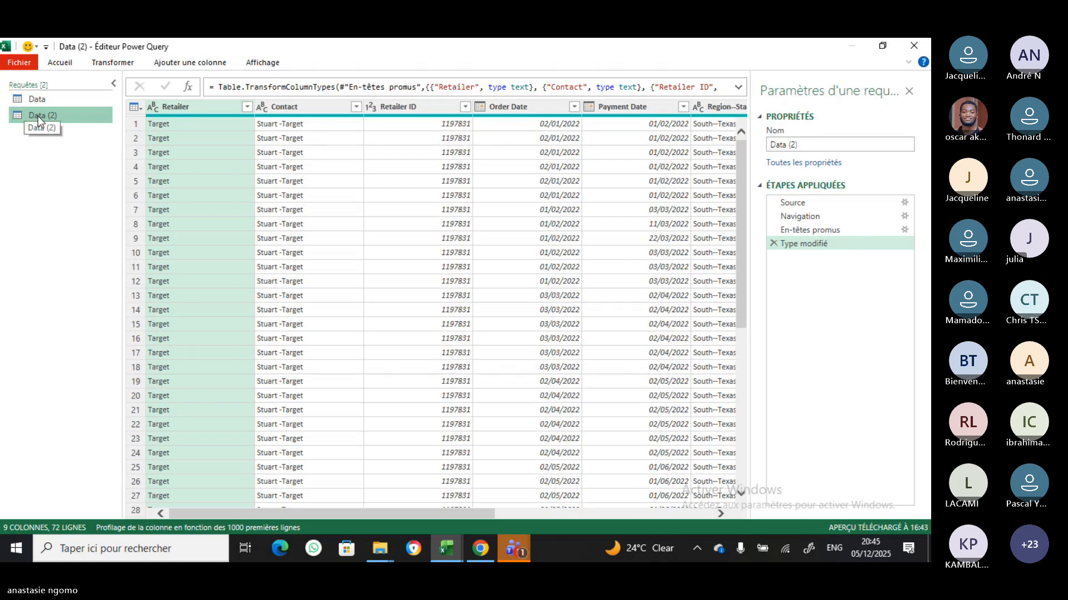
# Add another query from the Excel workbook 1. Retailer_Costco, importing its Data table
pyautogui.rightClick(63, 149)
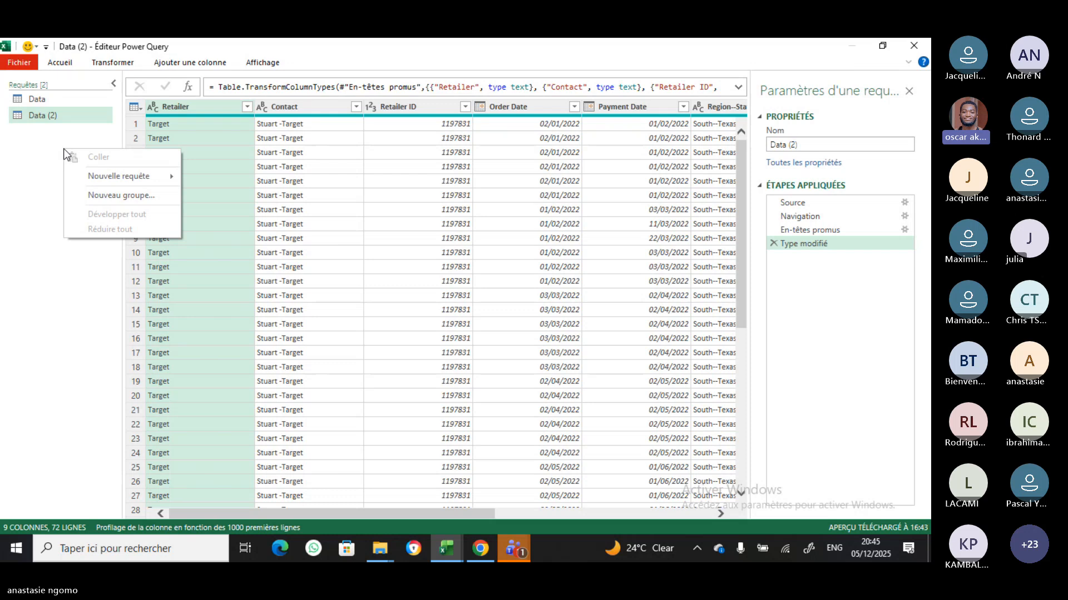
pyautogui.moveTo(102, 175)
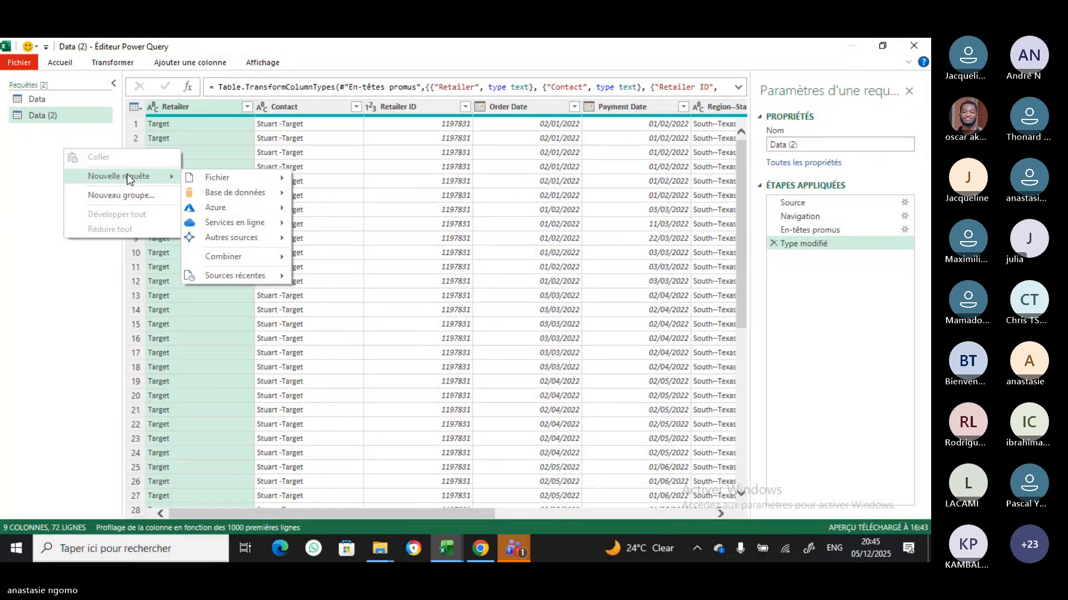
pyautogui.moveTo(202, 173)
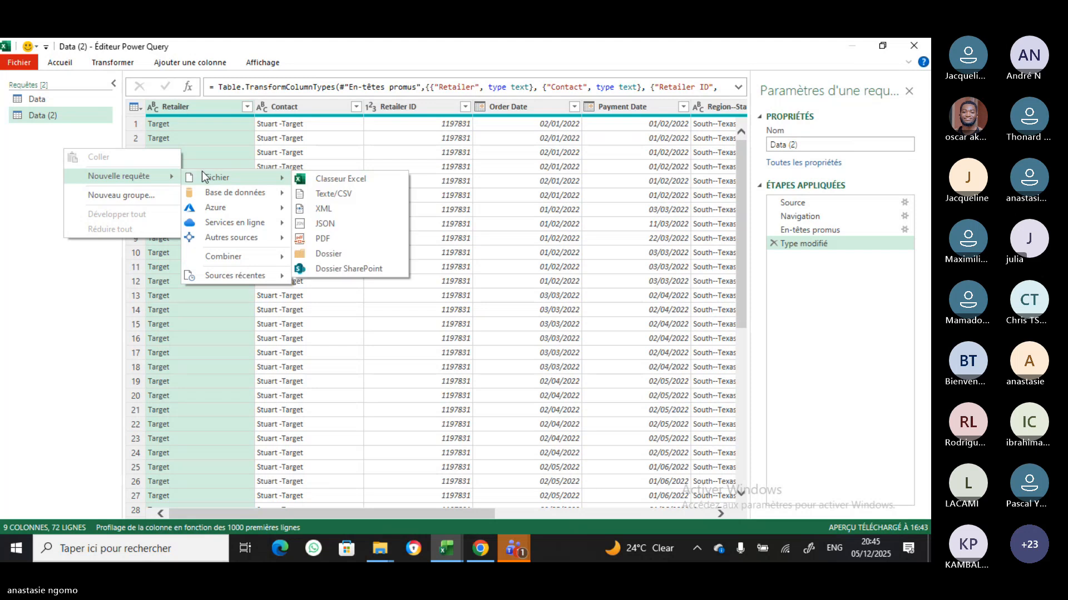
pyautogui.click(334, 185)
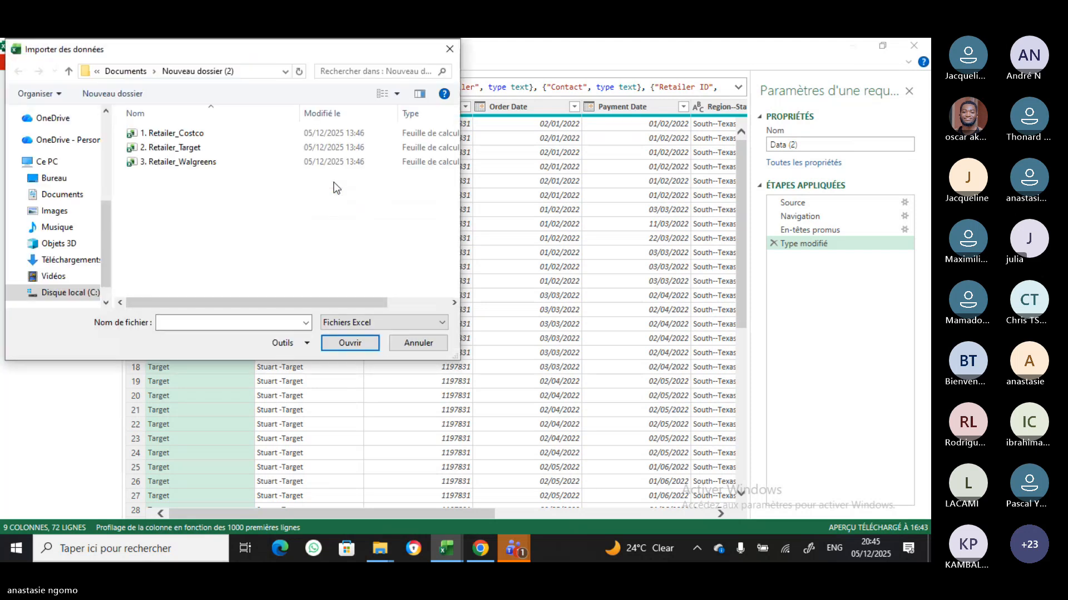
pyautogui.click(161, 136)
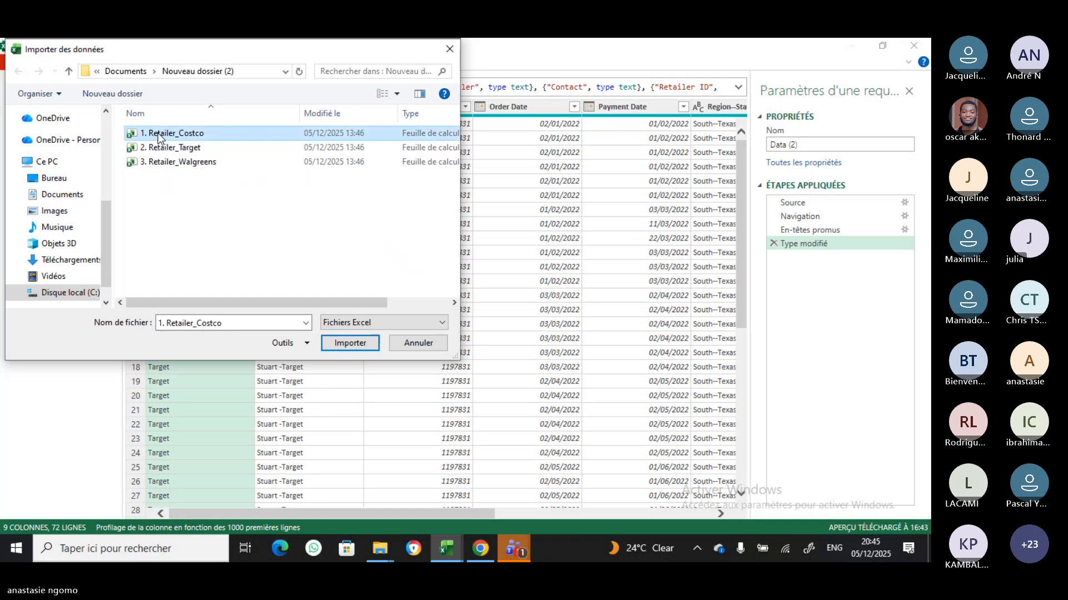
pyautogui.click(350, 343)
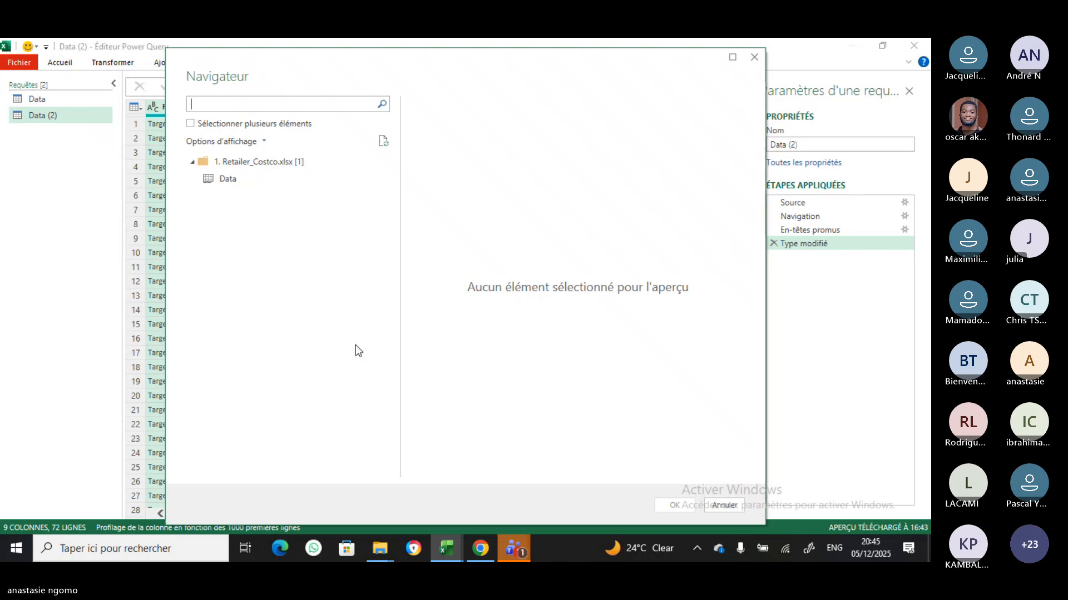
pyautogui.doubleClick(211, 178)
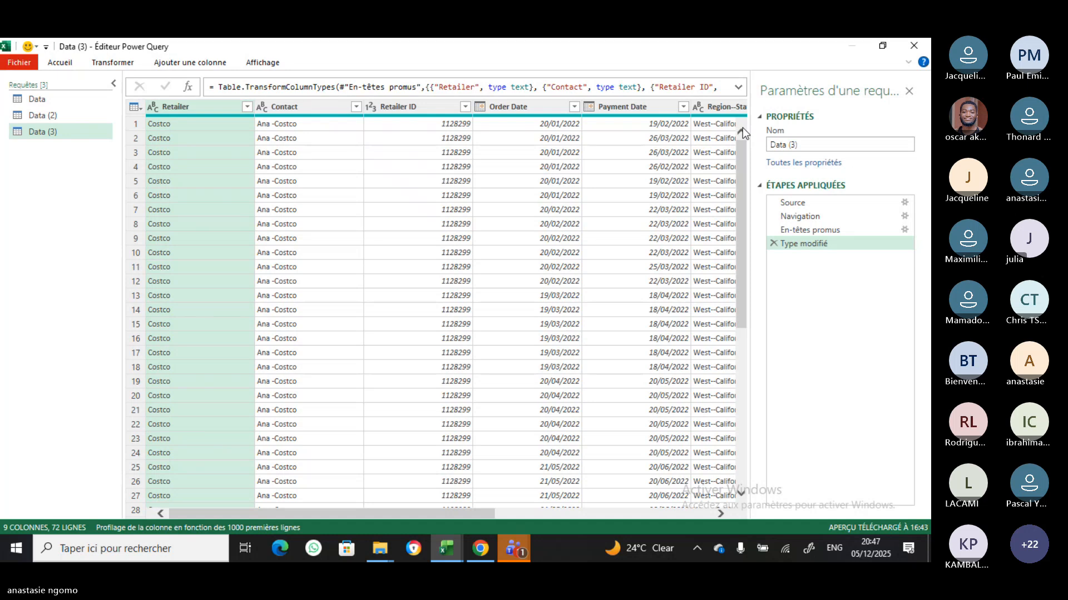
pyautogui.click(510, 547)
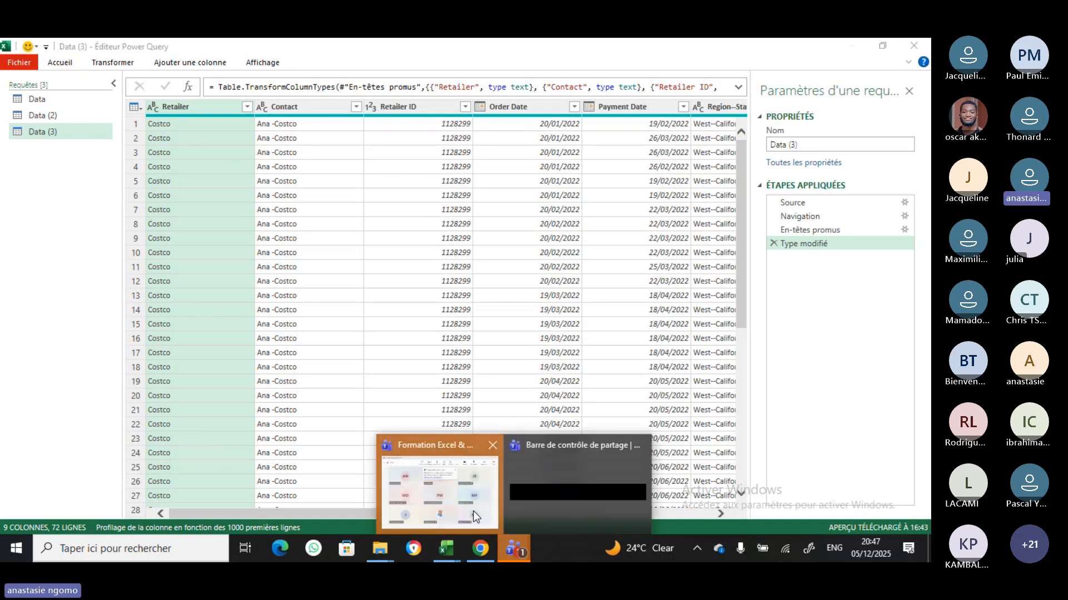
pyautogui.click(473, 512)
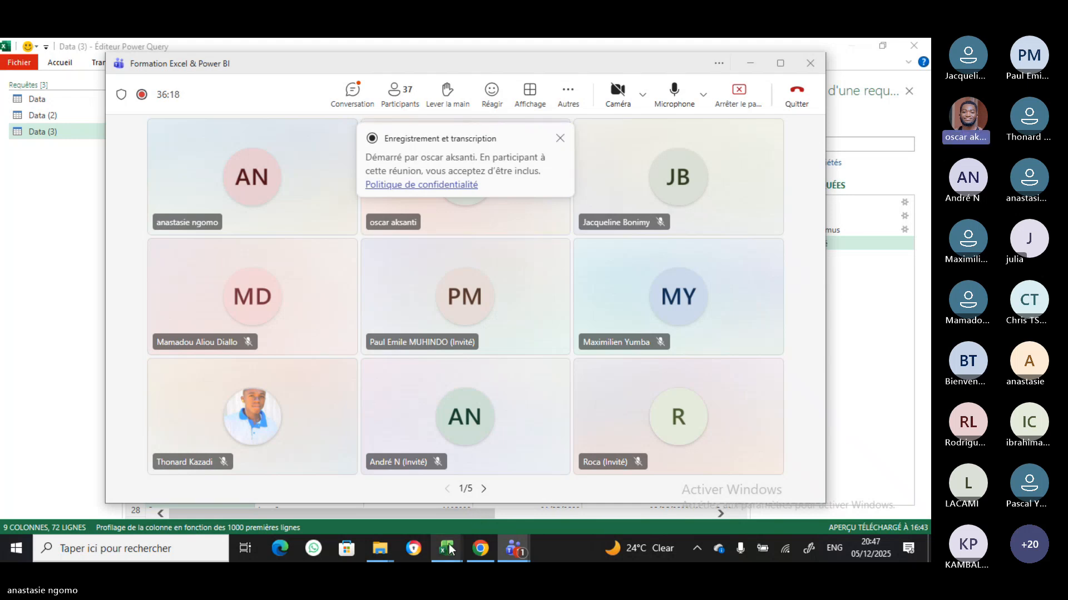
pyautogui.moveTo(447, 552)
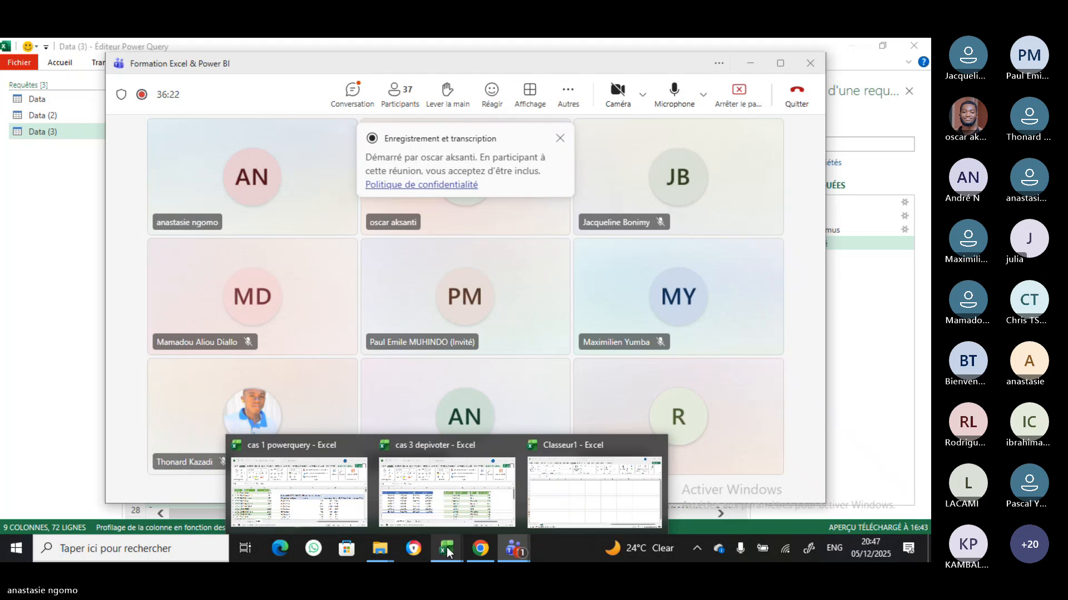
pyautogui.click(552, 522)
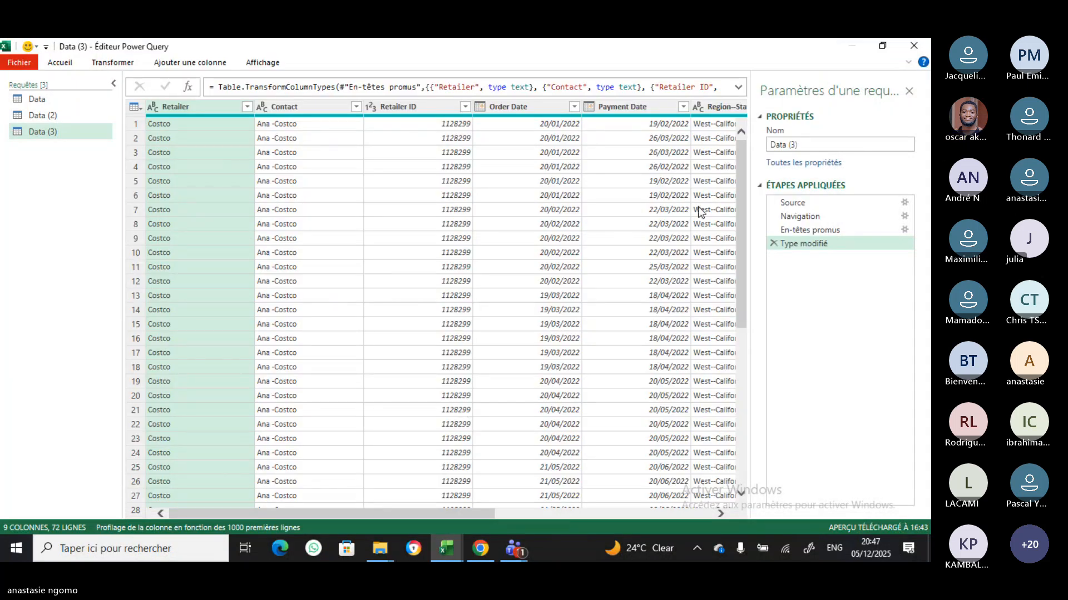
# Hide the query settings and close the Power Query editor, discarding all the imported queries
pyautogui.click(909, 91)
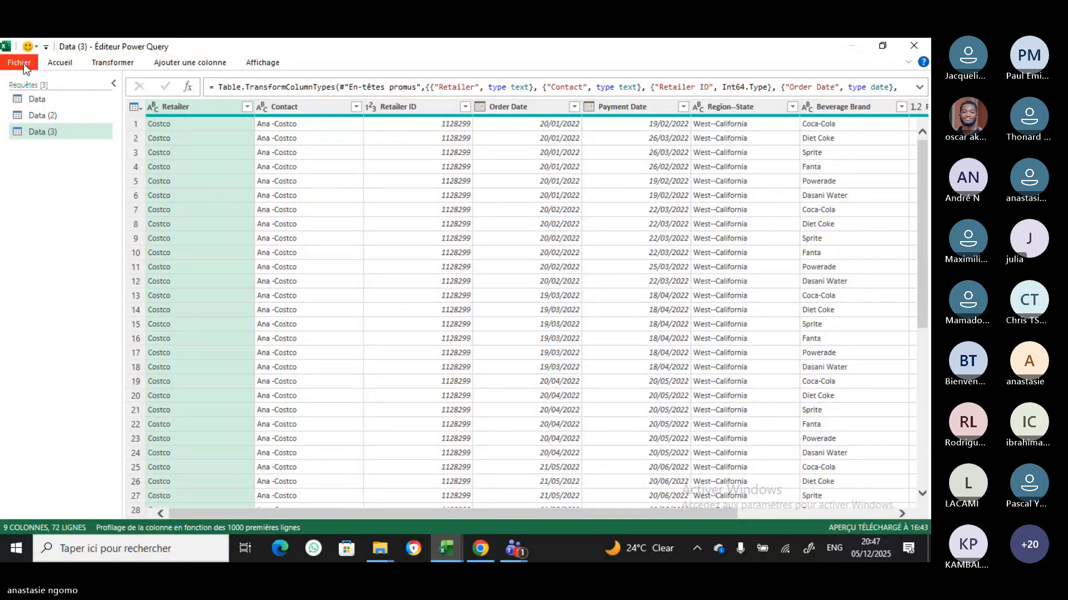
pyautogui.click(923, 45)
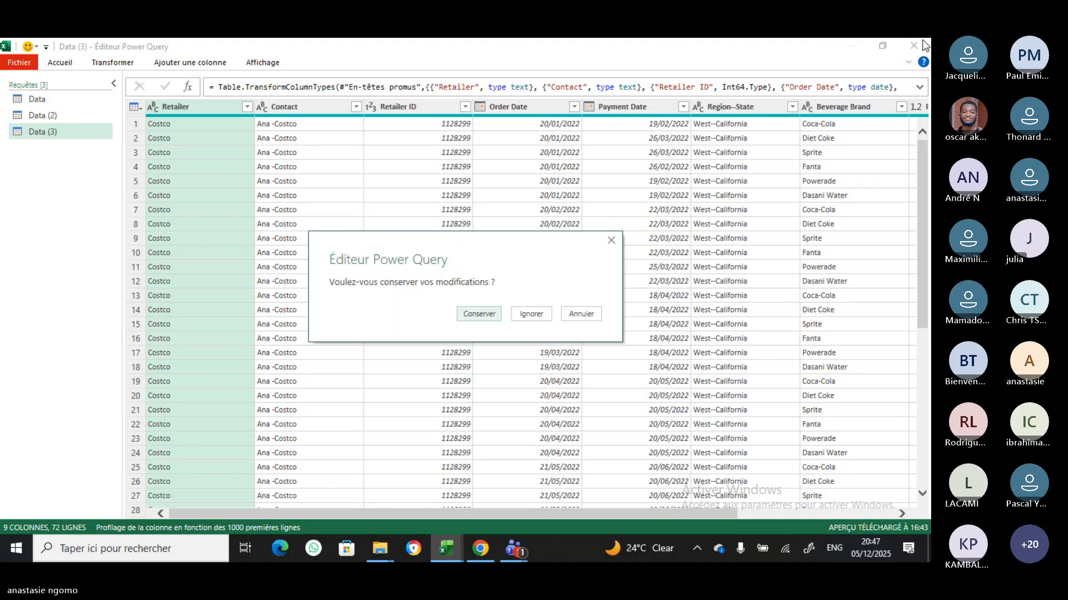
pyautogui.click(530, 319)
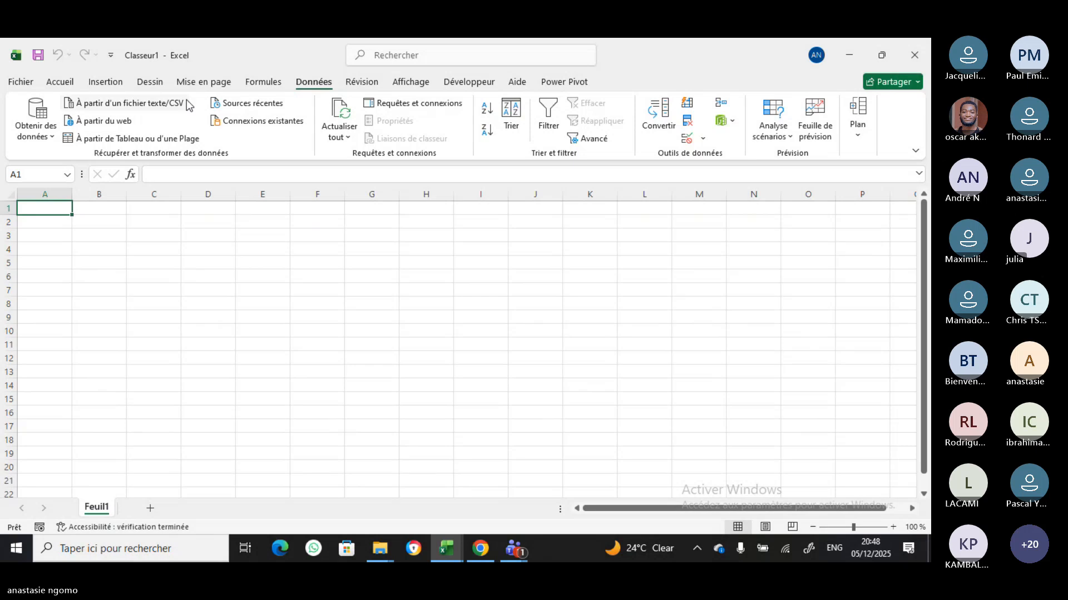
# Import data from the folder Nouveau dossier (2) in Documents and open its file list in the Power Query editor for transformation
pyautogui.click(48, 133)
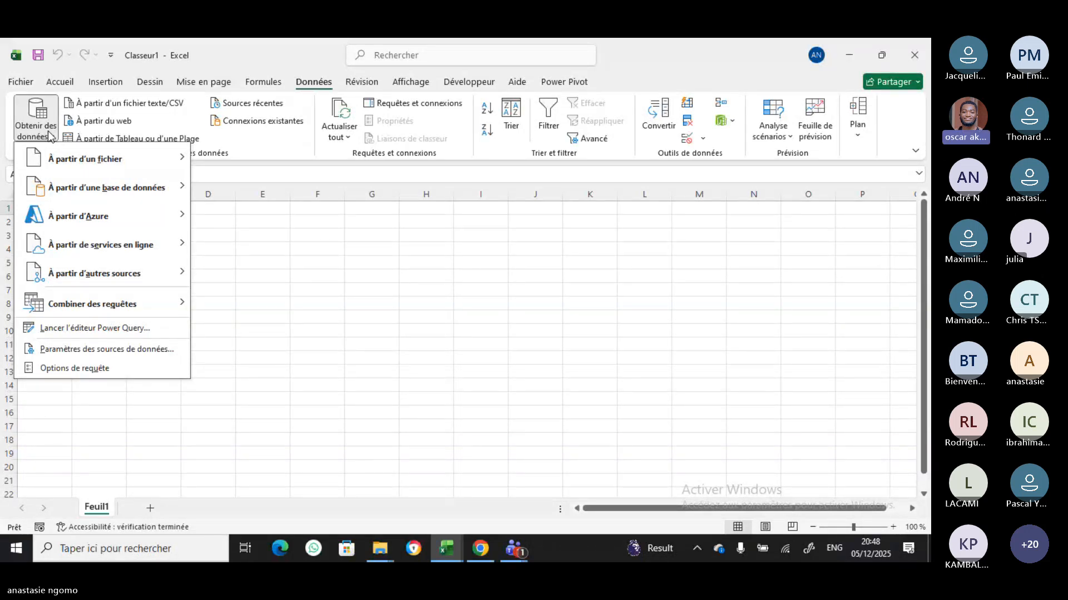
pyautogui.moveTo(74, 158)
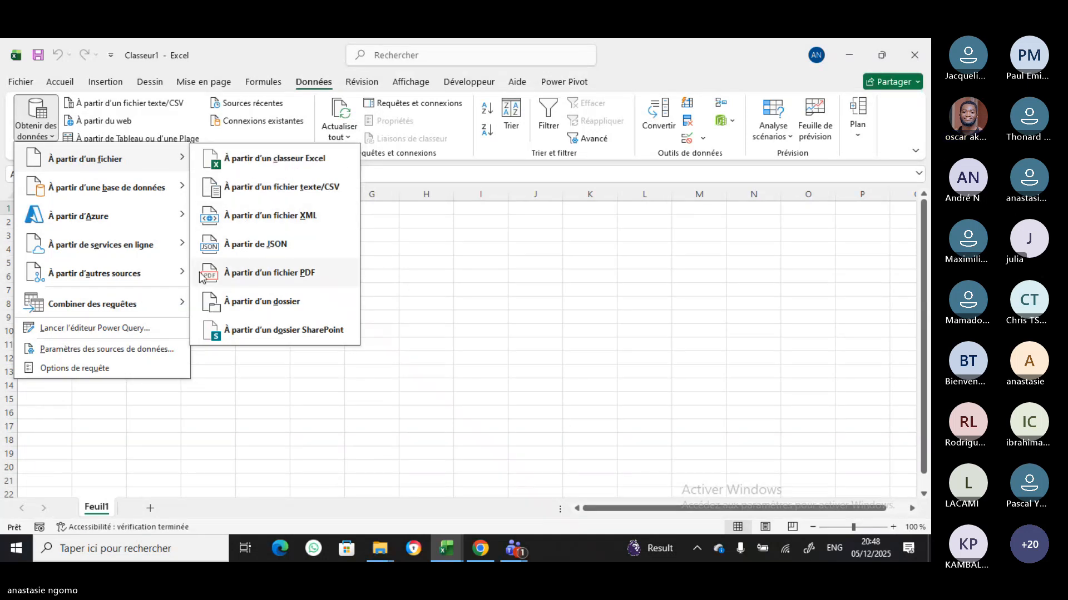
pyautogui.moveTo(146, 301)
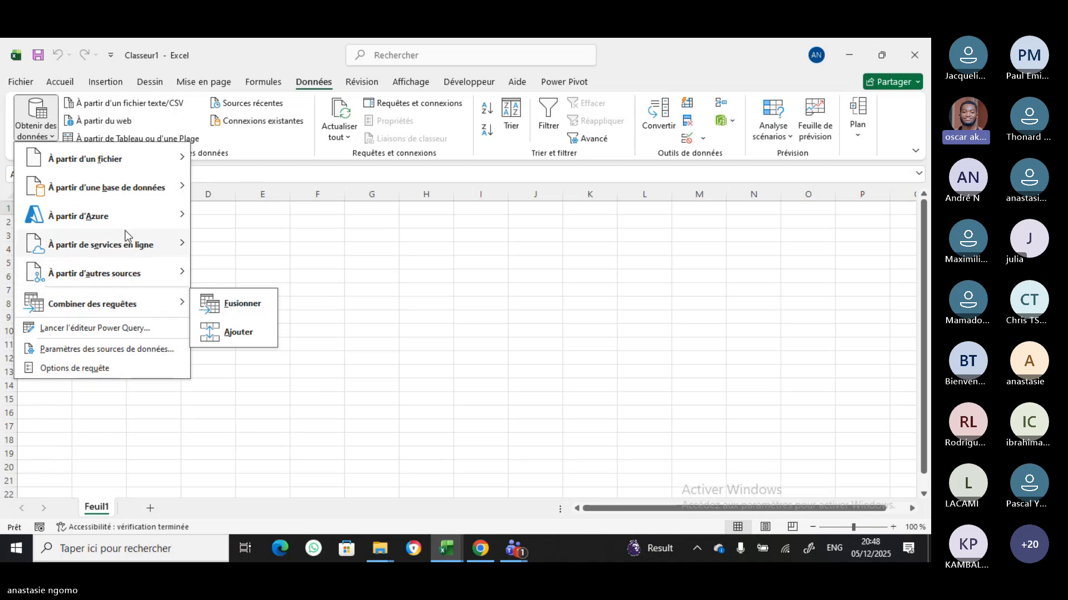
pyautogui.moveTo(109, 159)
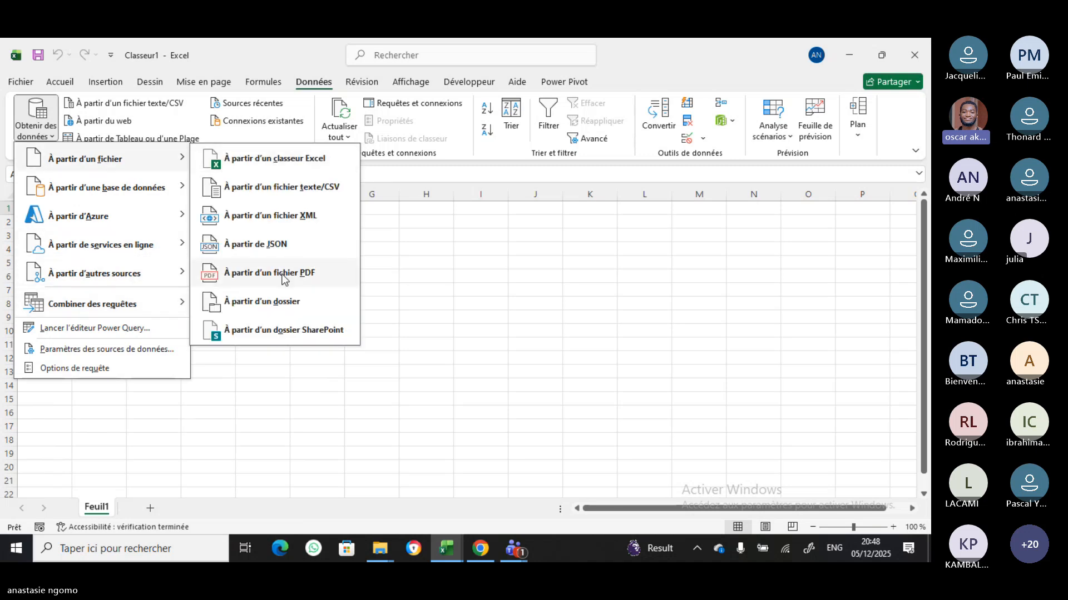
pyautogui.click(285, 302)
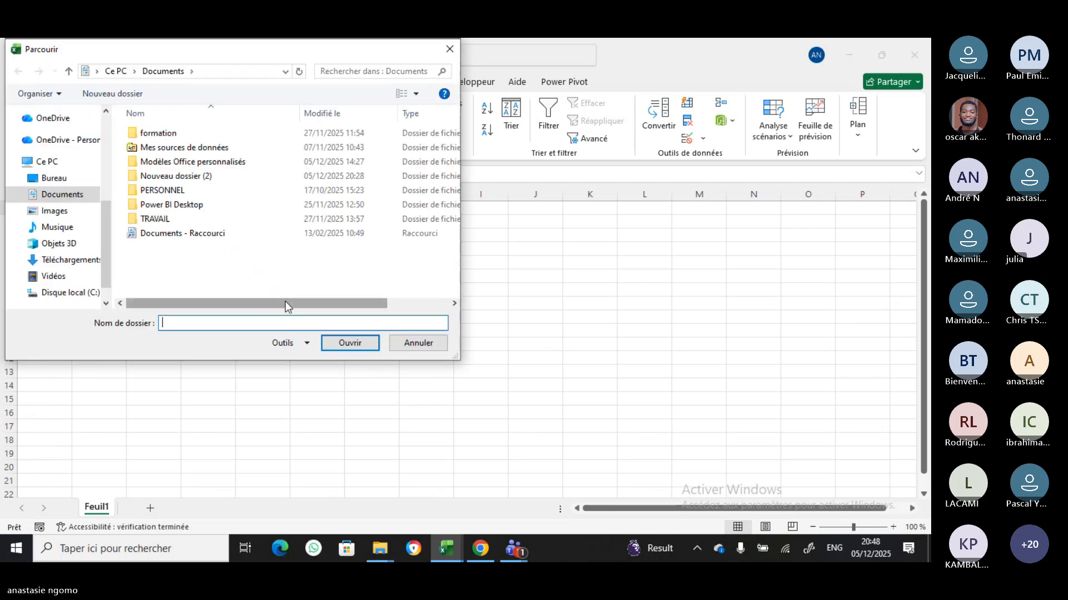
pyautogui.click(166, 177)
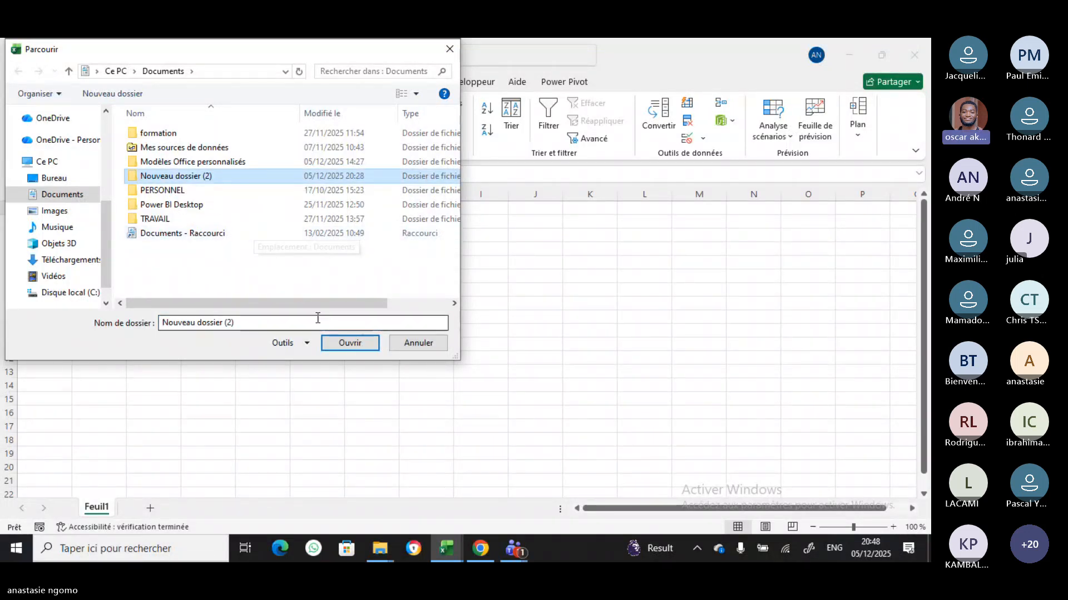
pyautogui.click(350, 344)
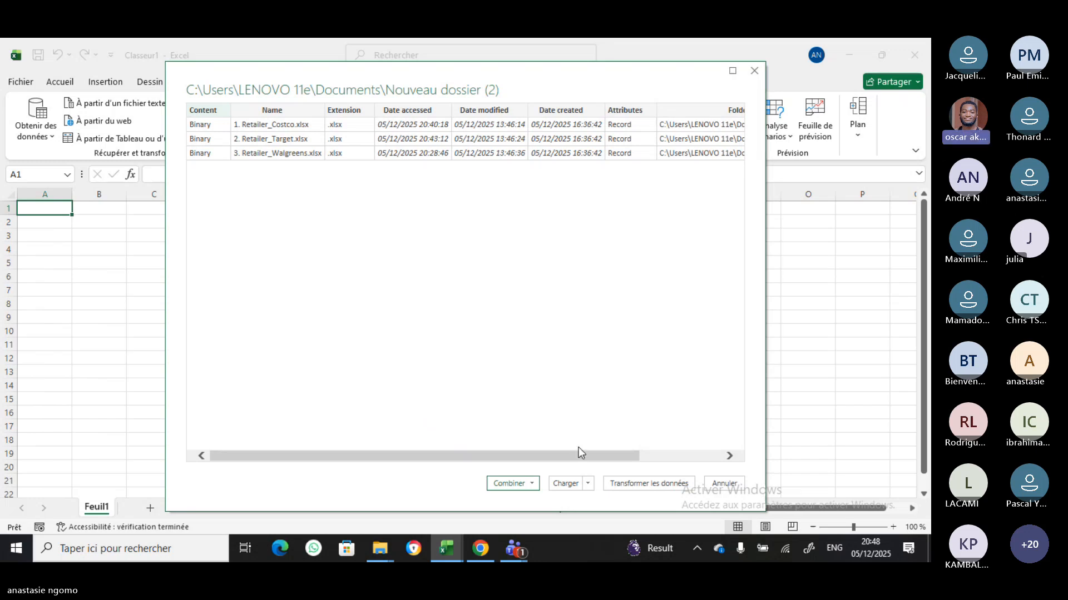
pyautogui.click(630, 485)
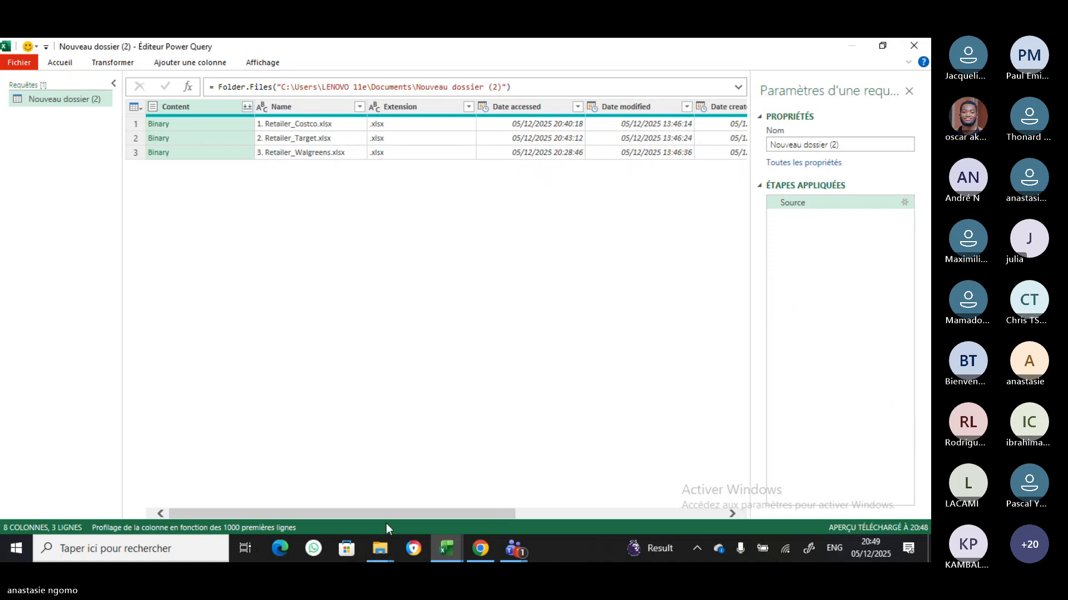
# Expand the Attributes column into all its fields, keeping the original column name as prefix
pyautogui.click(730, 514)
pyautogui.click(730, 513)
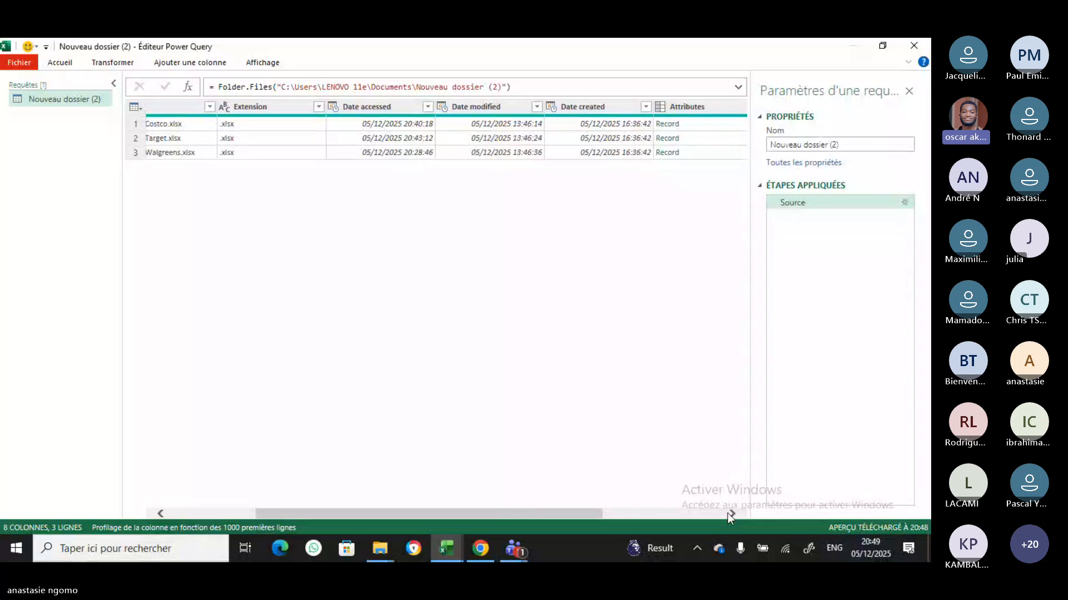
pyautogui.click(728, 513)
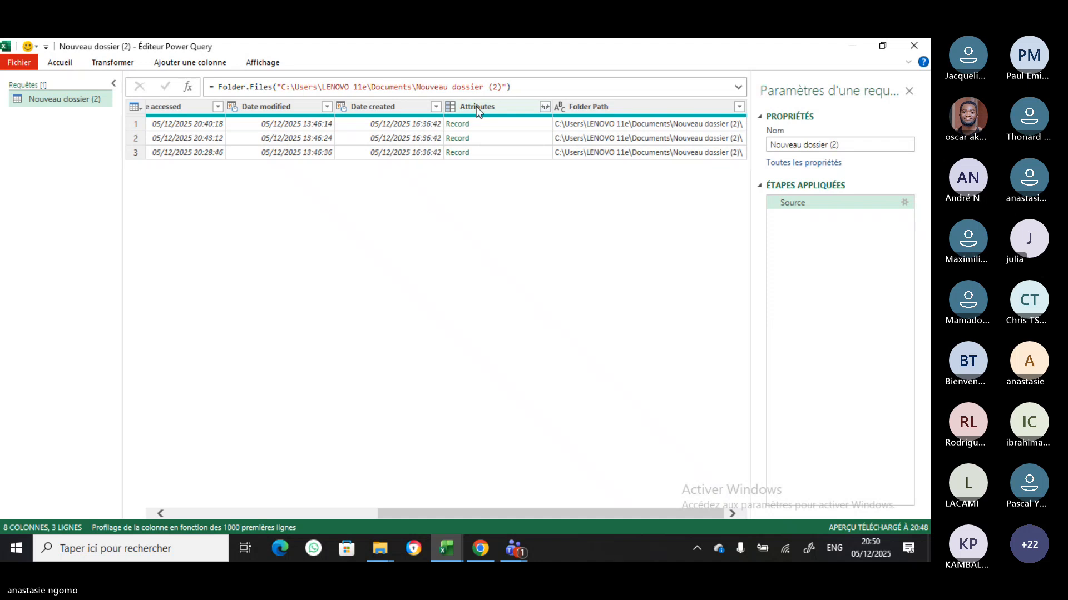
pyautogui.click(545, 107)
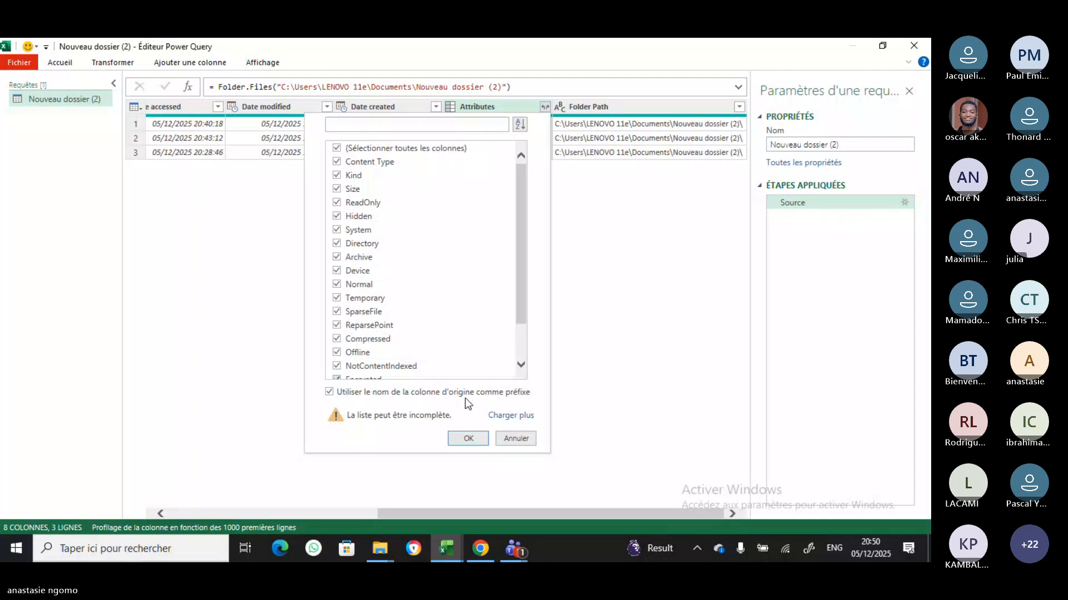
pyautogui.click(467, 438)
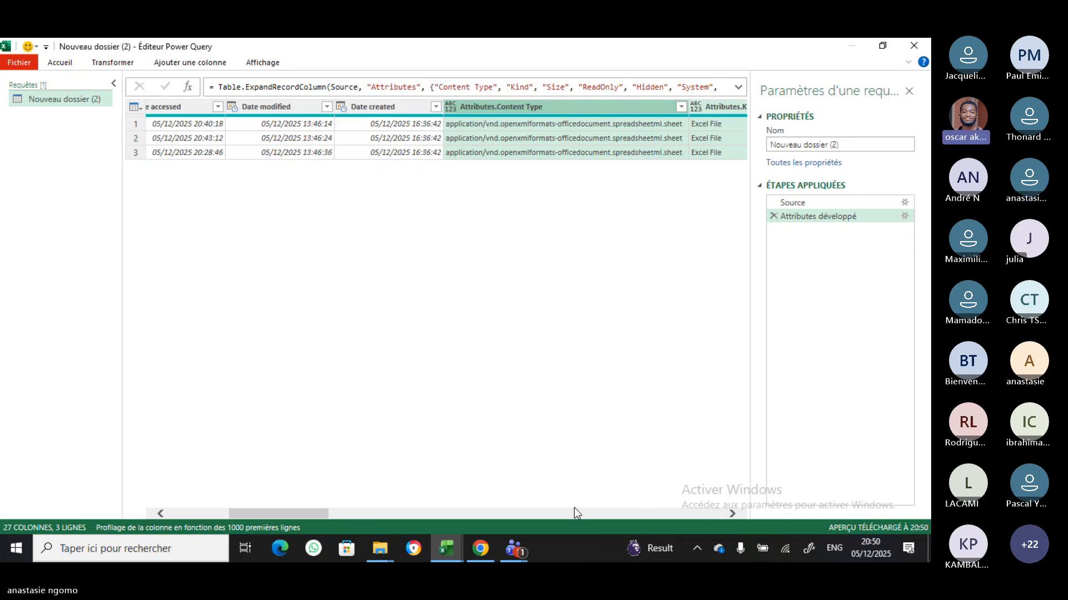
# Examine the expanded Attributes columns of the file list, from Content Type across to Folder Path
pyautogui.click(730, 512)
pyautogui.click(730, 512)
pyautogui.click(730, 512)
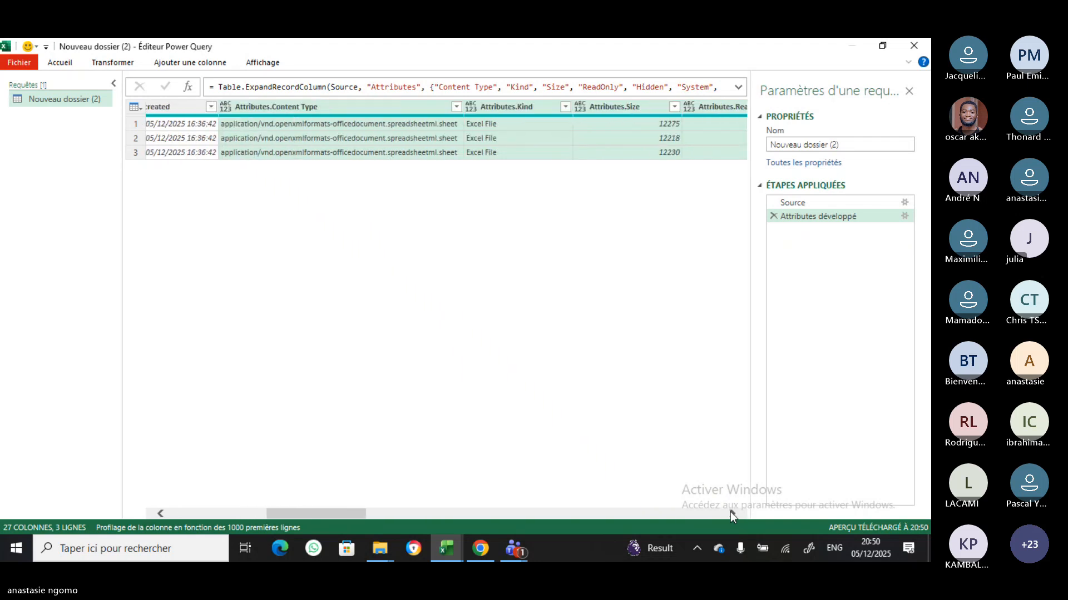
pyautogui.click(730, 512)
pyautogui.click(730, 512)
pyautogui.click(730, 512)
pyautogui.click(730, 512)
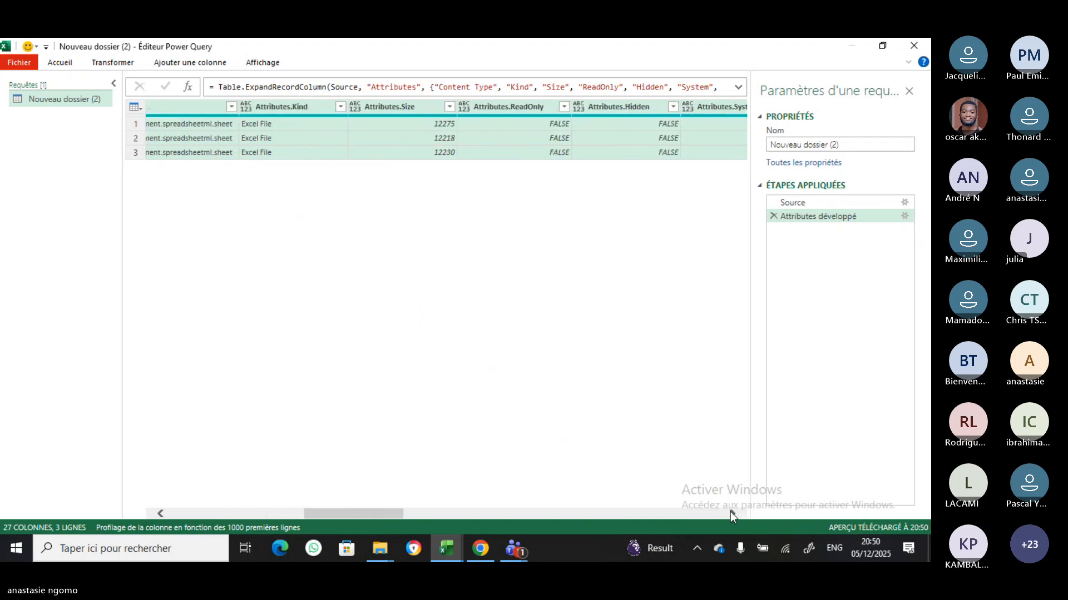
pyautogui.click(731, 512)
pyautogui.click(730, 512)
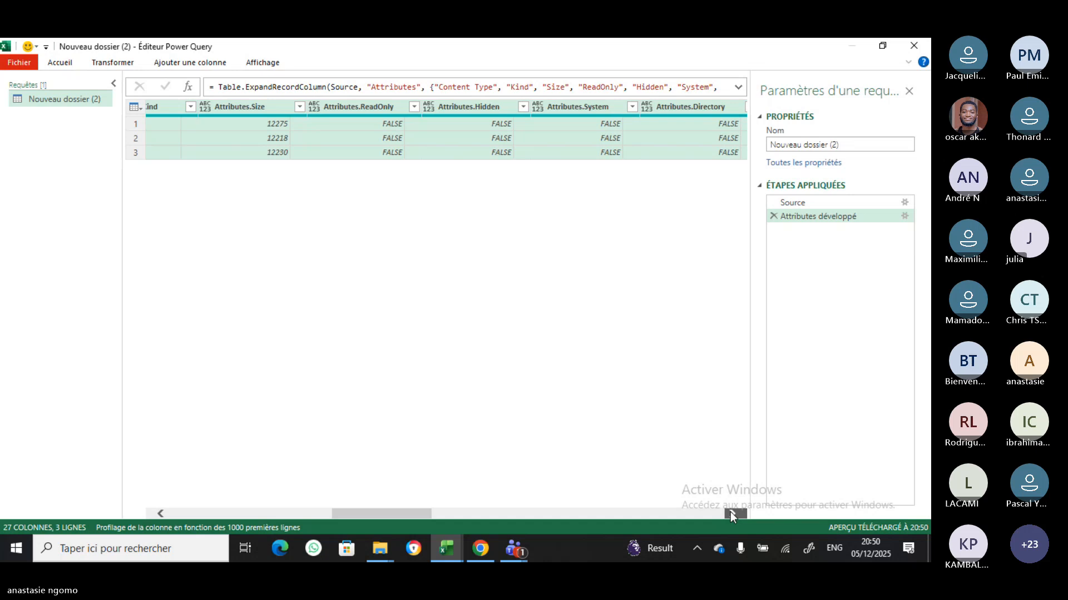
pyautogui.click(730, 512)
pyautogui.click(730, 512)
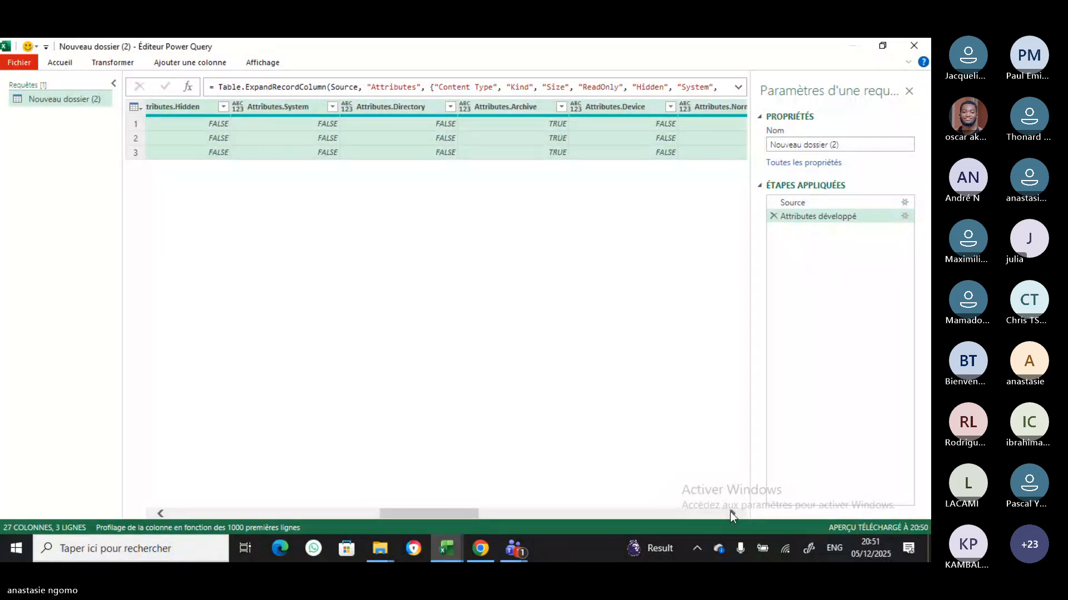
pyautogui.click(730, 512)
pyautogui.click(730, 512)
pyautogui.click(730, 512)
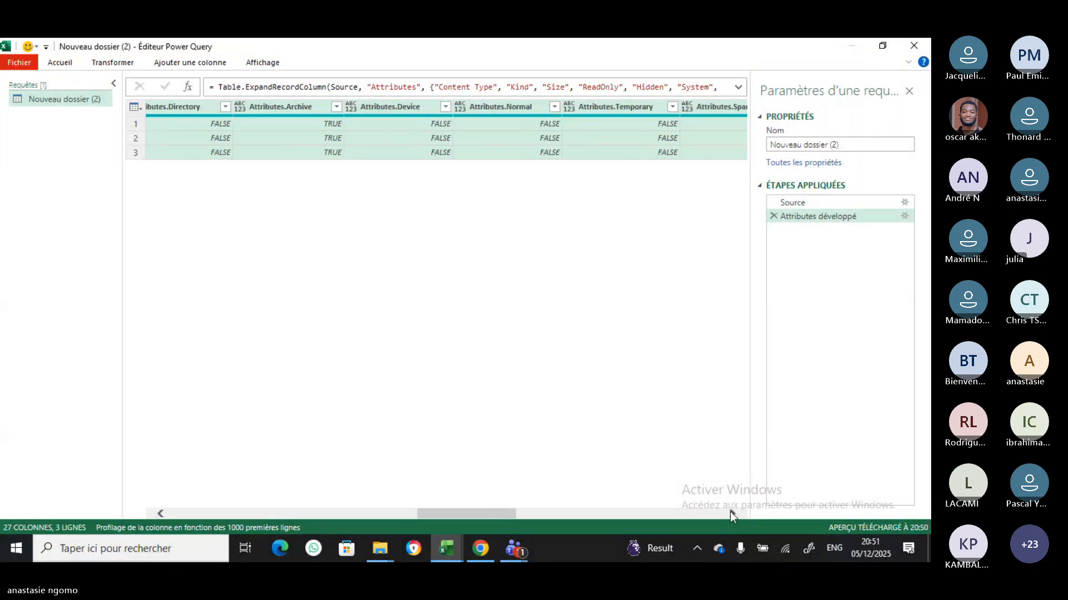
pyautogui.click(730, 512)
pyautogui.click(730, 512)
pyautogui.click(730, 513)
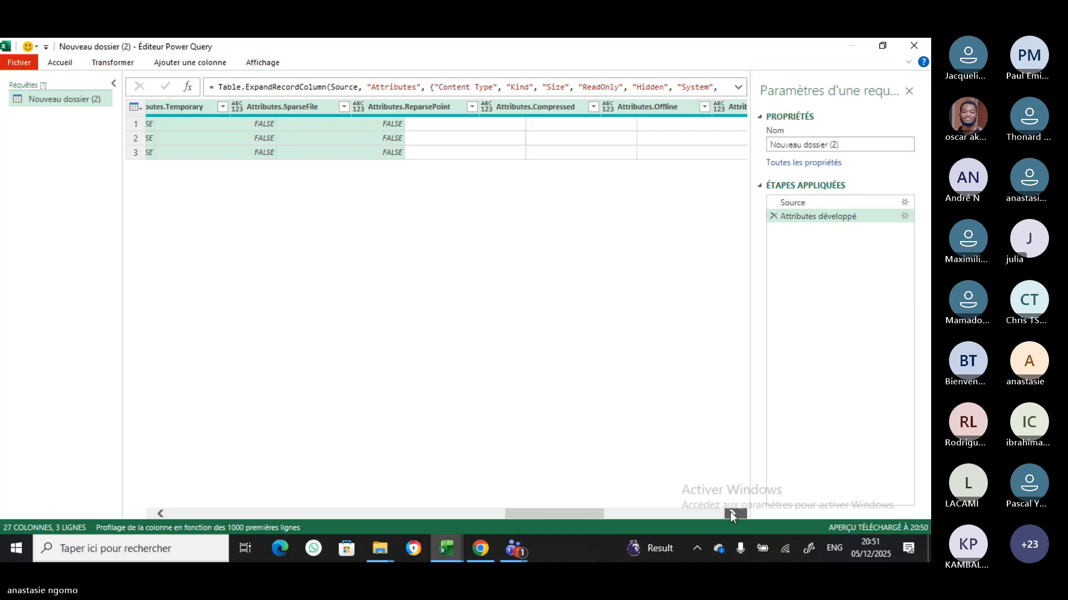
pyautogui.click(730, 512)
pyautogui.click(730, 512)
pyautogui.click(730, 512)
pyautogui.click(730, 512)
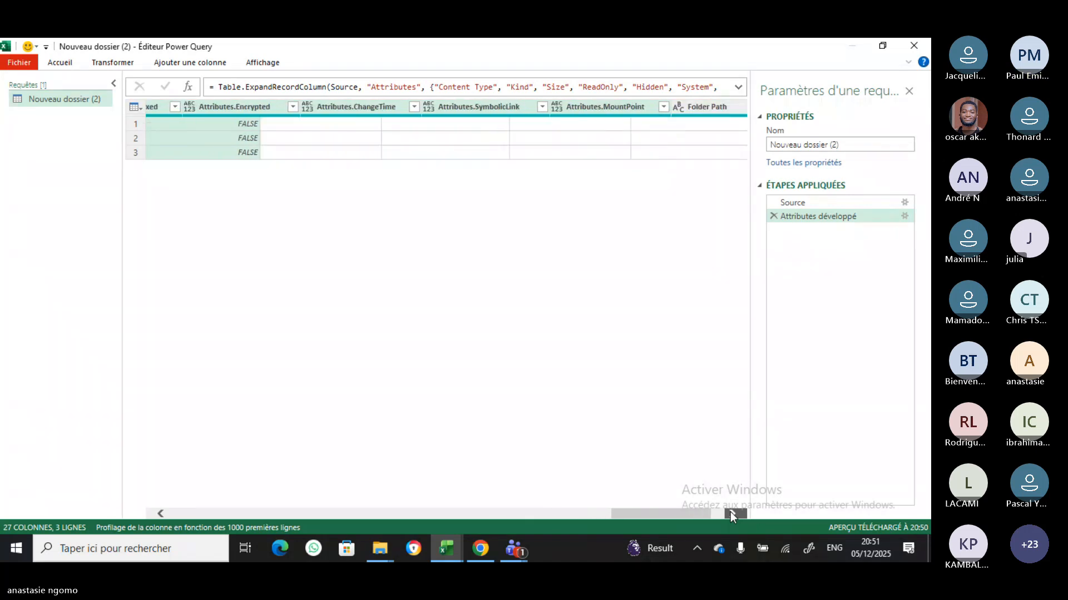
pyautogui.click(729, 512)
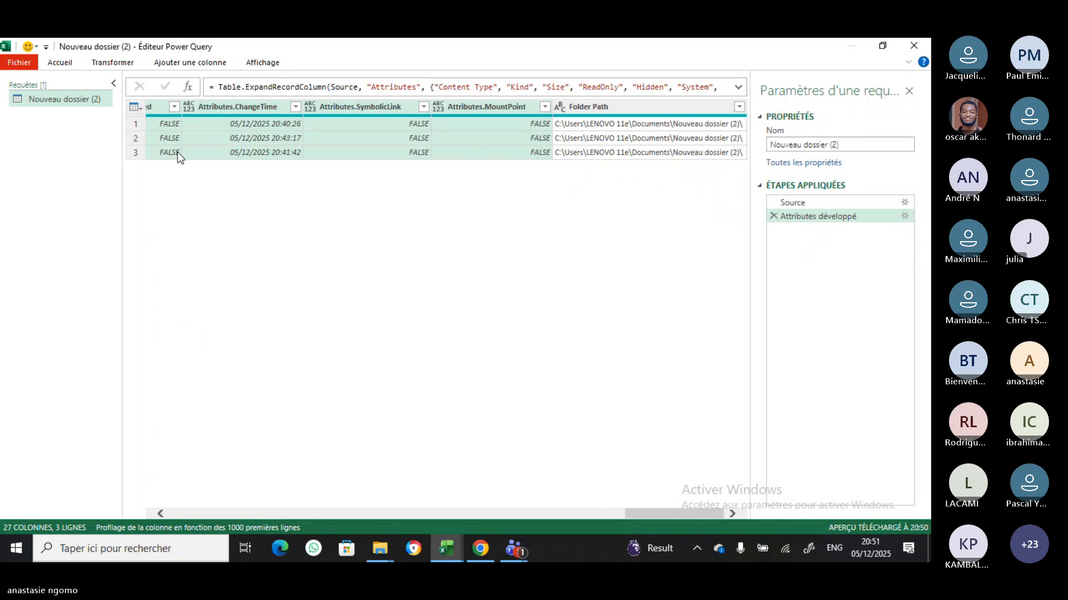
pyautogui.click(114, 63)
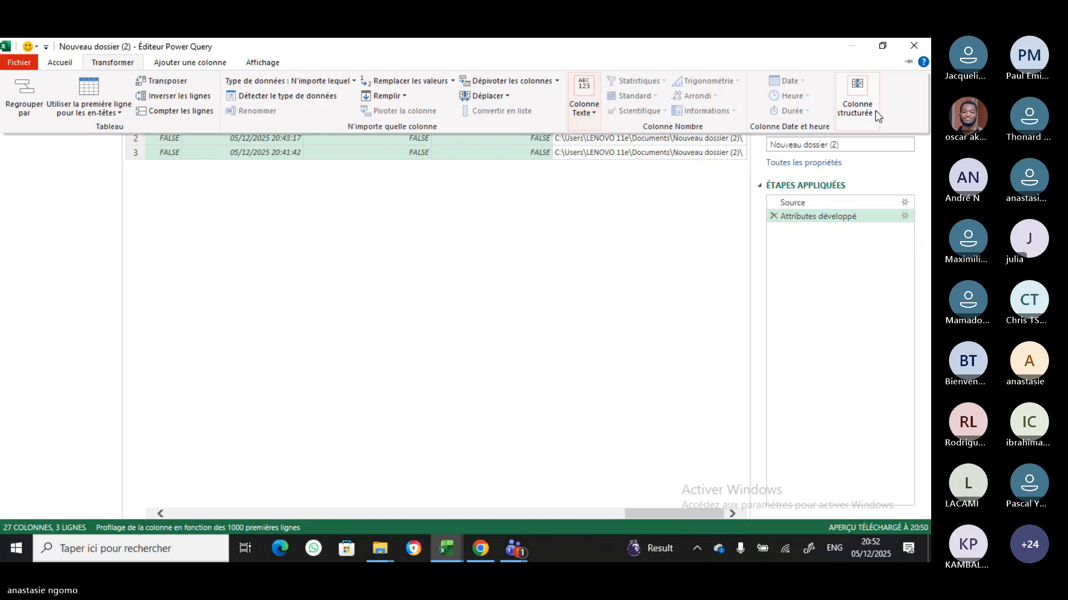
pyautogui.click(862, 82)
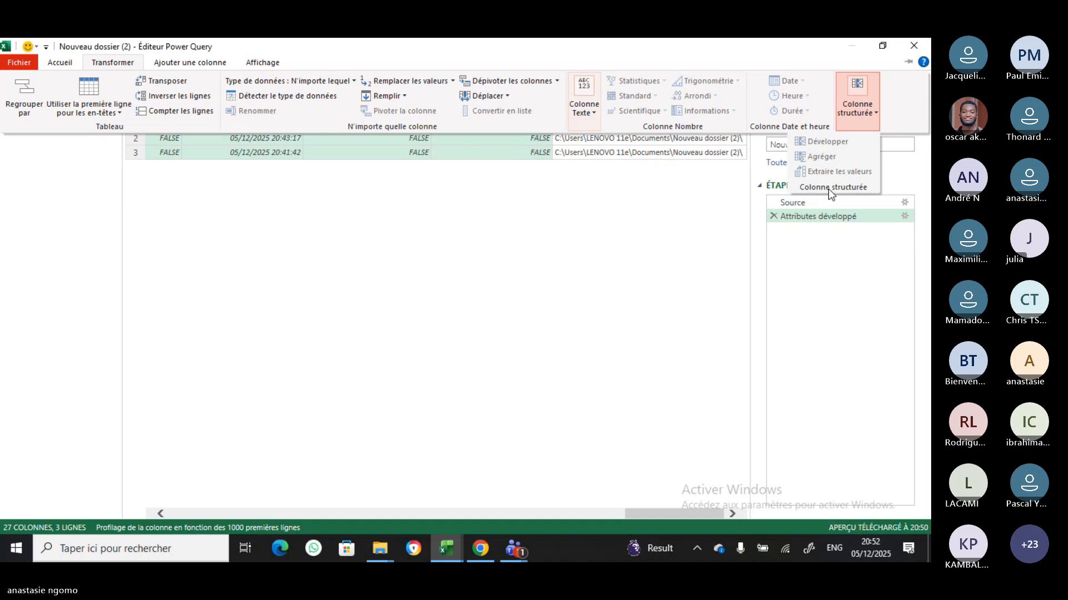
pyautogui.click(593, 109)
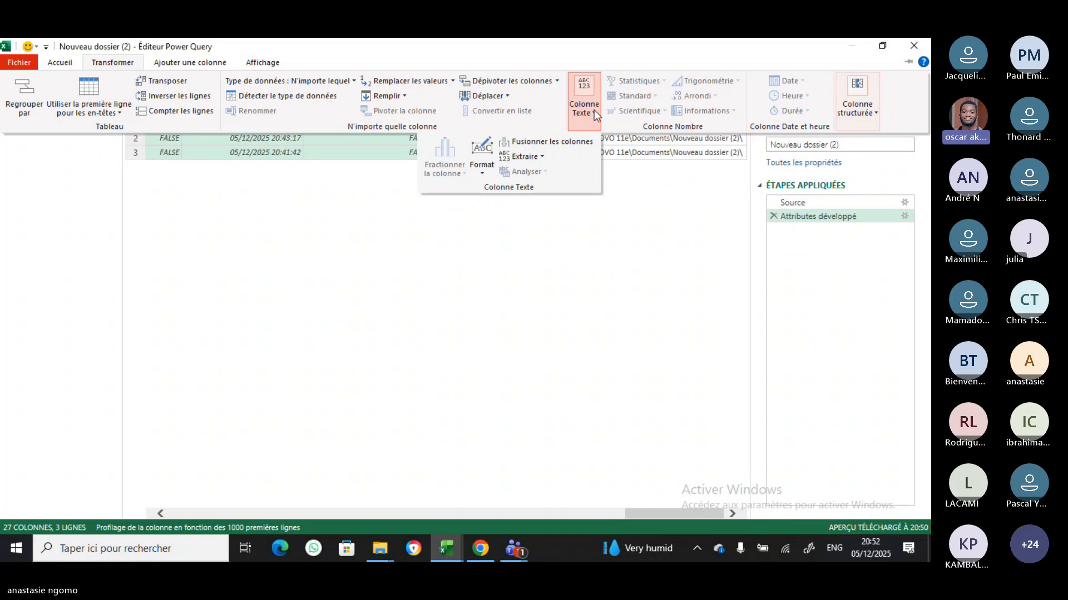
pyautogui.click(446, 221)
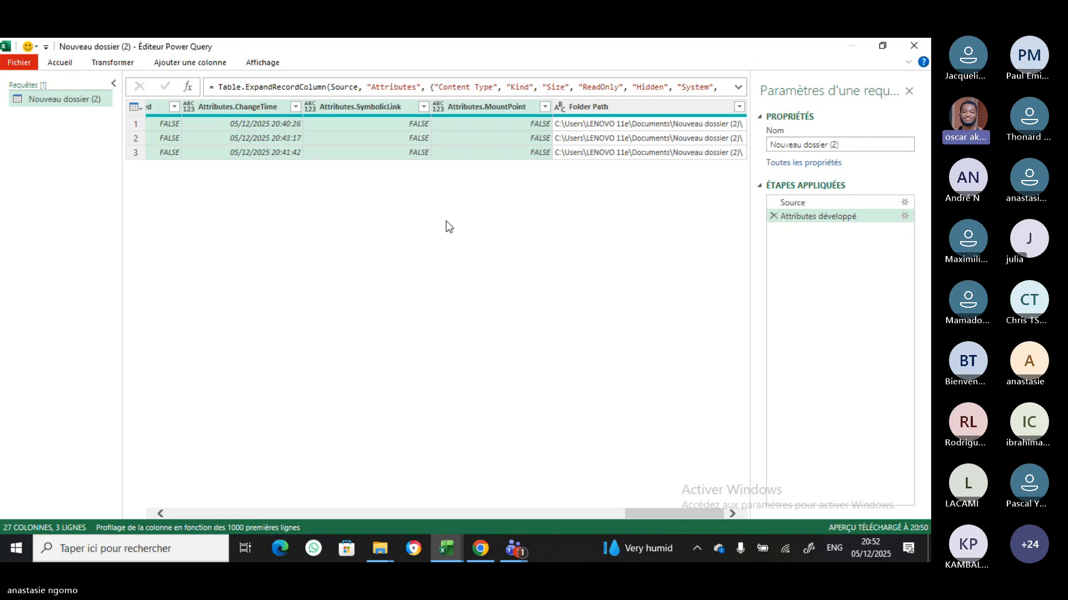
# Close the Power Query editor and discard the folder query with its expanded attributes
pyautogui.click(912, 48)
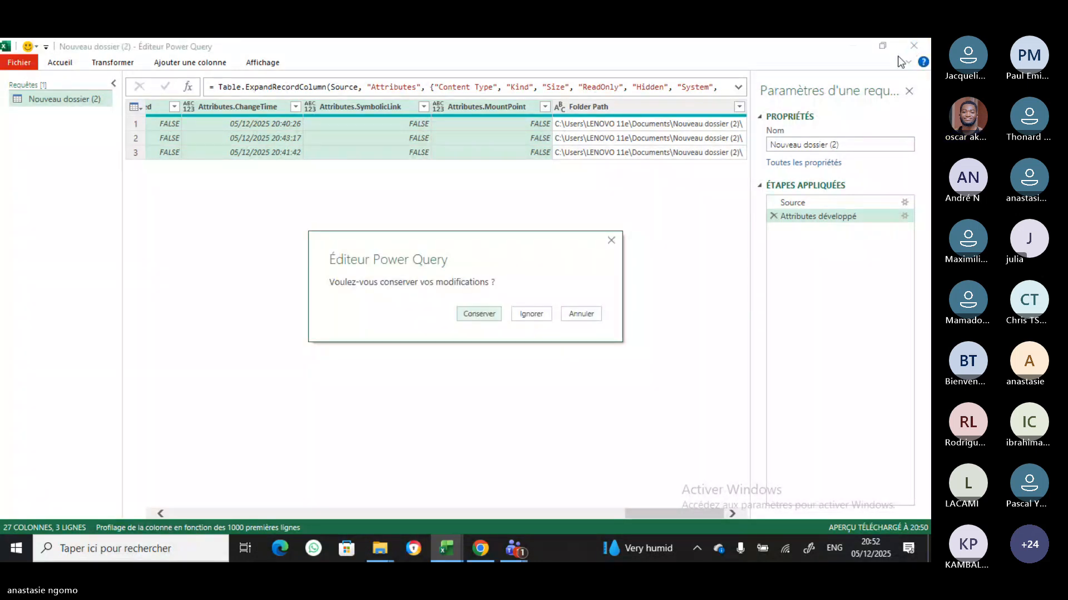
pyautogui.click(529, 314)
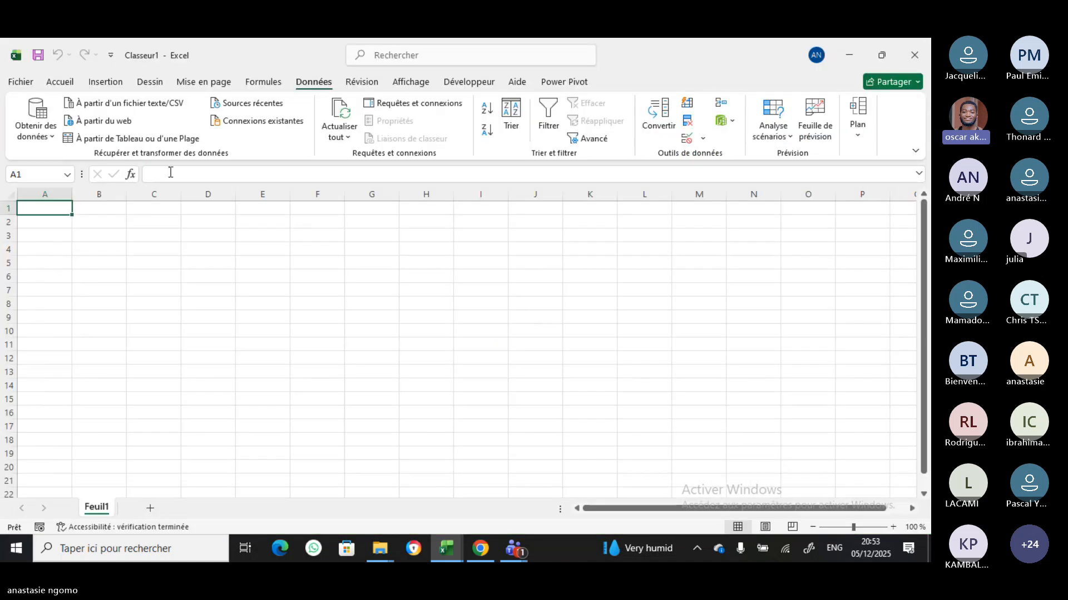
# Start a new data import from the folder Nouveau dossier (2) in Documents
pyautogui.click(36, 129)
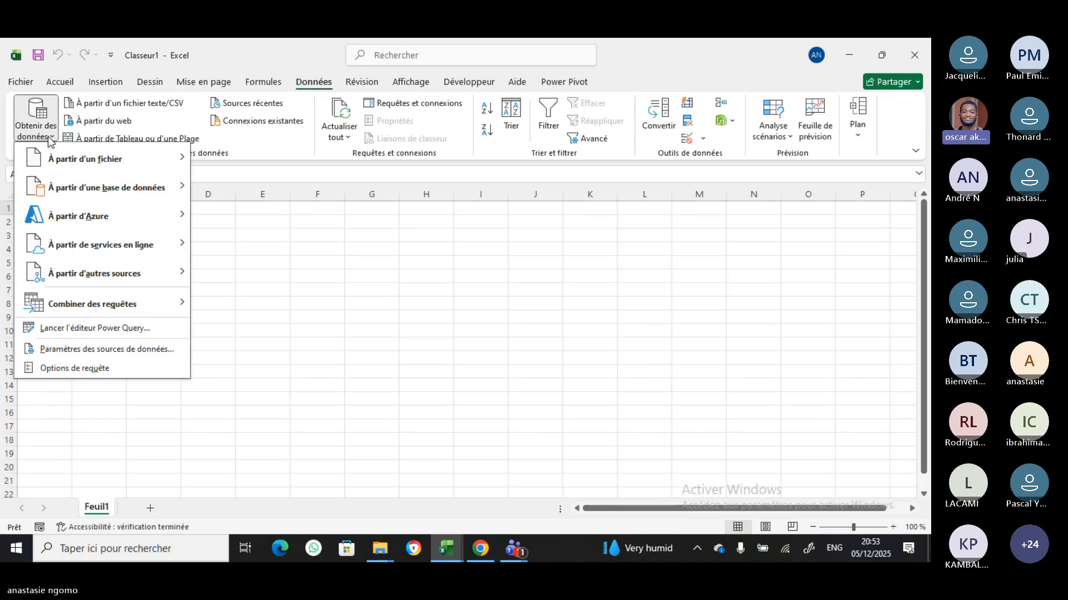
pyautogui.moveTo(81, 164)
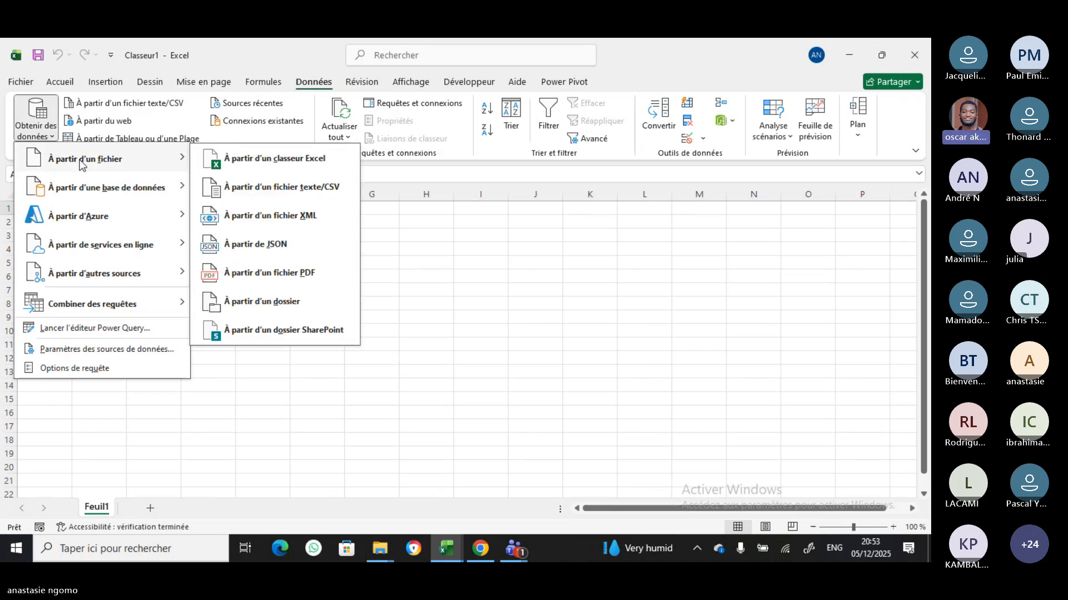
pyautogui.click(271, 281)
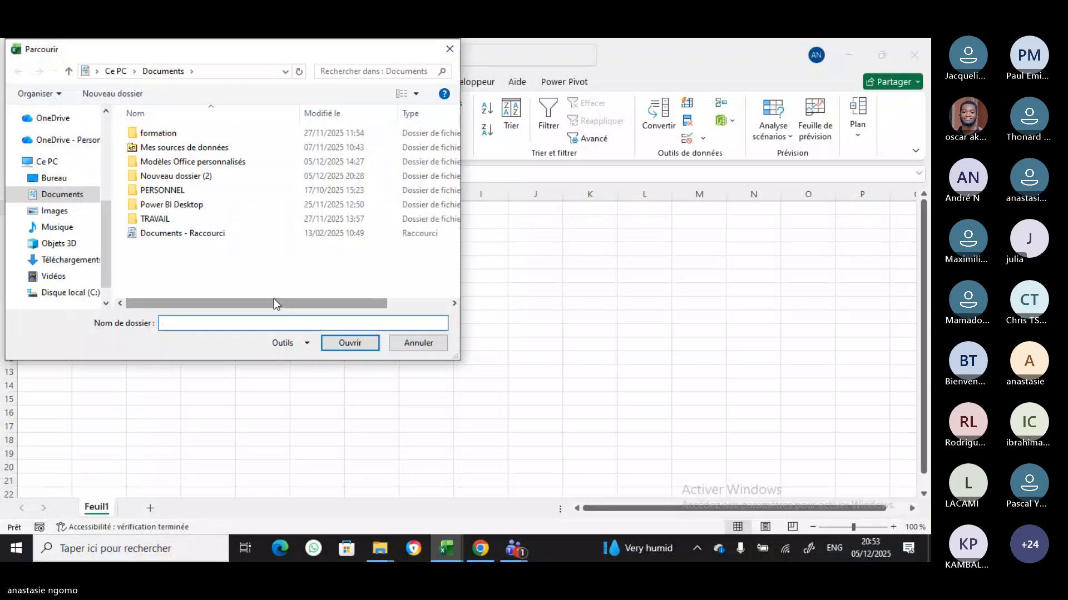
pyautogui.click(165, 178)
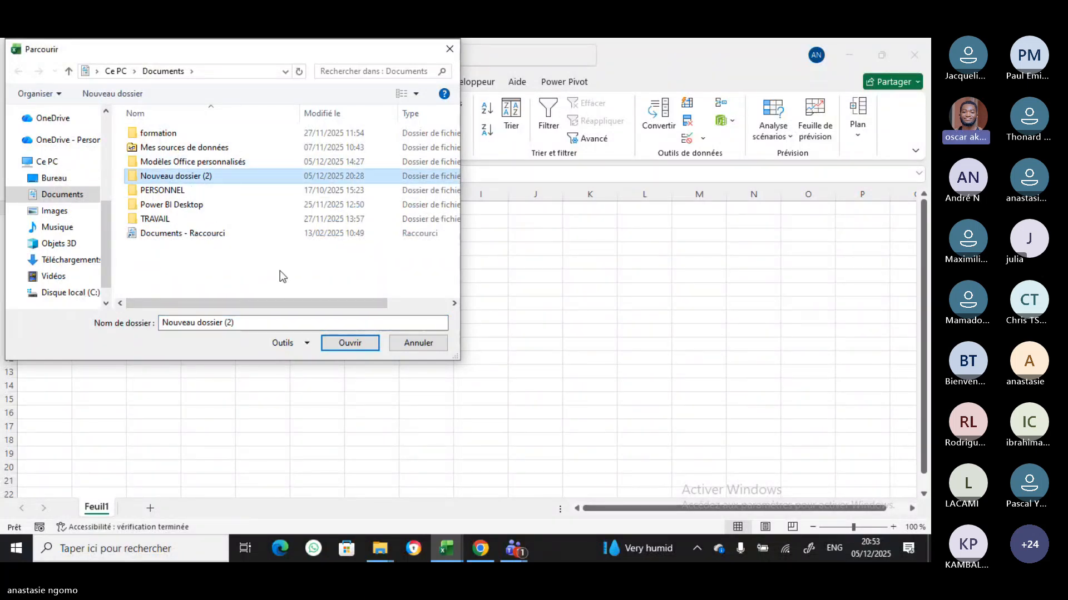
pyautogui.click(345, 343)
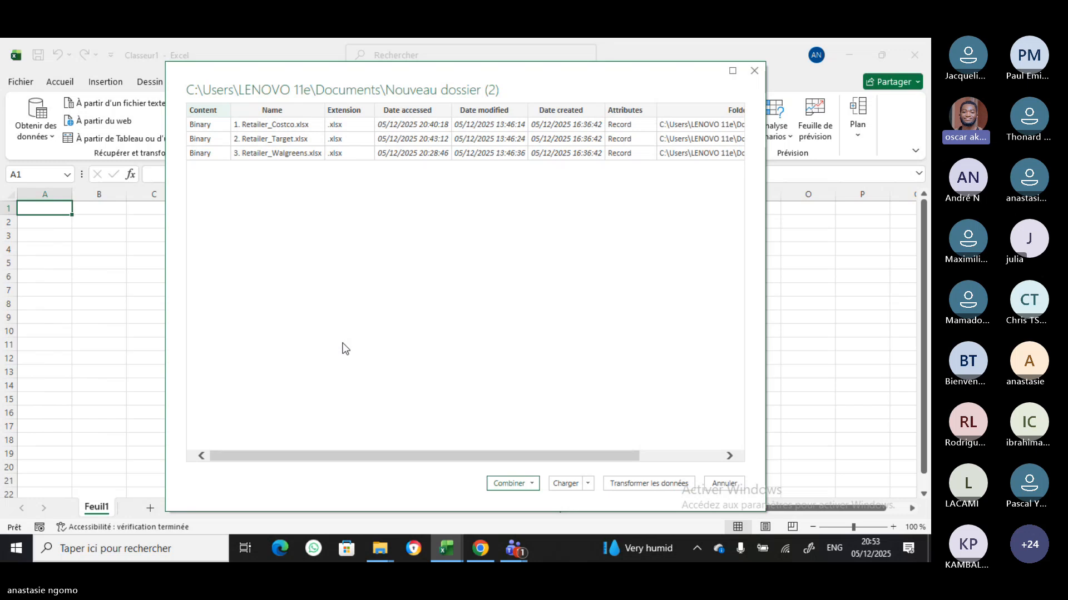
# Combine and transform the folder's files, extracting the Data table with the first file as the sample
pyautogui.click(517, 484)
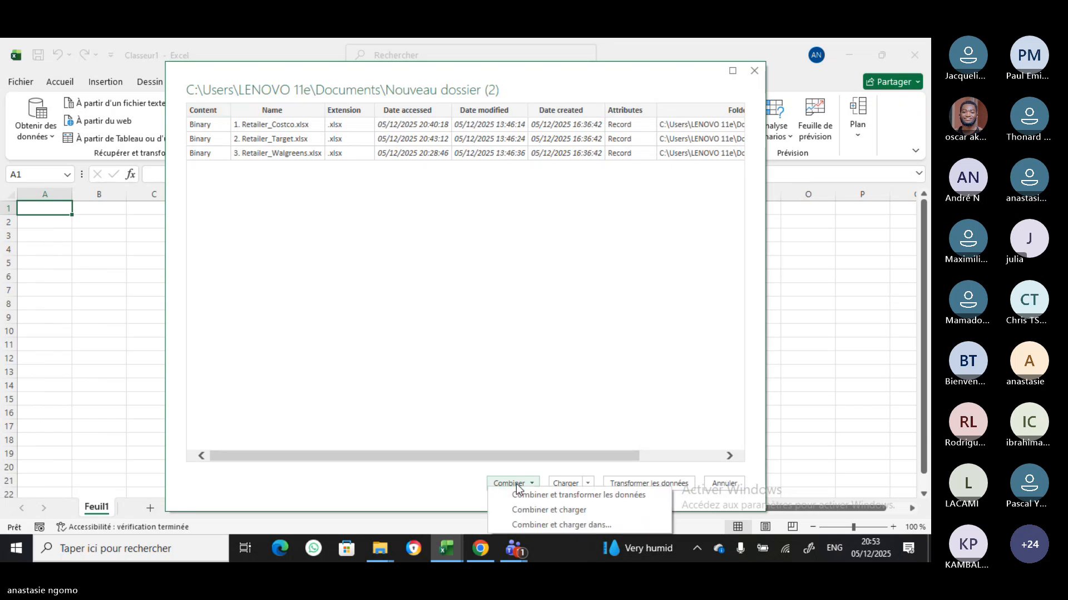
pyautogui.click(548, 495)
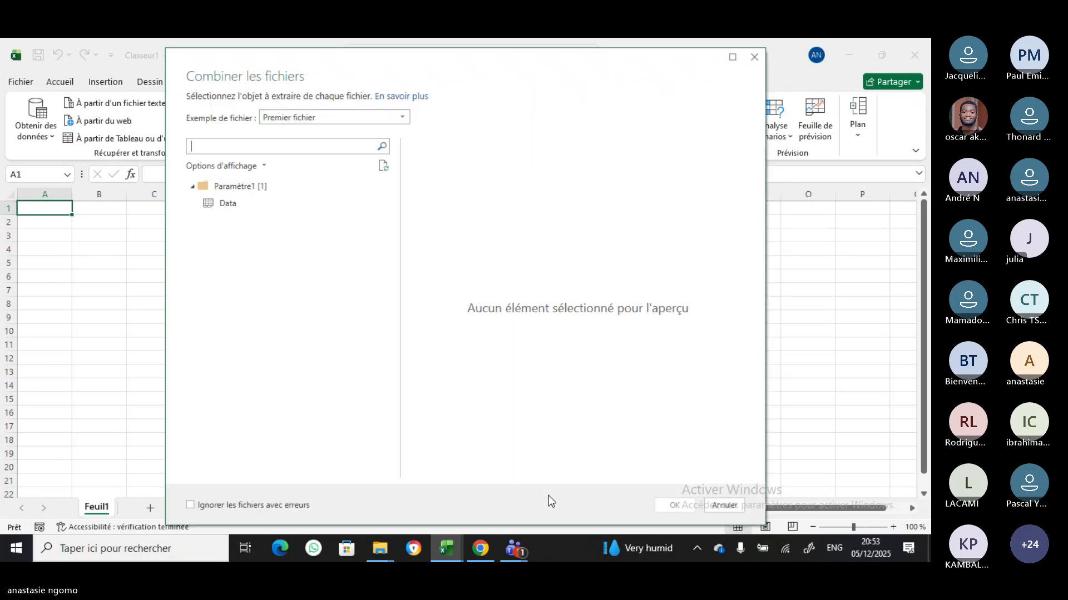
pyautogui.click(217, 205)
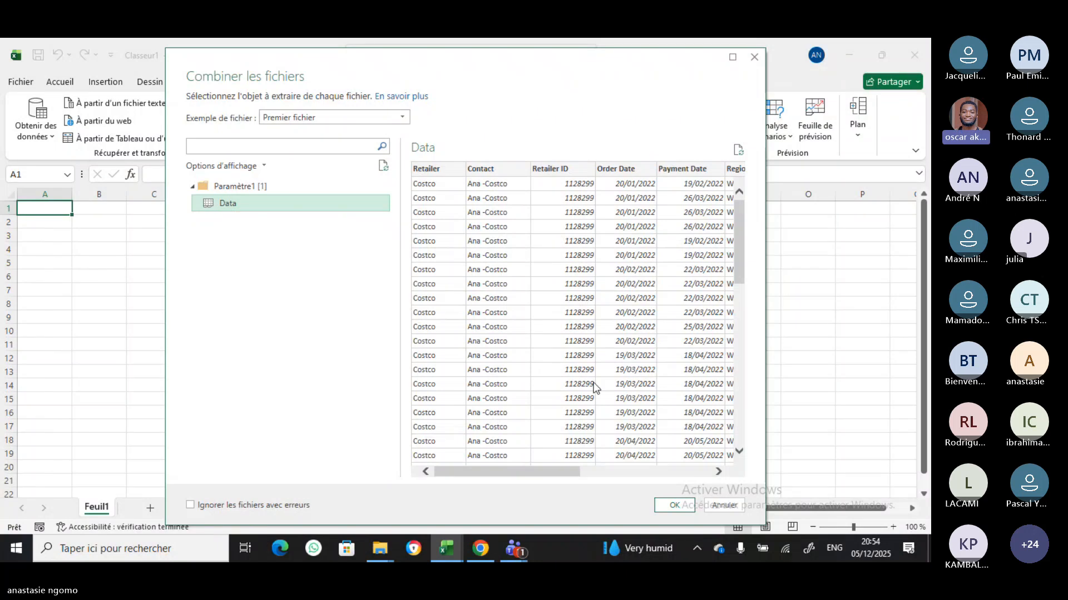
pyautogui.click(674, 505)
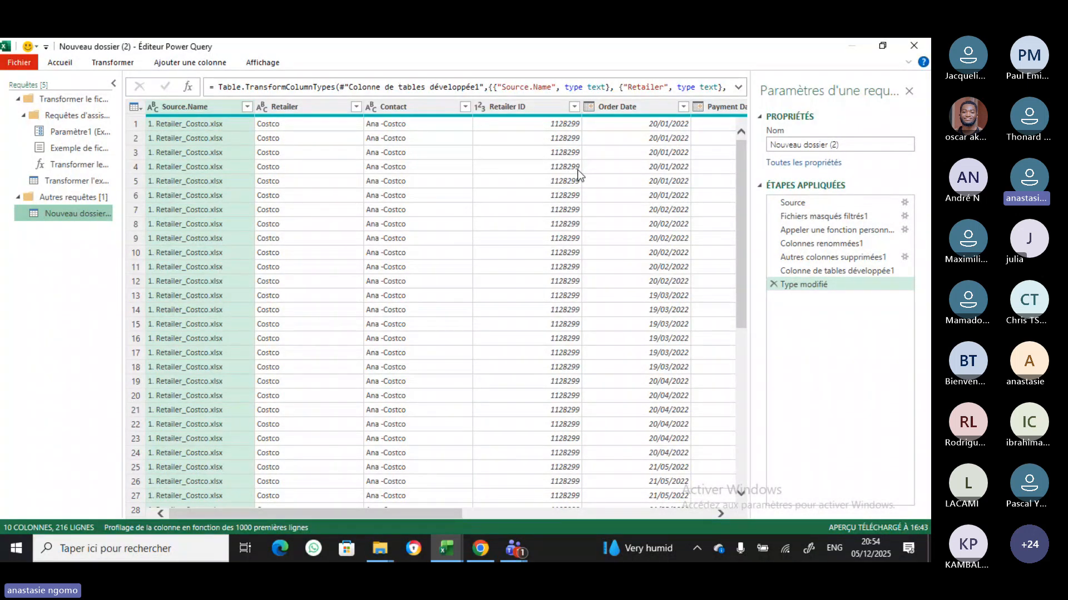
# Examine the columns of the combined query, from Source.Name across to Units Sold
pyautogui.click(721, 514)
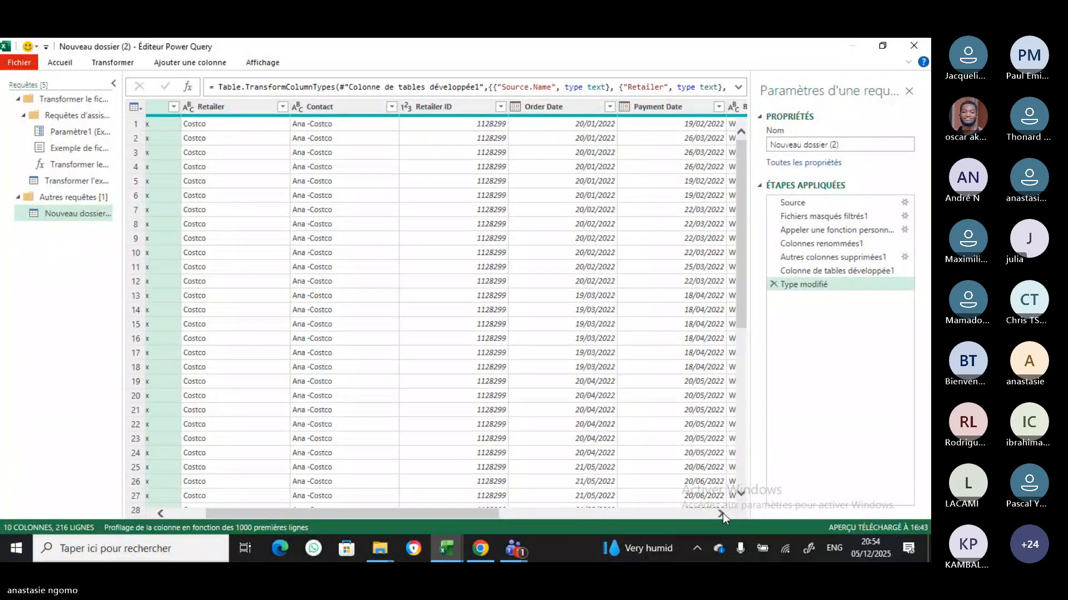
pyautogui.click(721, 512)
pyautogui.click(721, 513)
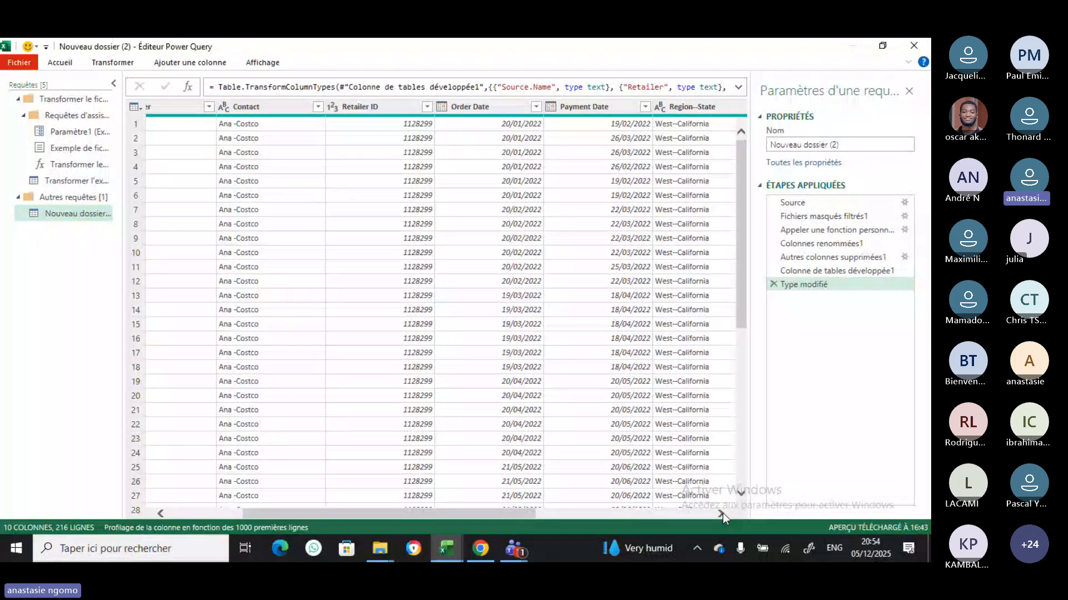
pyautogui.click(722, 513)
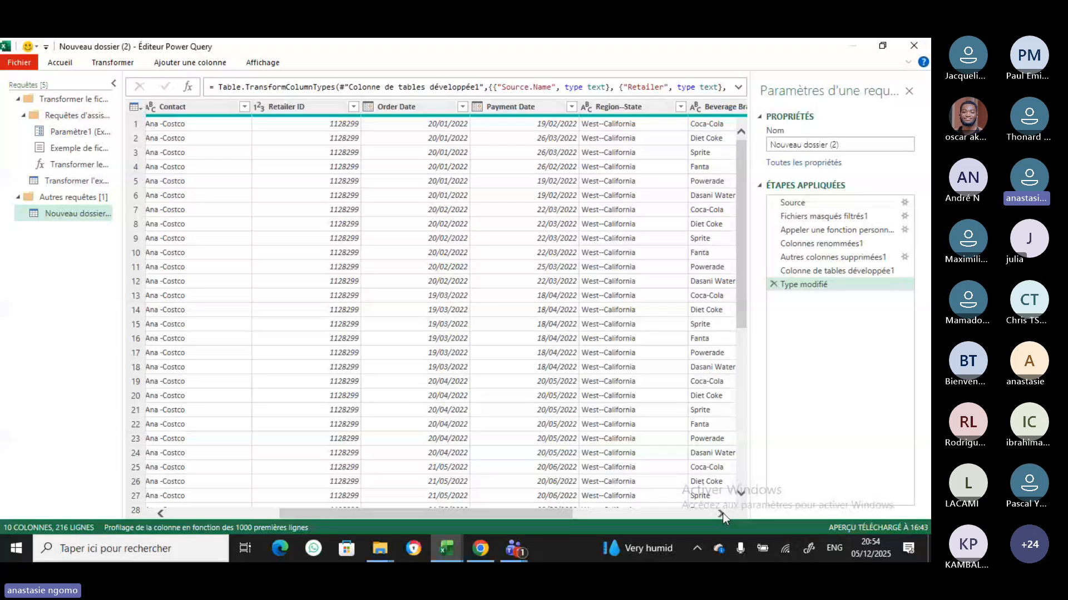
pyautogui.click(722, 512)
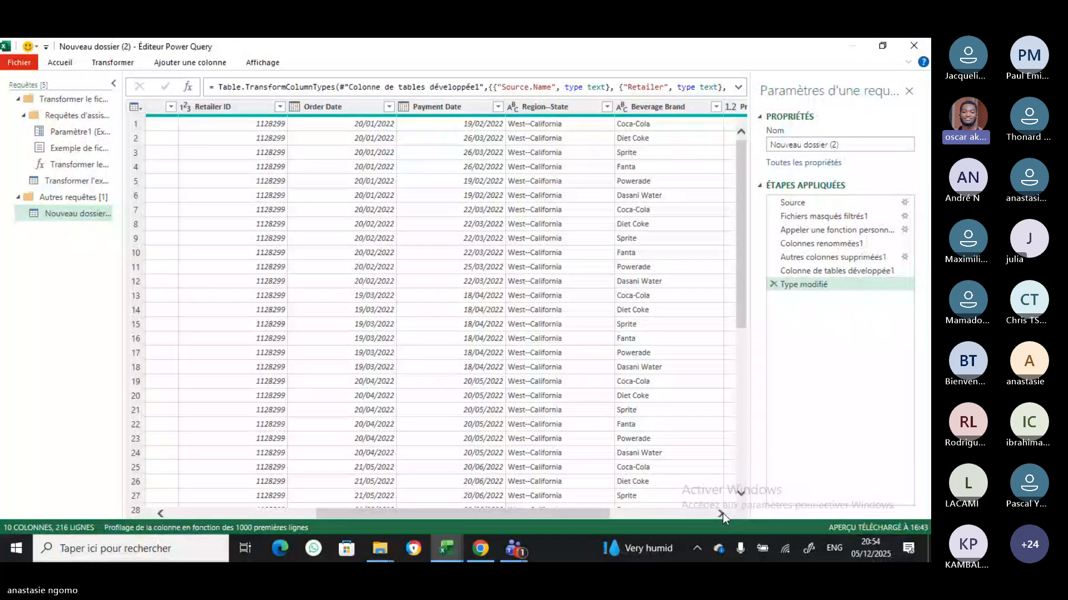
pyautogui.click(722, 513)
pyautogui.click(722, 512)
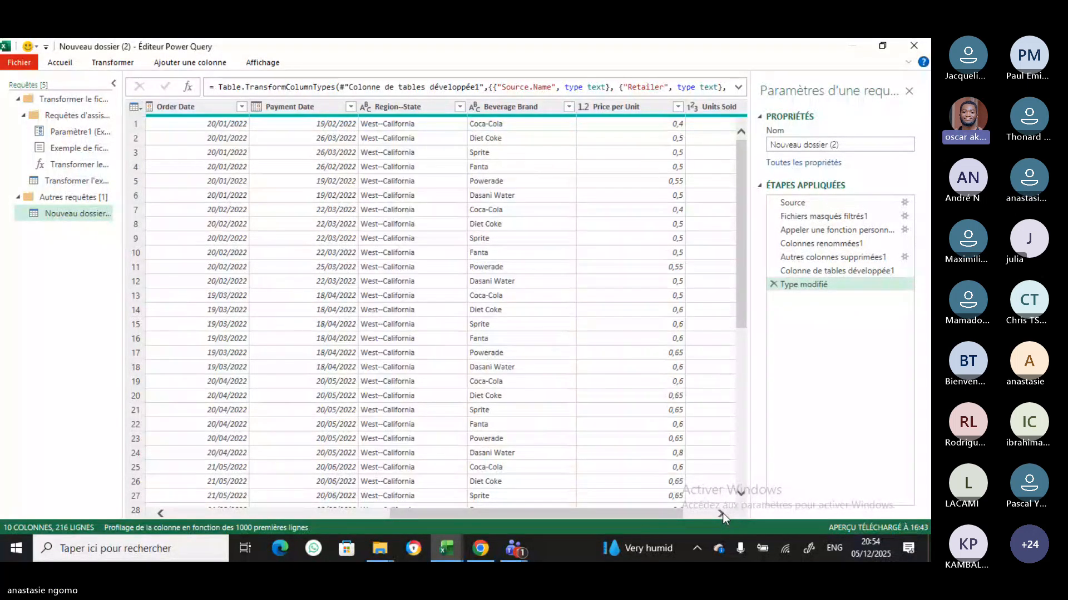
pyautogui.click(722, 512)
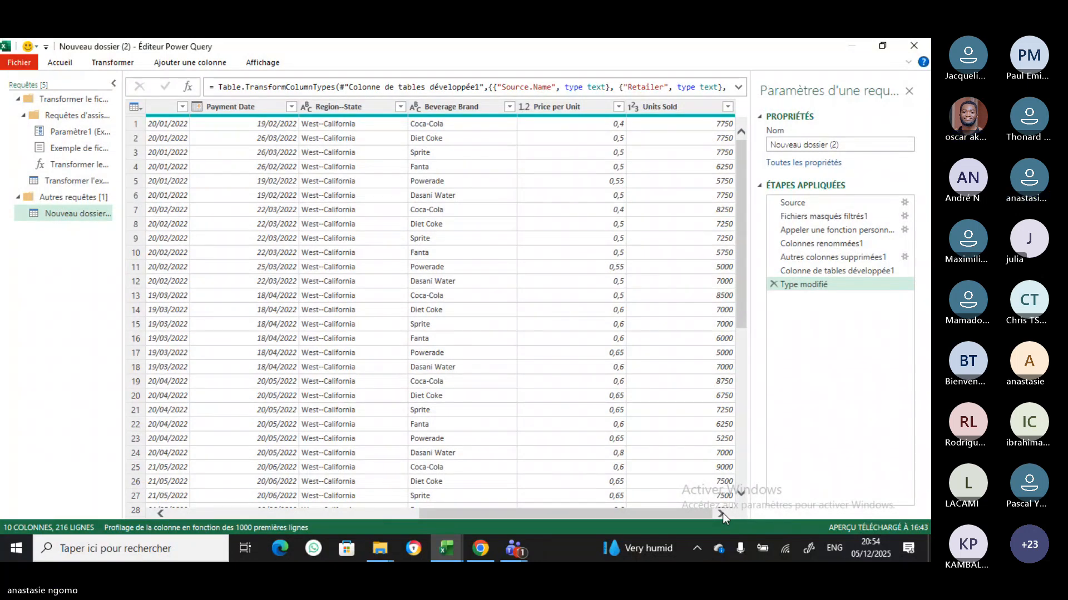
# Look down through the combined rows to check the regions, beverage brands, prices and units from all source files
pyautogui.scroll(-3, 745, 496)
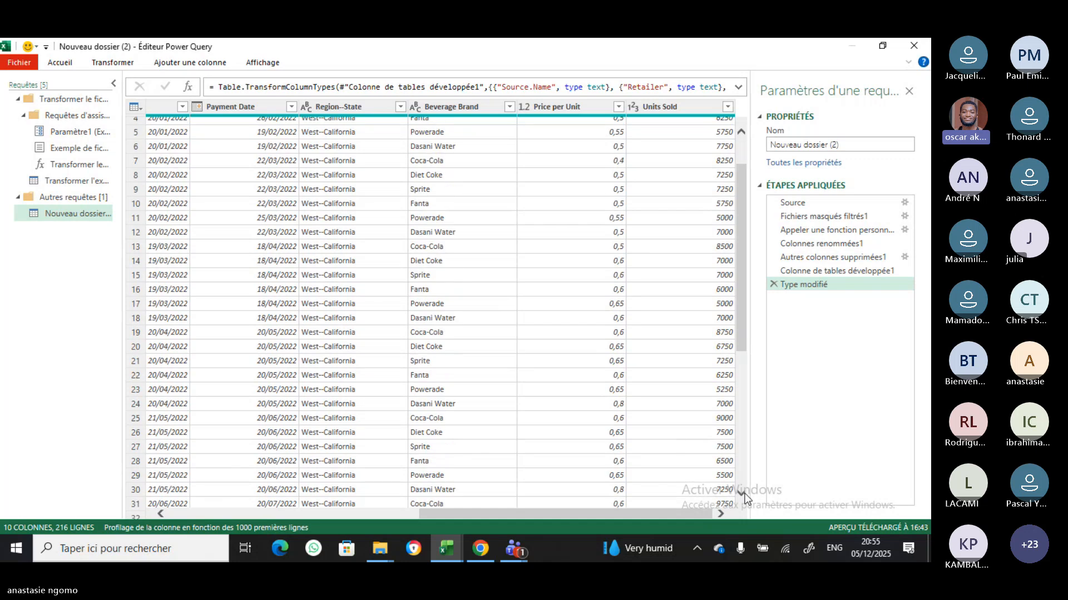
pyautogui.scroll(-3, 745, 496)
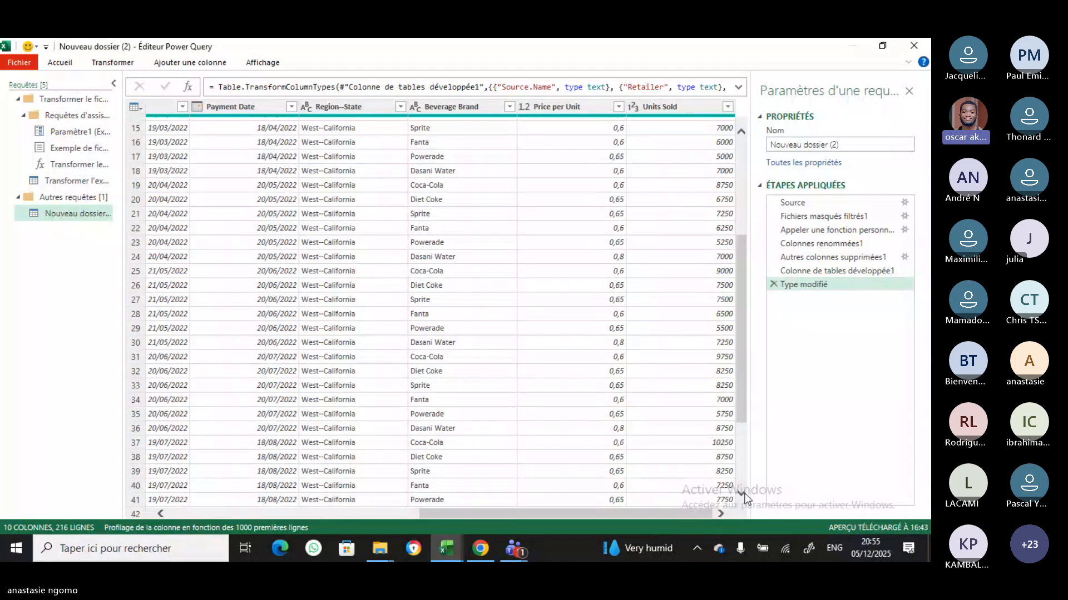
pyautogui.scroll(-7, 745, 497)
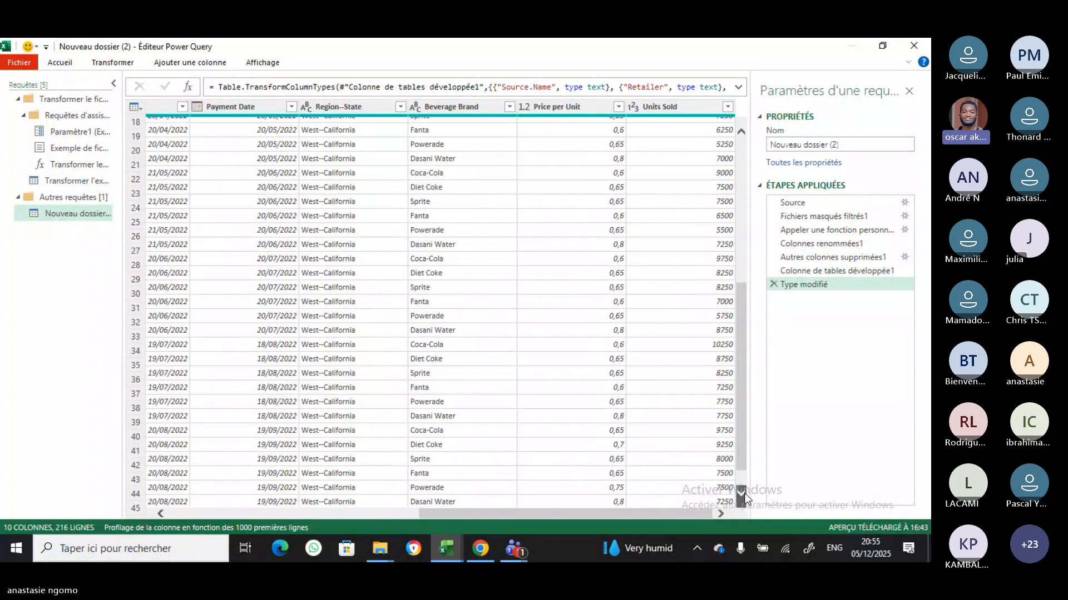
pyautogui.scroll(-6, 745, 497)
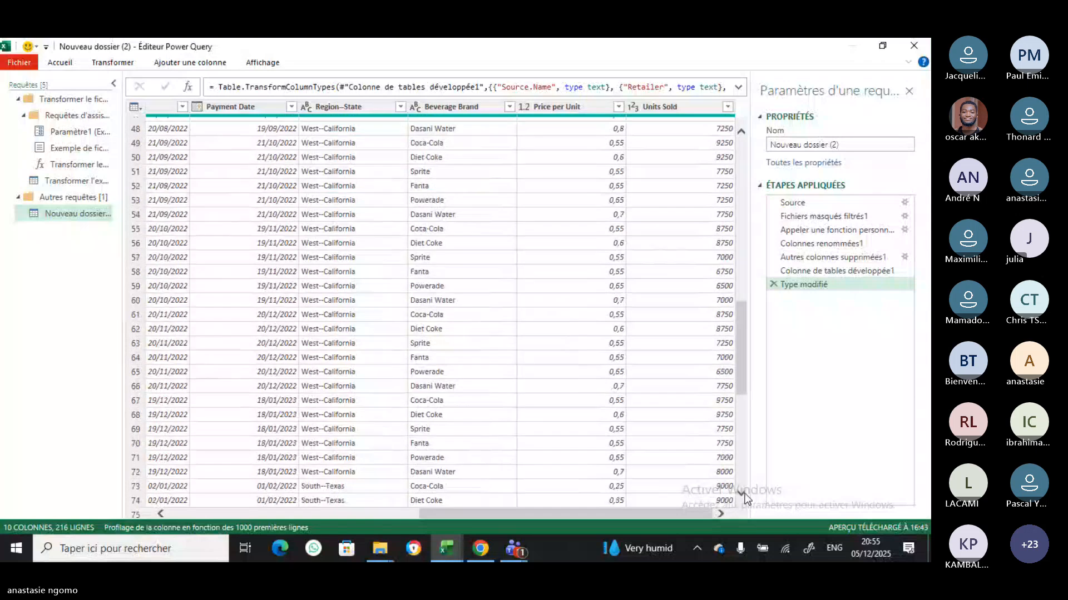
pyautogui.scroll(-8, 745, 497)
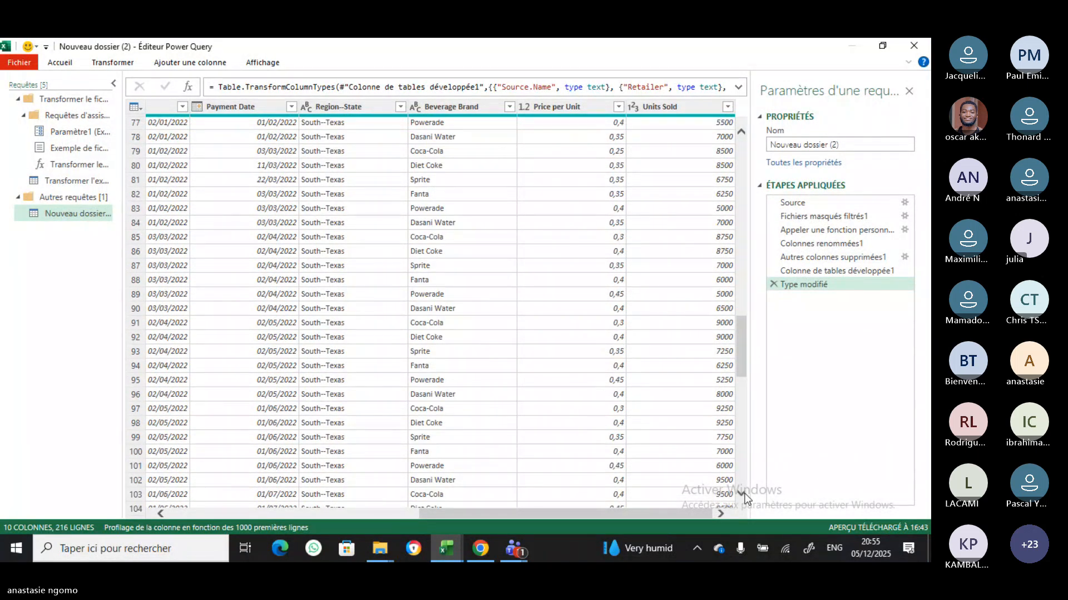
pyautogui.scroll(-7, 745, 496)
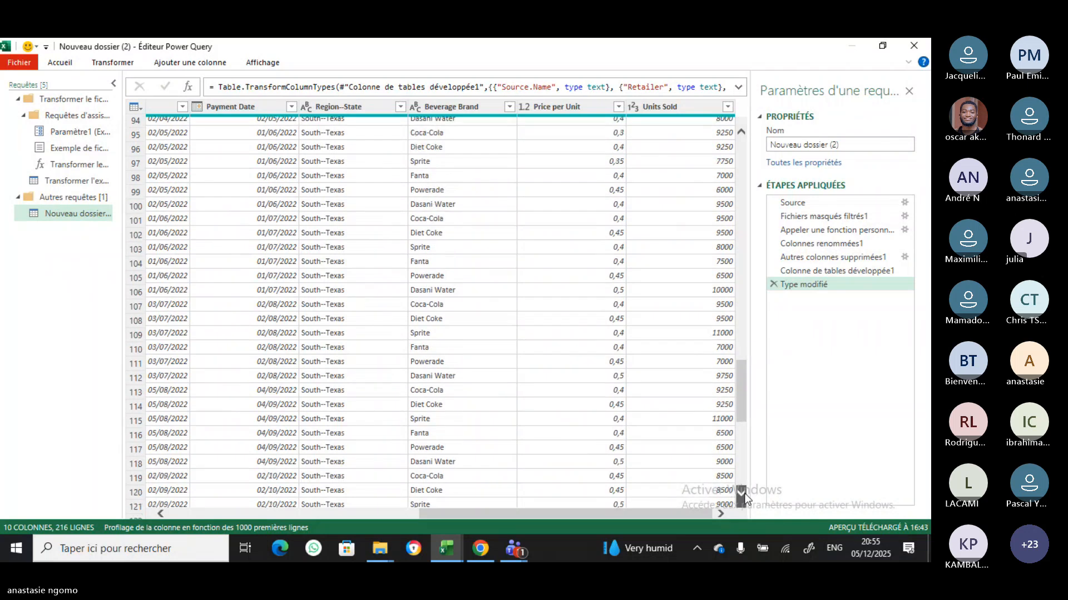
pyautogui.scroll(-5, 745, 497)
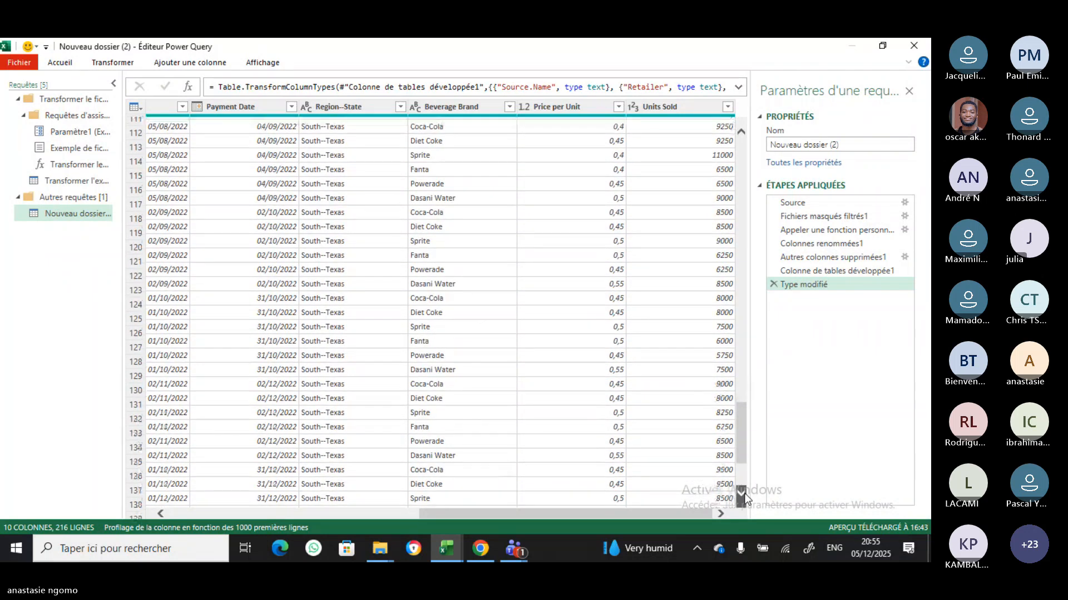
pyautogui.scroll(-3, 745, 497)
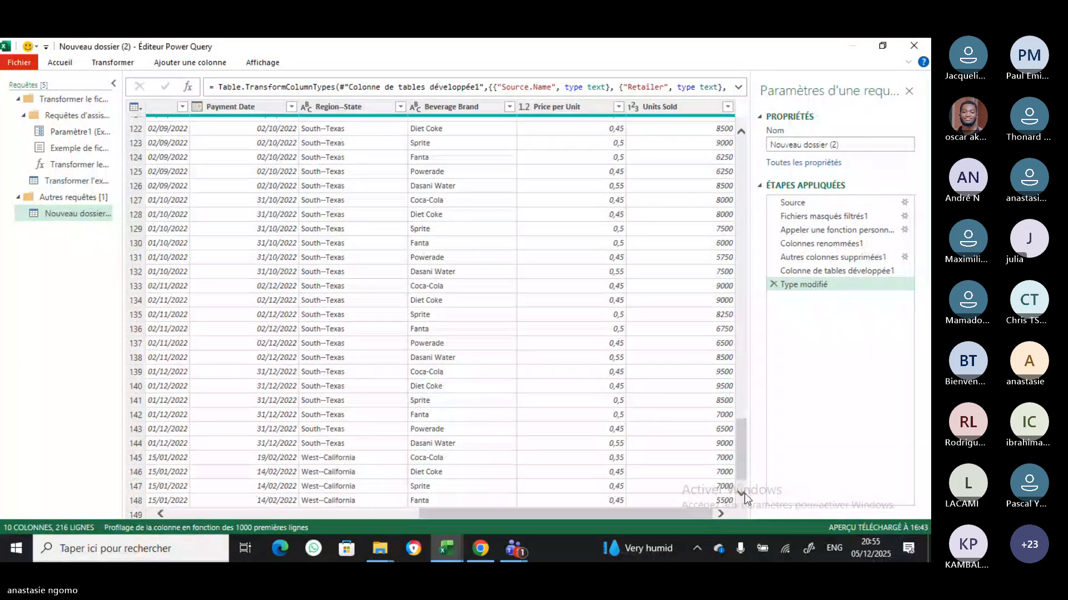
pyautogui.scroll(-13, 745, 496)
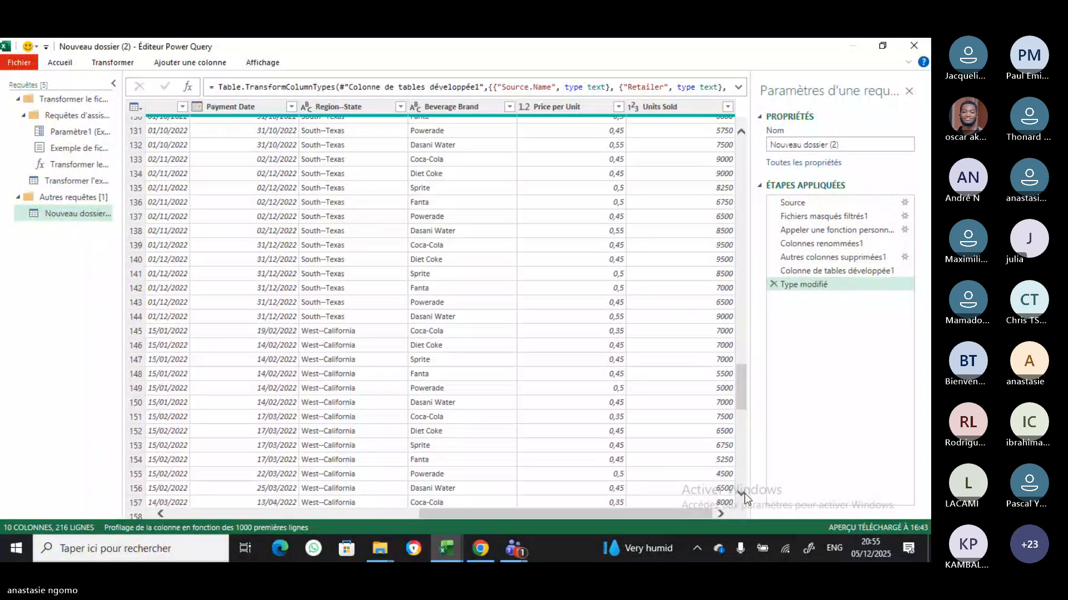
pyautogui.scroll(-5, 745, 497)
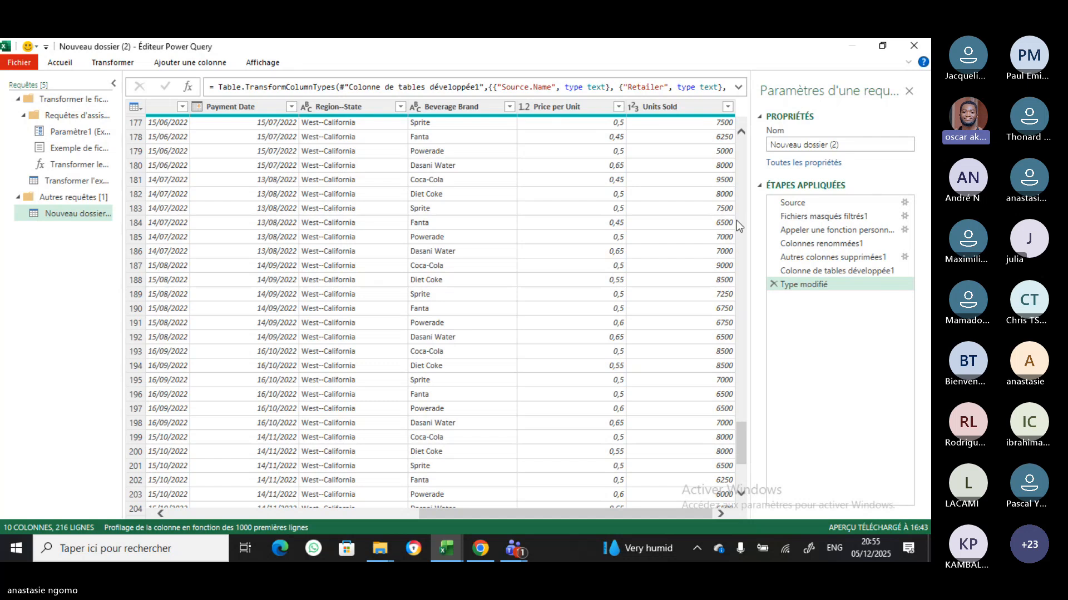
# Review the Source.Name, Retailer and Contact columns from the Target rows back up to the first Costco row
pyautogui.moveTo(743, 131); pyautogui.dragTo(743, 131)
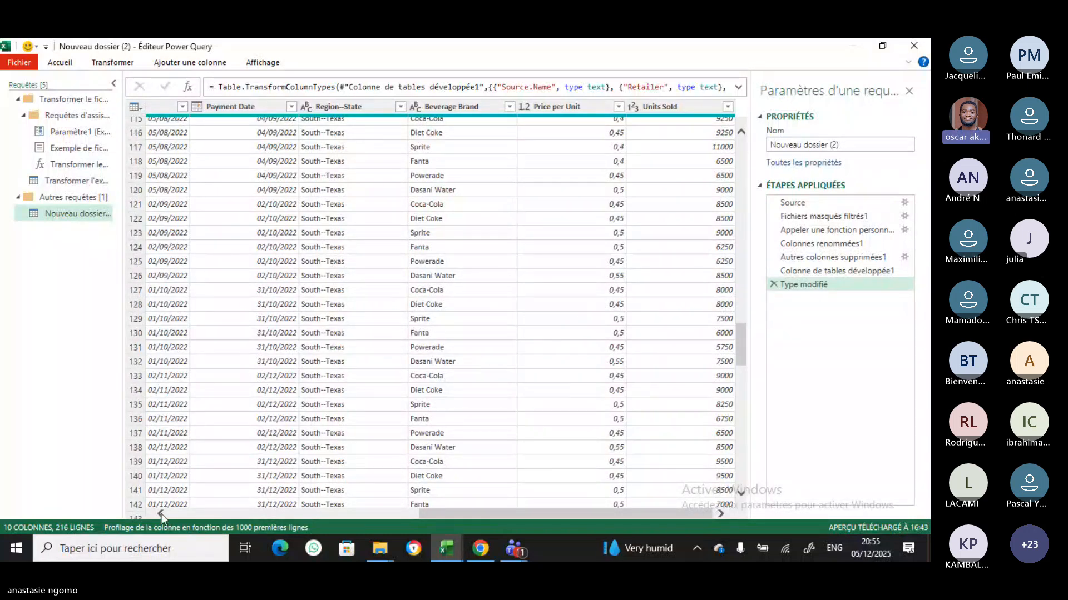
pyautogui.moveTo(161, 514); pyautogui.dragTo(162, 514)
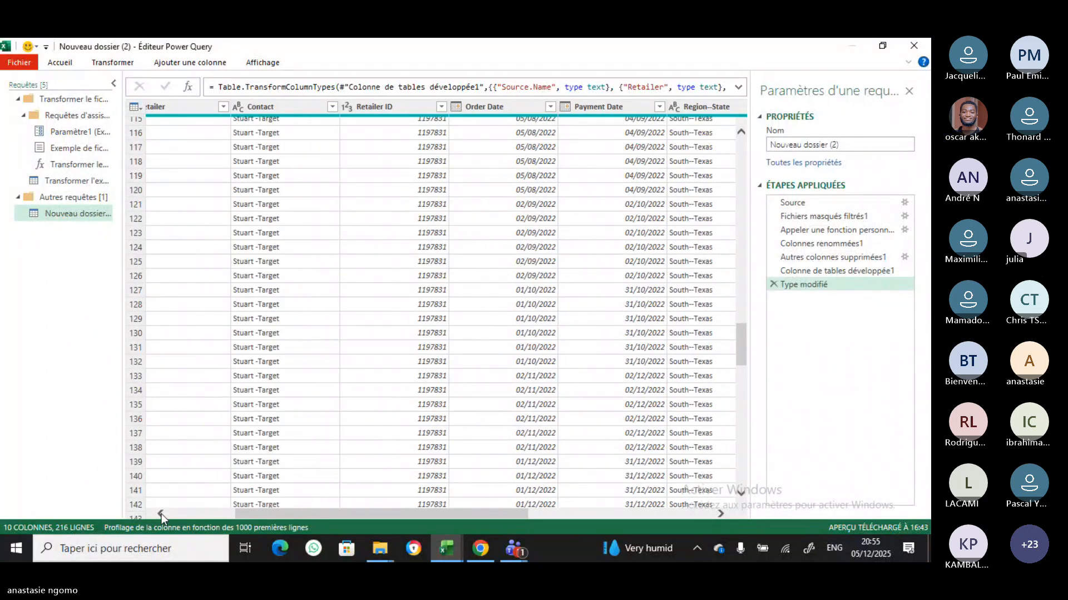
pyautogui.click(161, 513)
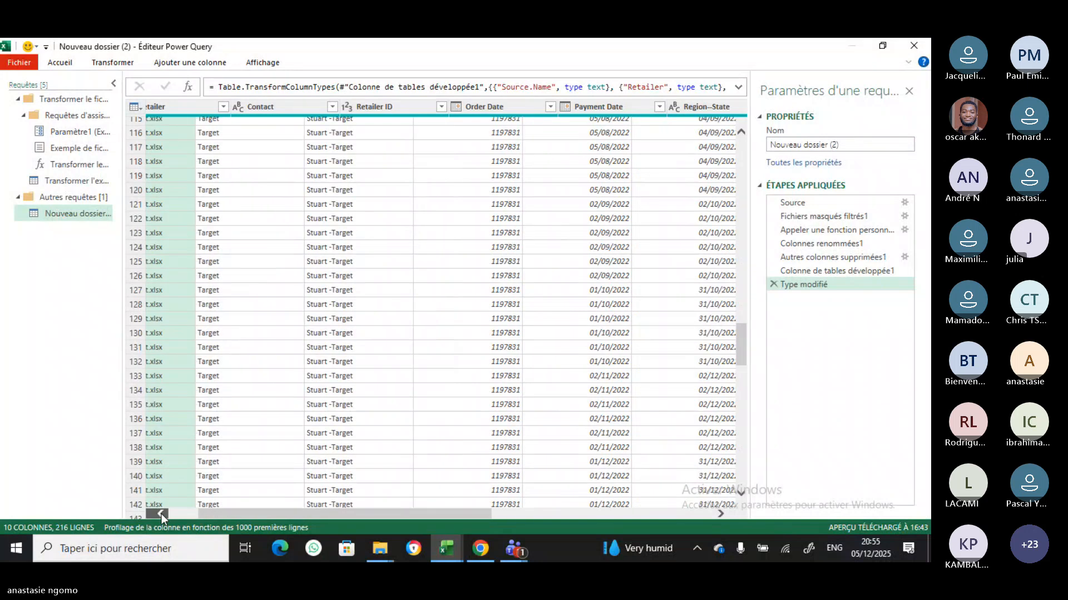
pyautogui.click(161, 514)
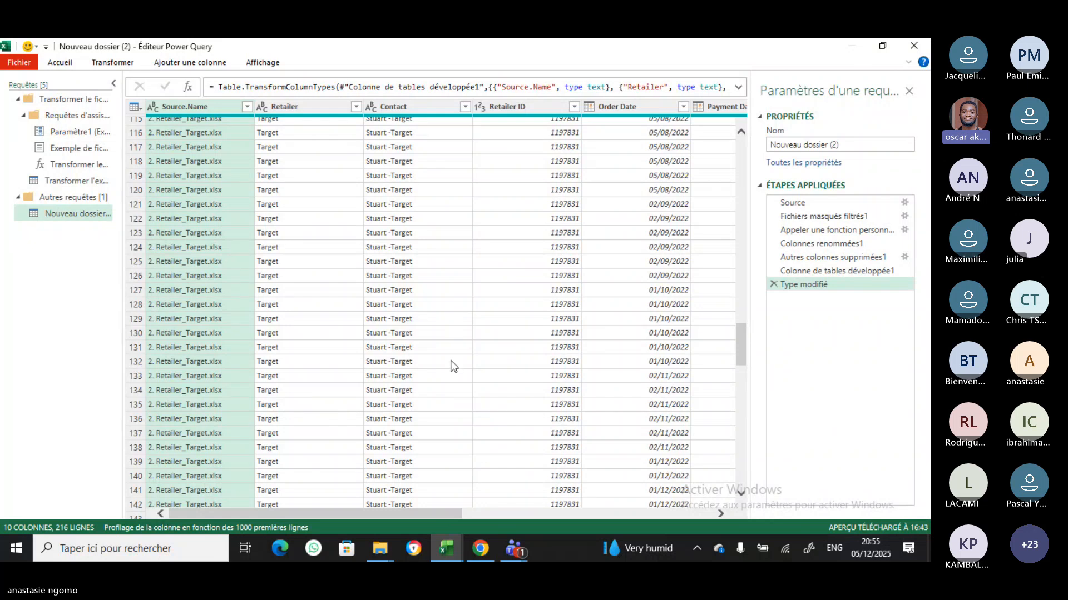
pyautogui.click(741, 131)
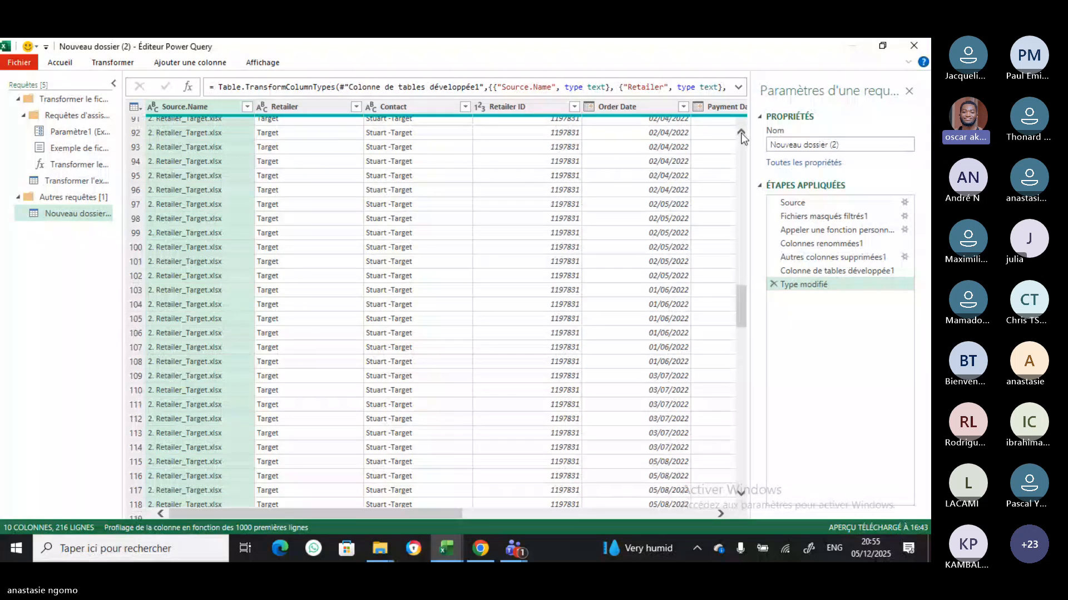
pyautogui.click(741, 133)
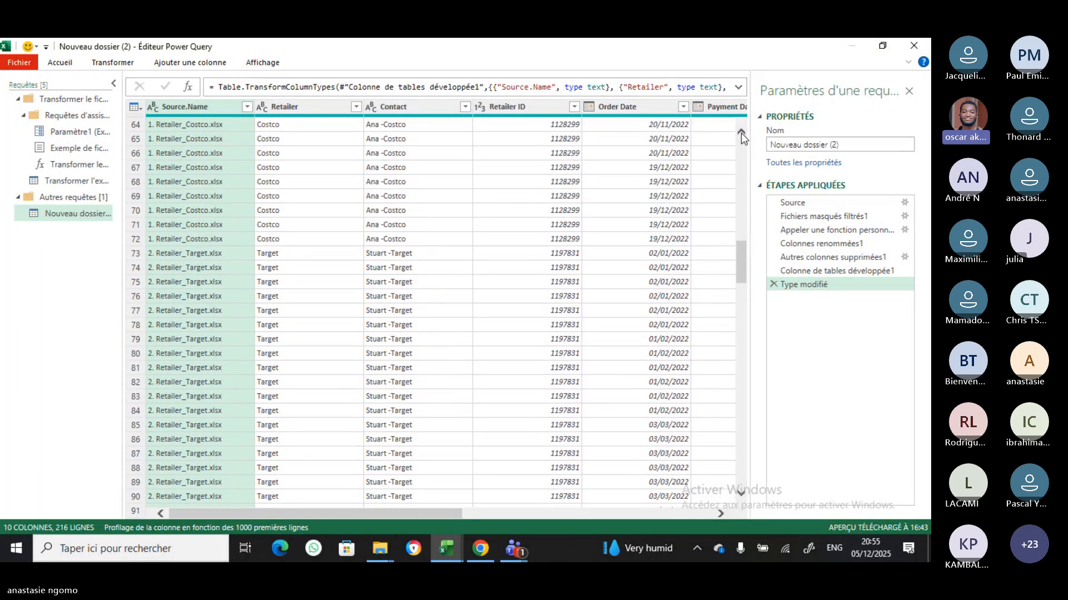
pyautogui.click(741, 133)
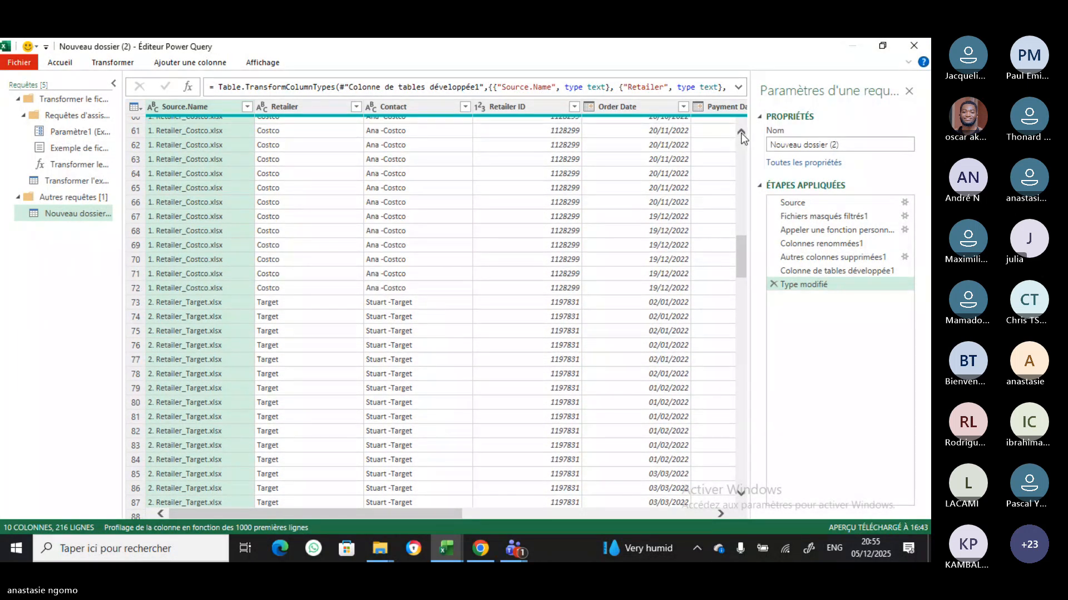
pyautogui.click(740, 134)
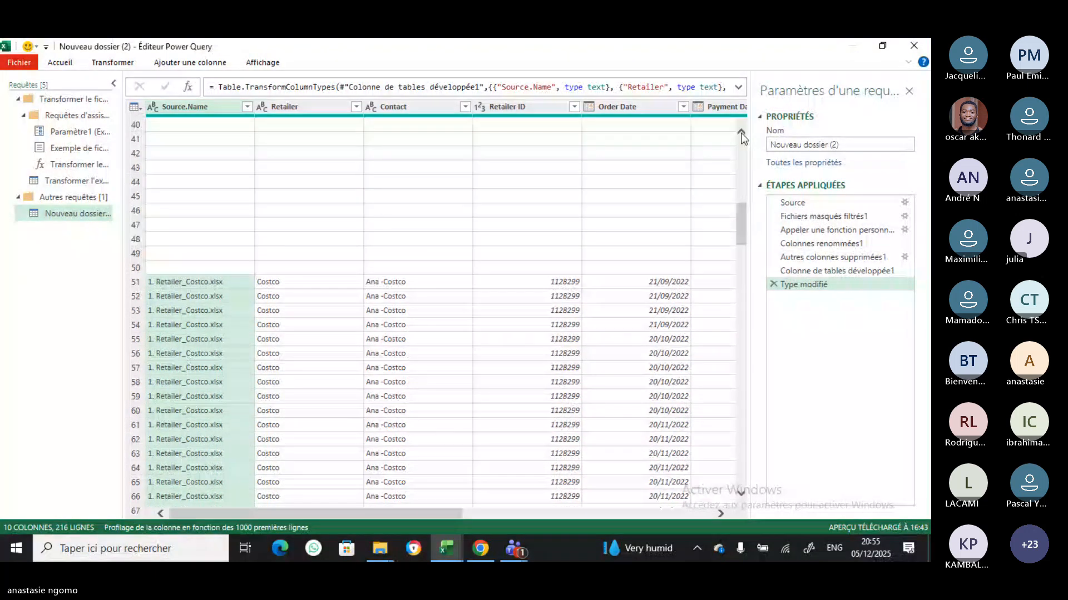
pyautogui.click(741, 133)
pyautogui.click(740, 133)
pyautogui.click(741, 133)
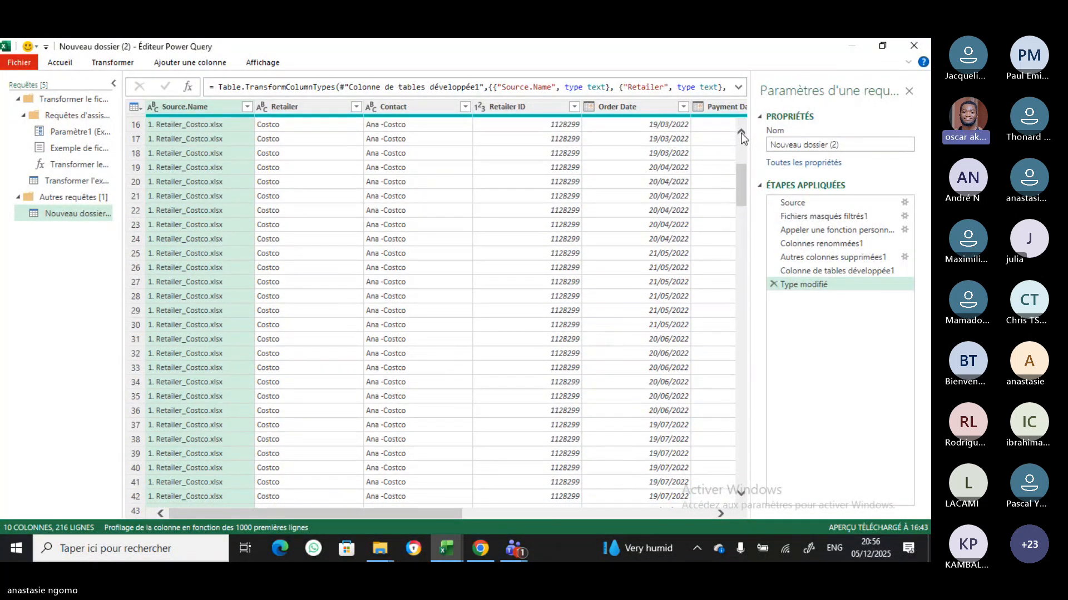
pyautogui.click(741, 134)
pyautogui.click(740, 134)
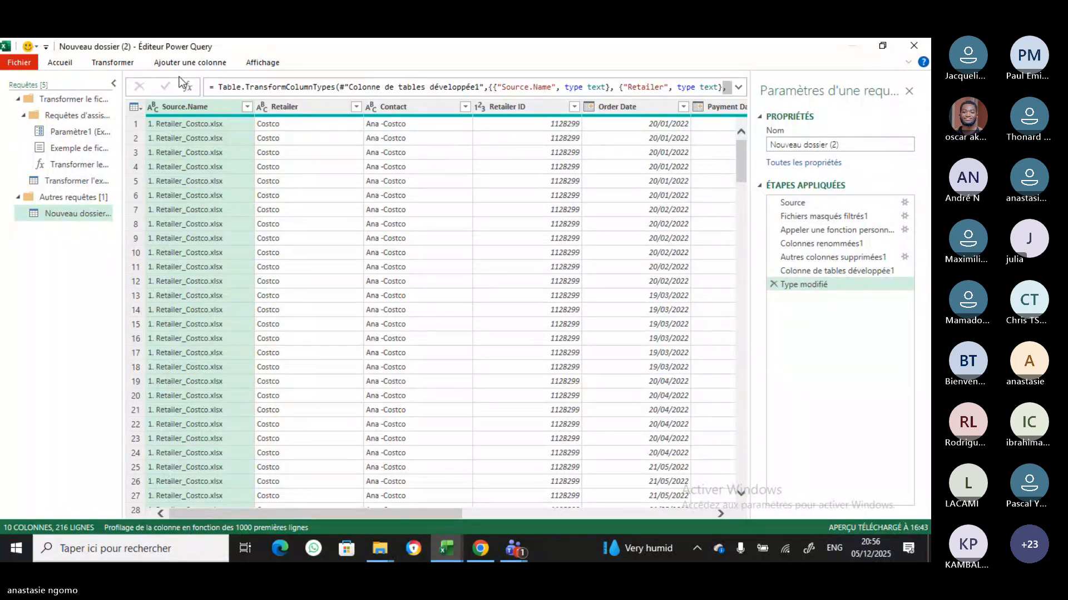
# Close the query editor and load the combined query as a table in a new worksheet
pyautogui.click(58, 64)
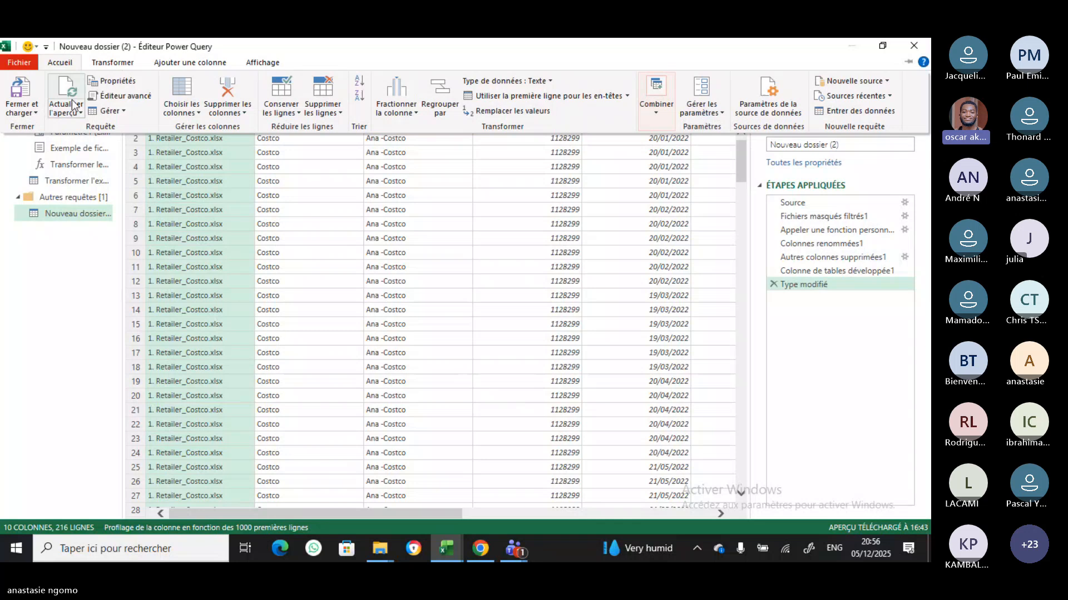
pyautogui.click(35, 113)
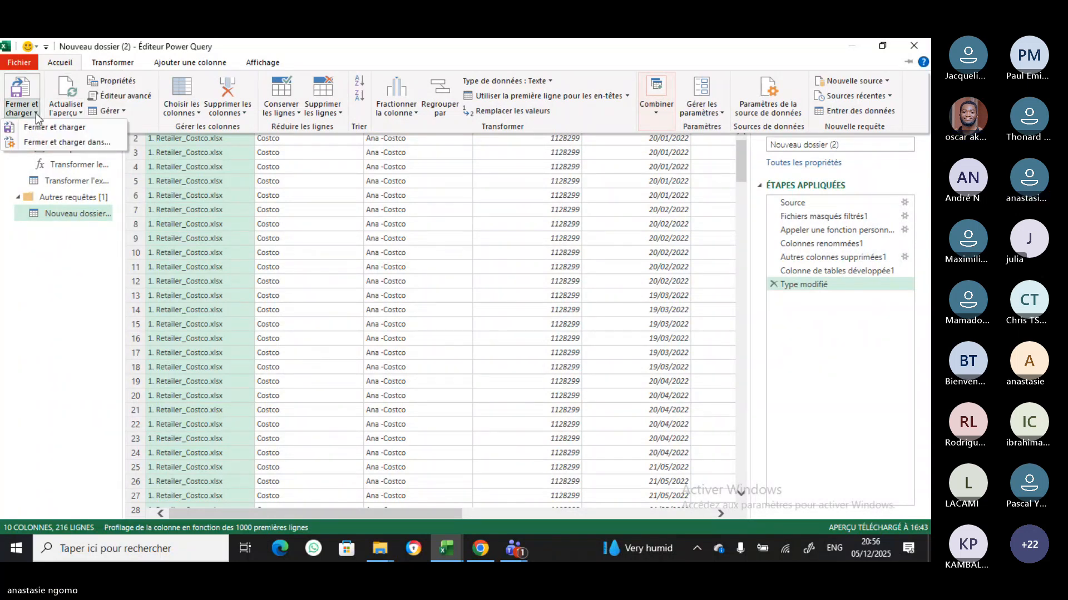
pyautogui.click(62, 144)
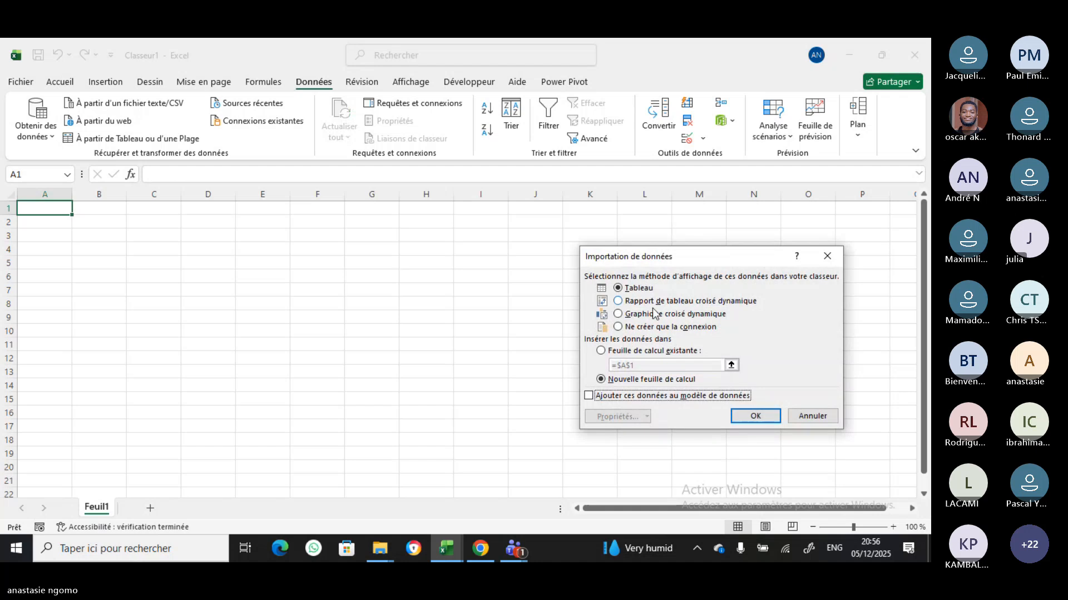
pyautogui.click(758, 418)
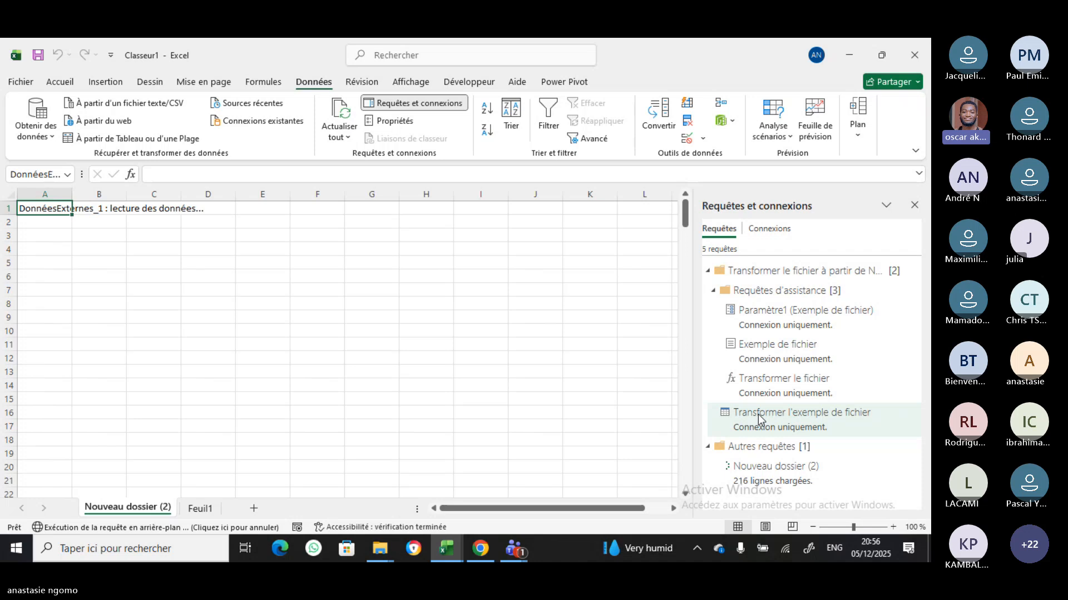
pyautogui.moveTo(759, 420)
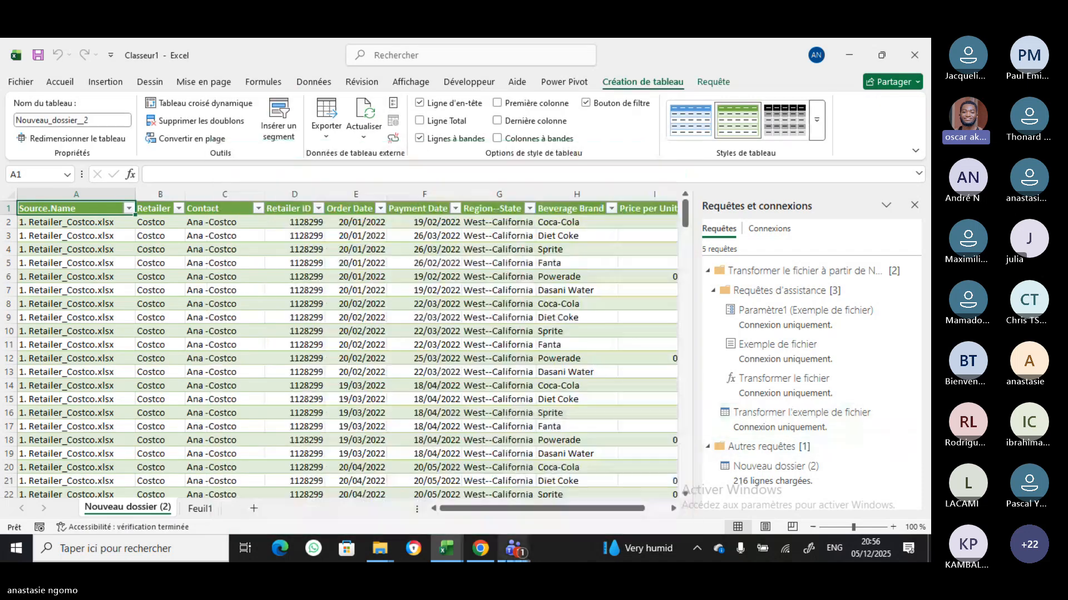
# Switch to the Teams meeting window for Formation Excel & Power BI
pyautogui.moveTo(514, 549)
pyautogui.click(452, 521)
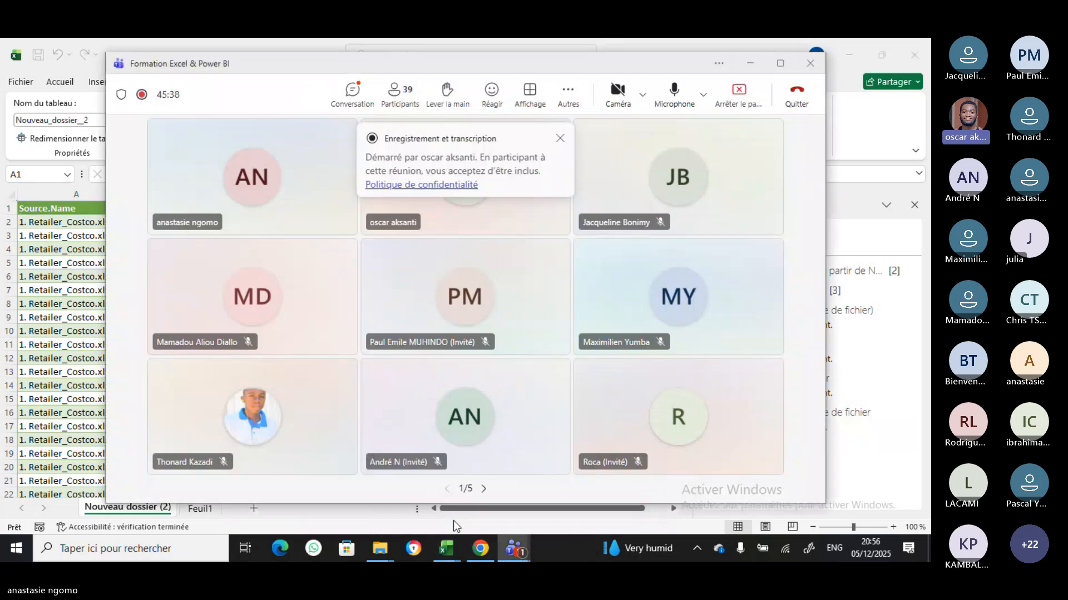